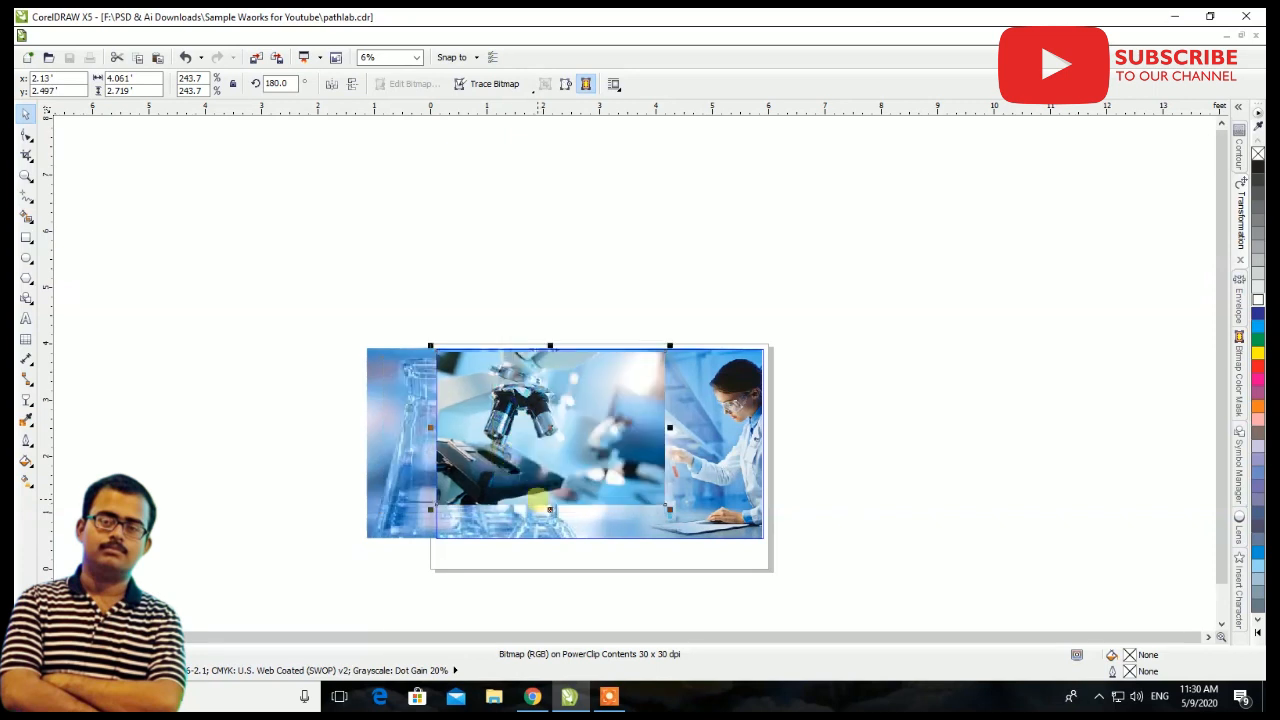
Enlarge the microscope picture to about 5.04 by 3.5 ft and shift it left past the frame's edge
scroll(455, 400, up, 3)
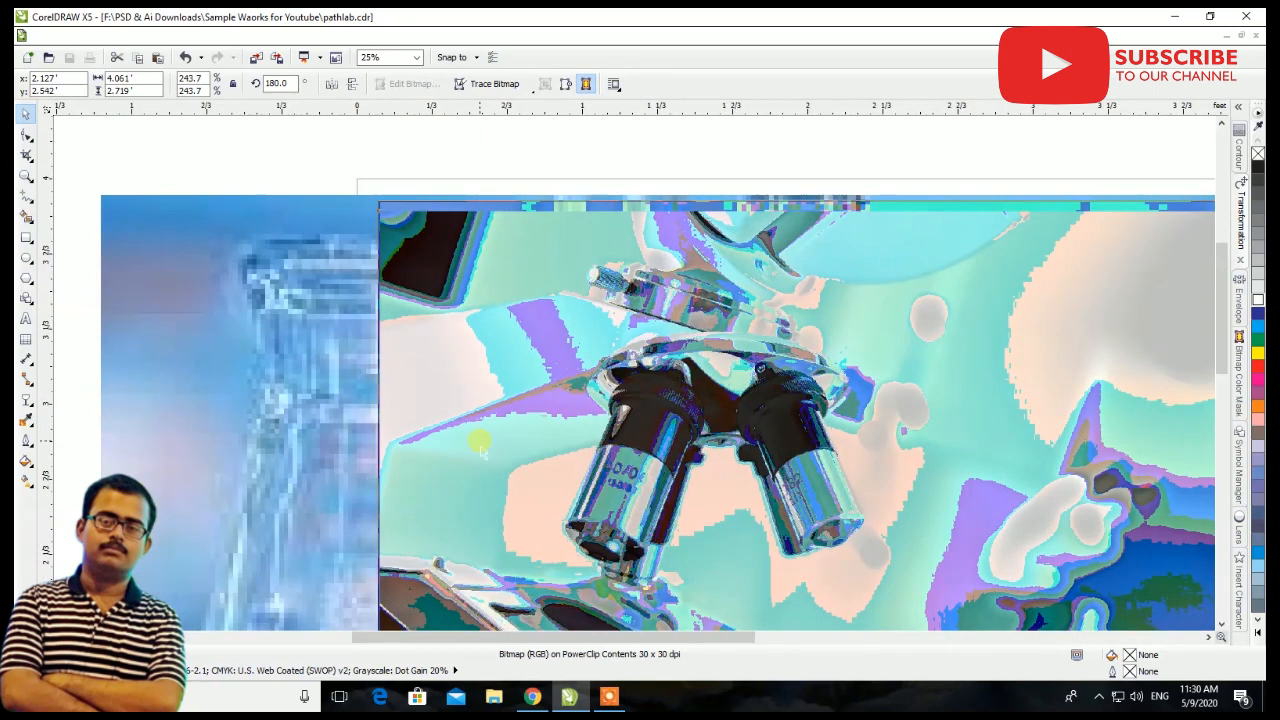
scroll(480, 452, down, 3)
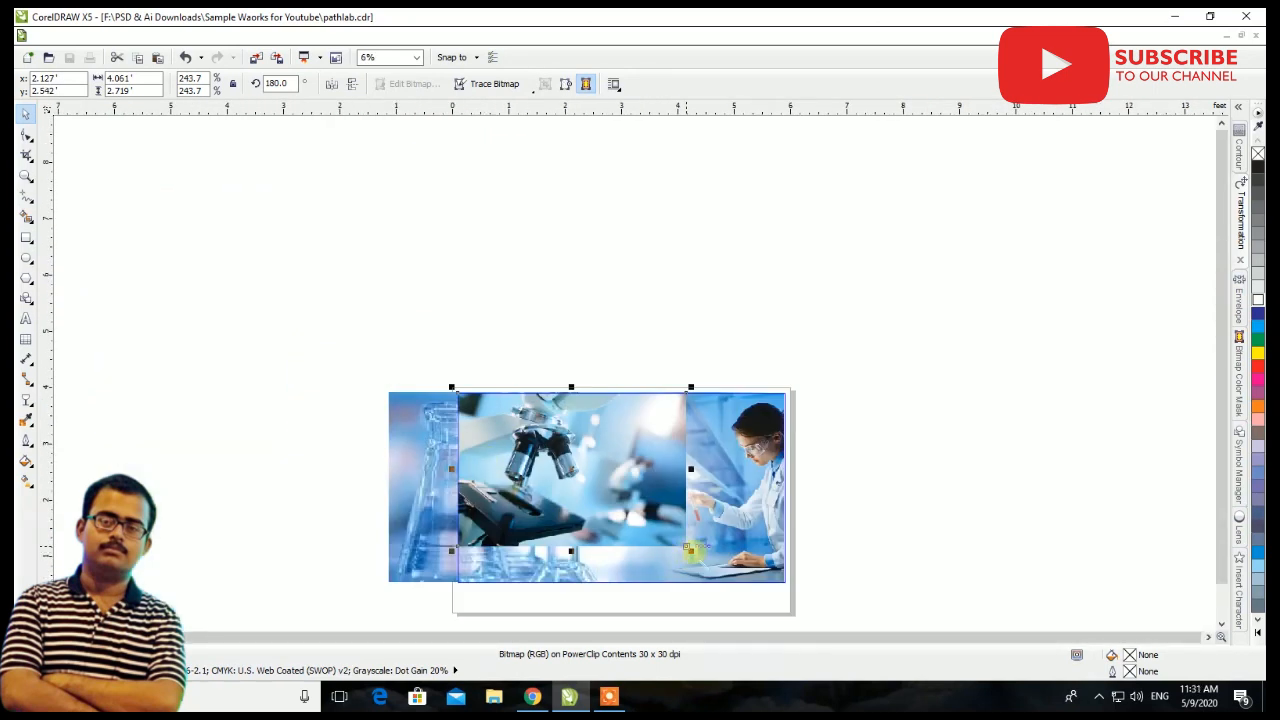
drag(690, 550, 748, 603)
scroll(520, 440, up, 1)
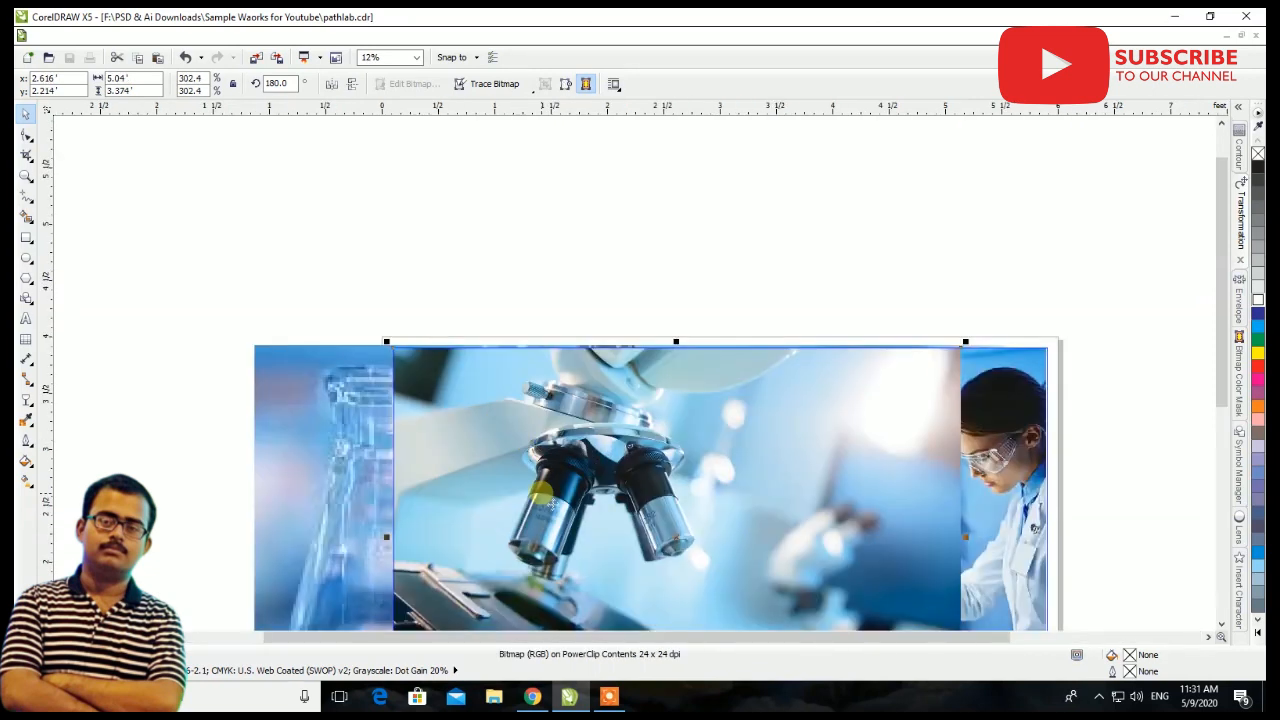
drag(548, 503, 509, 494)
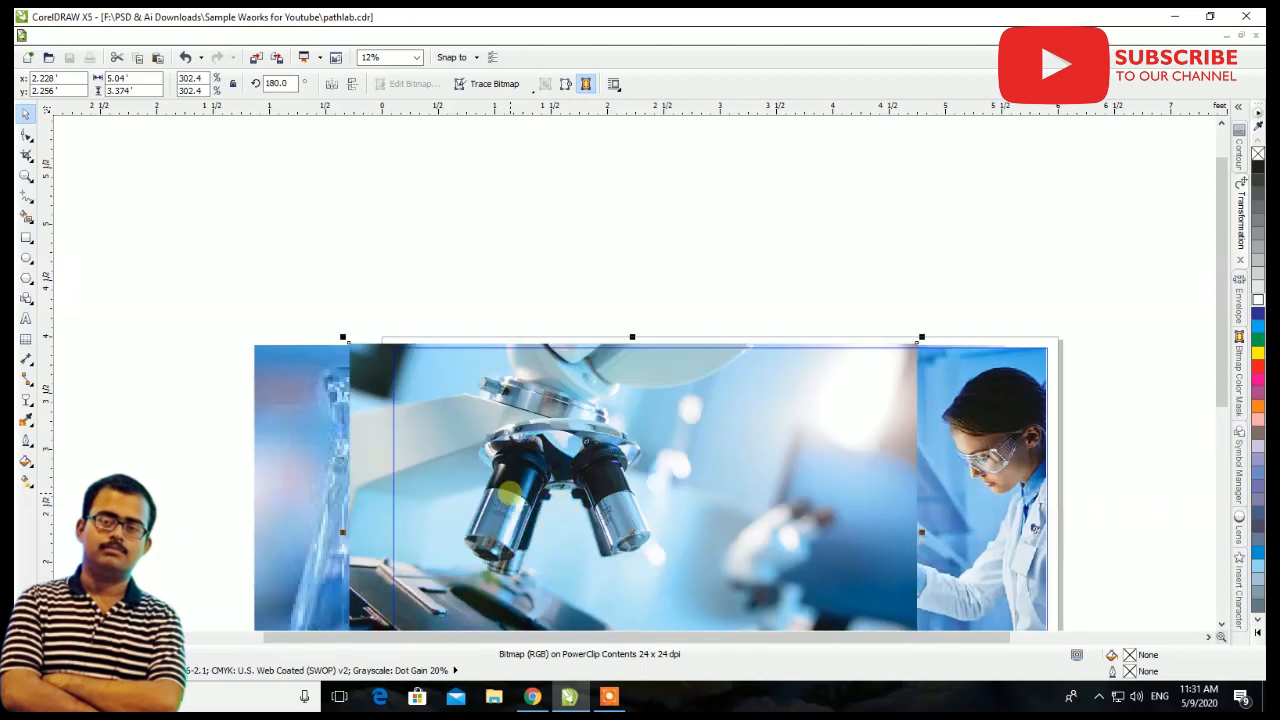
scroll(509, 494, down, 1)
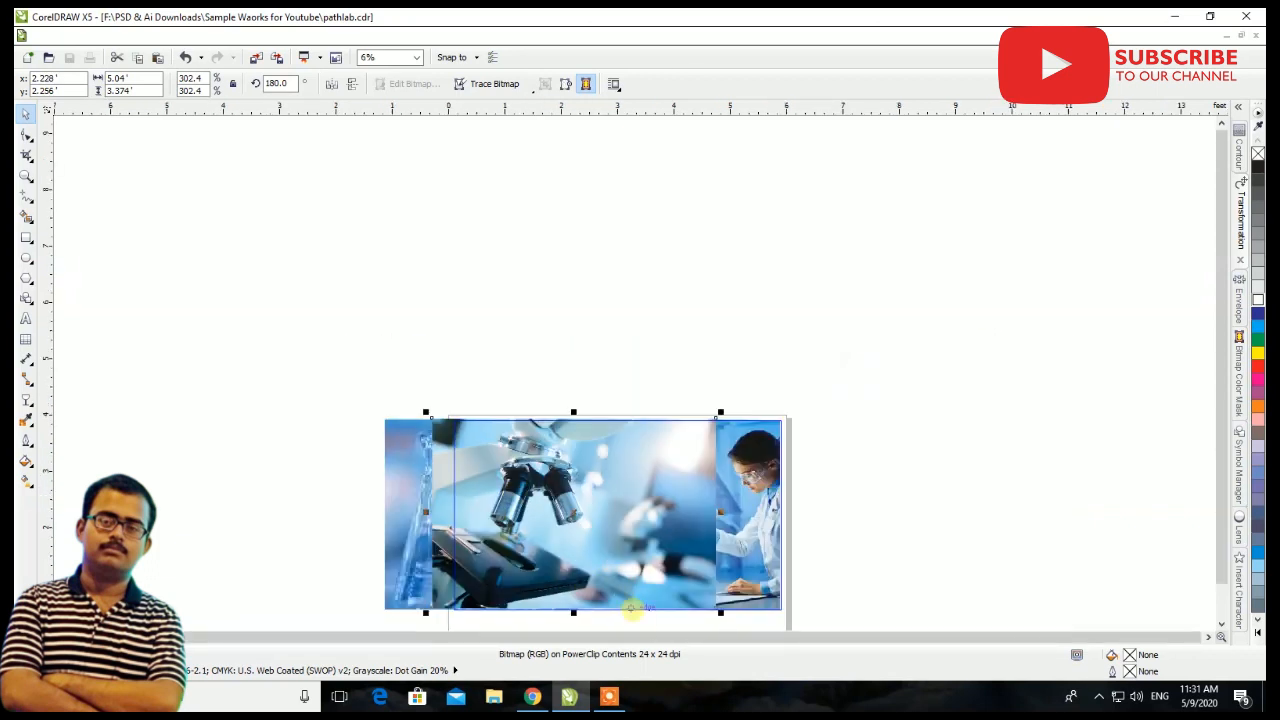
scroll(649, 626, up, 1)
drag(501, 598, 500, 606)
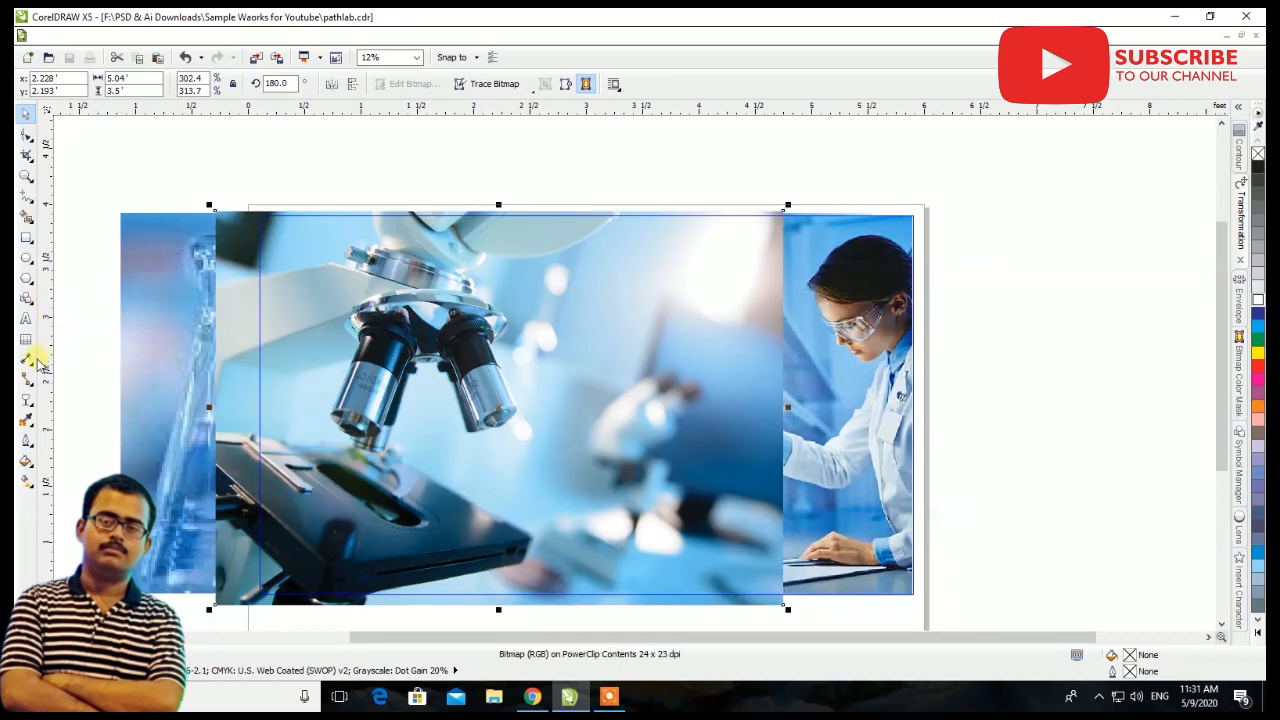
Fade the microscope picture's right side into the researcher photo with a linear transparency and finish editing the PowerClip contents
click(27, 399)
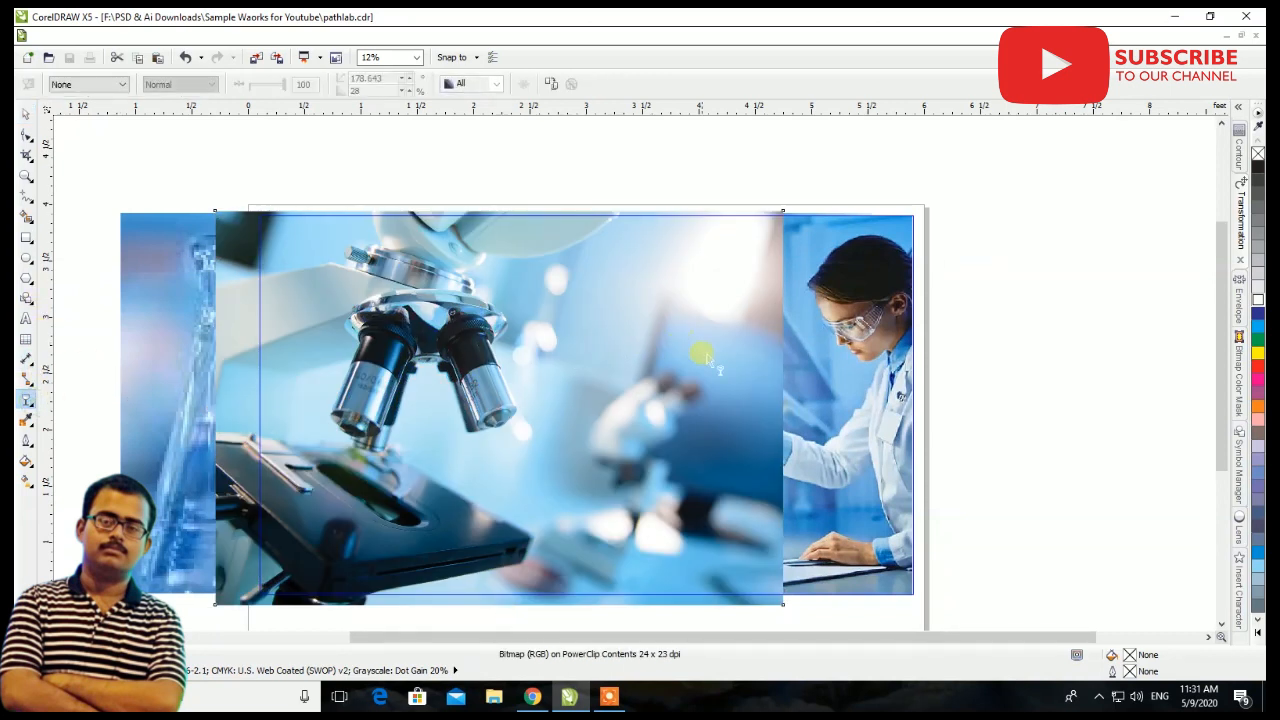
drag(597, 409, 783, 408)
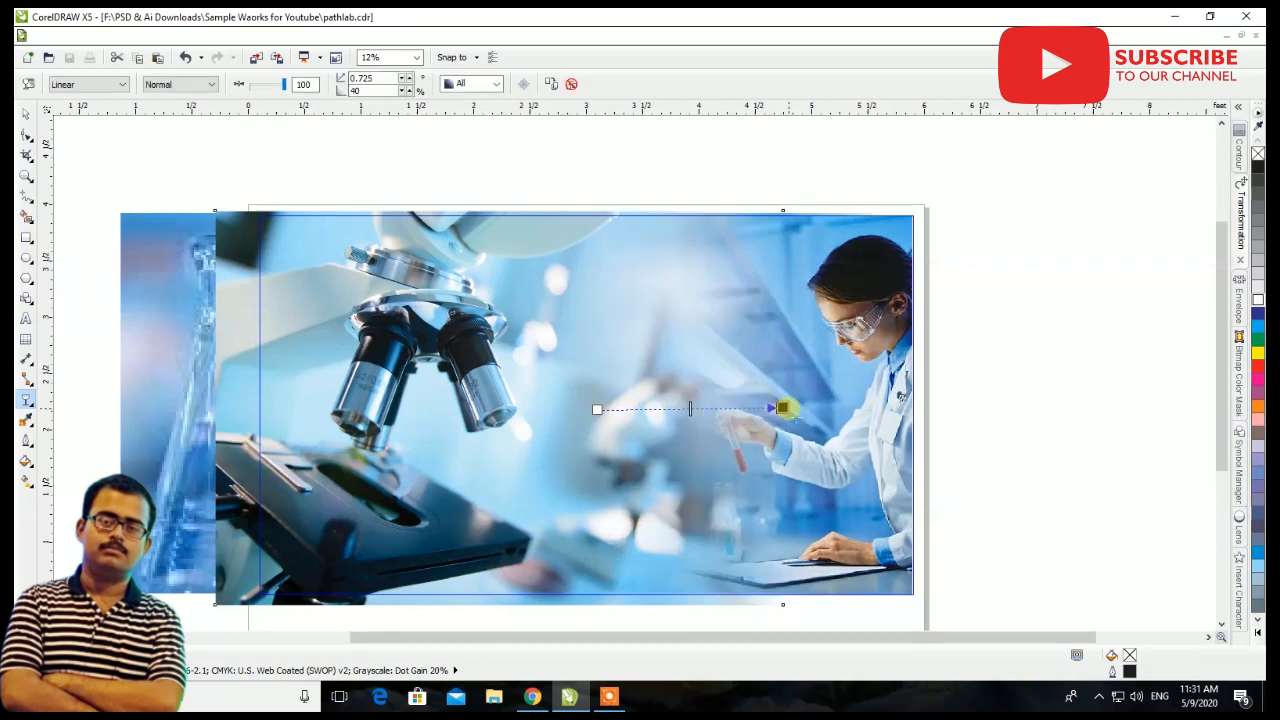
drag(597, 409, 540, 405)
mouse_move(782, 407)
mouse_down()
mouse_move(686, 404)
mouse_move(774, 403)
mouse_up()
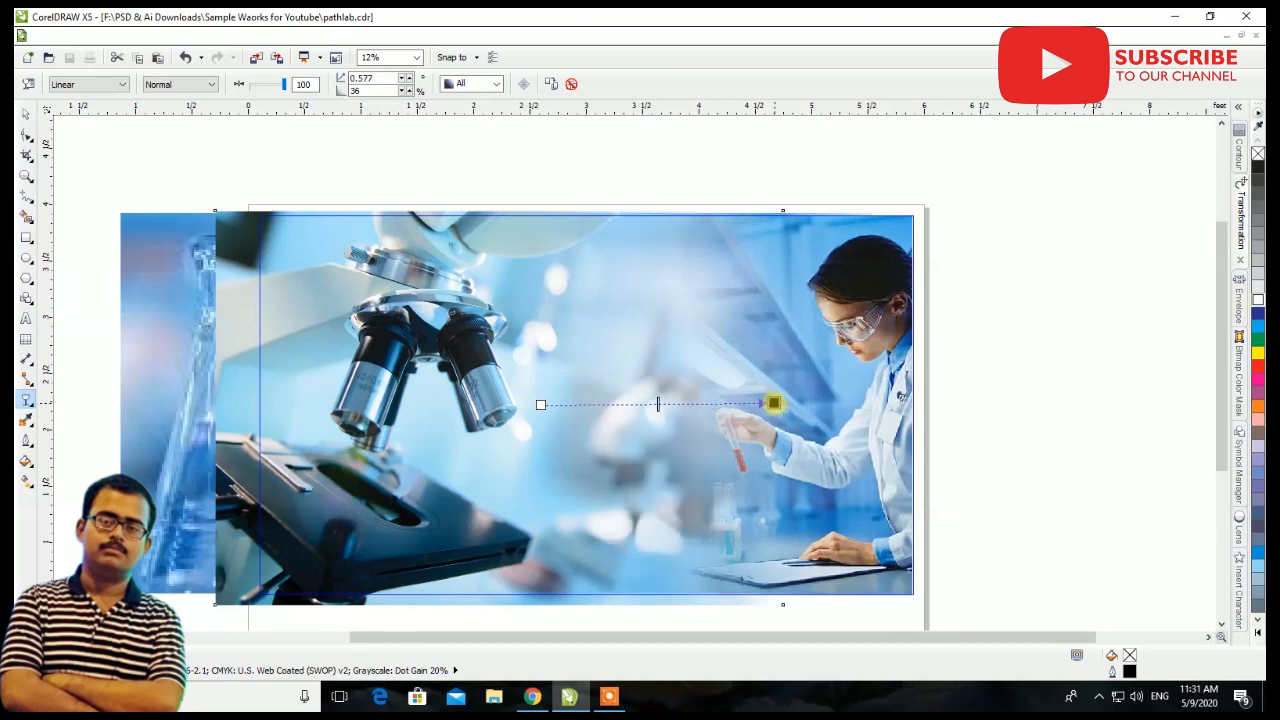
click(26, 113)
key(F3)
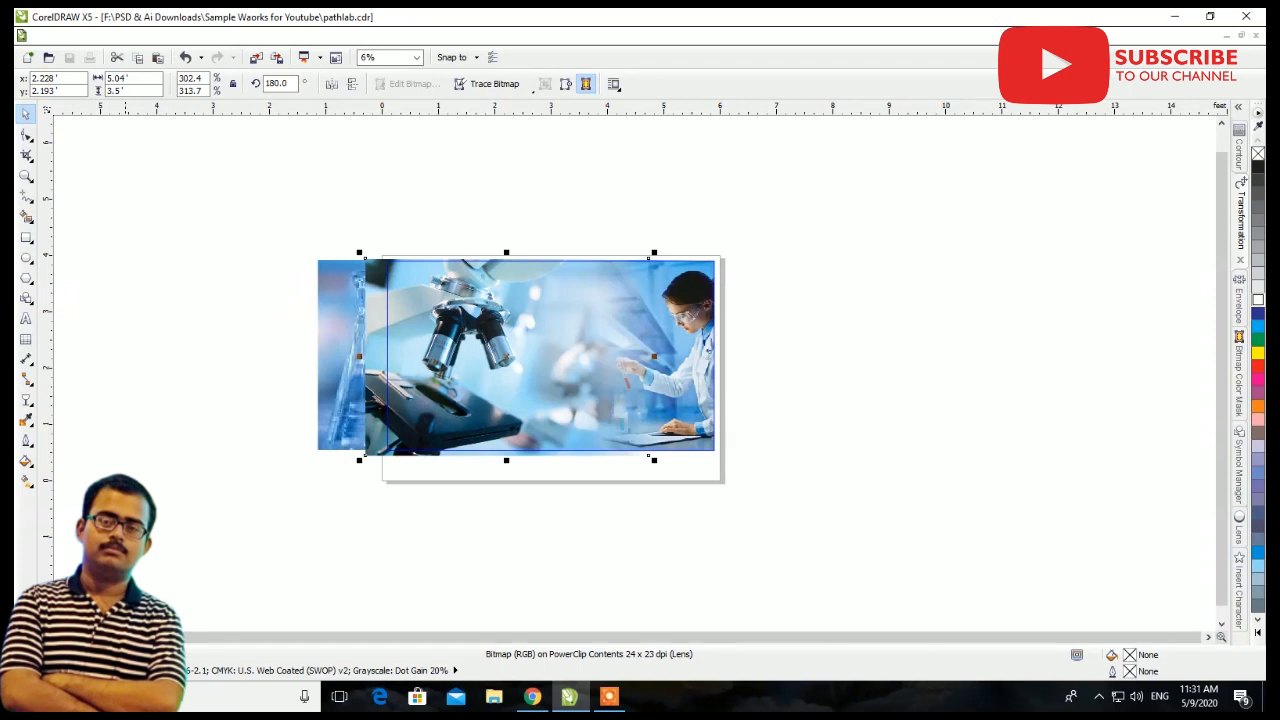
click(919, 459)
scroll(760, 310, up, 1)
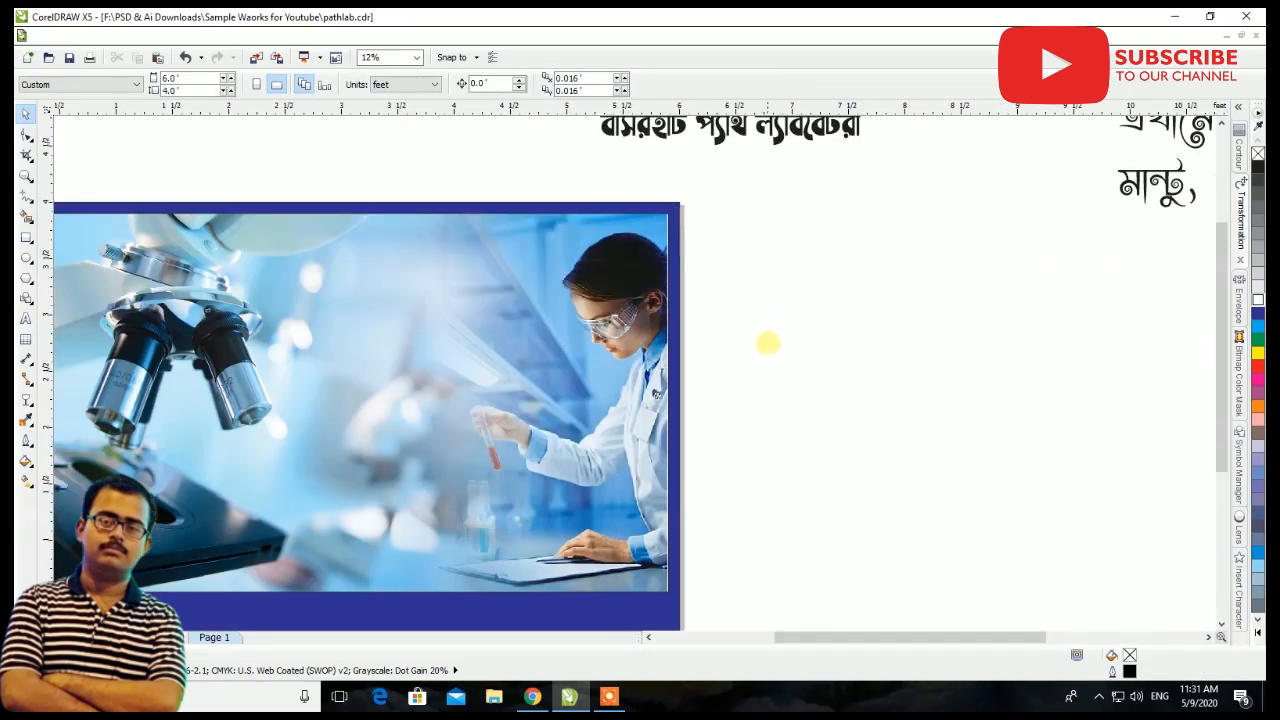
scroll(768, 398, down, 1)
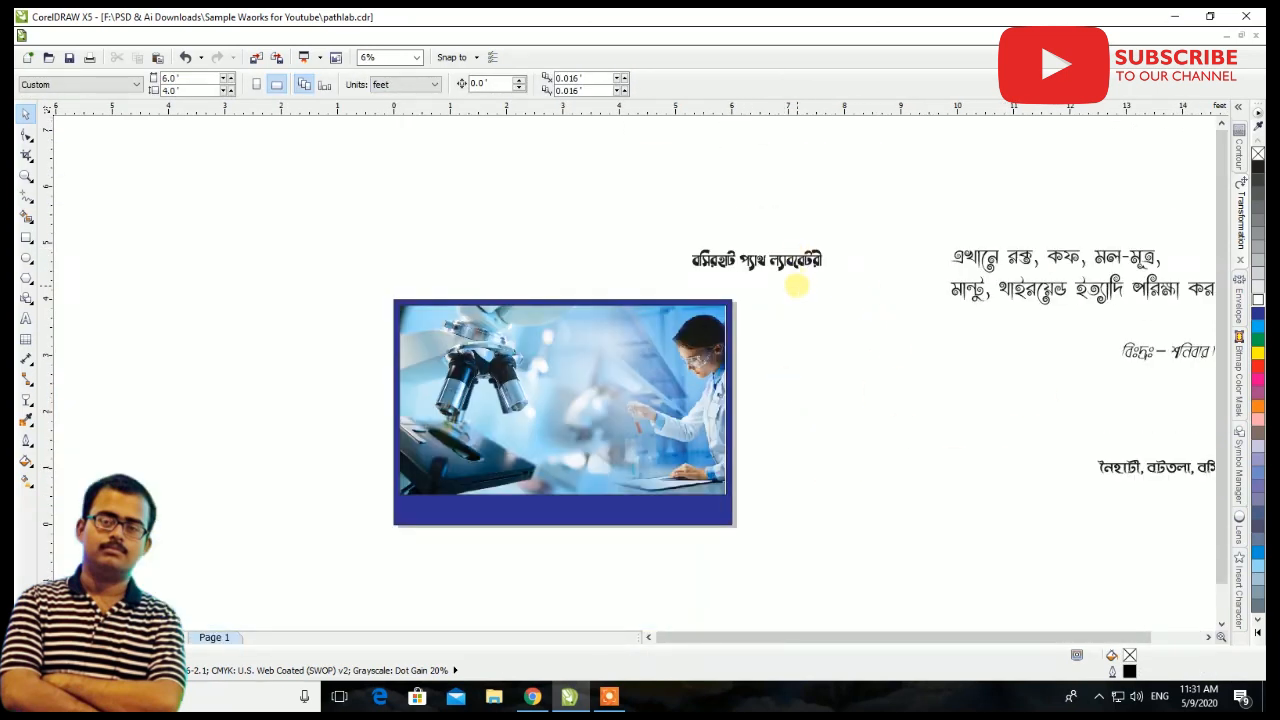
Reopen the banner's PowerClip contents for editing and select the researcher picture
click(797, 262)
click(735, 302)
scroll(737, 296, up, 3)
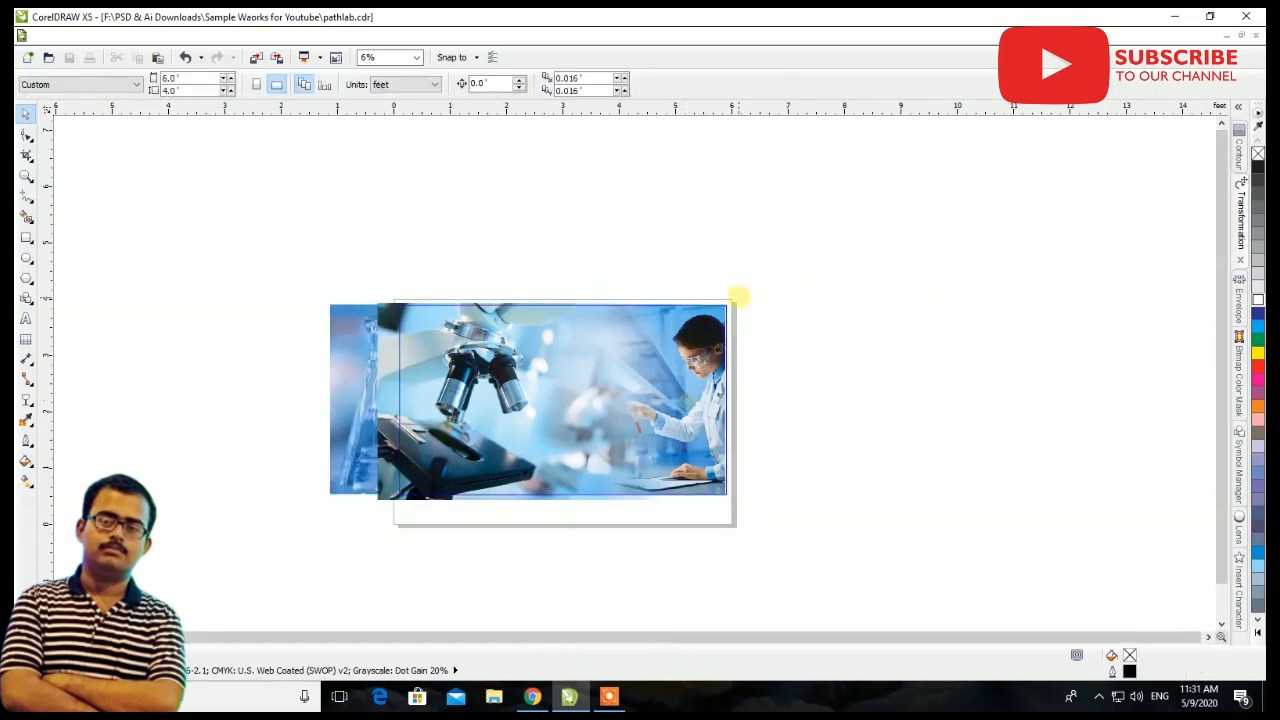
scroll(700, 330, up, 1)
drag(794, 326, 814, 329)
scroll(814, 328, down, 5)
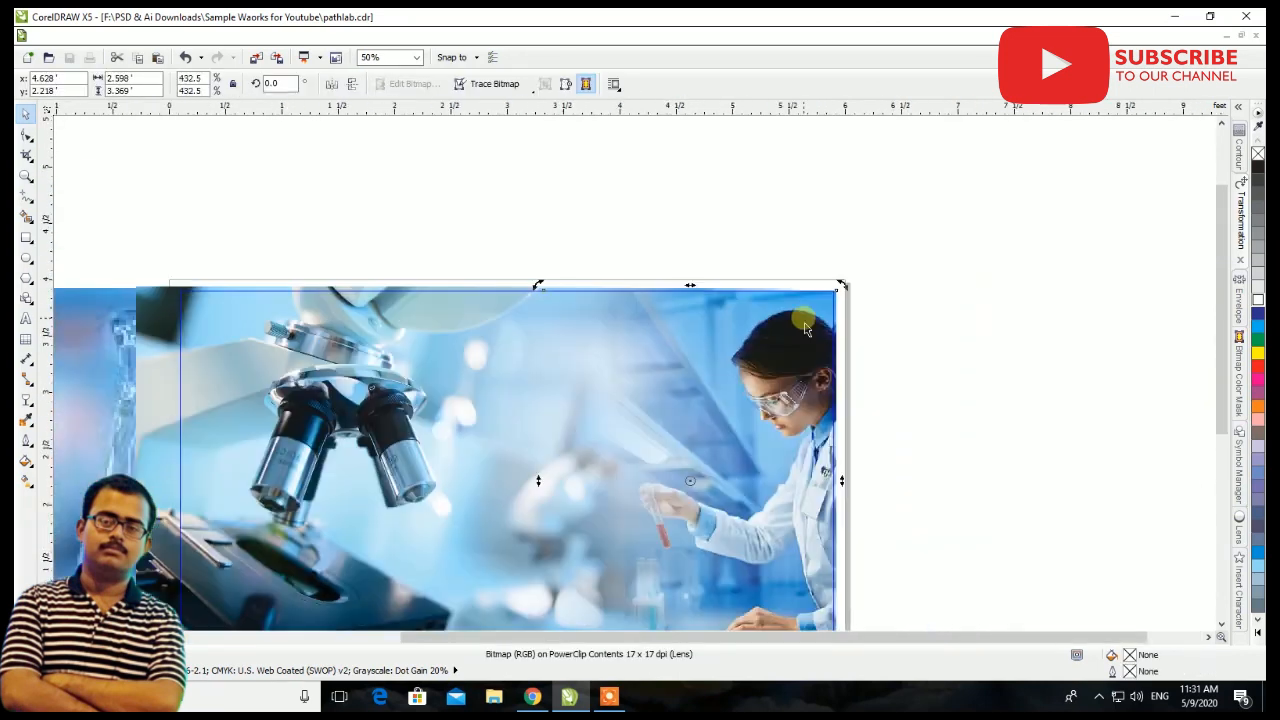
Try removing the flask background picture and undo the deletion
click(449, 367)
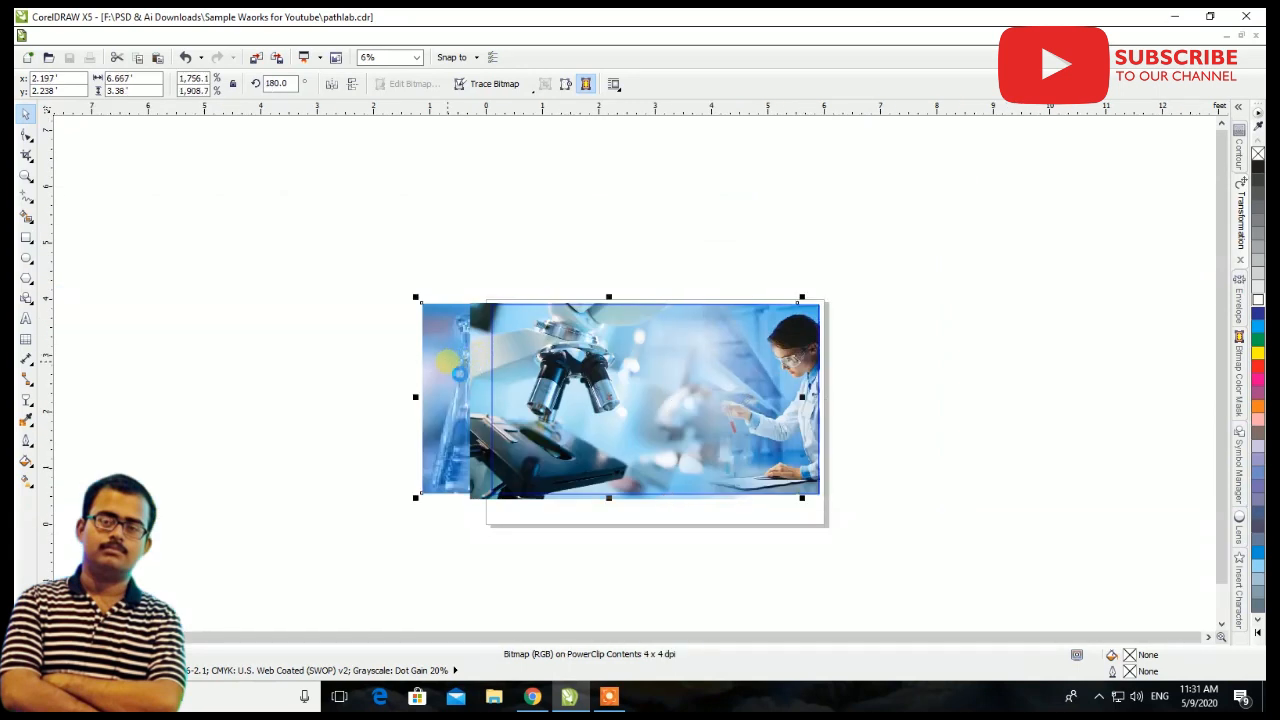
key(Delete)
key(ctrl+z)
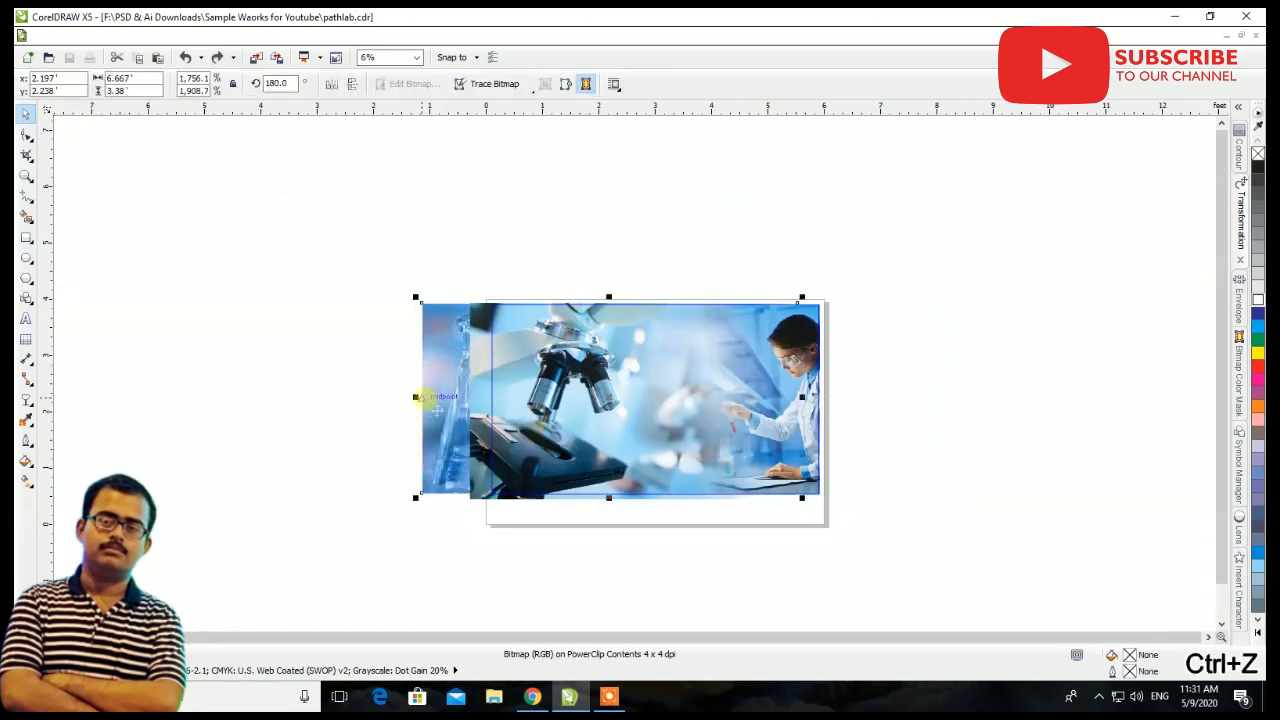
Resize the flask background picture horizontally to about 5.8 ft wide, matching the frame's sides
drag(415, 397, 485, 397)
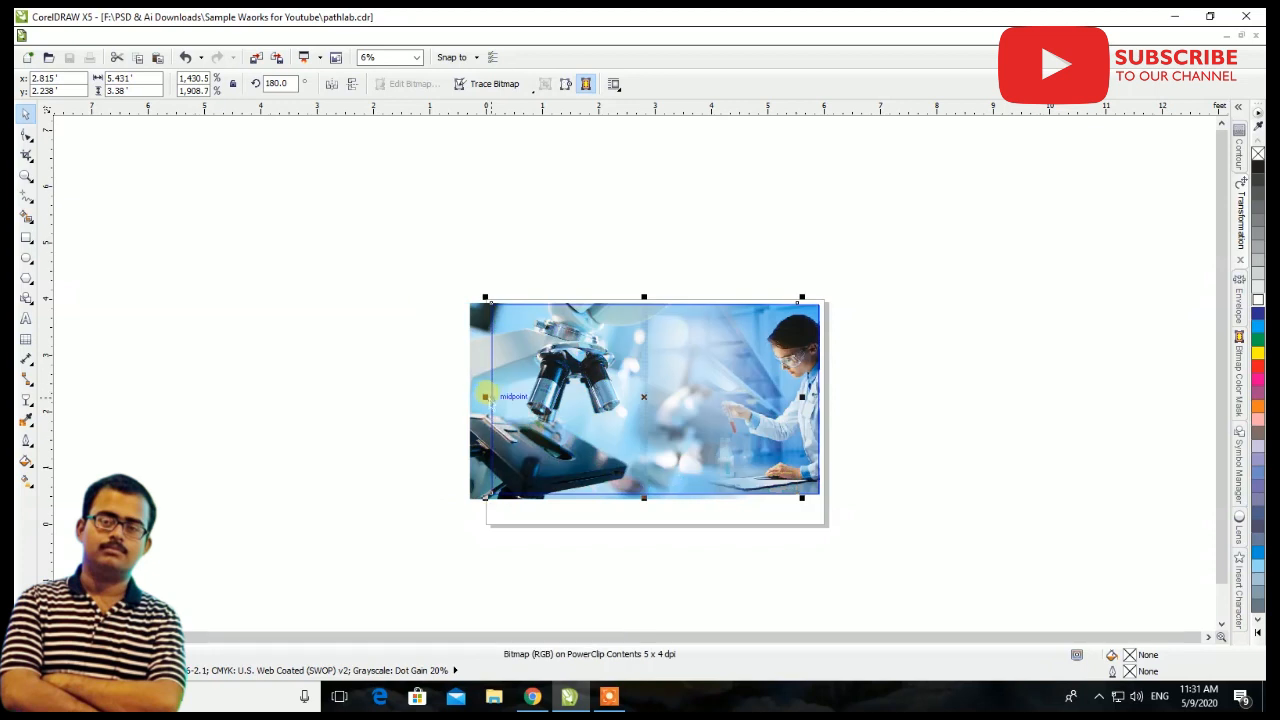
scroll(809, 398, up, 1)
drag(791, 398, 833, 399)
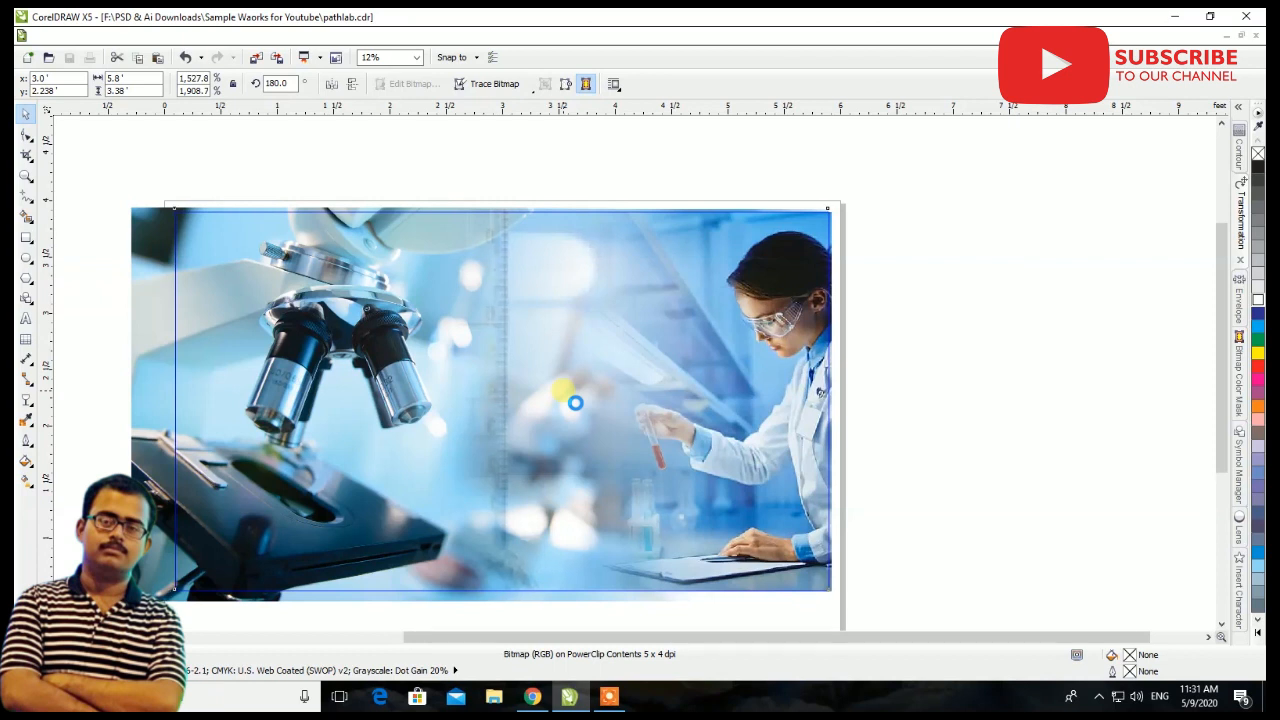
Shift the flask background picture left behind the microscope picture and finish editing the PowerClip contents
drag(507, 398, 405, 393)
scroll(643, 458, down, 2)
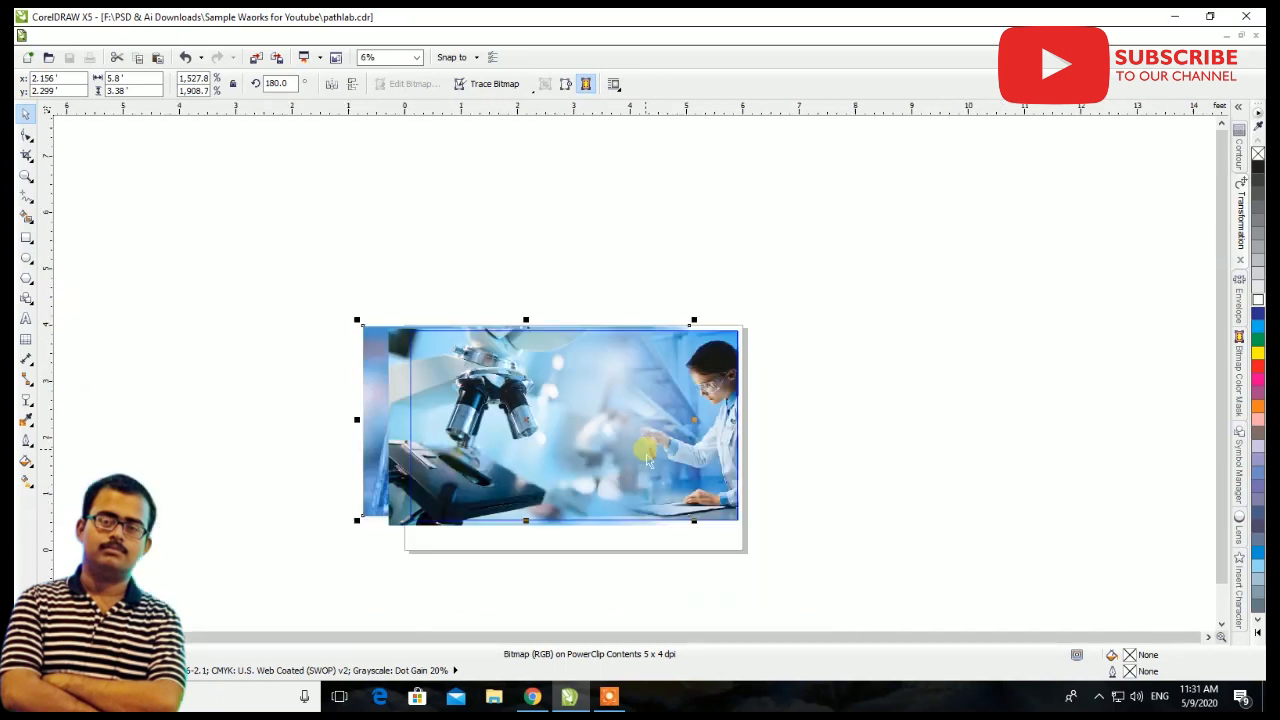
scroll(631, 309, up, 2)
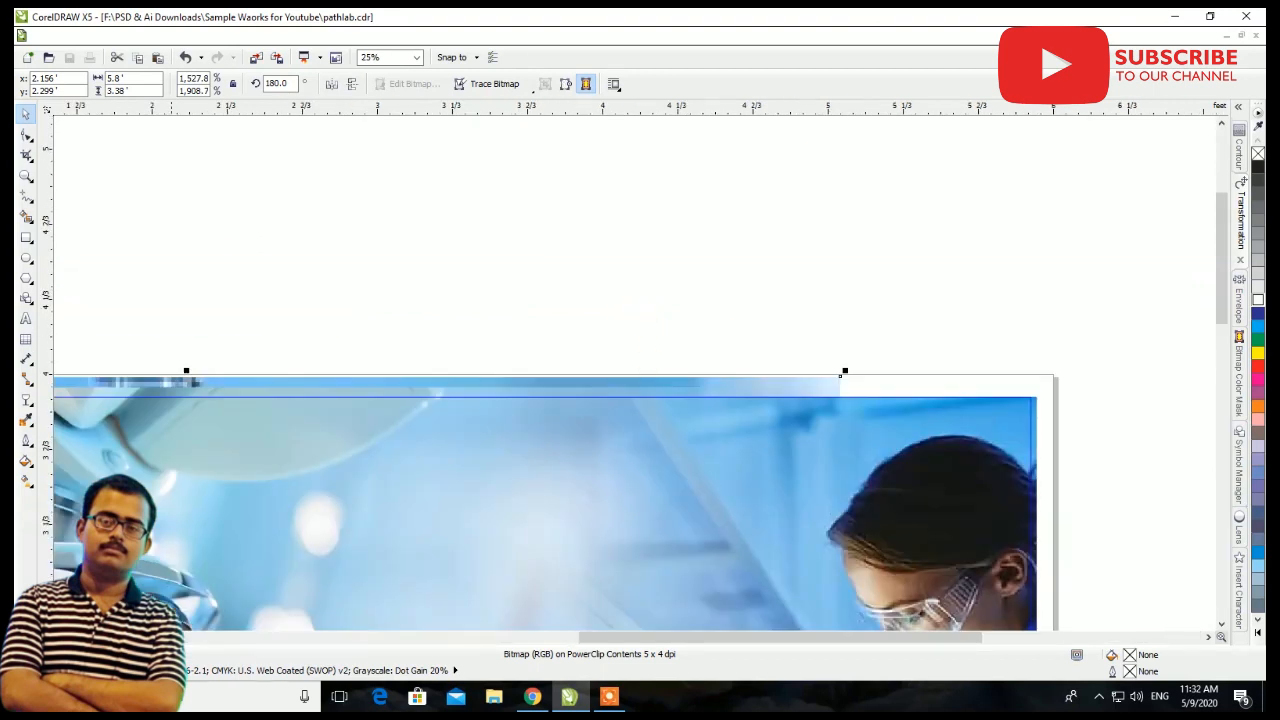
click(172, 637)
scroll(631, 383, down, 3)
click(742, 452)
scroll(643, 413, up, 2)
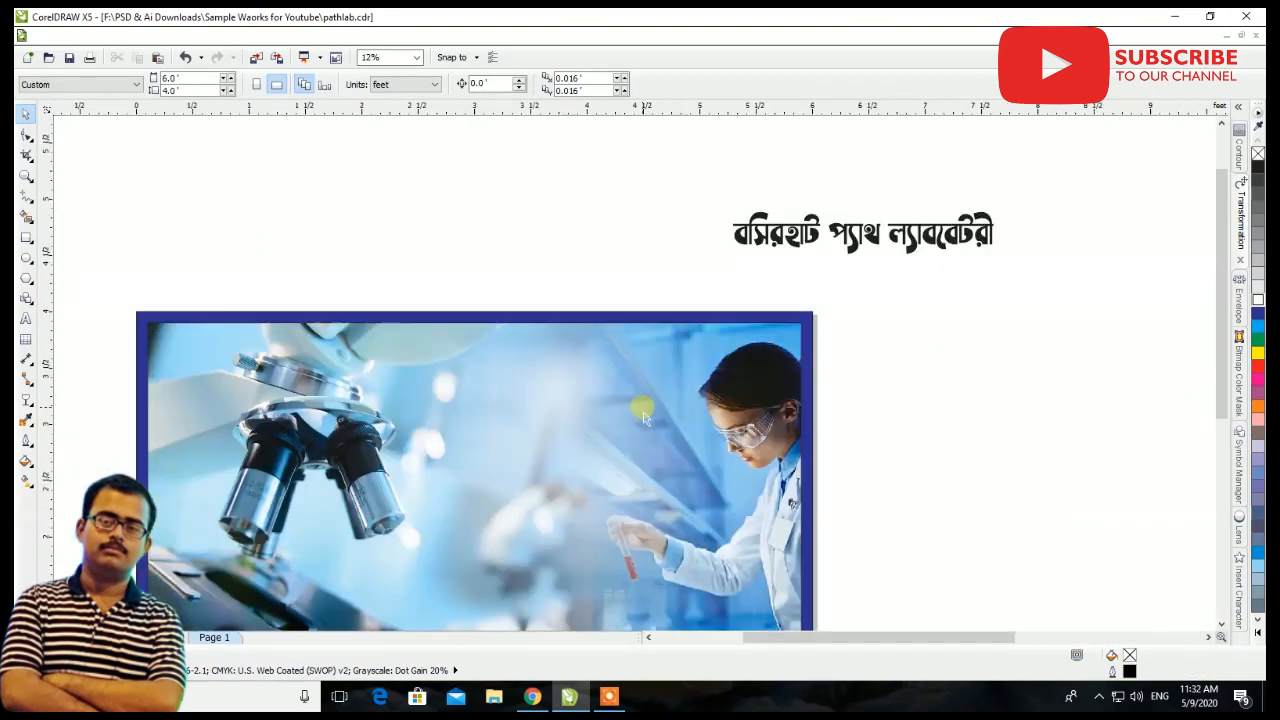
Place the Bengali title বসিরহাট প্যাথ ল্যাববেটরী across the banner's upper left and enlarge it to about 4.88 by 0.79 ft
drag(812, 240, 281, 368)
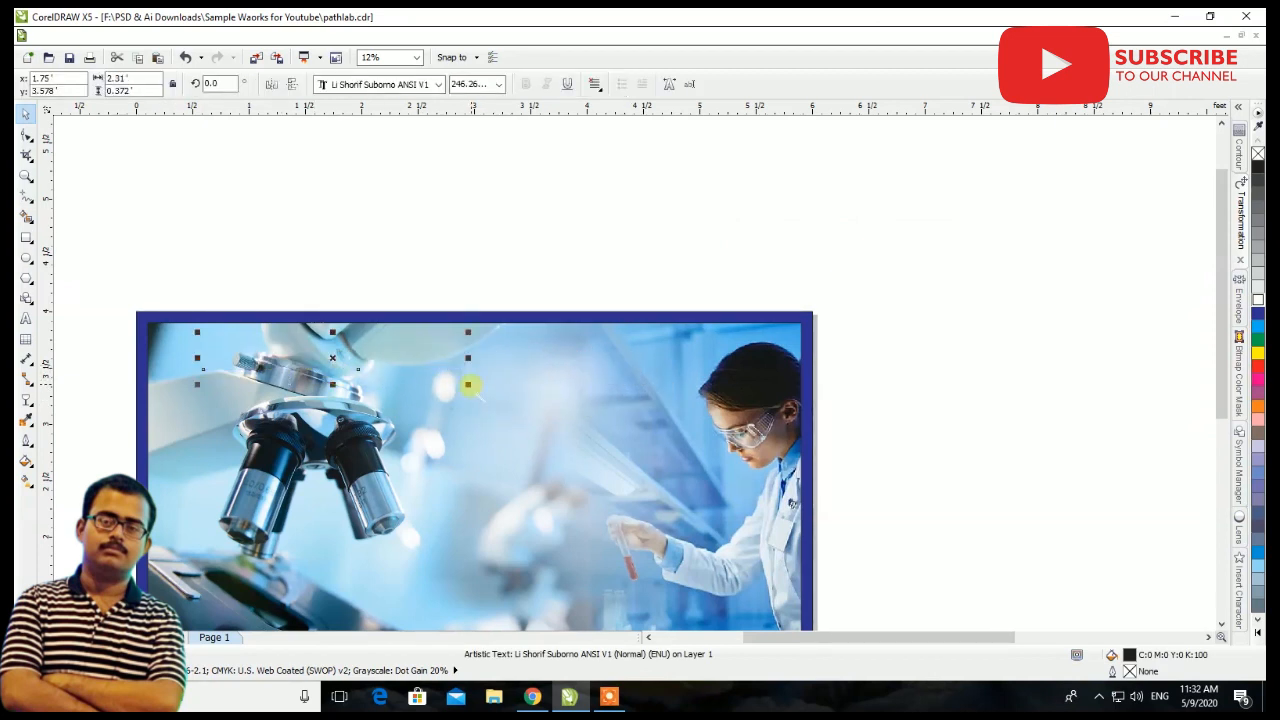
drag(469, 386, 758, 496)
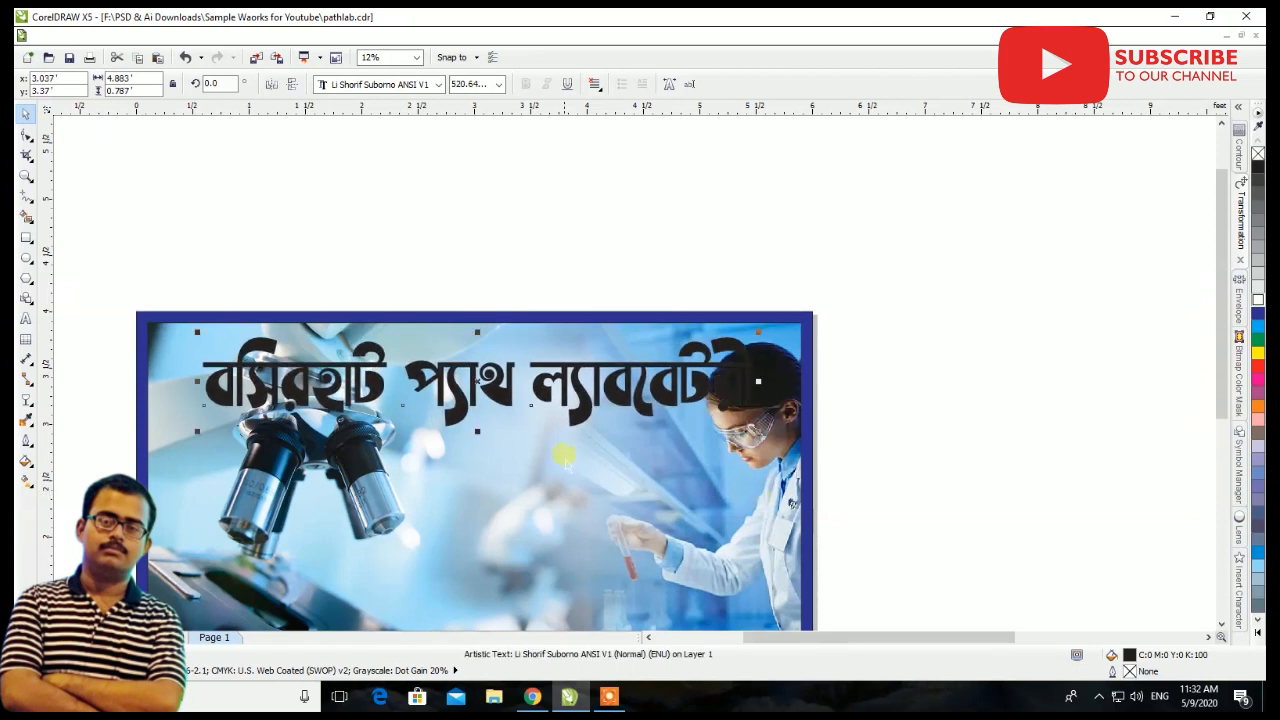
scroll(397, 377, up, 1)
drag(444, 375, 332, 353)
scroll(800, 365, down, 1)
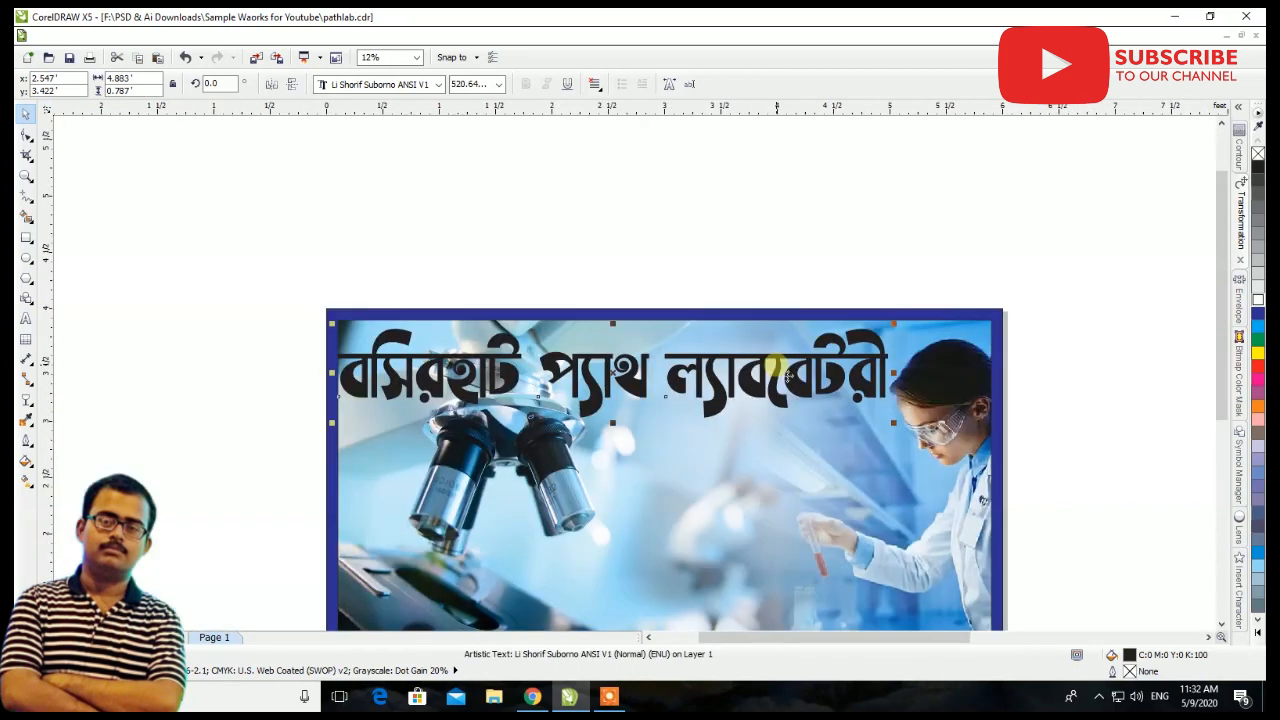
Narrow the Bengali title to about 4.8 ft wide and nudge it slightly upward inside the picture frame
scroll(291, 346, up, 1)
drag(382, 400, 388, 402)
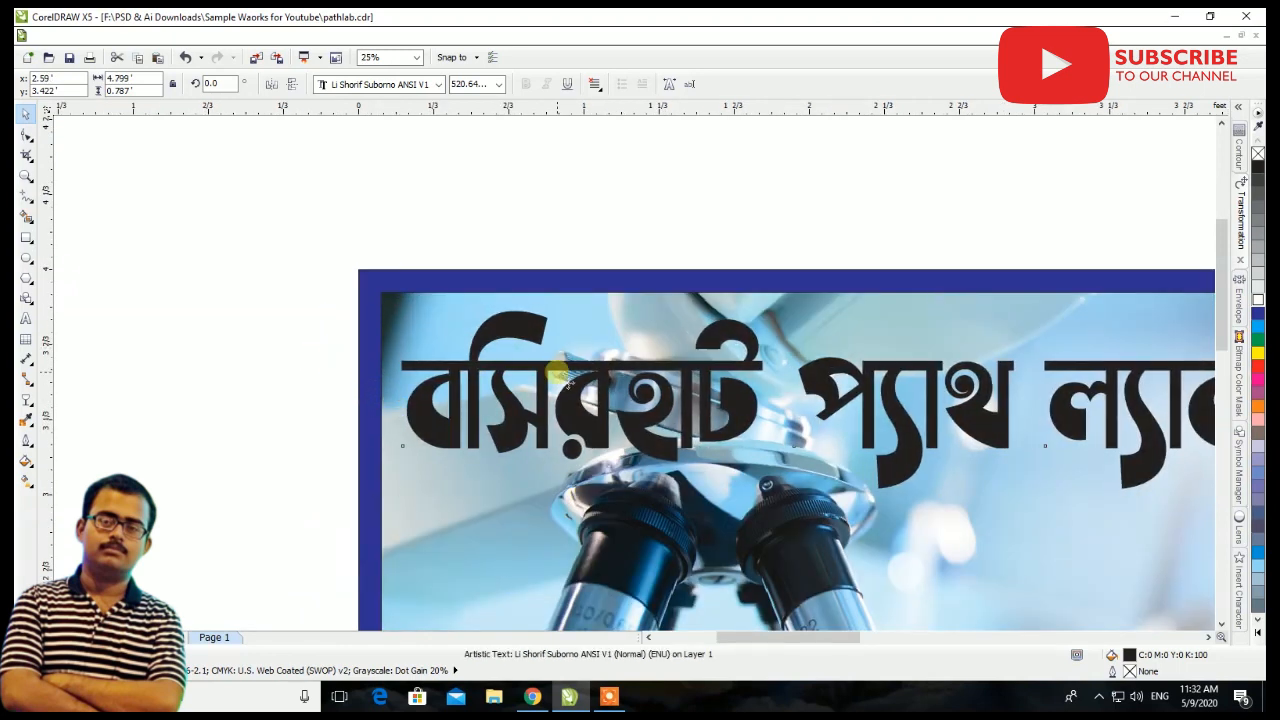
scroll(650, 380, down, 2)
scroll(700, 378, up, 1)
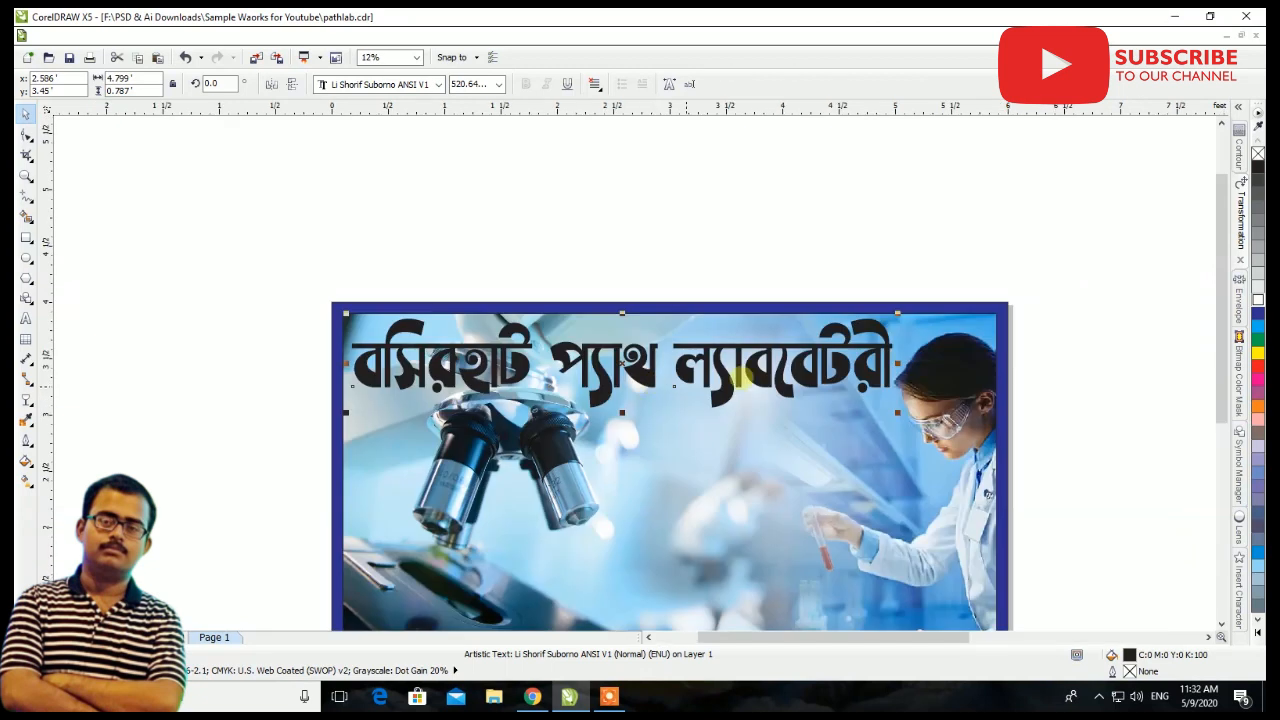
Fill the title with red and apply a one-step outside contour with a 0.02 ft offset
click(1258, 367)
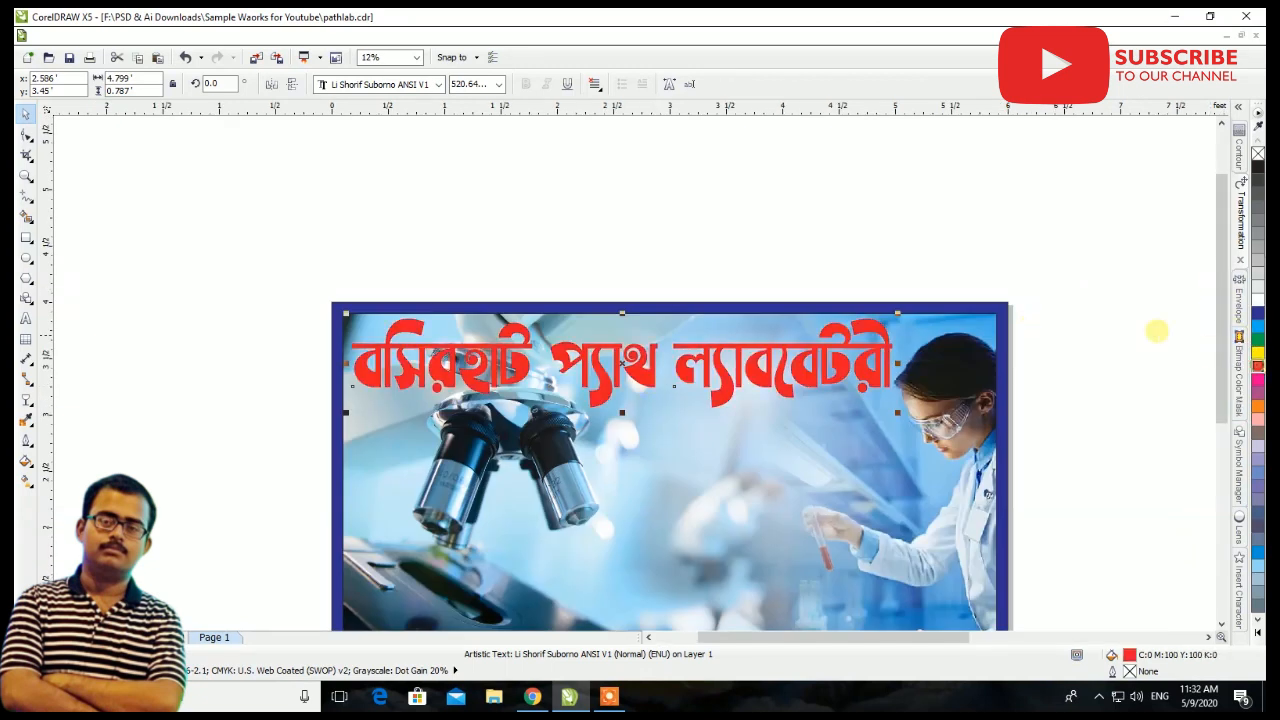
scroll(800, 395, up, 2)
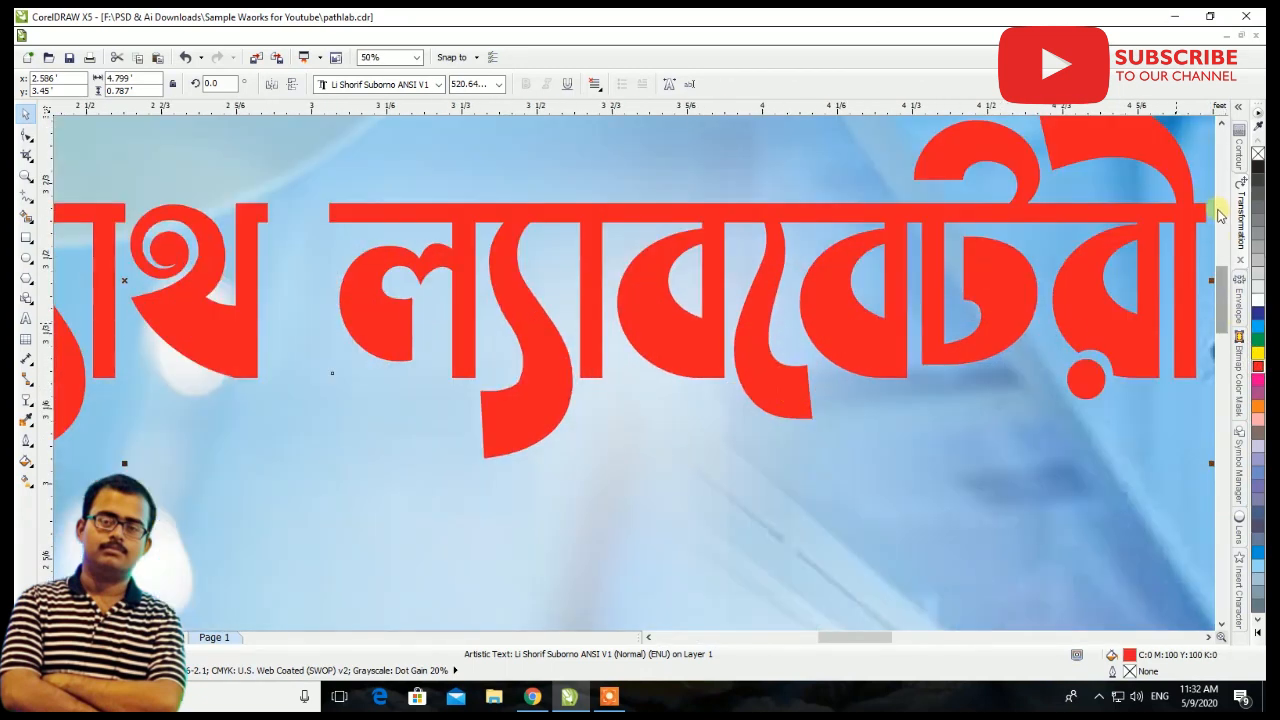
click(1240, 150)
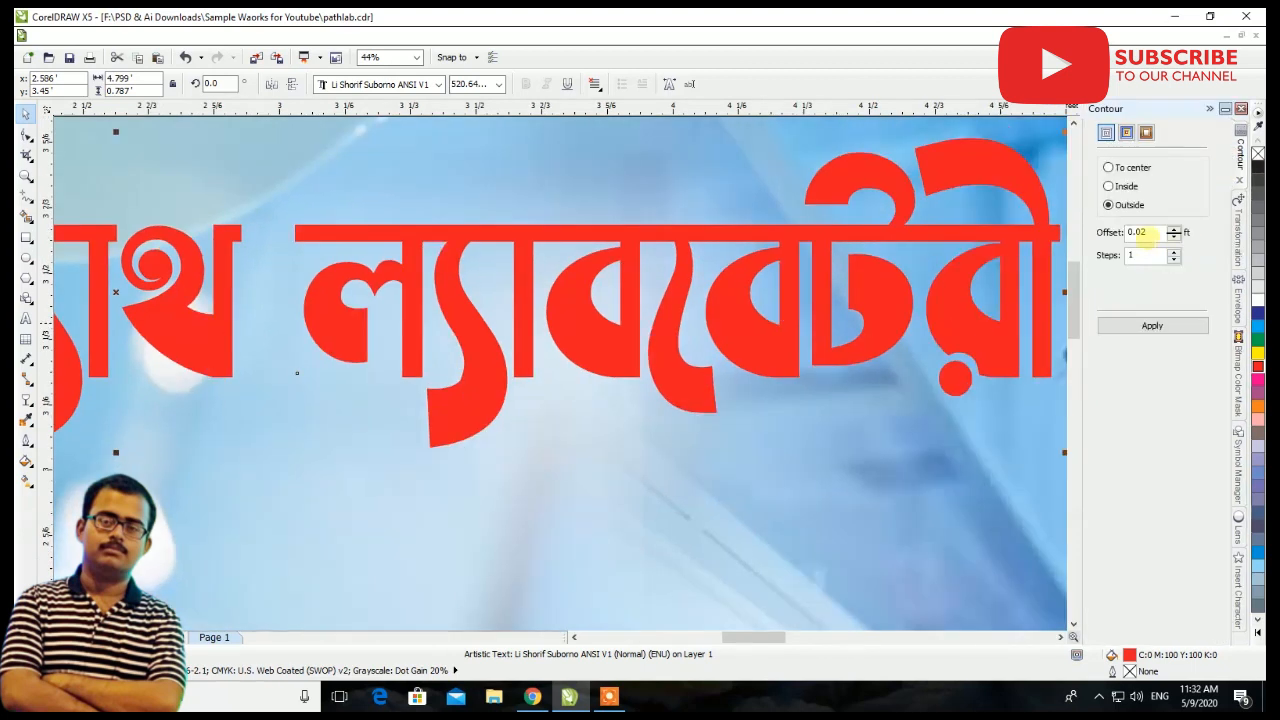
click(1152, 324)
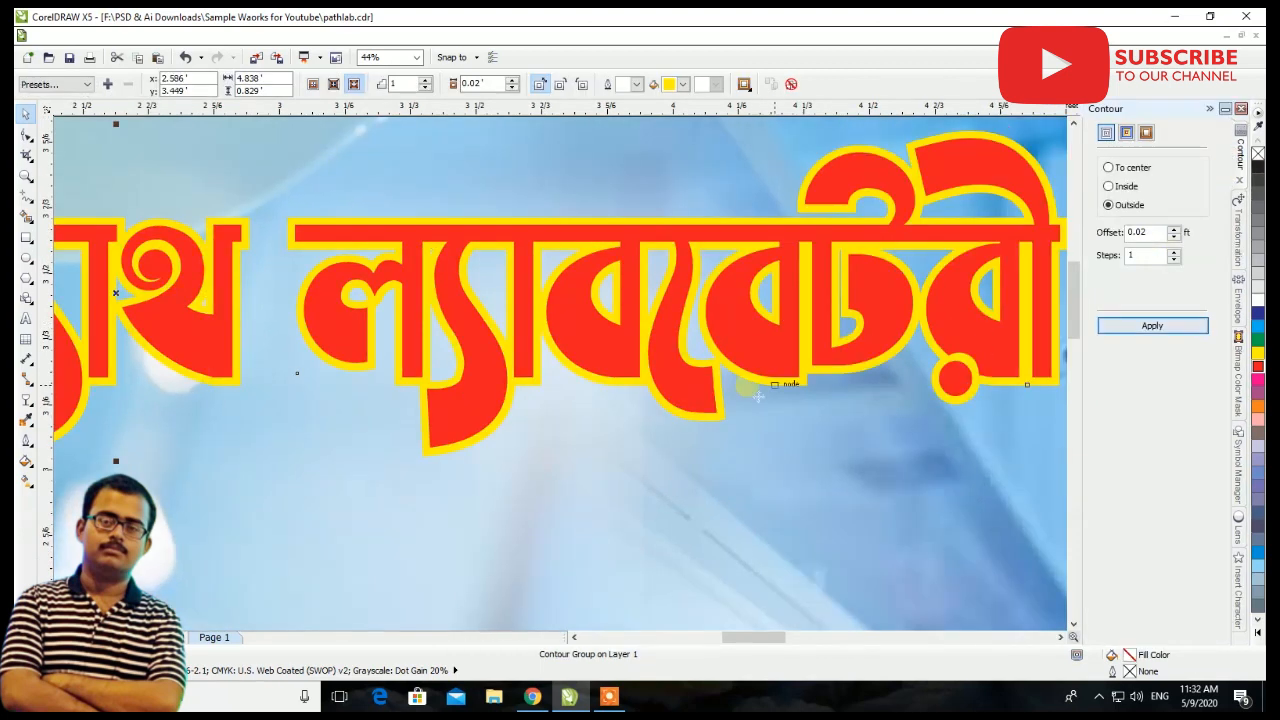
scroll(708, 396, down, 3)
scroll(662, 393, up, 1)
scroll(662, 393, up, 2)
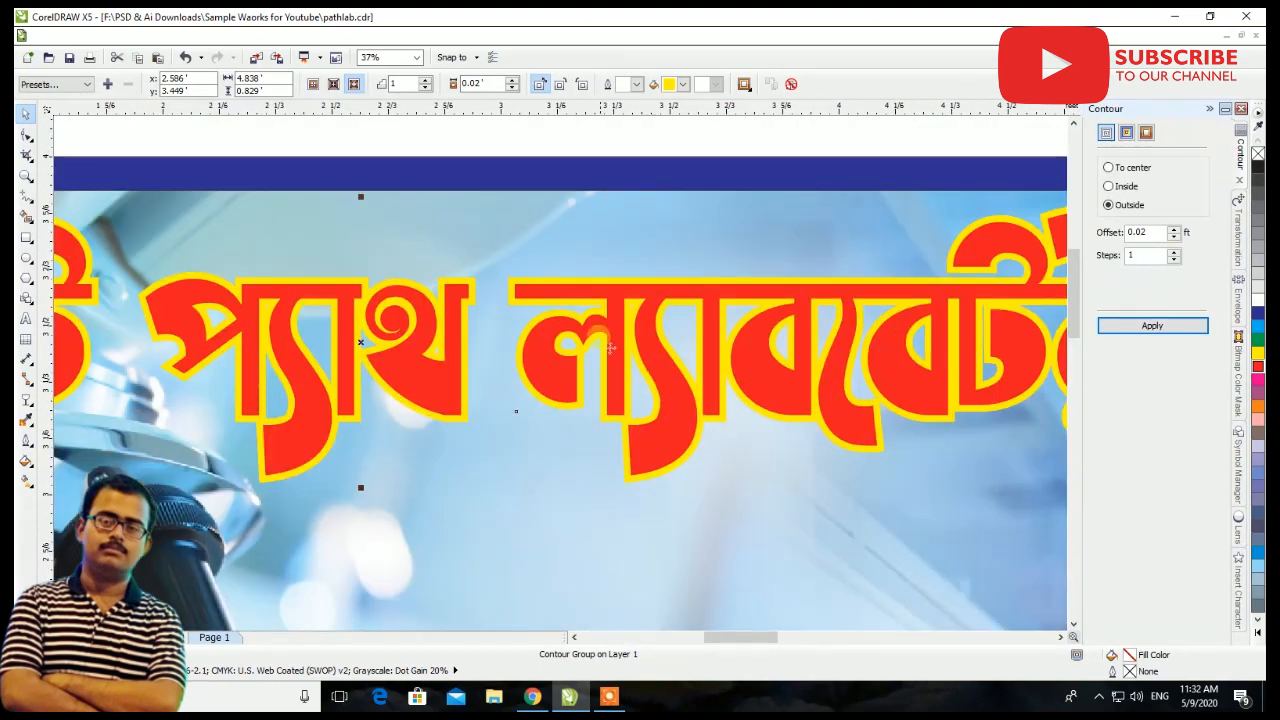
Change the title contour's fill color to white and deselect it
click(684, 84)
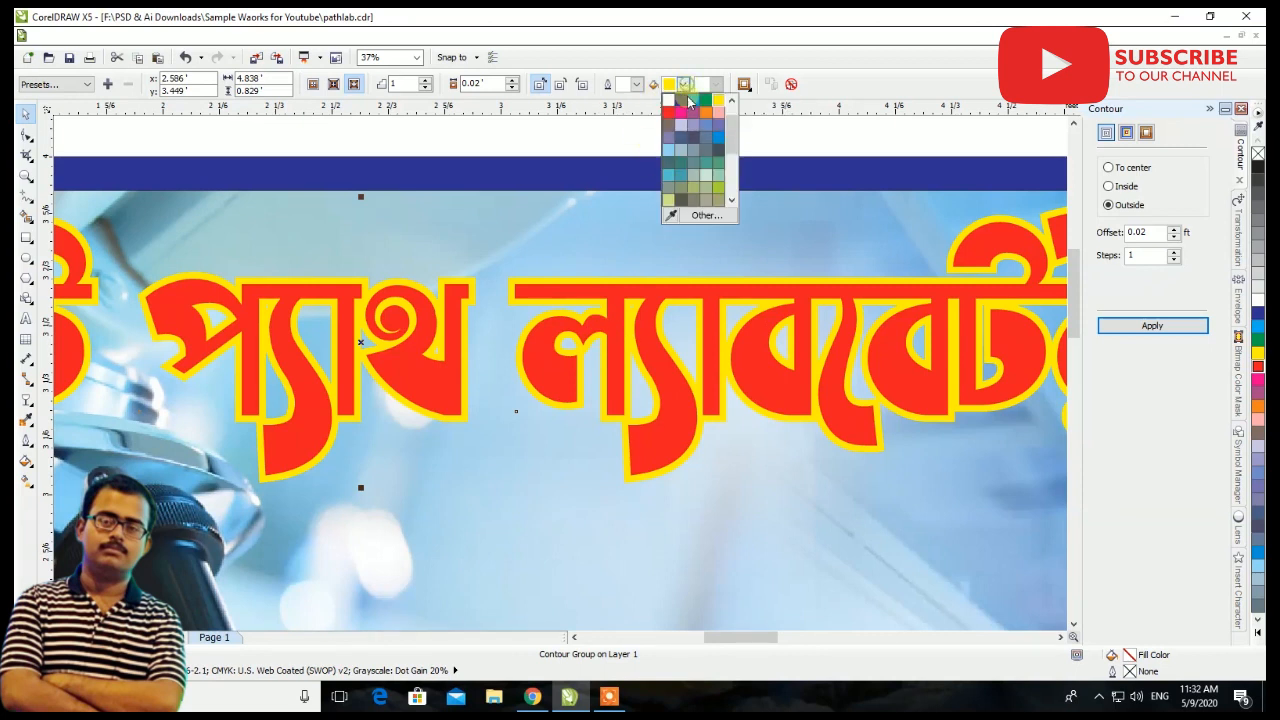
click(690, 98)
scroll(625, 345, down, 3)
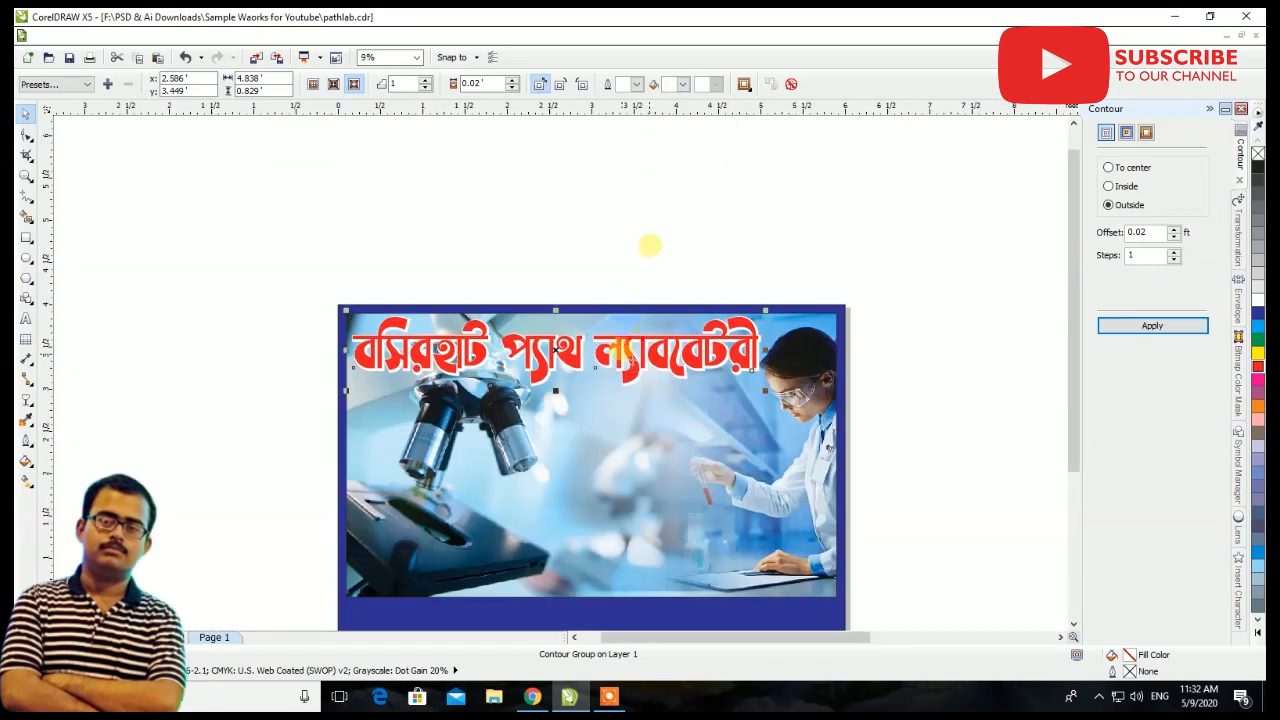
click(646, 262)
Duplicate the red title slightly below and right of the original, and fill the copy with C100 M100 Y100 K100 black
scroll(578, 338, up, 3)
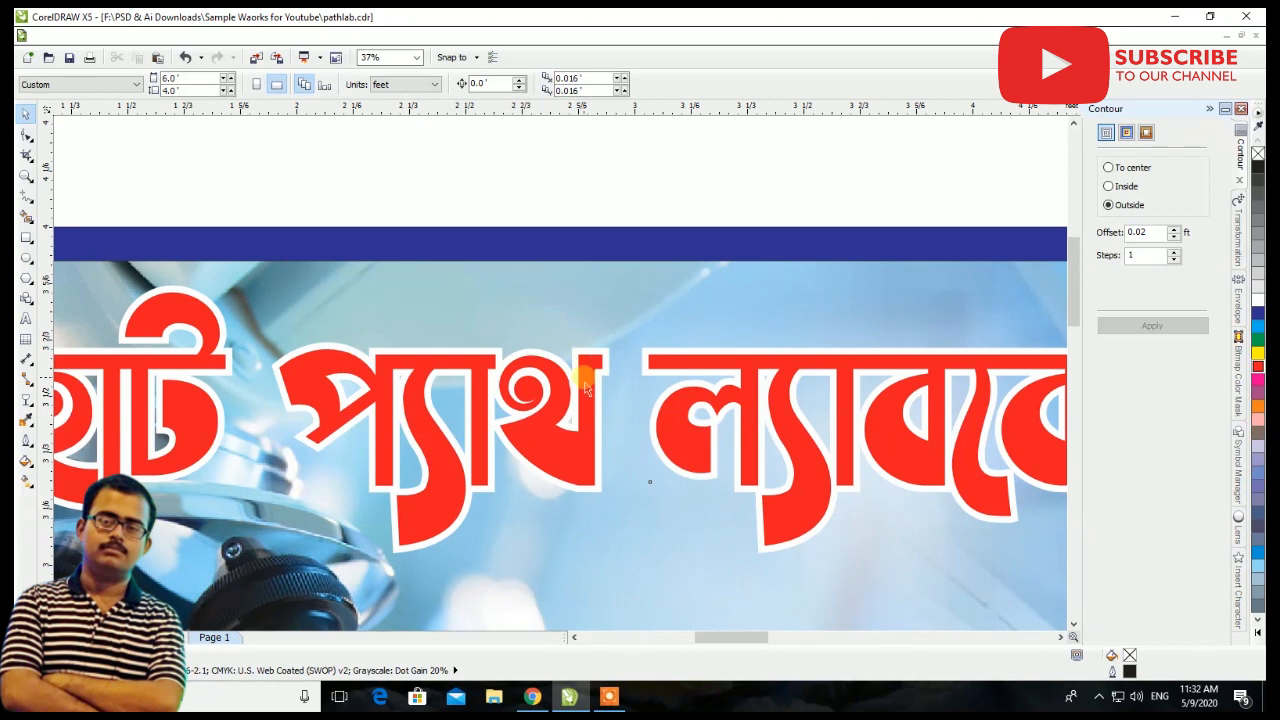
click(587, 376)
drag(587, 376, 605, 362)
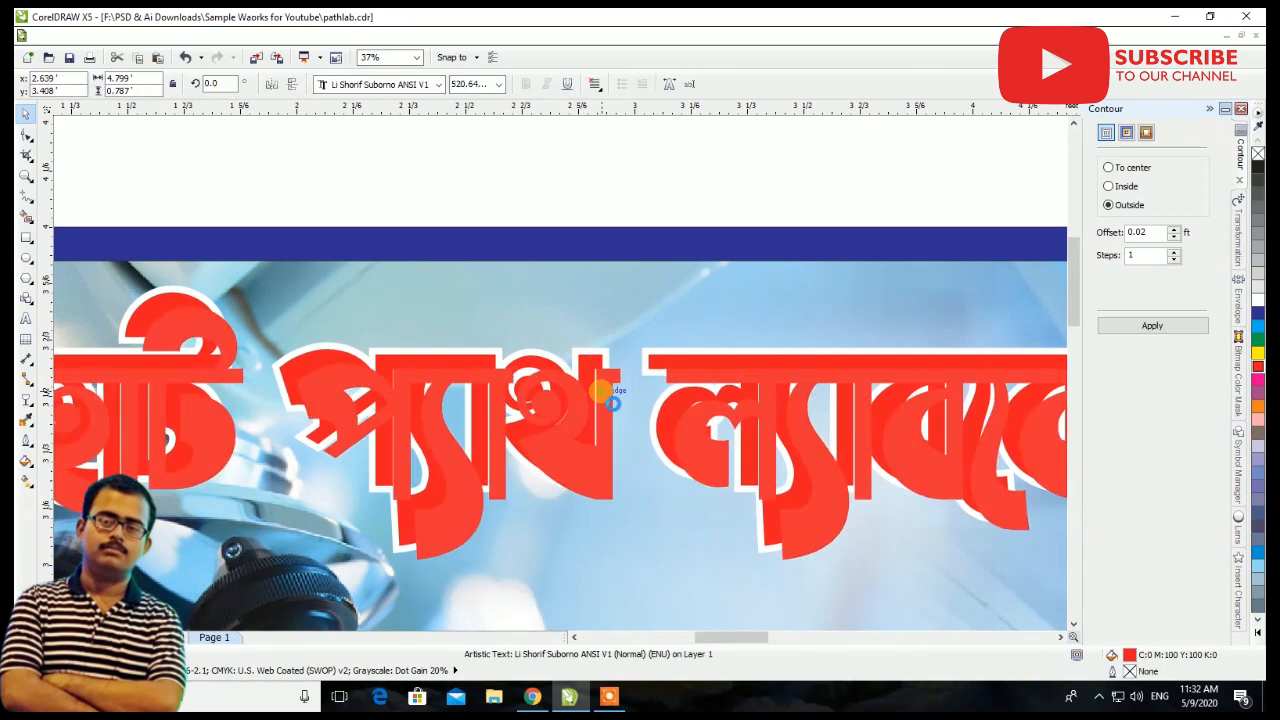
click(1258, 168)
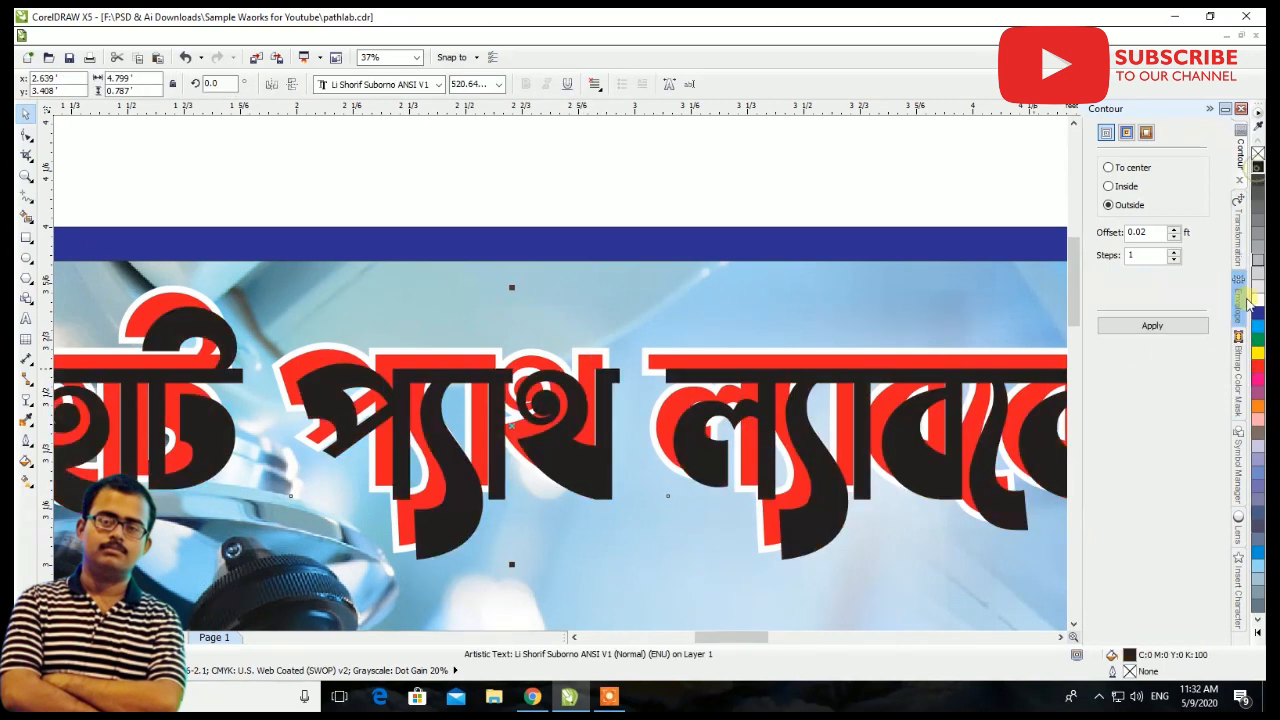
click(1257, 624)
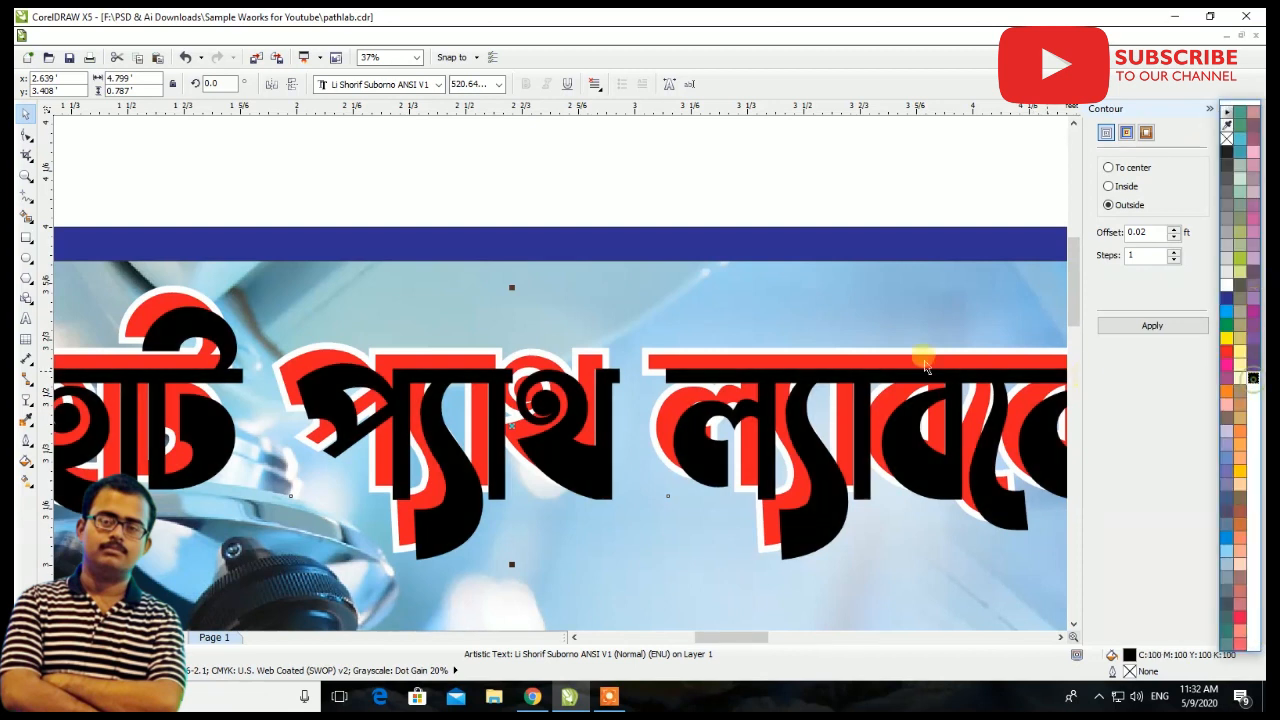
click(676, 195)
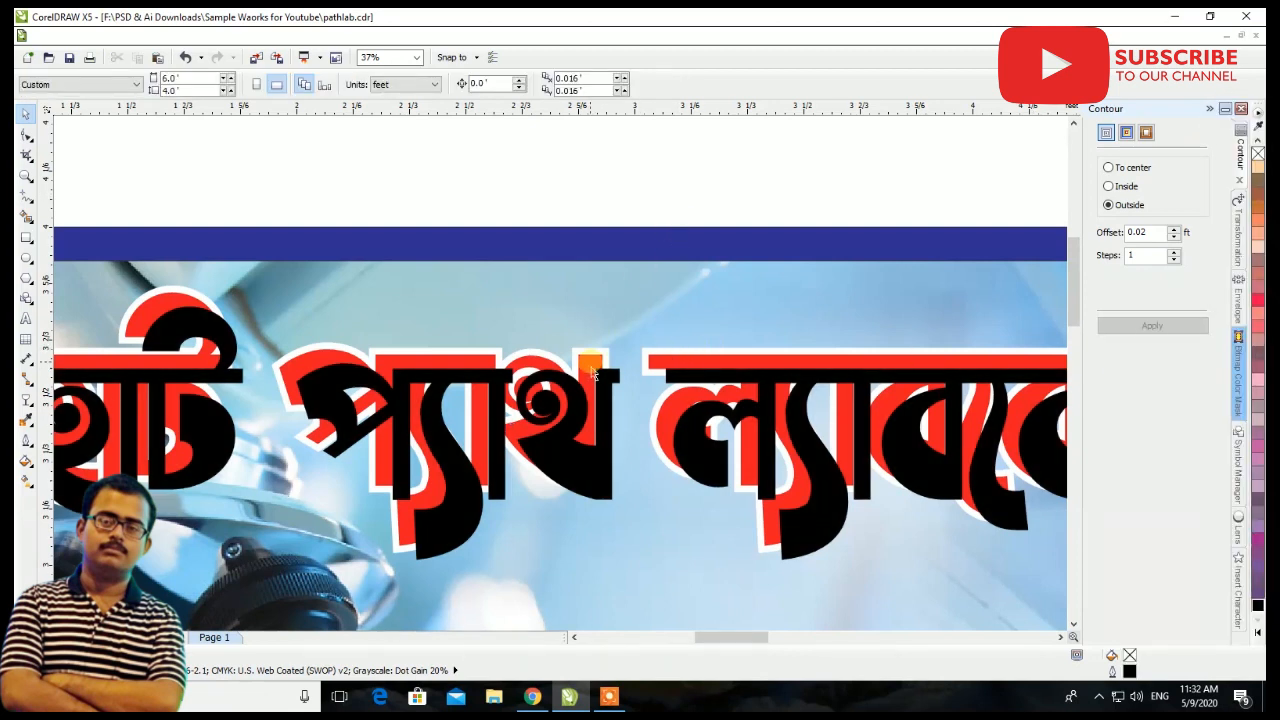
Bring the outlined red title in front of the black copy, then nudge the copy slightly to tighten the drop shadow
click(591, 362)
key(shift+Page_Up)
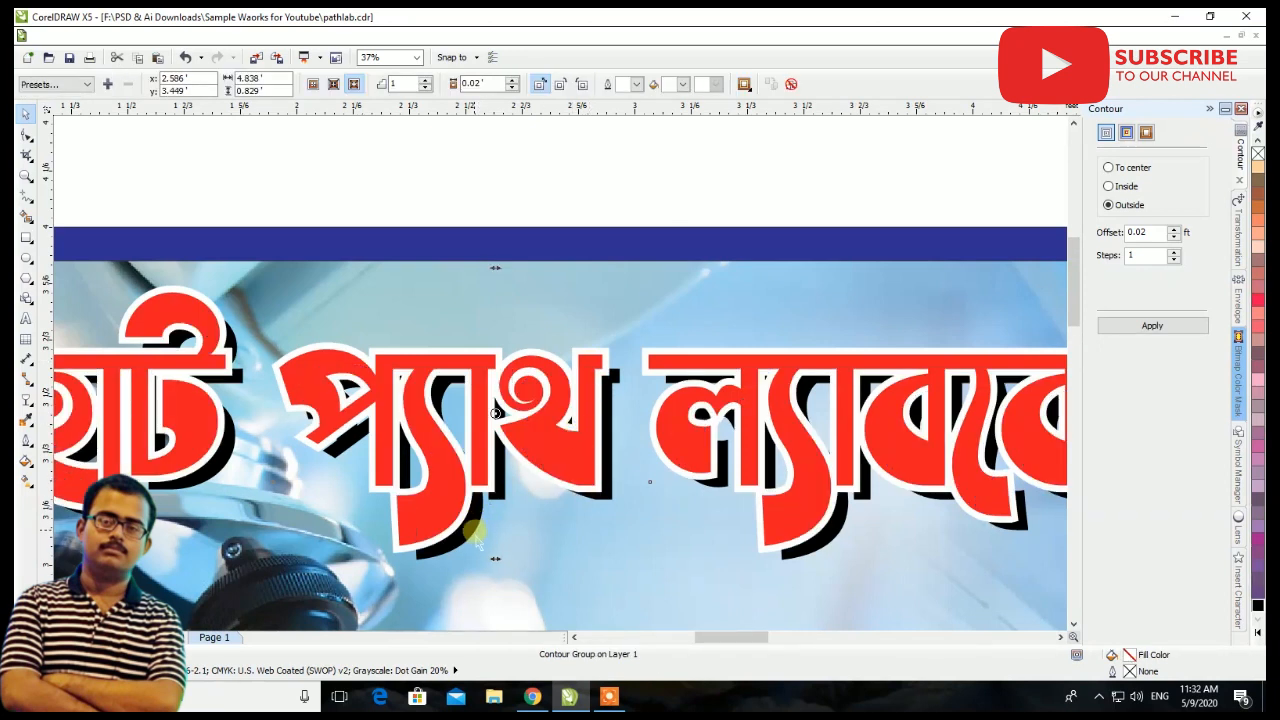
click(471, 541)
drag(467, 533, 477, 550)
scroll(486, 277, down, 4)
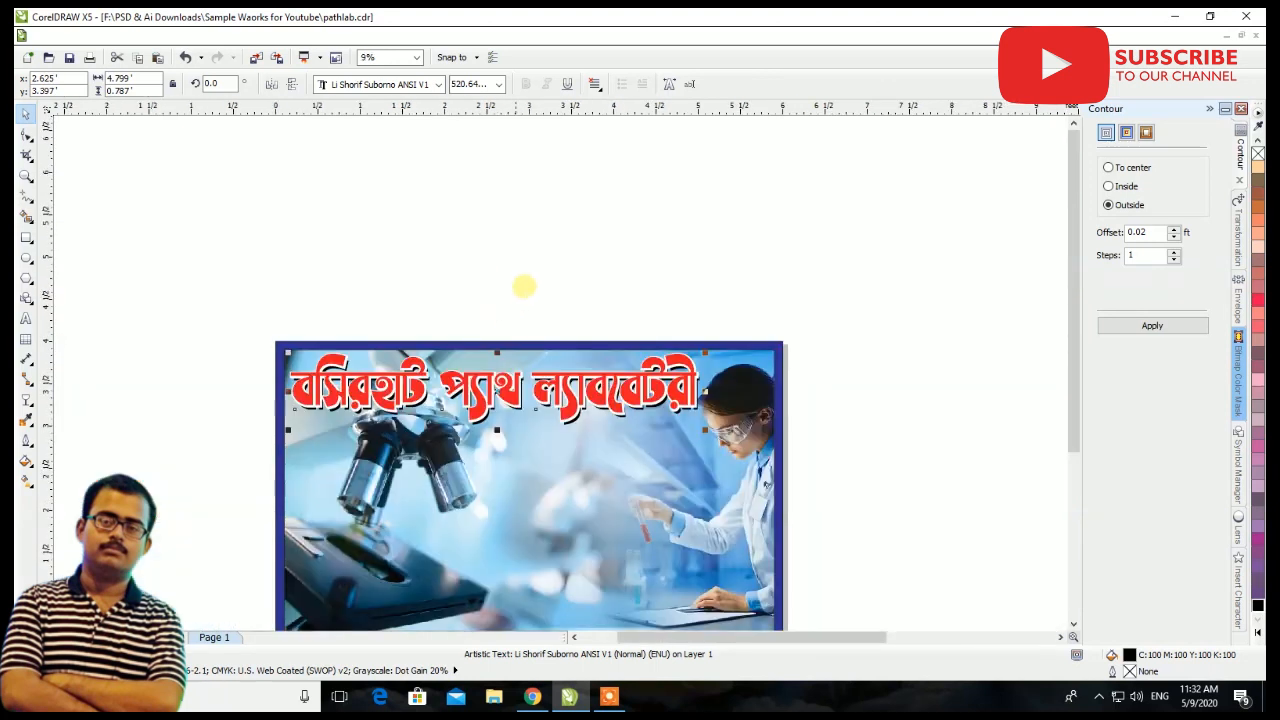
click(540, 280)
scroll(678, 398, up, 1)
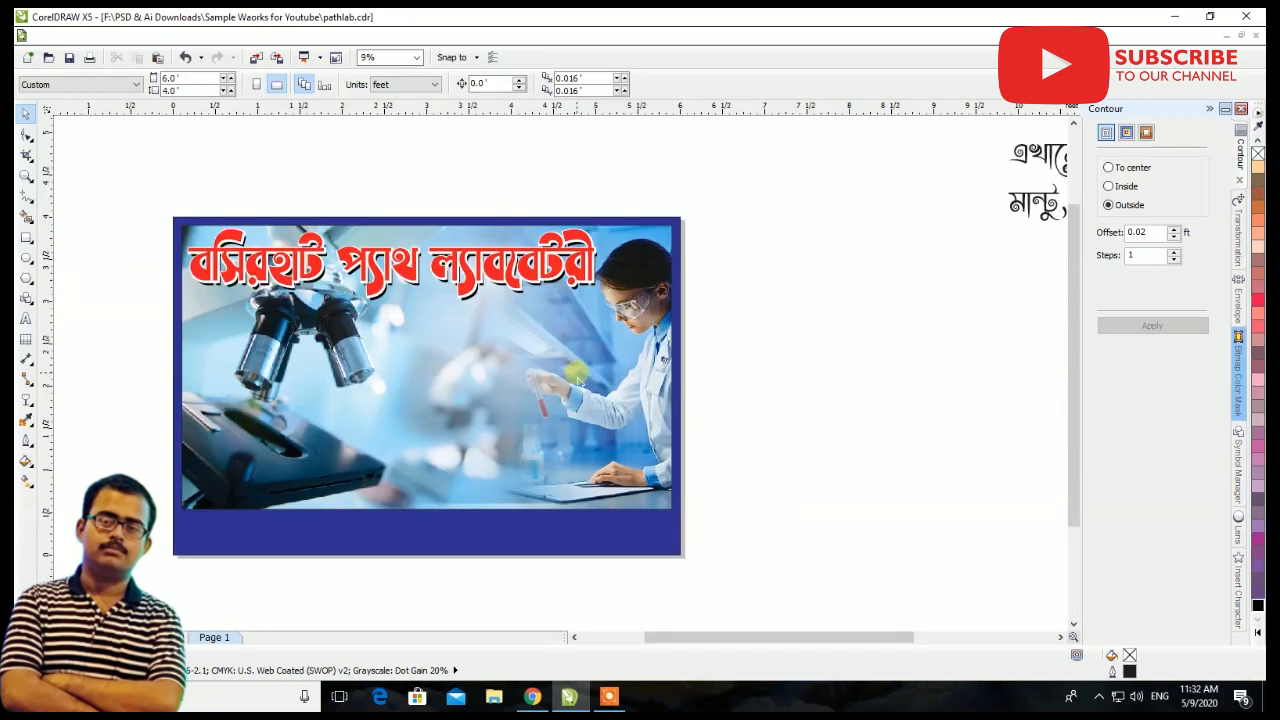
Place the Bengali address line along the photo's lower edge and enlarge it to about 3.71 by 0.35 ft
scroll(578, 379, down, 1)
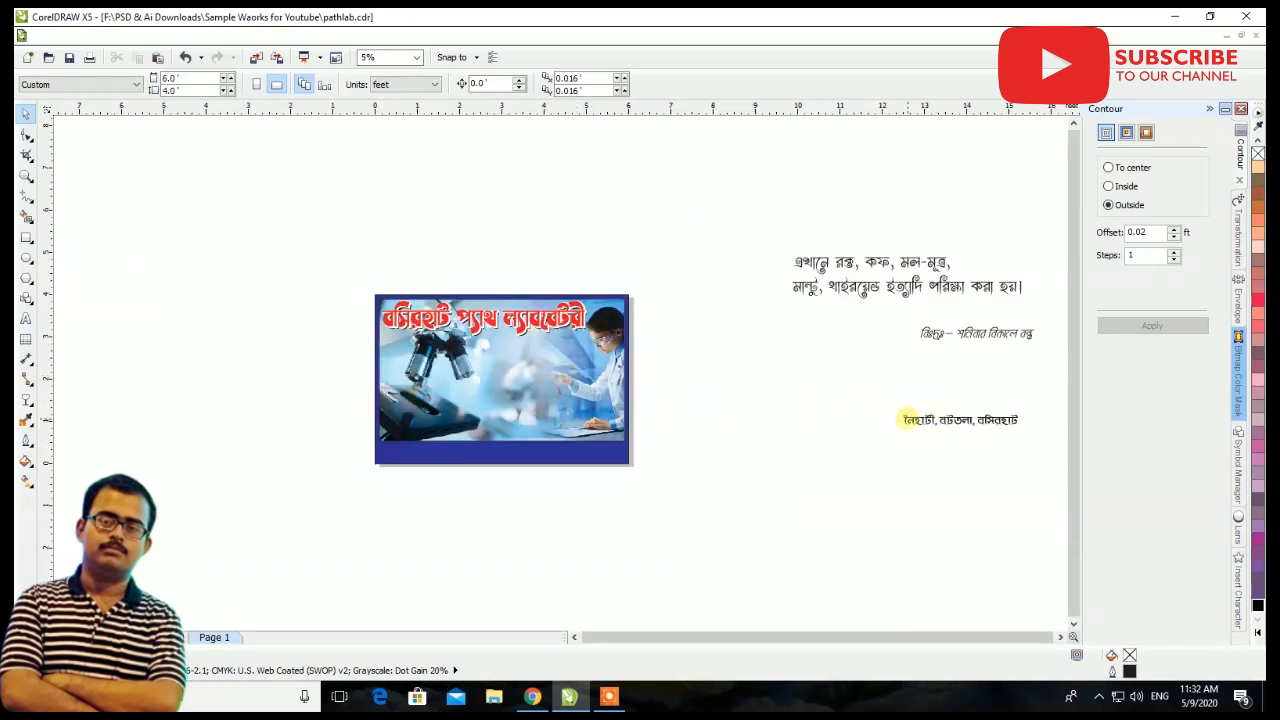
drag(978, 419, 551, 446)
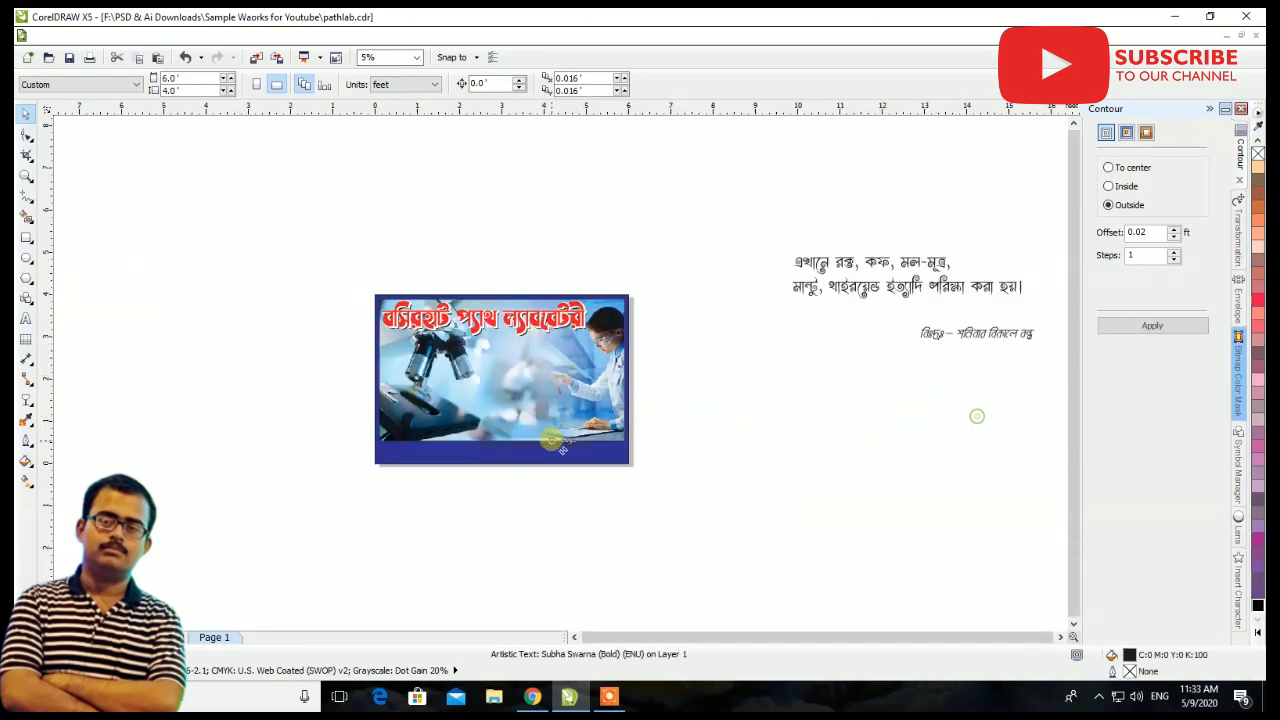
scroll(551, 446, up, 2)
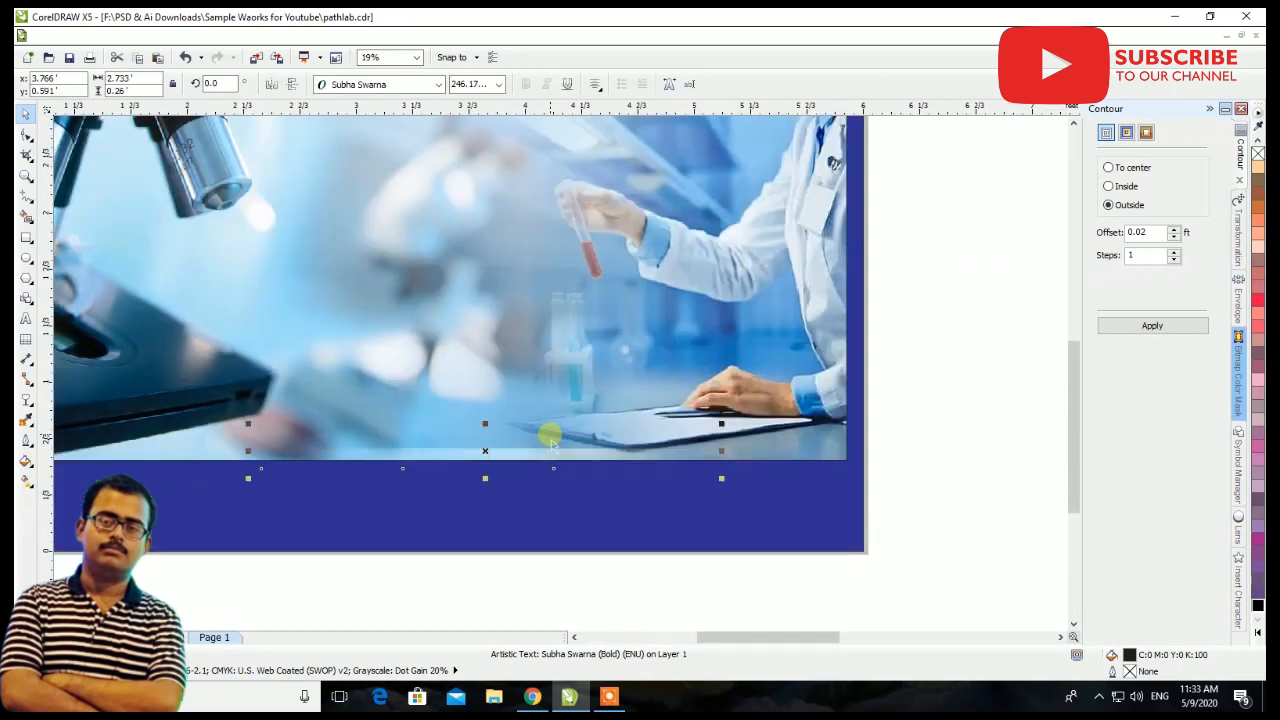
drag(556, 440, 519, 418)
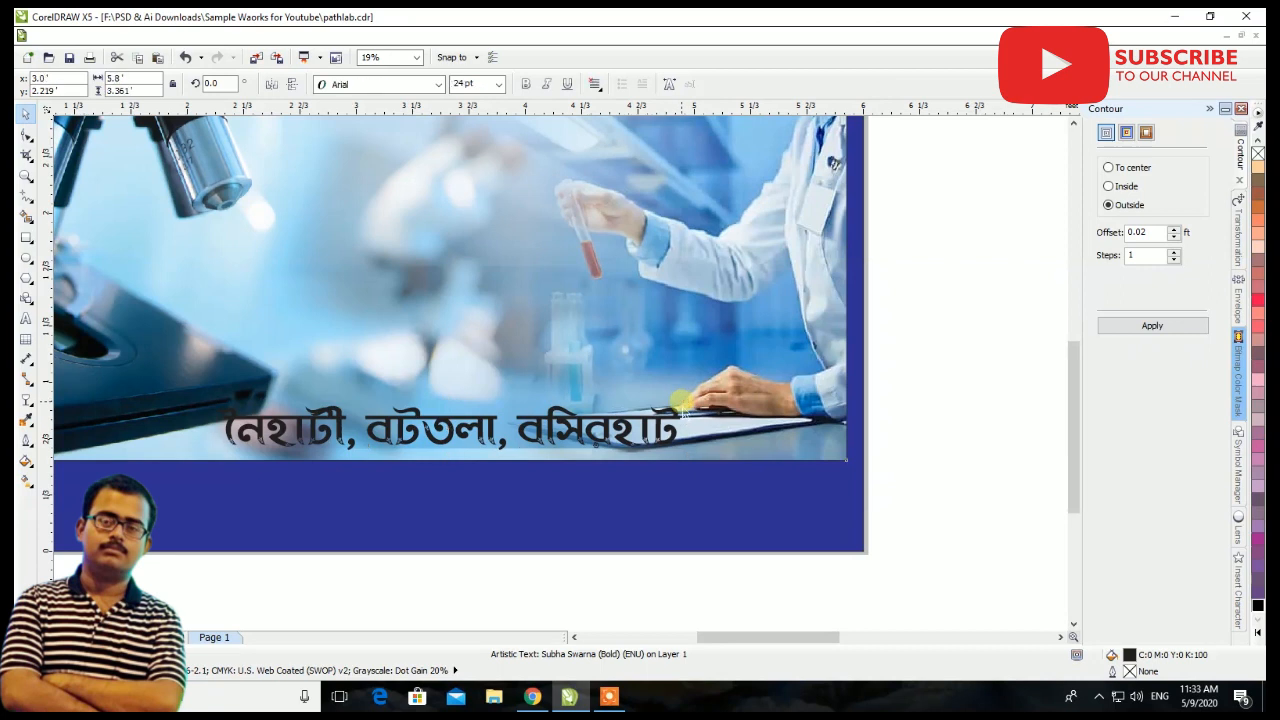
drag(685, 402, 854, 352)
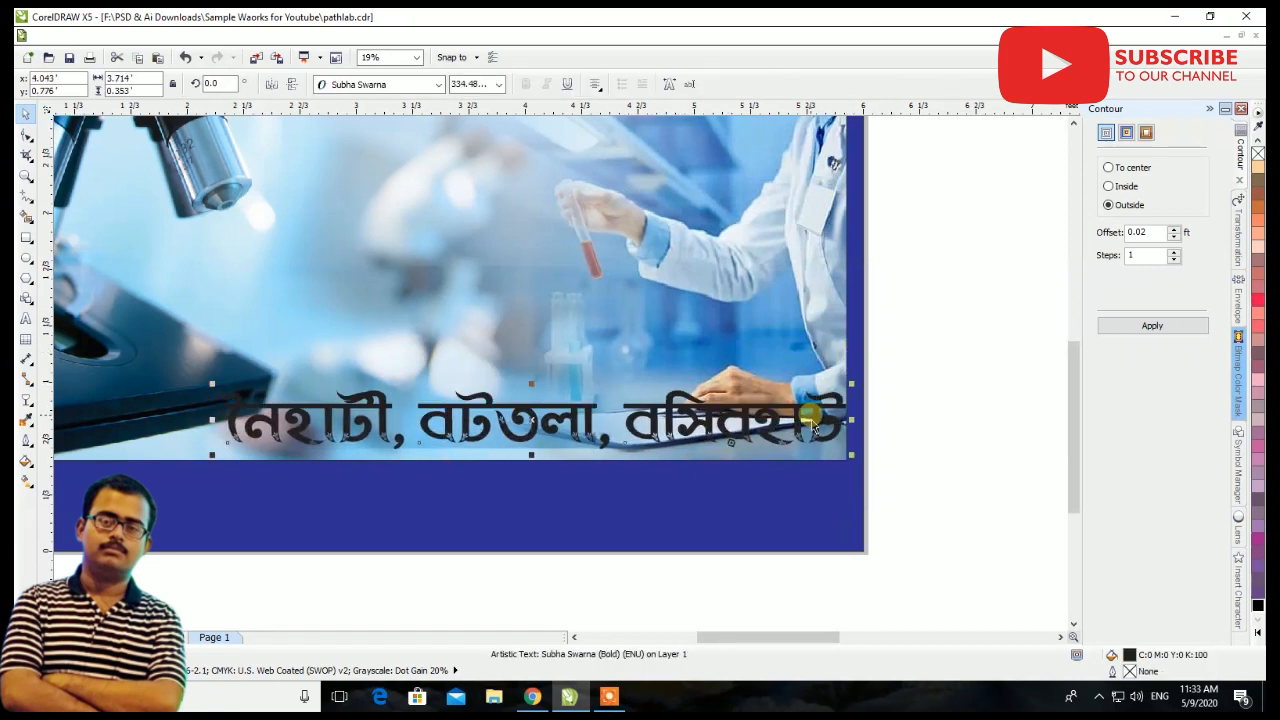
drag(818, 422, 785, 422)
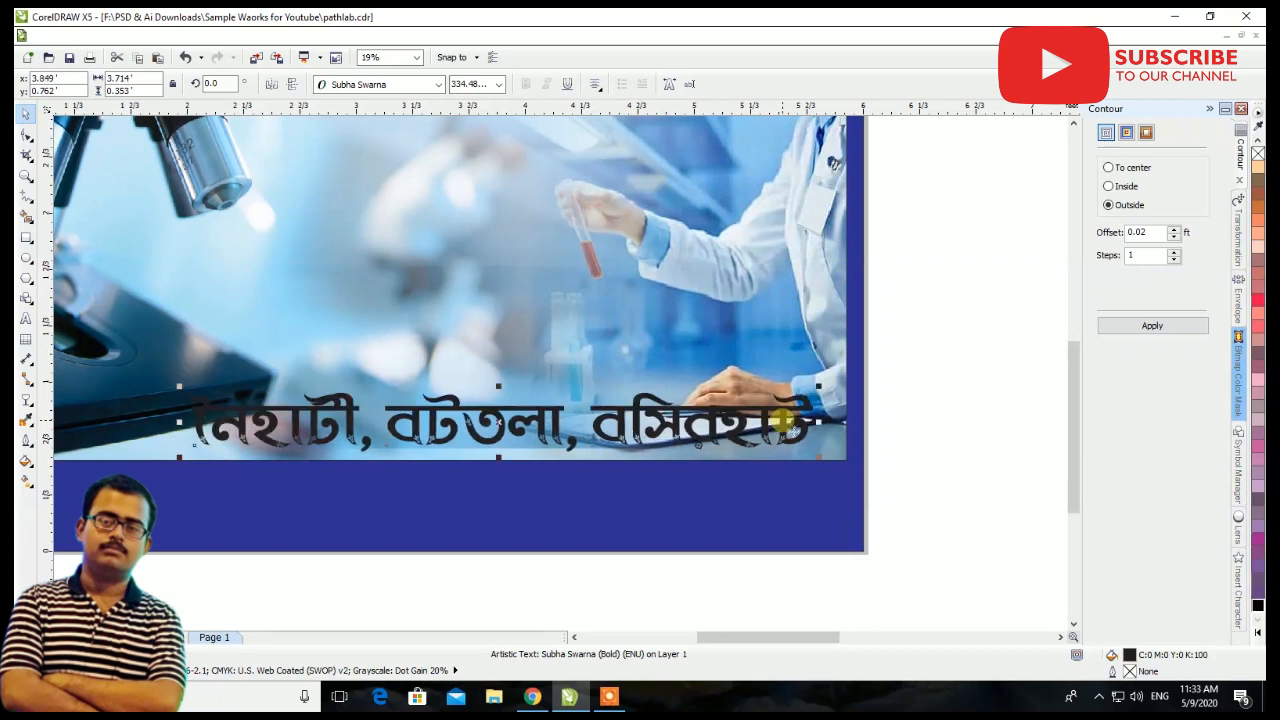
Fill the address line with yellow and apply a one-step outside contour with a 0.02 ft offset and red fill
click(1258, 627)
click(1230, 341)
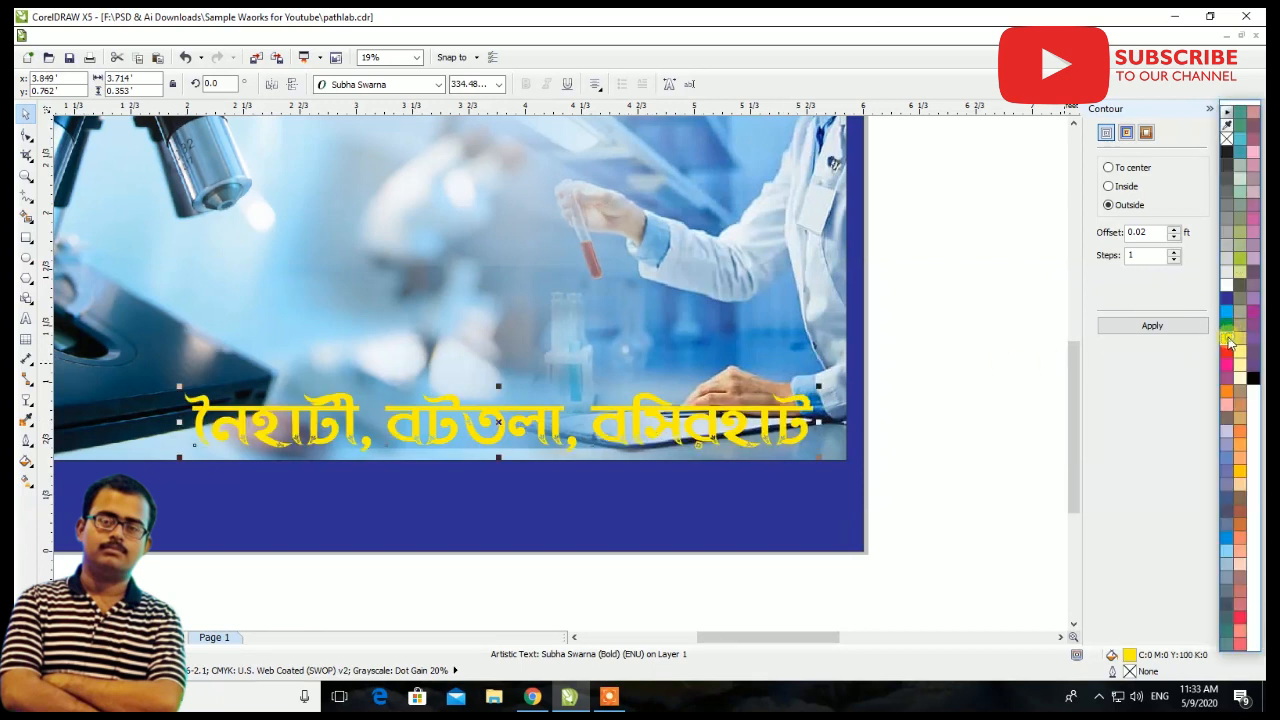
click(1146, 326)
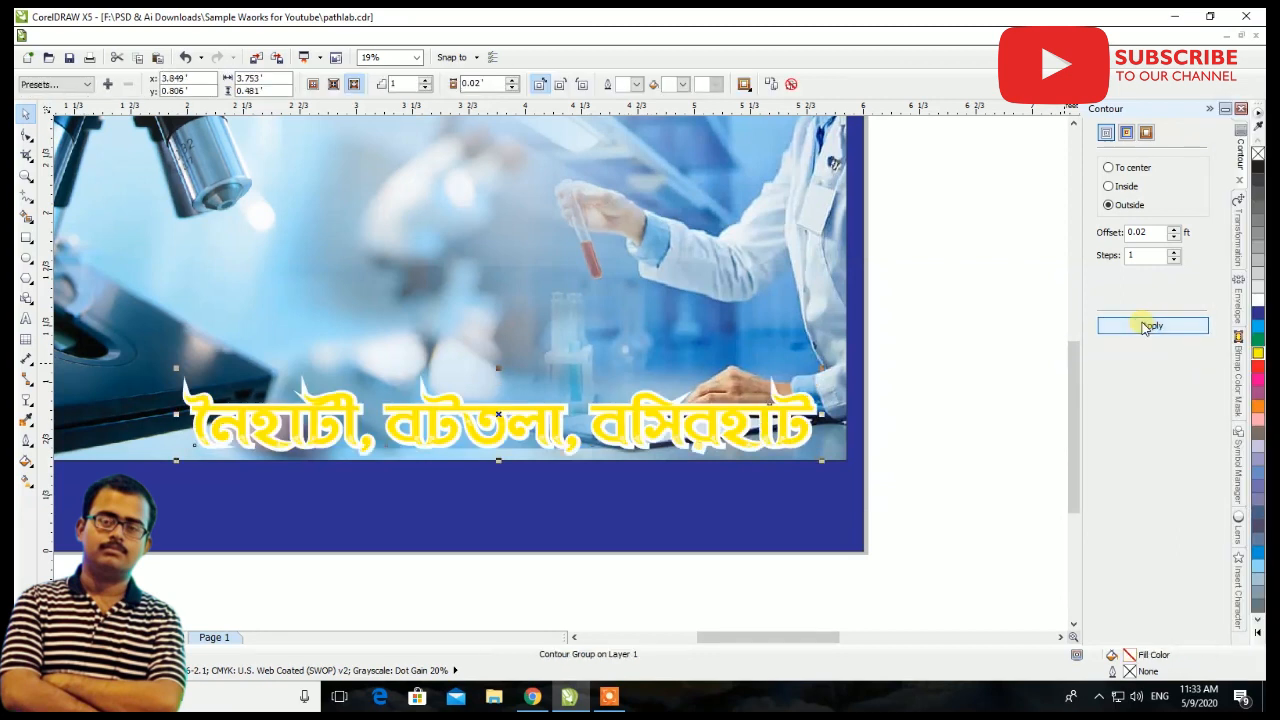
click(685, 87)
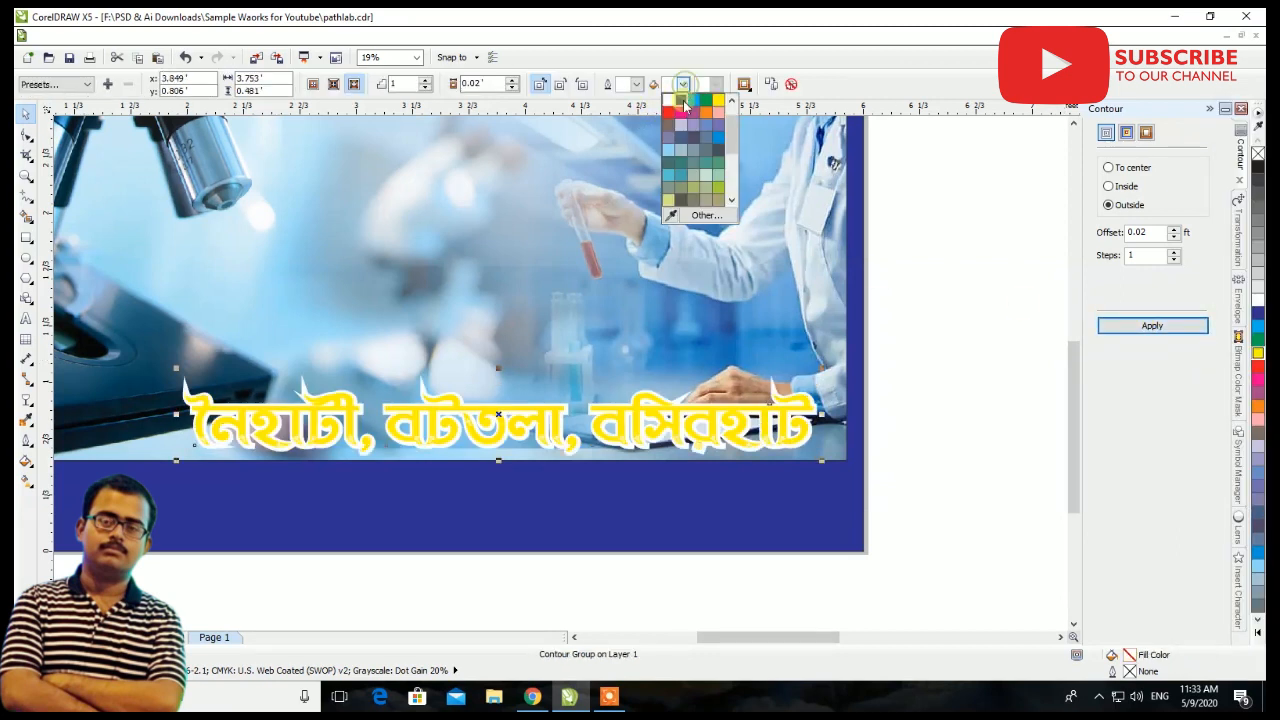
click(668, 112)
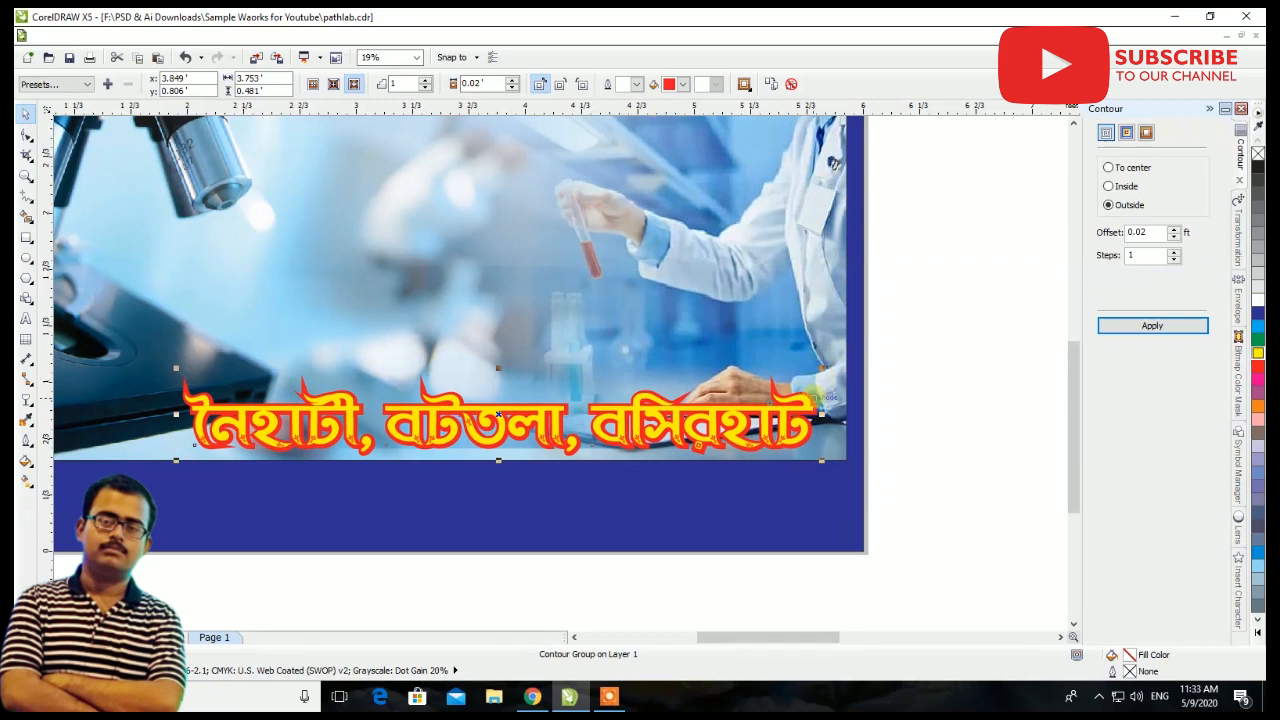
Enlarge the outlined address line to about 4.37 by 0.54 ft and position it within the photo's lower right corner
drag(821, 367, 850, 366)
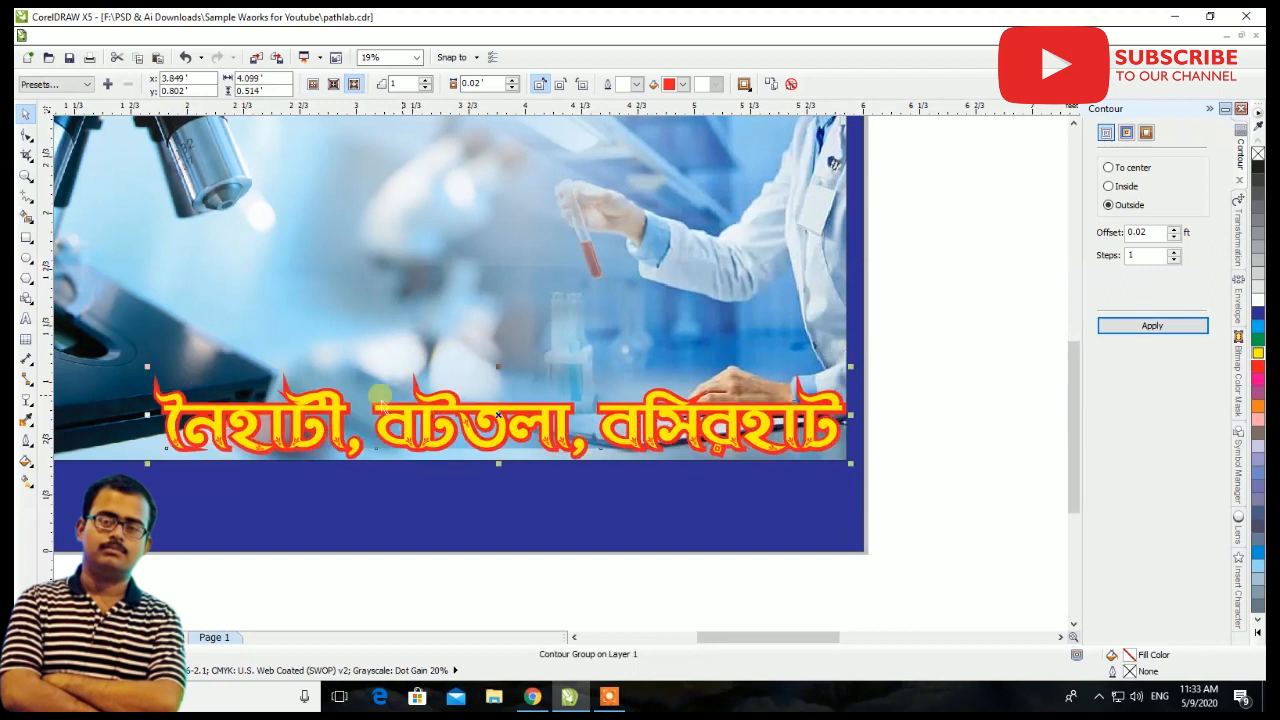
drag(146, 370, 113, 366)
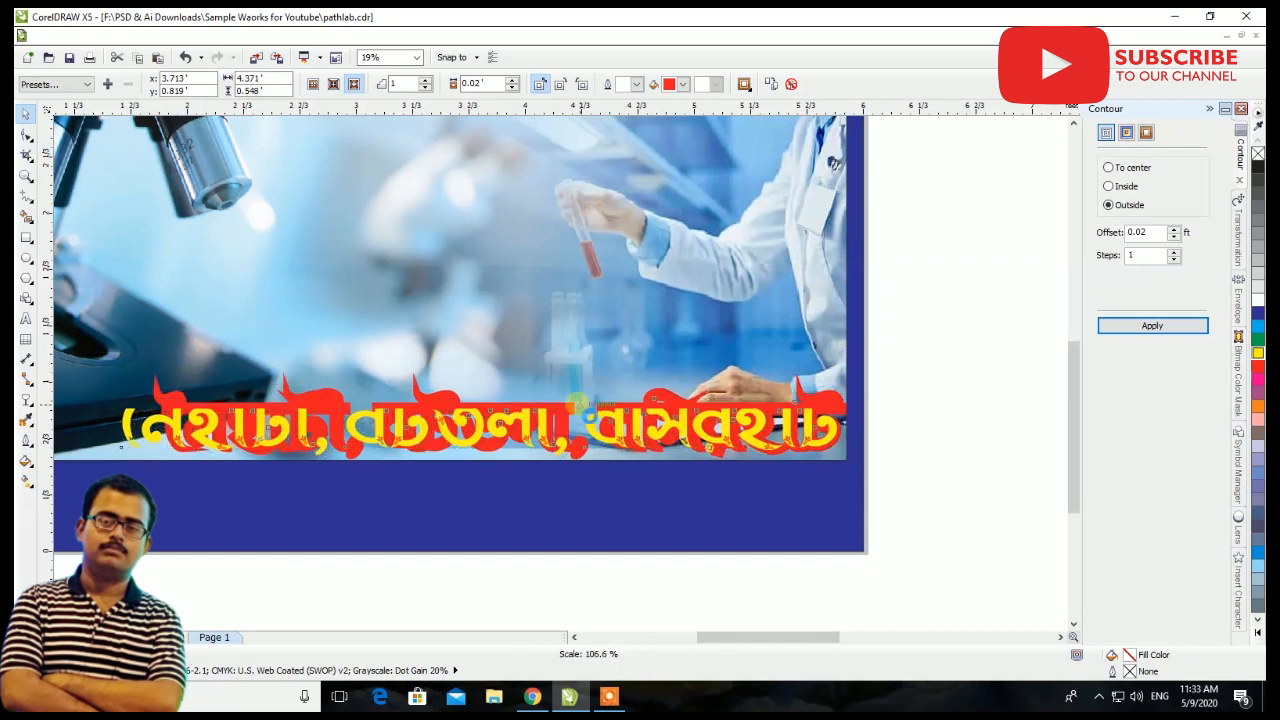
scroll(585, 342, down, 2)
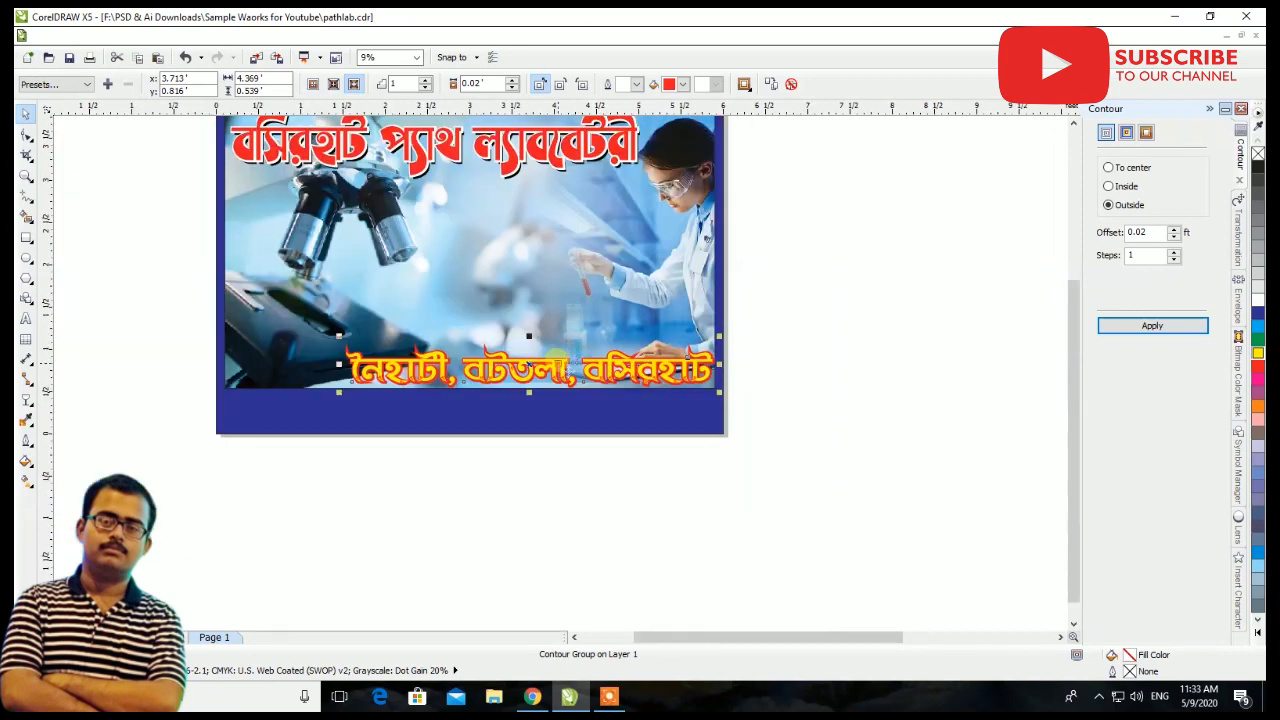
scroll(585, 345, up, 2)
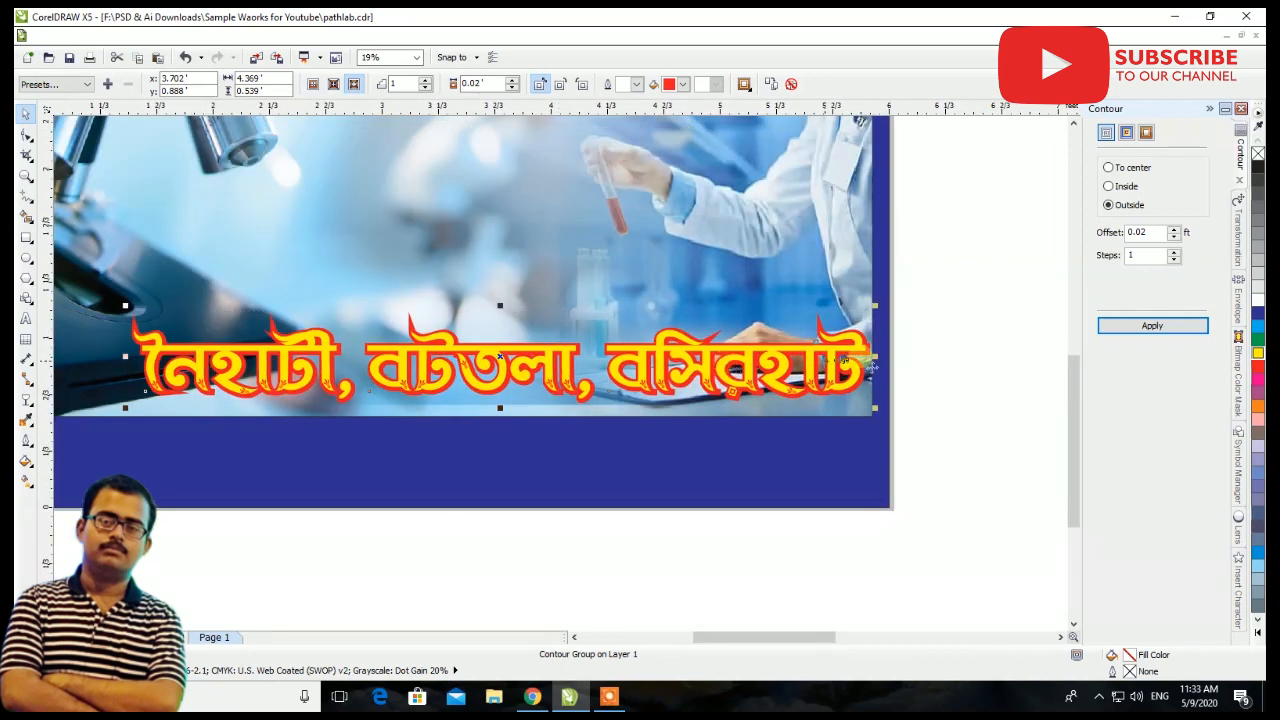
scroll(832, 352, up, 2)
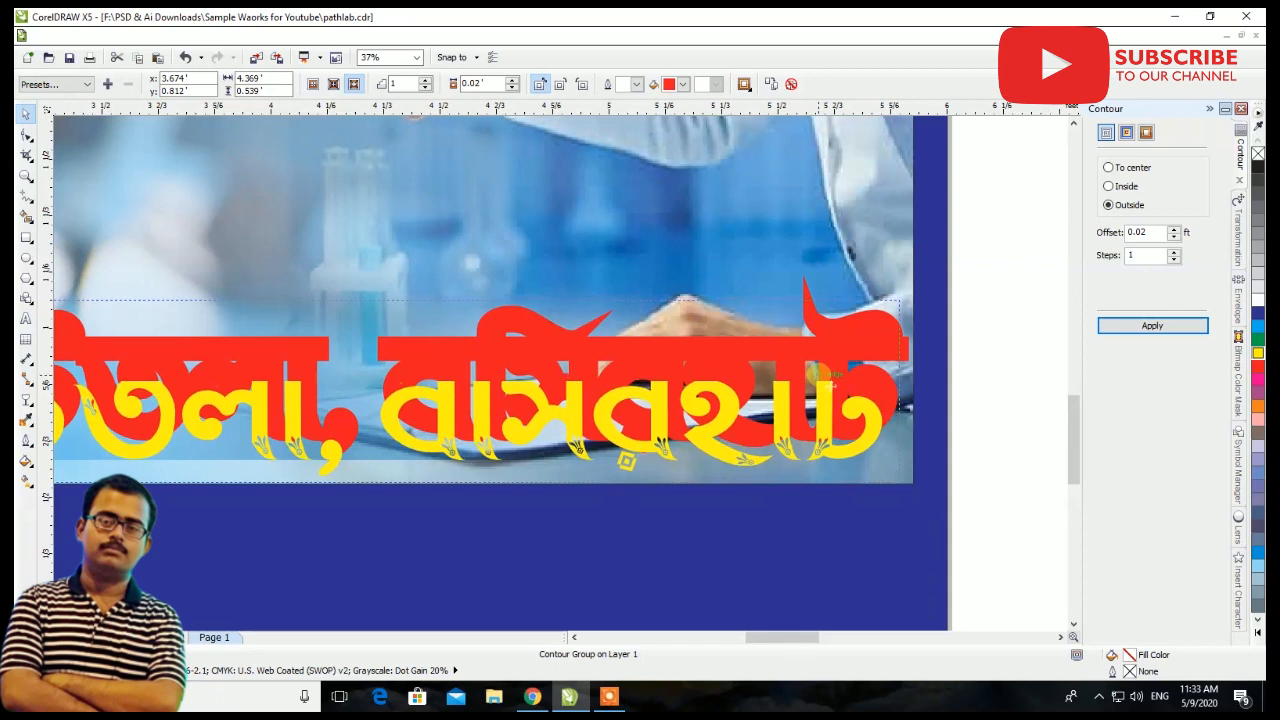
scroll(826, 352, down, 2)
click(995, 357)
scroll(990, 360, down, 2)
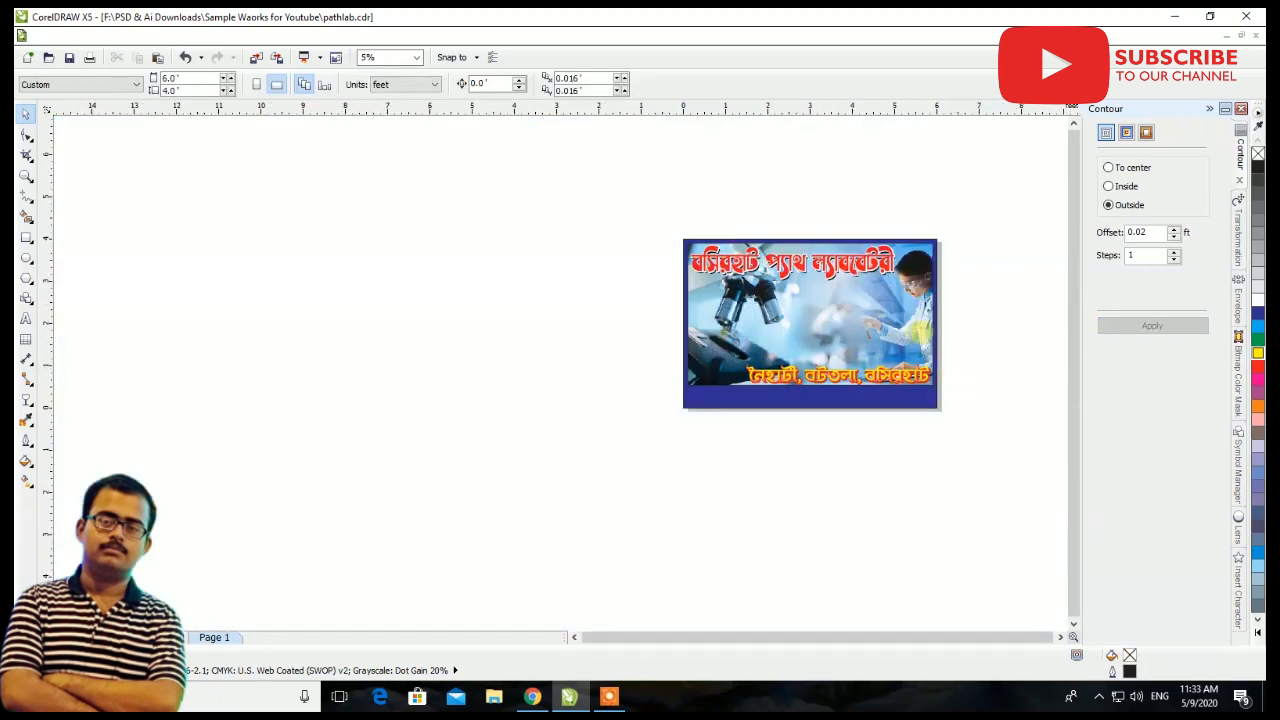
scroll(962, 322, up, 2)
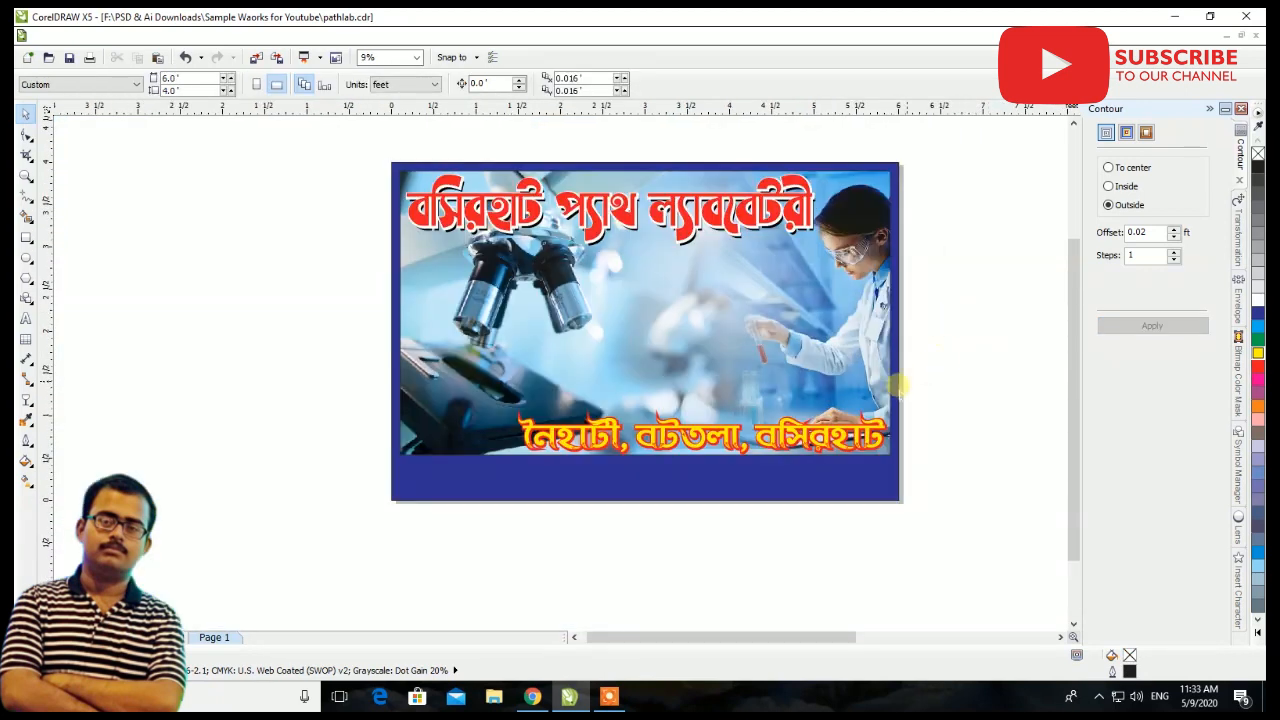
Scale the outlined address line down from its left end to about 3.89 by 0.49 ft and deselect it
click(602, 432)
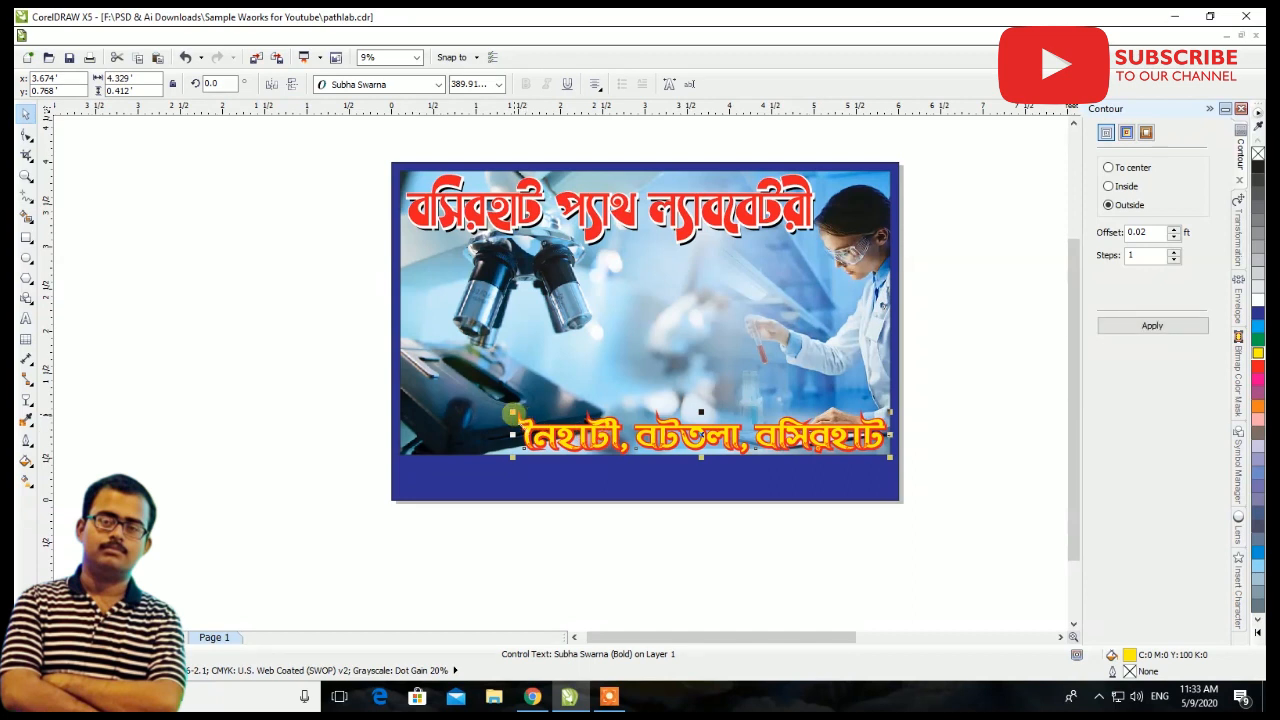
drag(512, 412, 580, 420)
scroll(597, 414, up, 2)
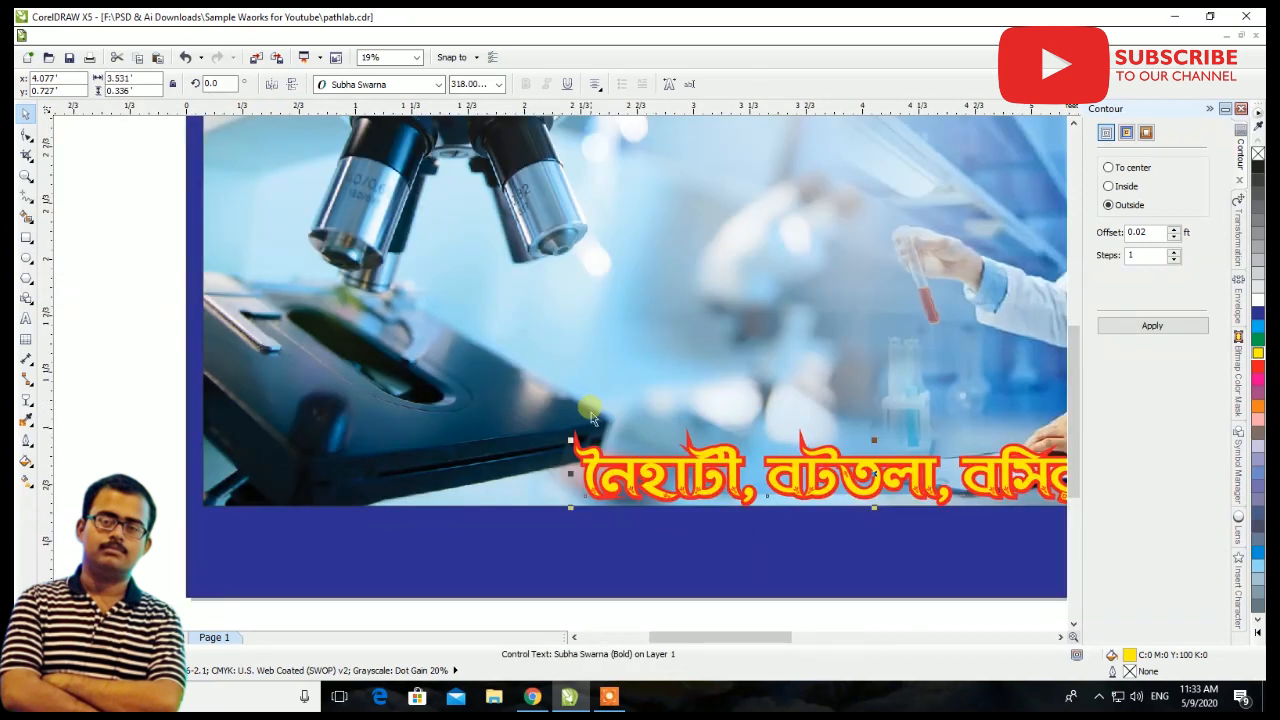
click(568, 445)
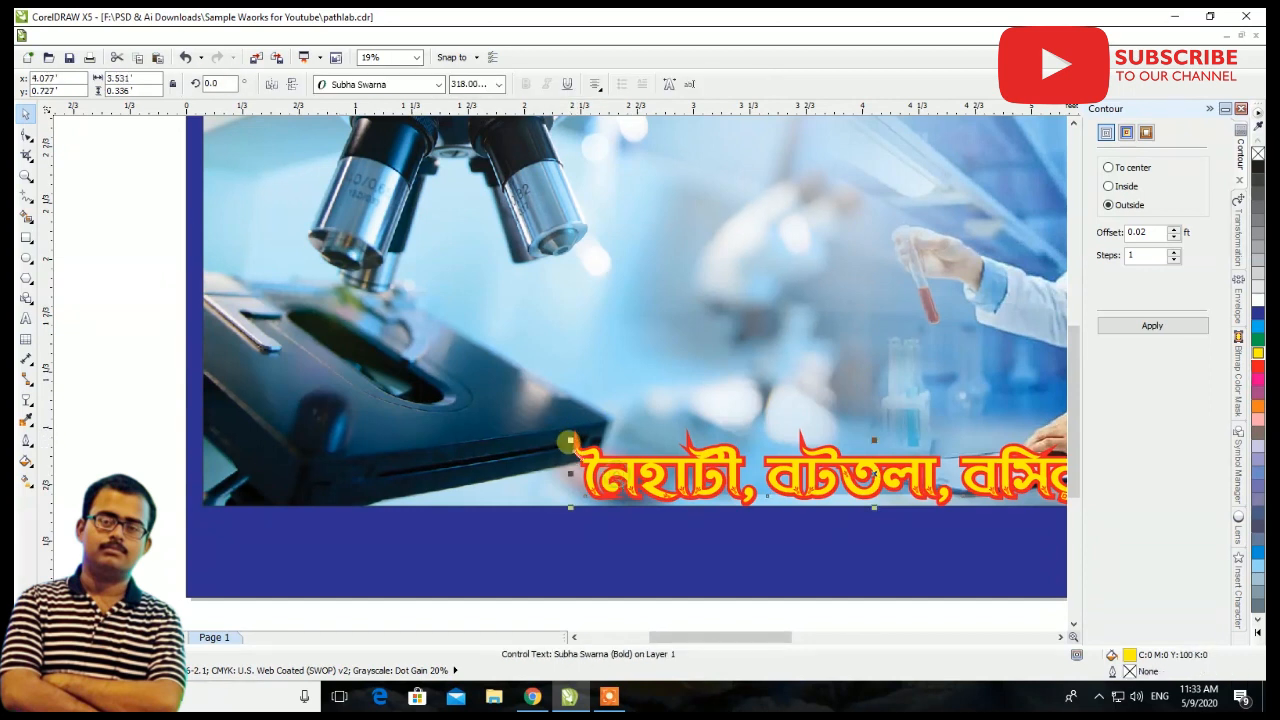
key(ctrl+z)
key(ctrl+z)
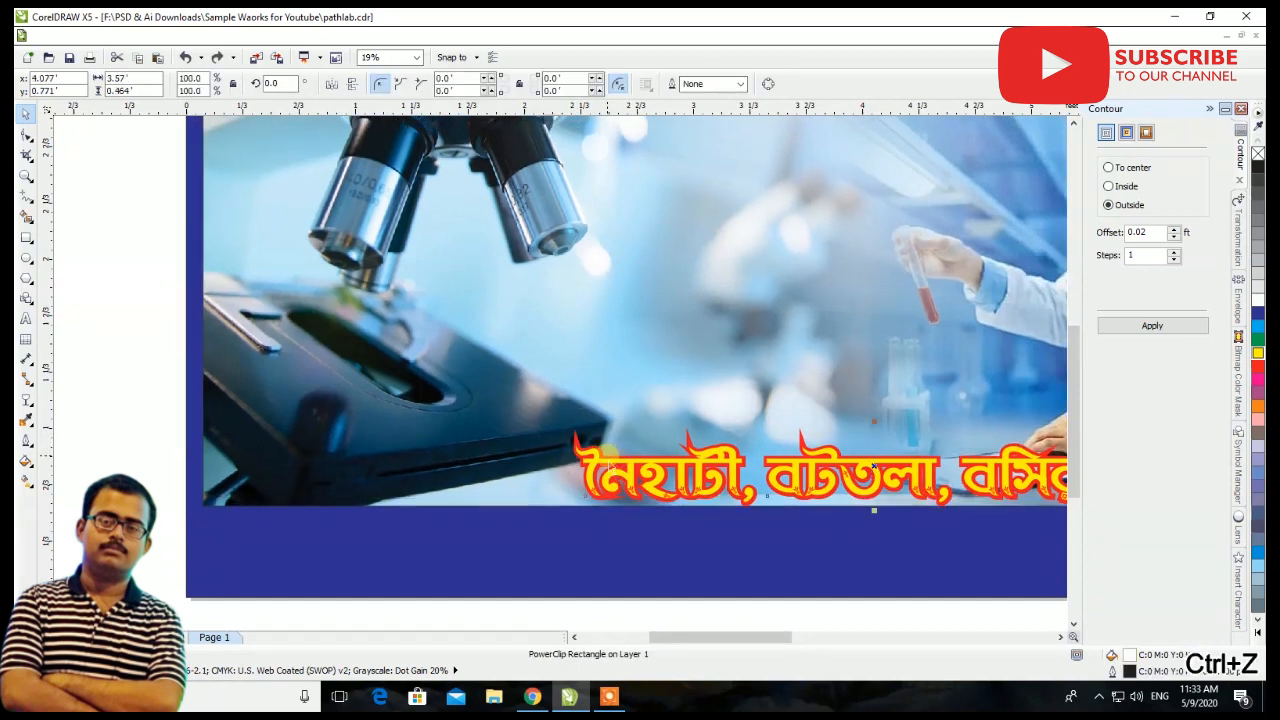
click(568, 440)
drag(568, 421, 512, 415)
scroll(641, 428, down, 2)
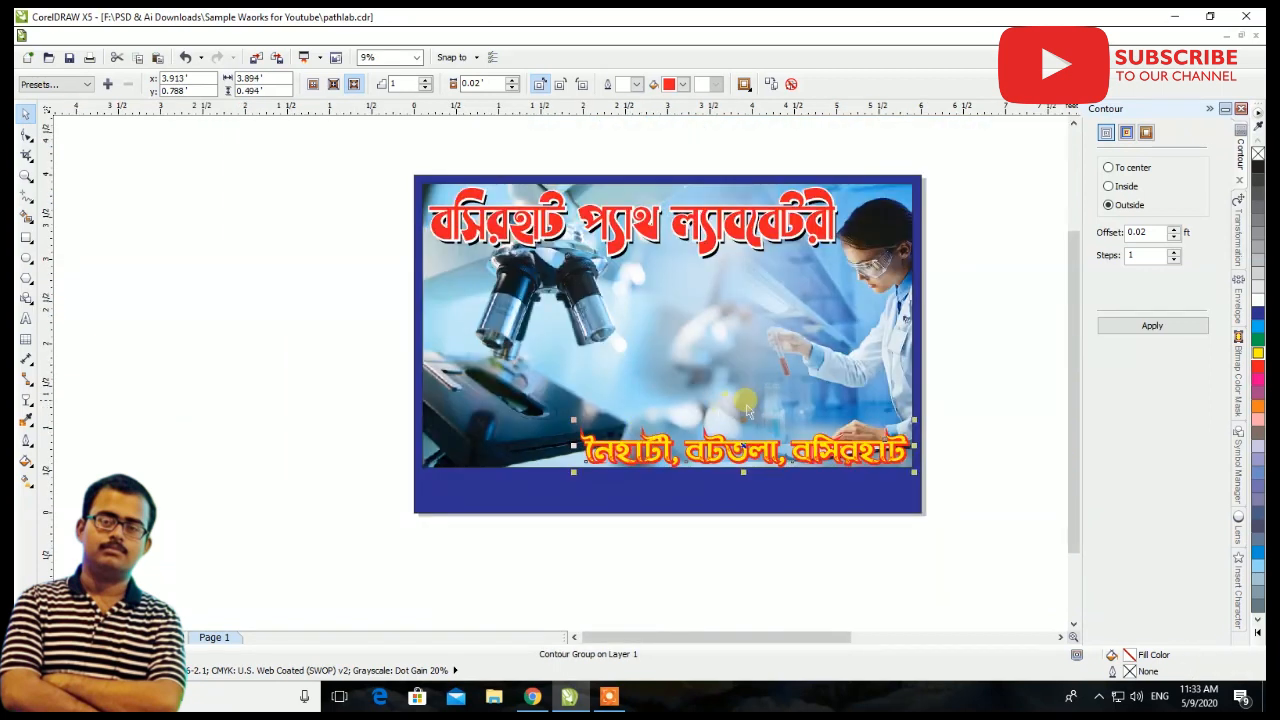
scroll(824, 392, down, 3)
click(931, 384)
scroll(940, 366, up, 2)
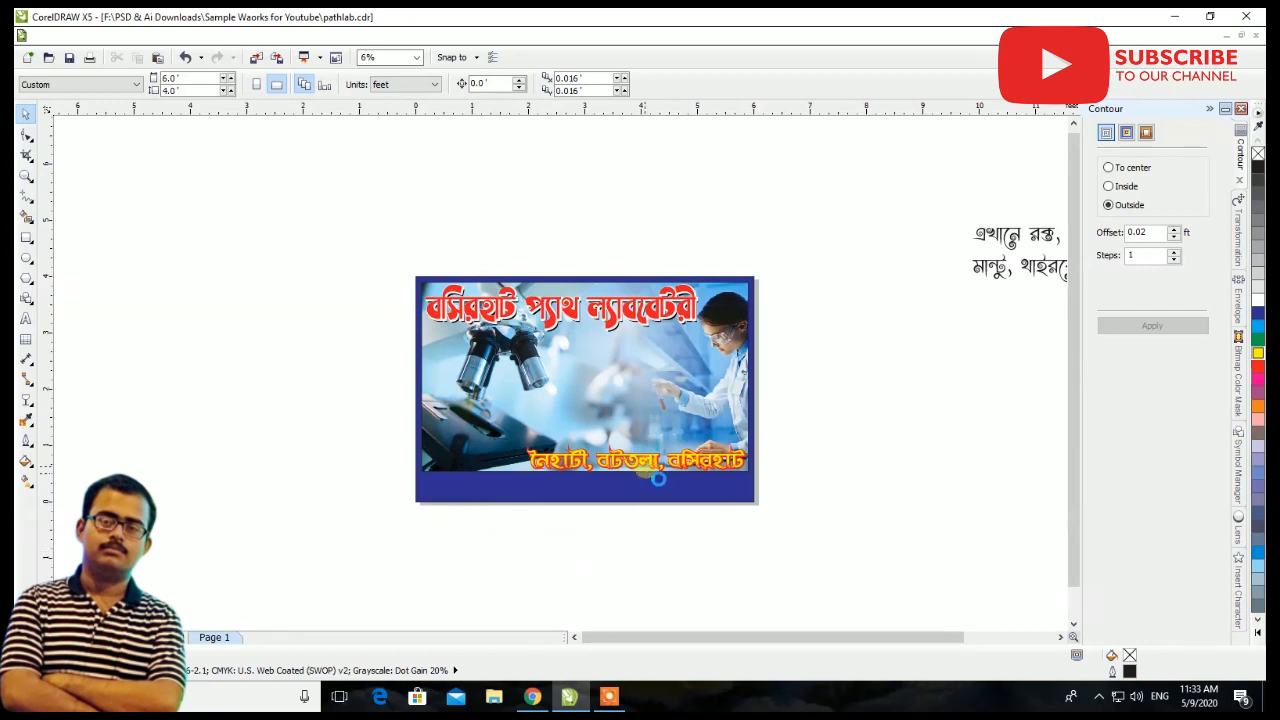
Add a "Mobile:-" text line with two mobile numbers separated by a slash below the banner, sized to about 408 pt
scroll(650, 470, up, 2)
click(26, 318)
click(290, 597)
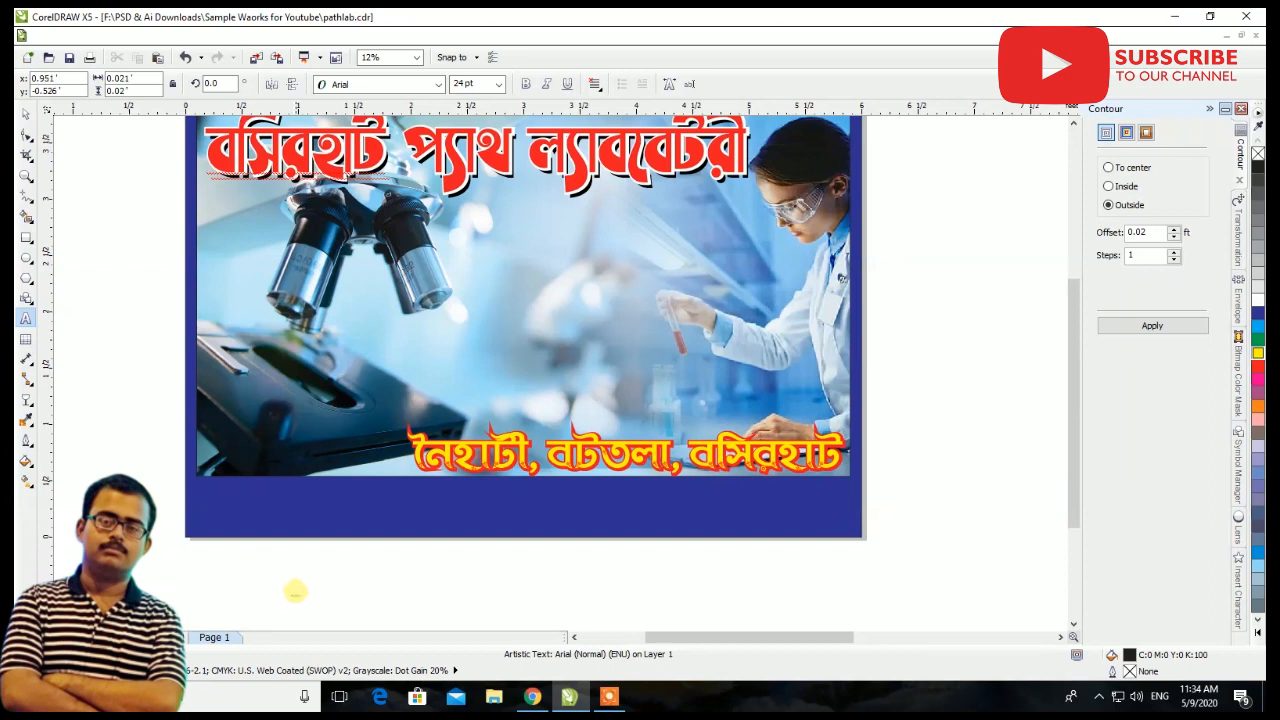
drag(309, 588, 487, 494)
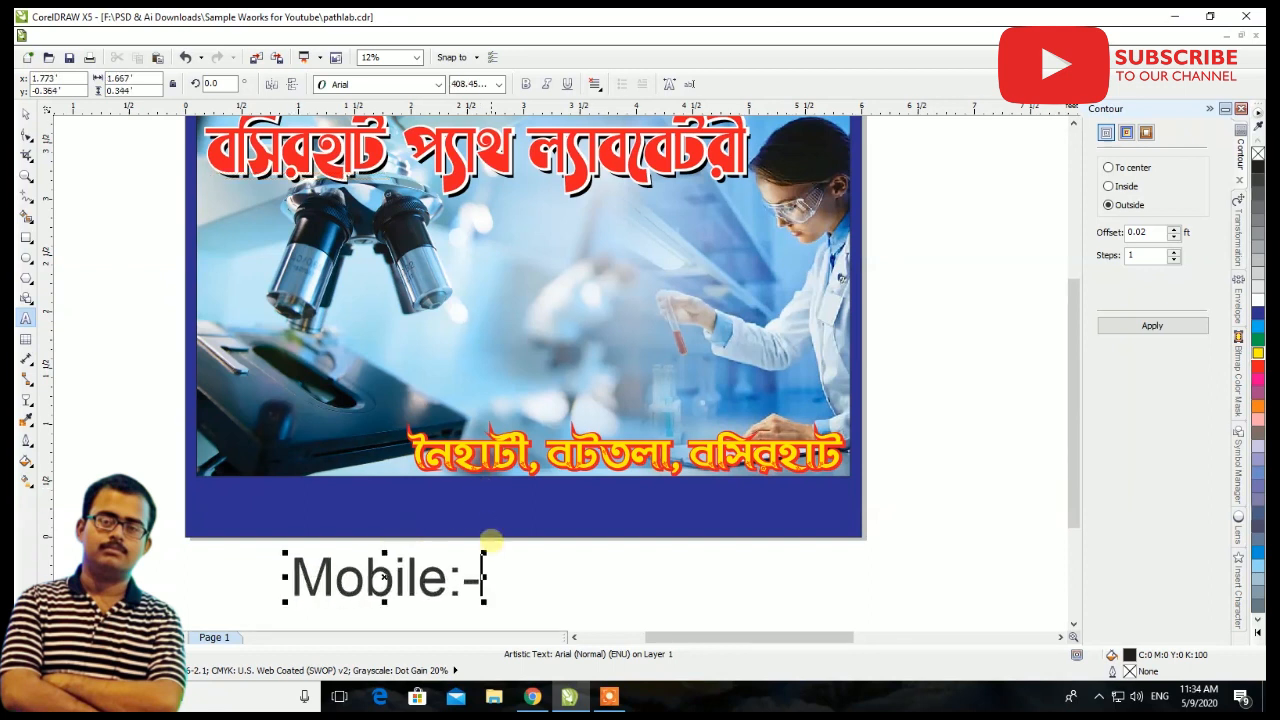
text(Mobile:- 9000)
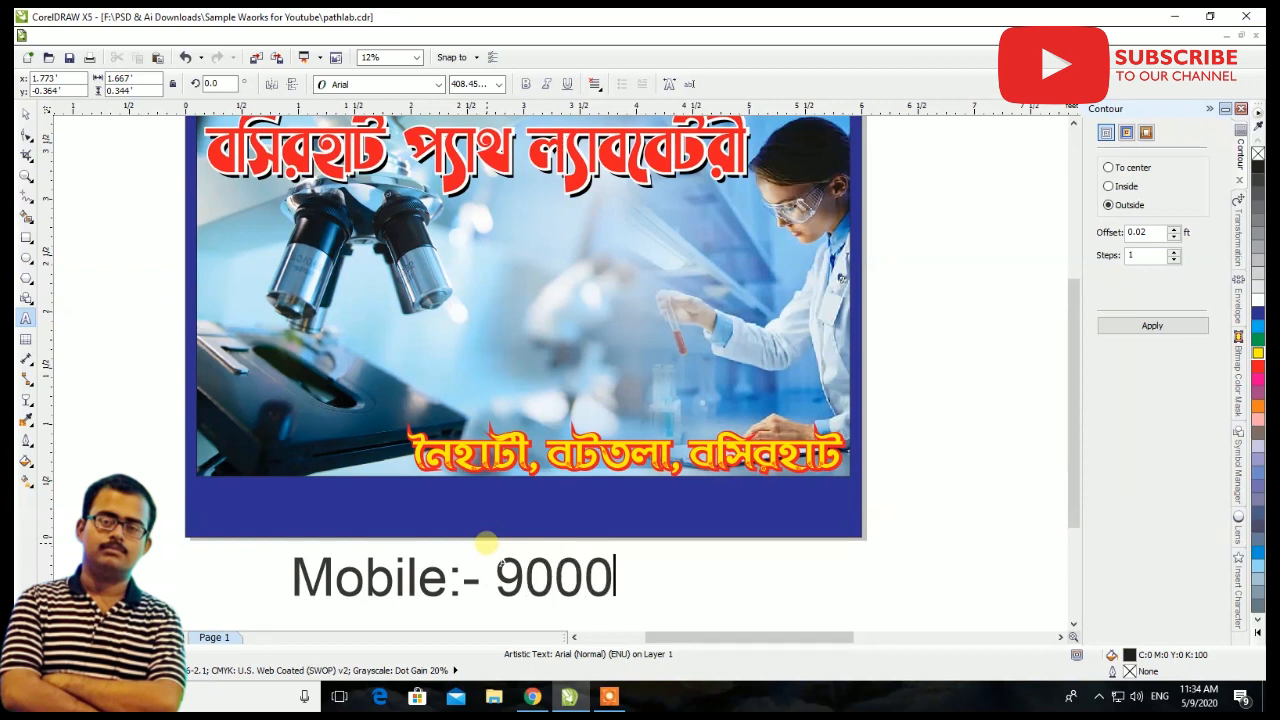
text(000000 / 8)
text(000)
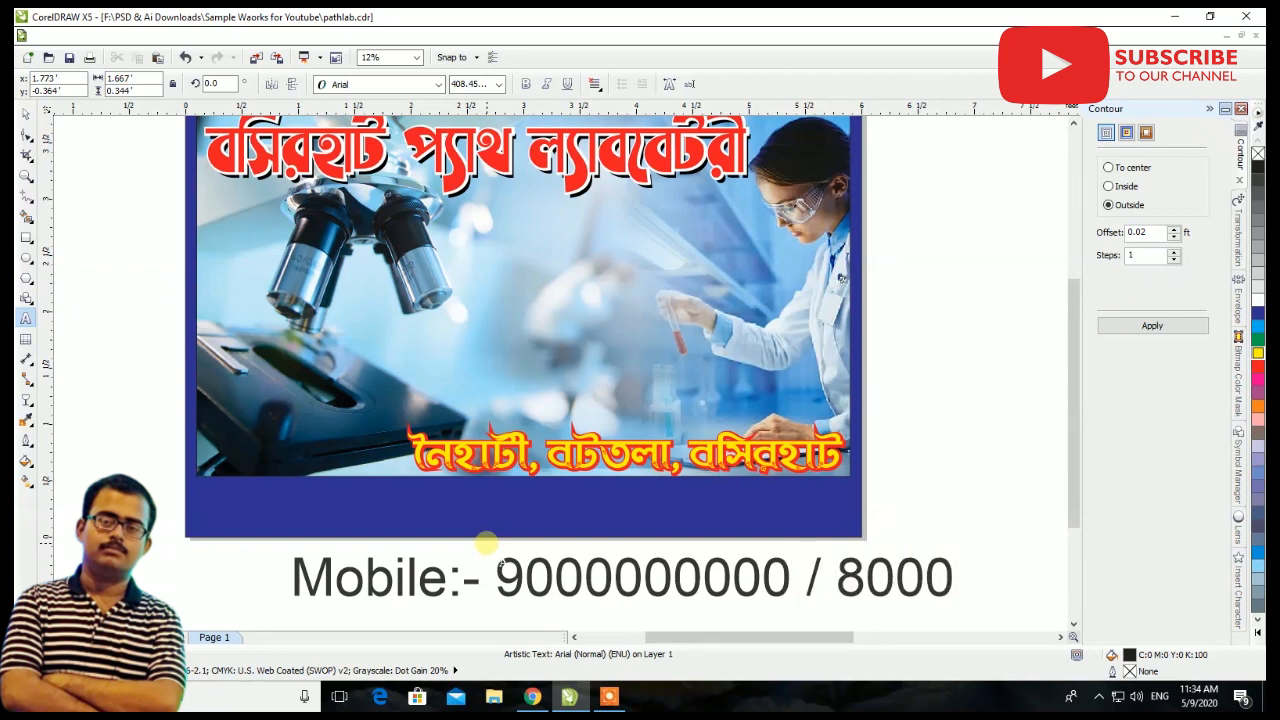
text(0000)
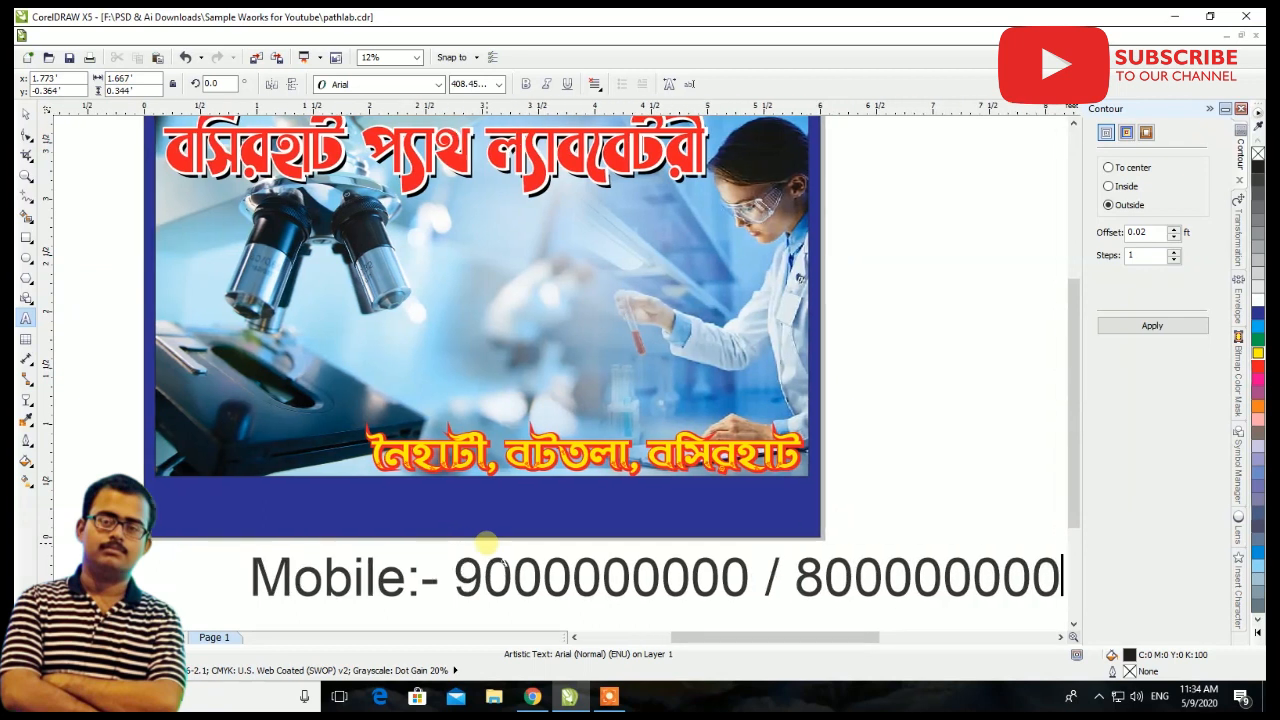
click(24, 114)
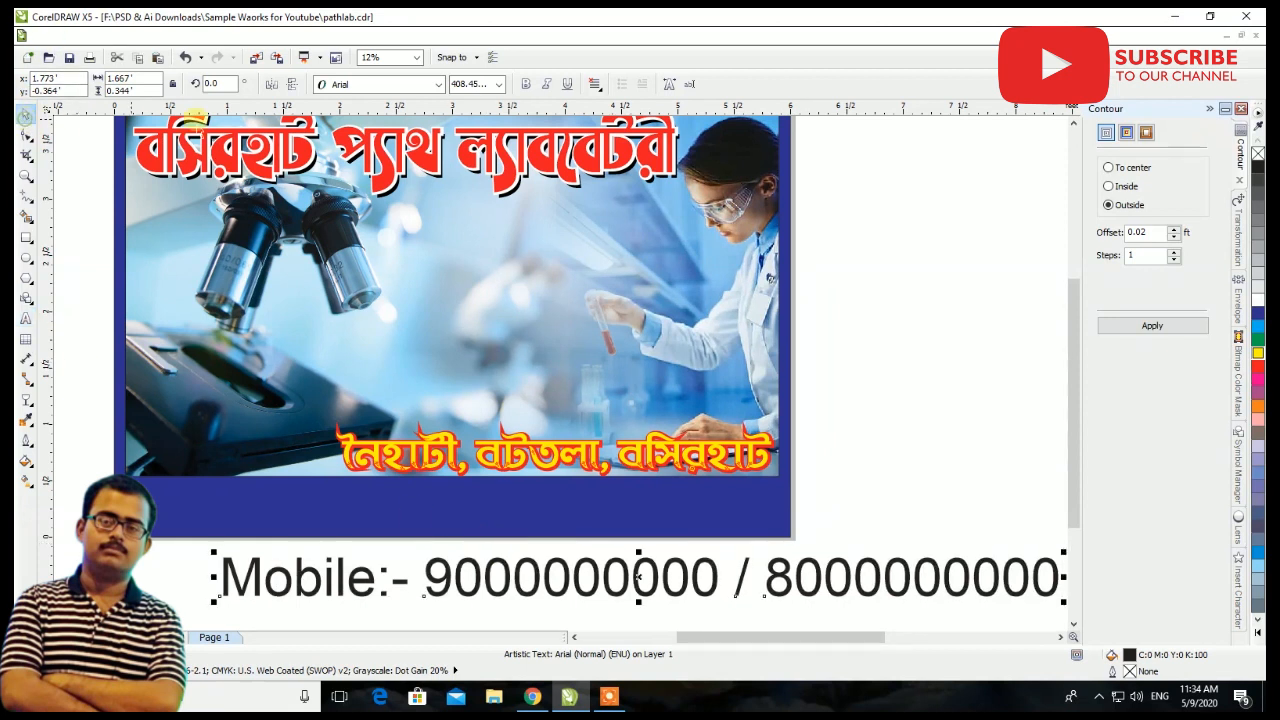
Set the mobile line in Arial Black, move it onto the blue strip below the photo and fill it white
click(435, 85)
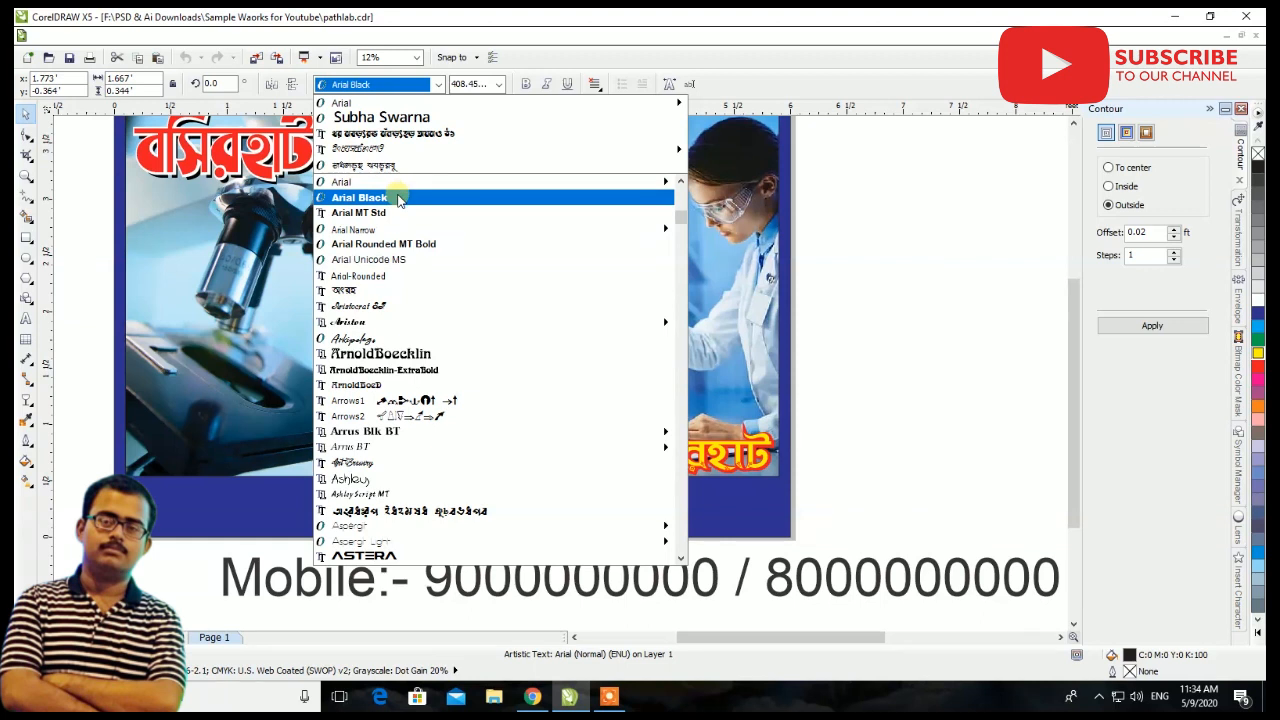
click(400, 197)
drag(385, 582, 297, 522)
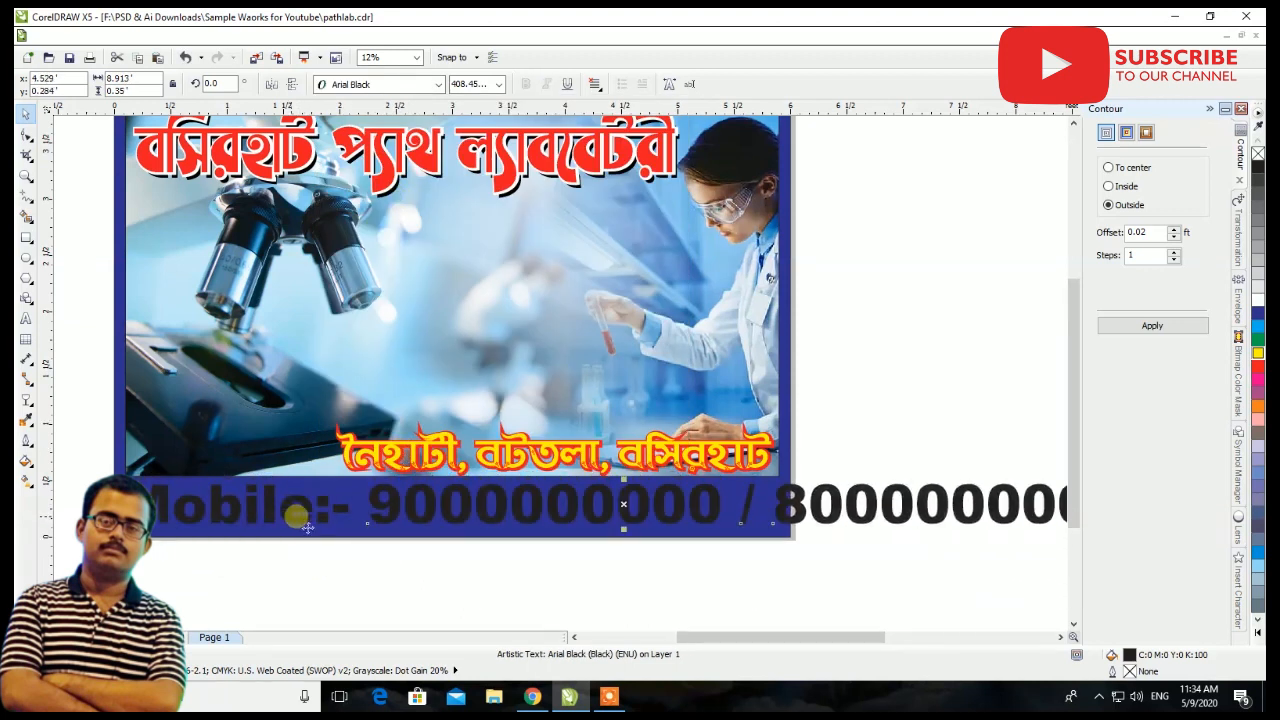
click(1259, 301)
Narrow the mobile line to about 5.81 ft wide and nudge it slightly down within the blue strip
scroll(850, 497, down, 1)
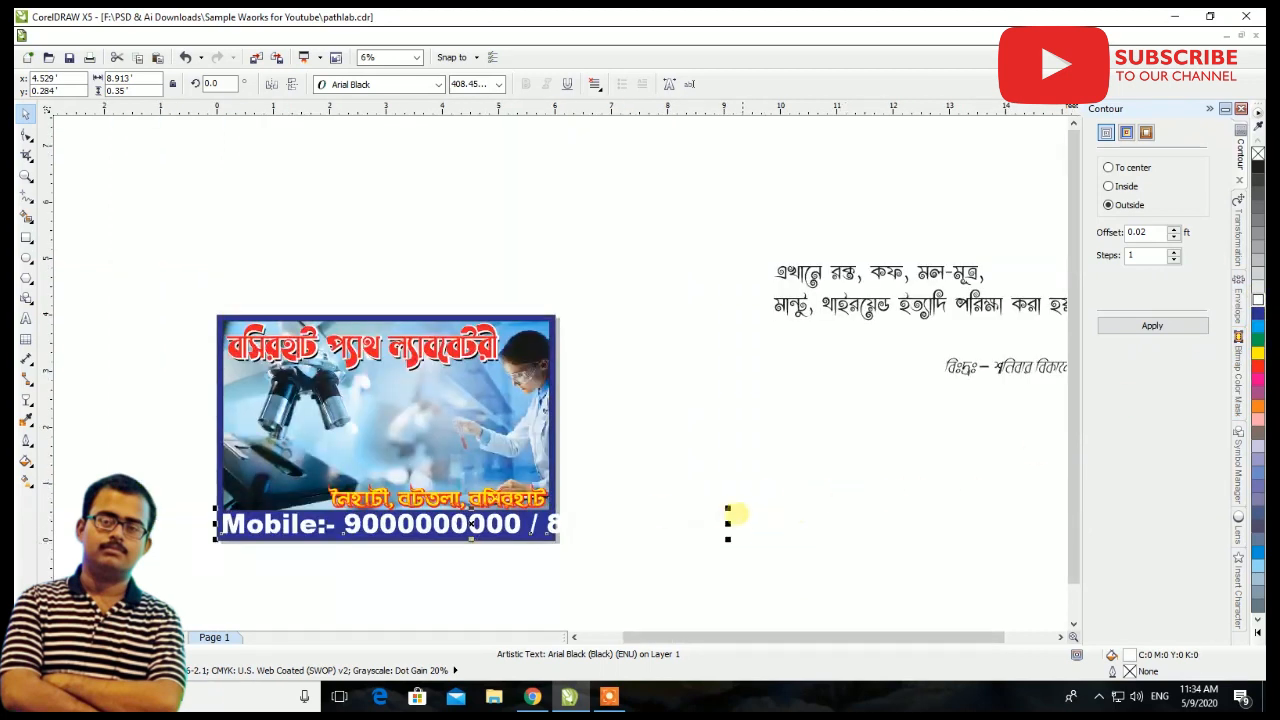
drag(728, 523, 557, 523)
scroll(229, 513, up, 2)
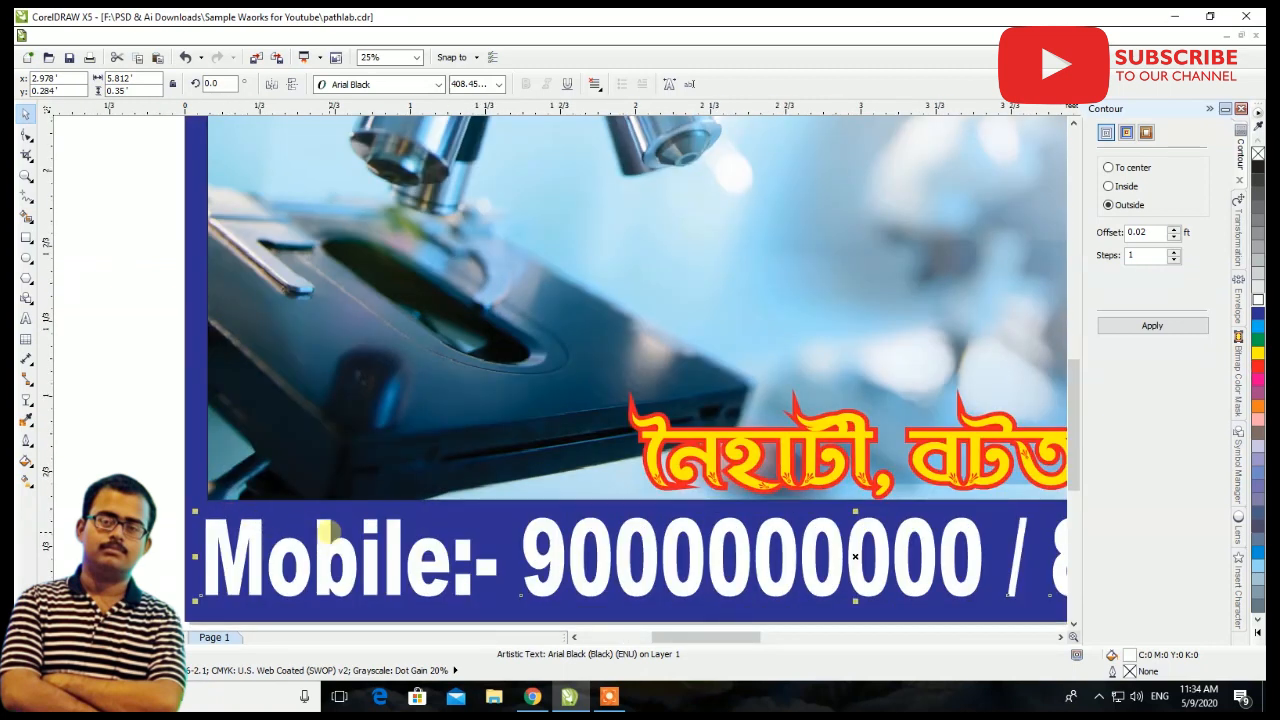
scroll(327, 537, down, 2)
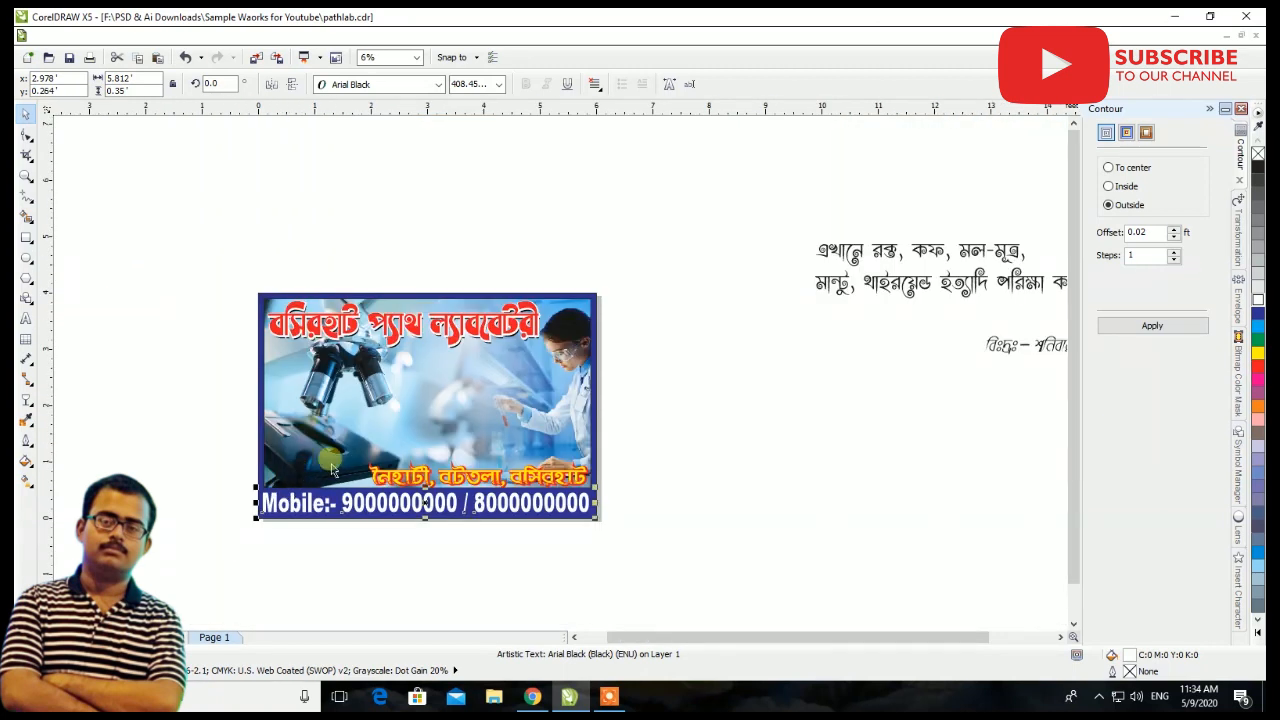
Centre the mobile line horizontally on the banner's blue background rectangle and clear the selection
shift+click(492, 298)
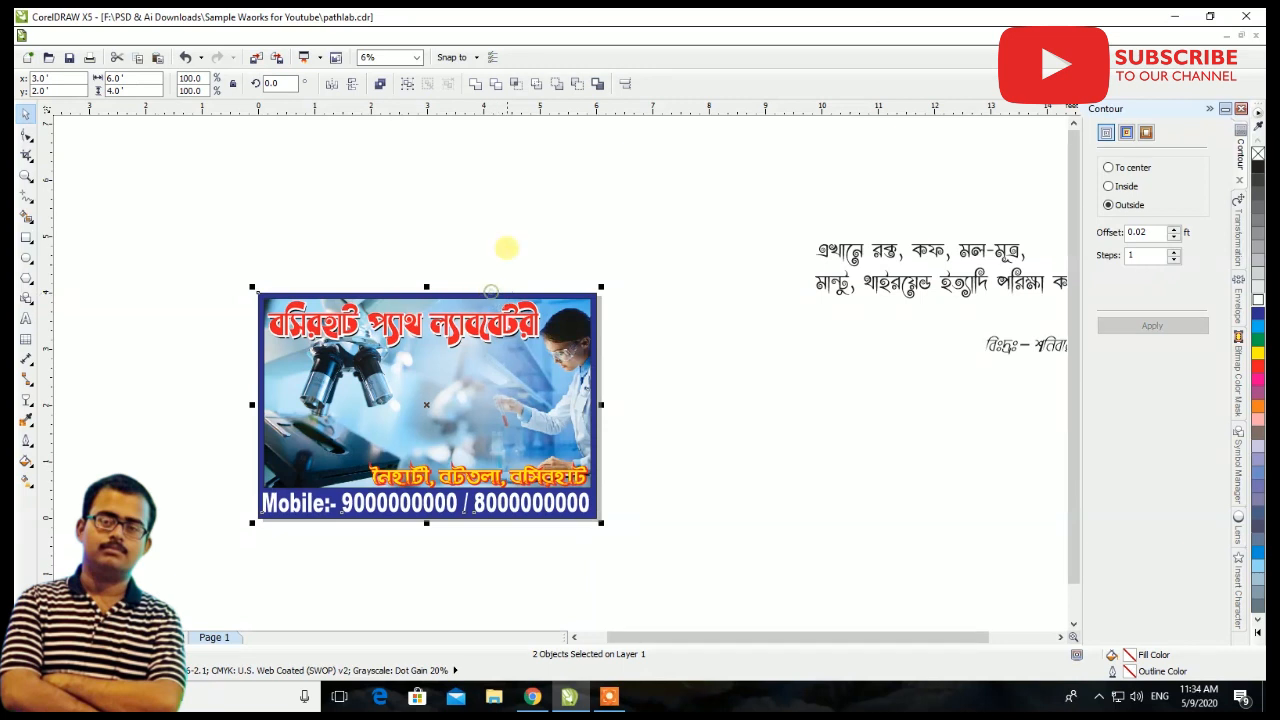
click(636, 84)
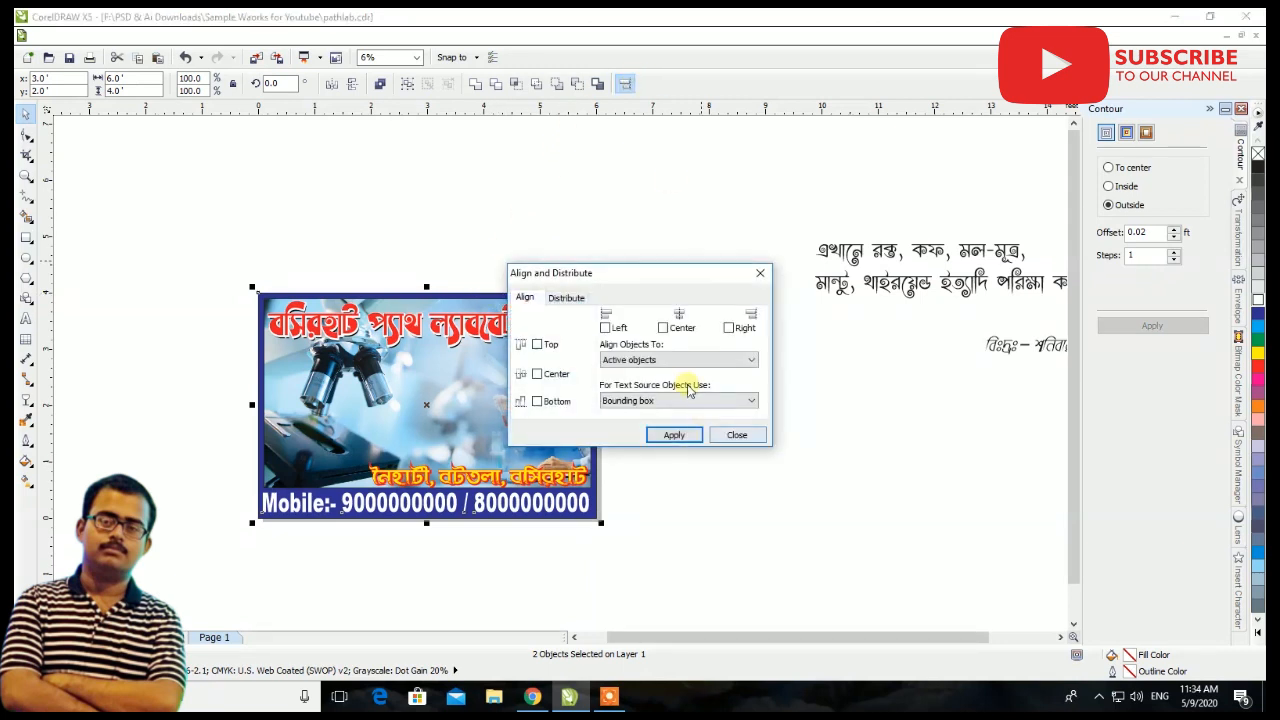
click(695, 433)
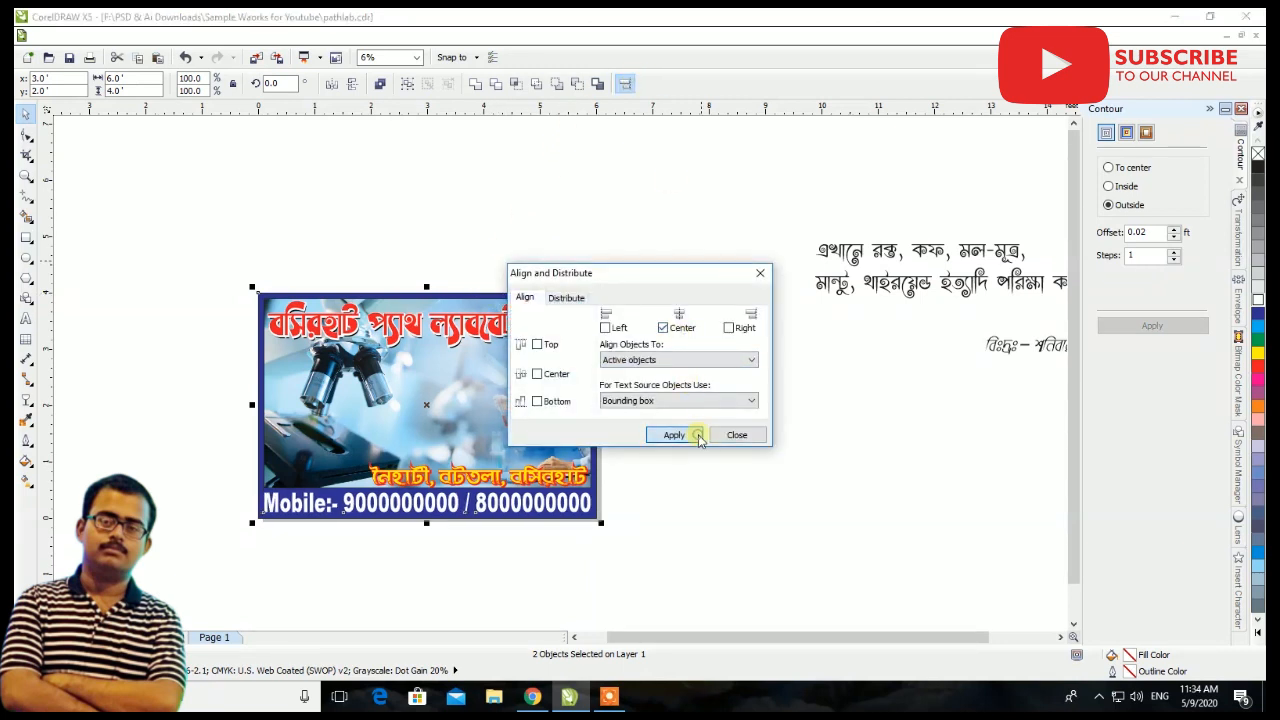
click(737, 434)
click(934, 557)
Place the Bengali Saturday-closing note on the photo just above the address line and fill it magenta
drag(1000, 346, 430, 433)
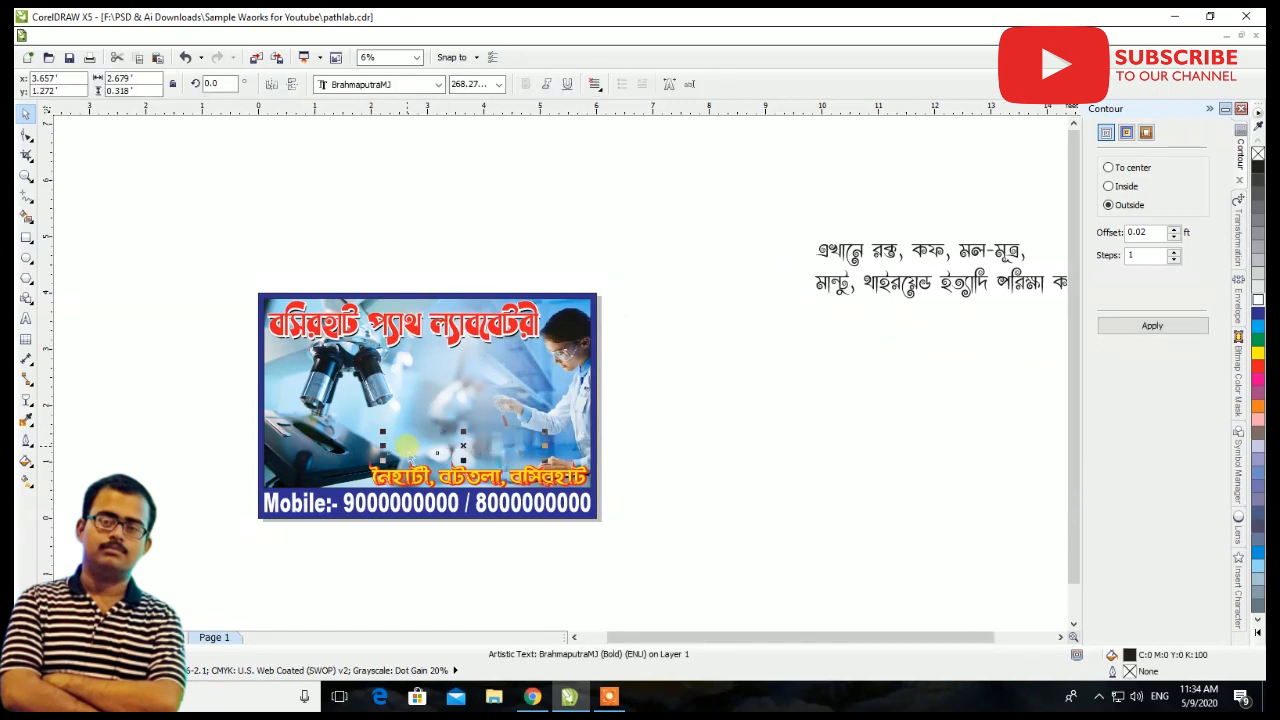
scroll(432, 440, up, 3)
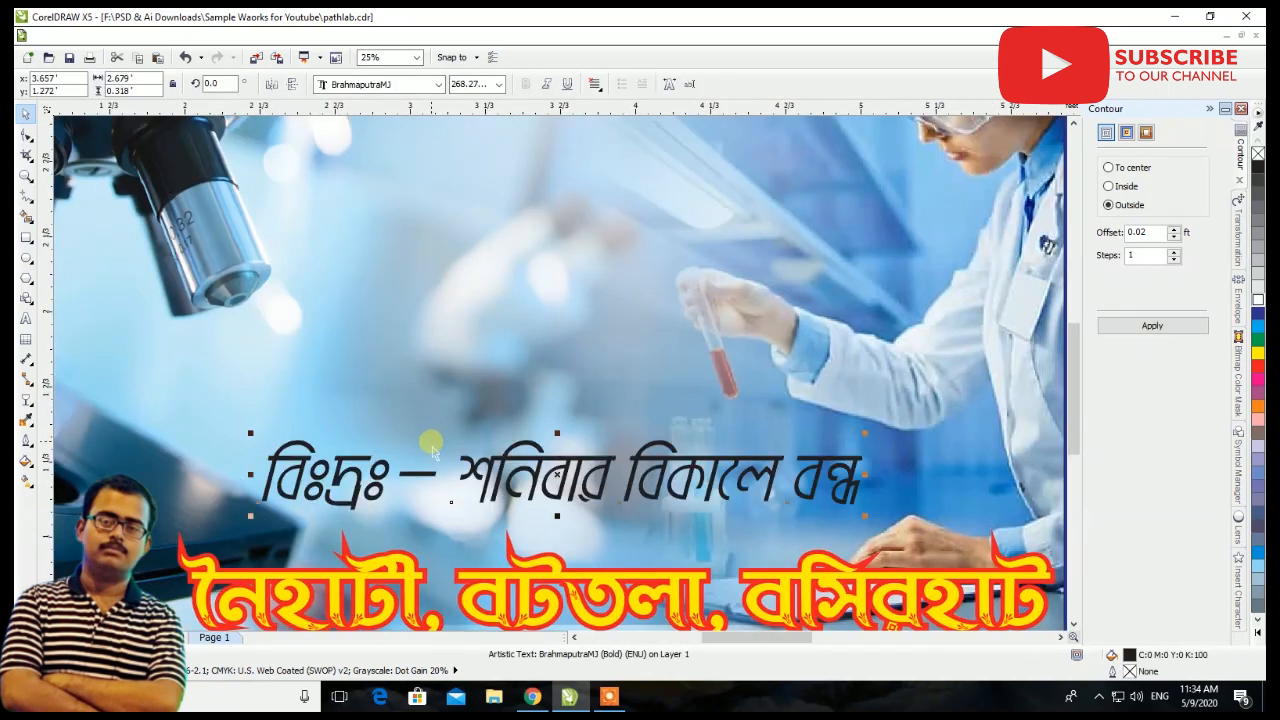
drag(505, 457, 552, 447)
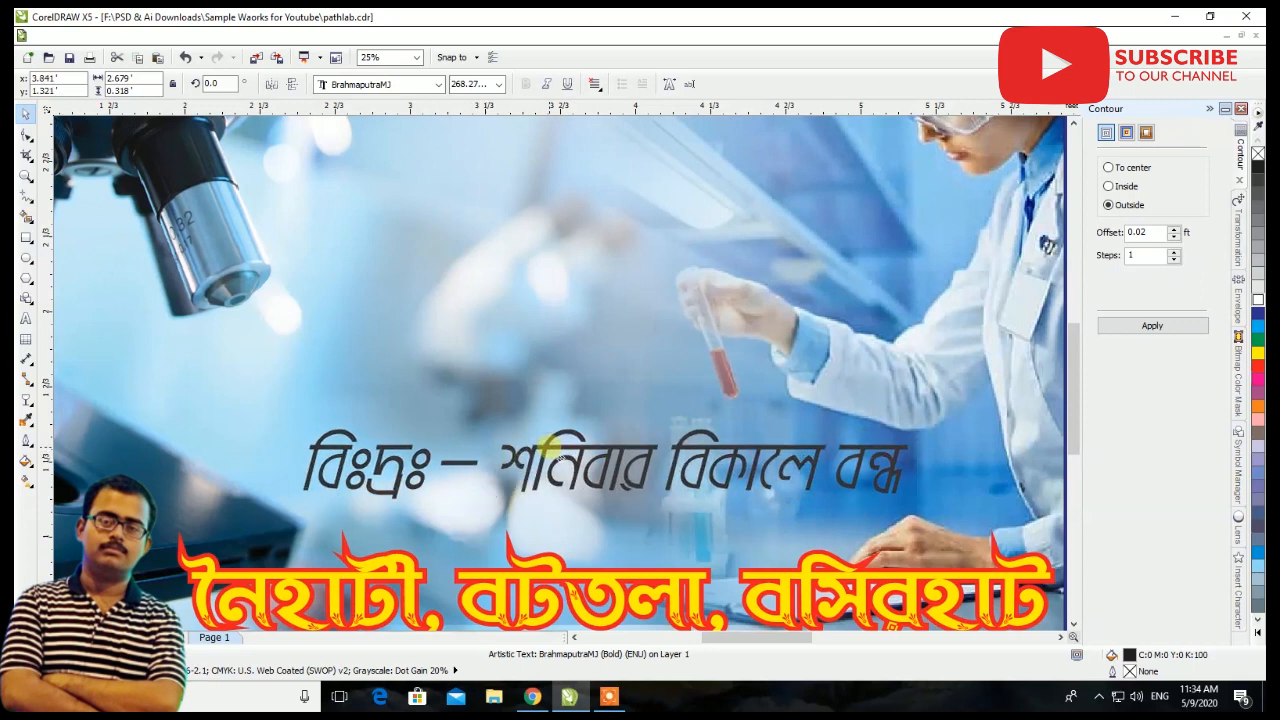
key(Down)
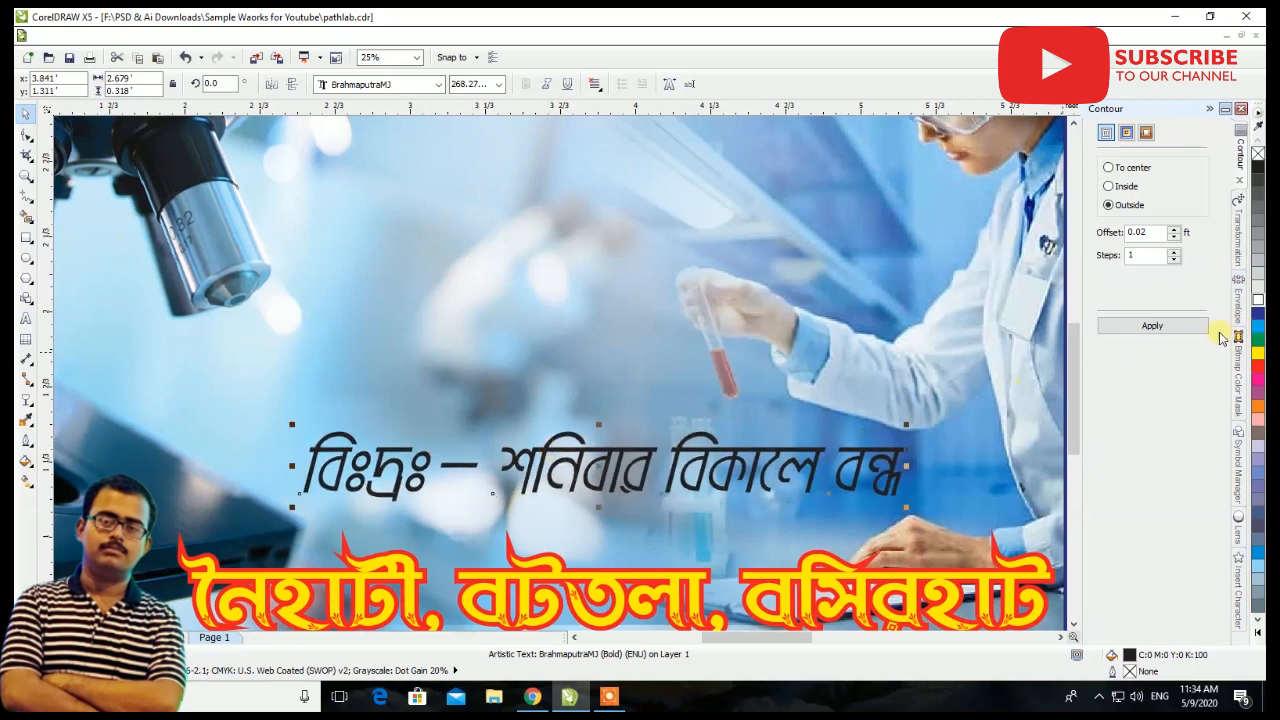
click(1257, 353)
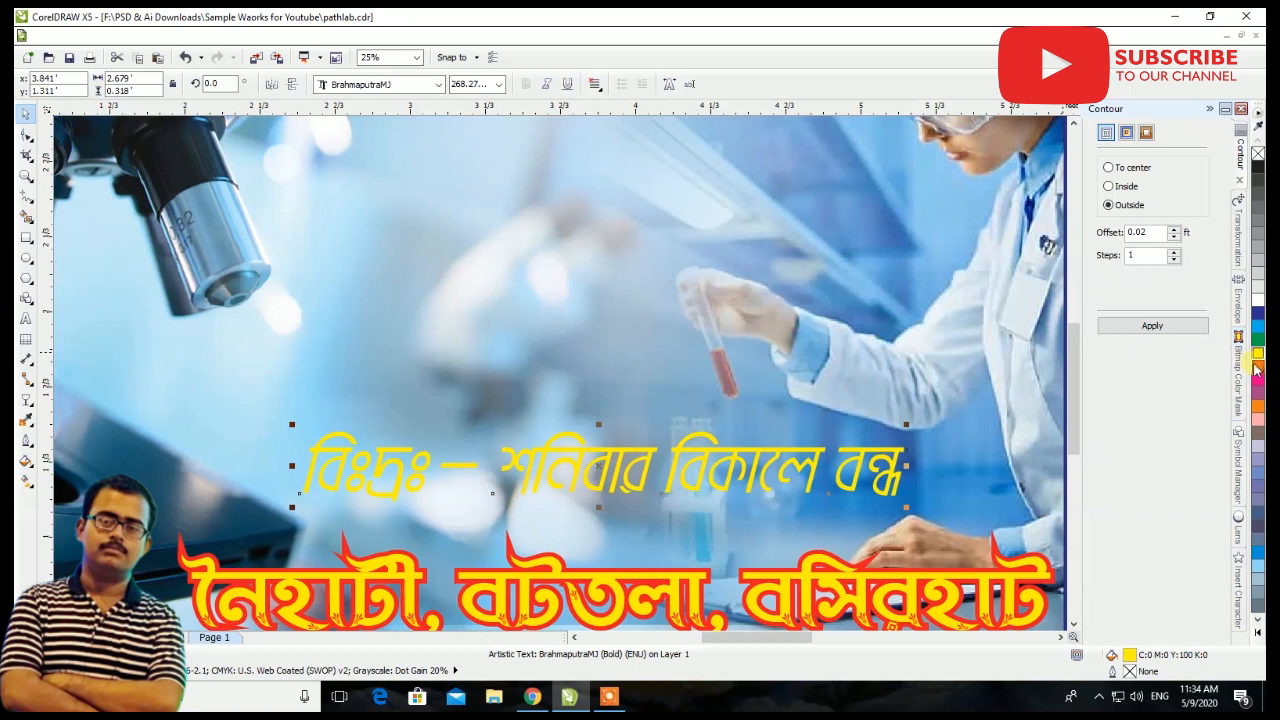
click(1257, 371)
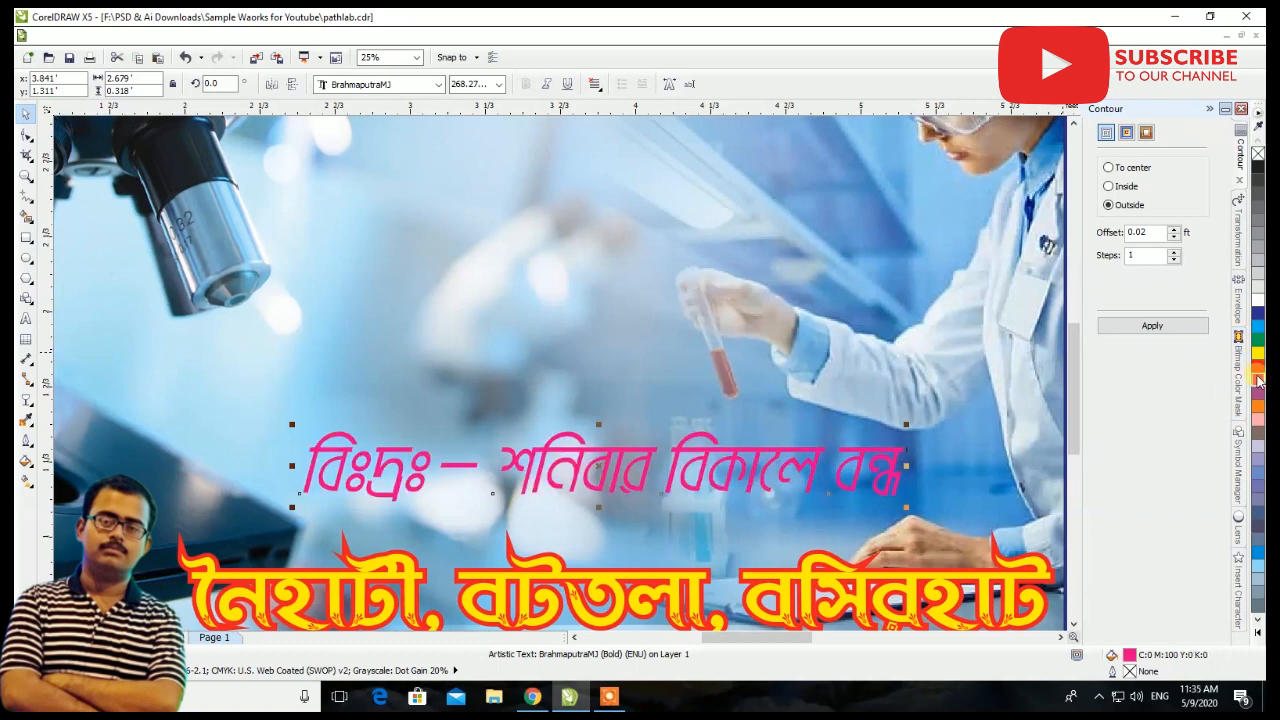
Draw a rectangle about 2.84 by 0.38 ft around the closing note and round its corners to about 0.156 ft
click(26, 237)
drag(281, 415, 921, 501)
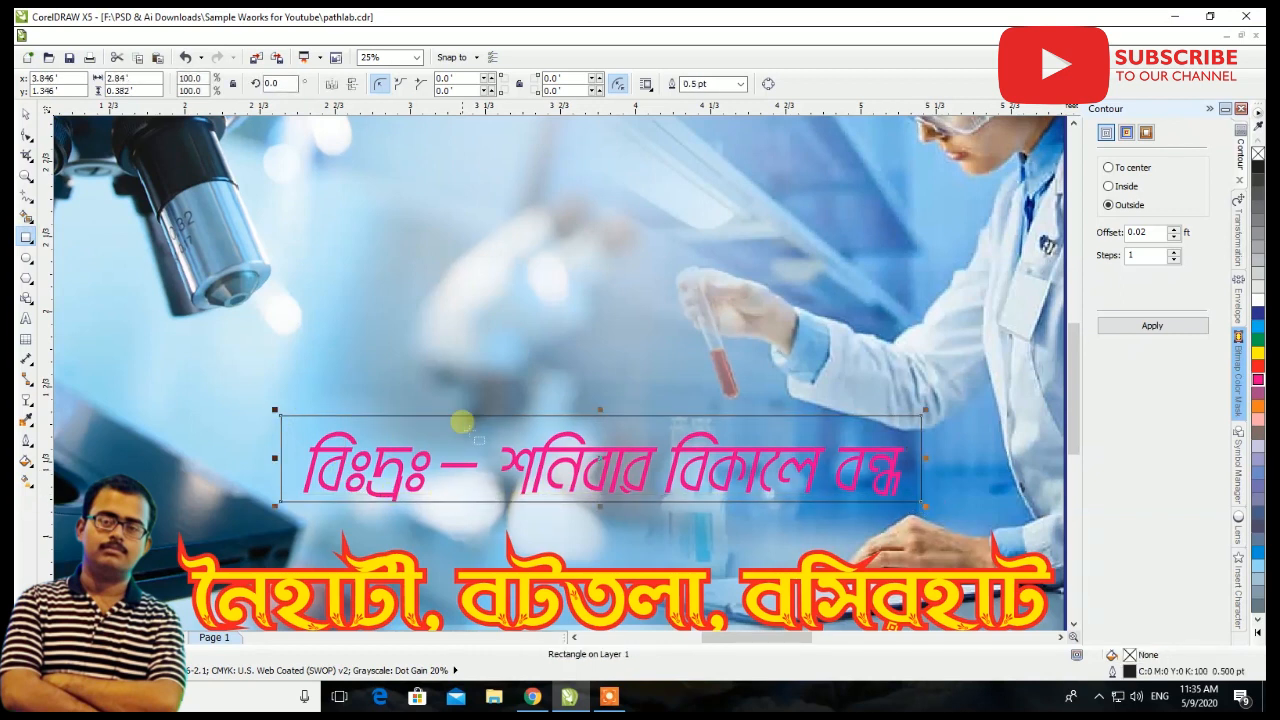
click(26, 133)
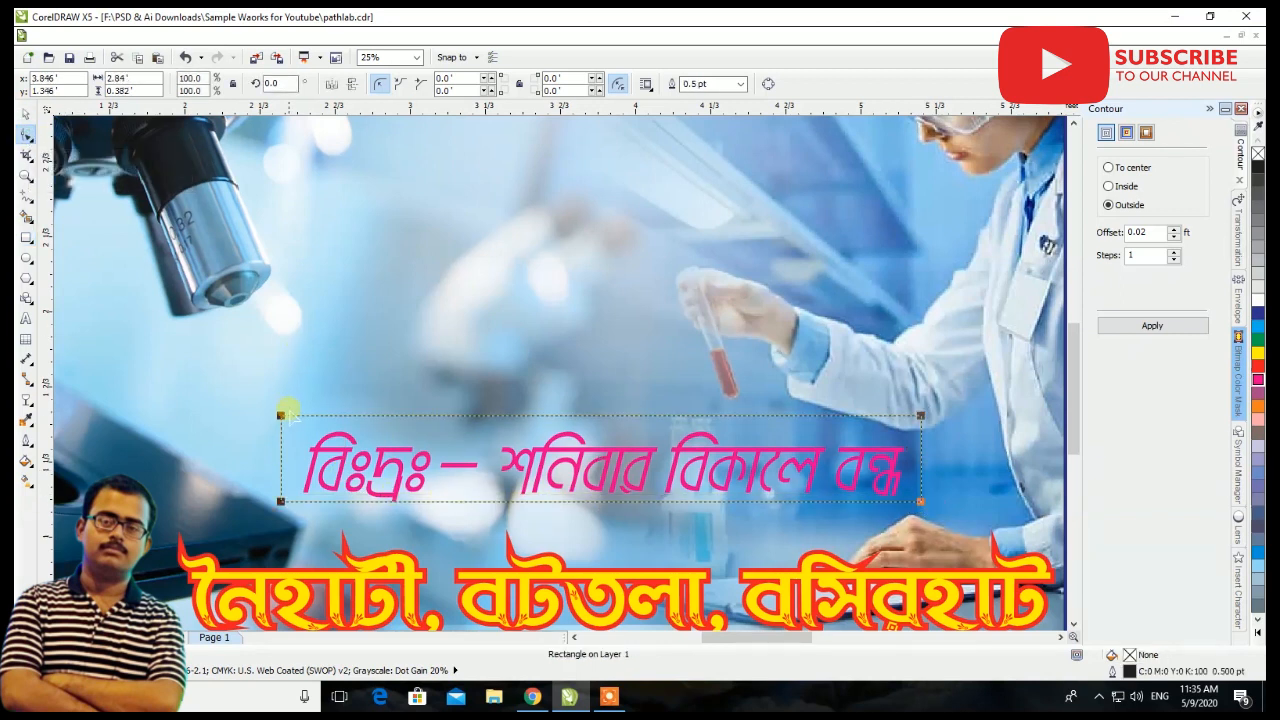
drag(281, 415, 315, 414)
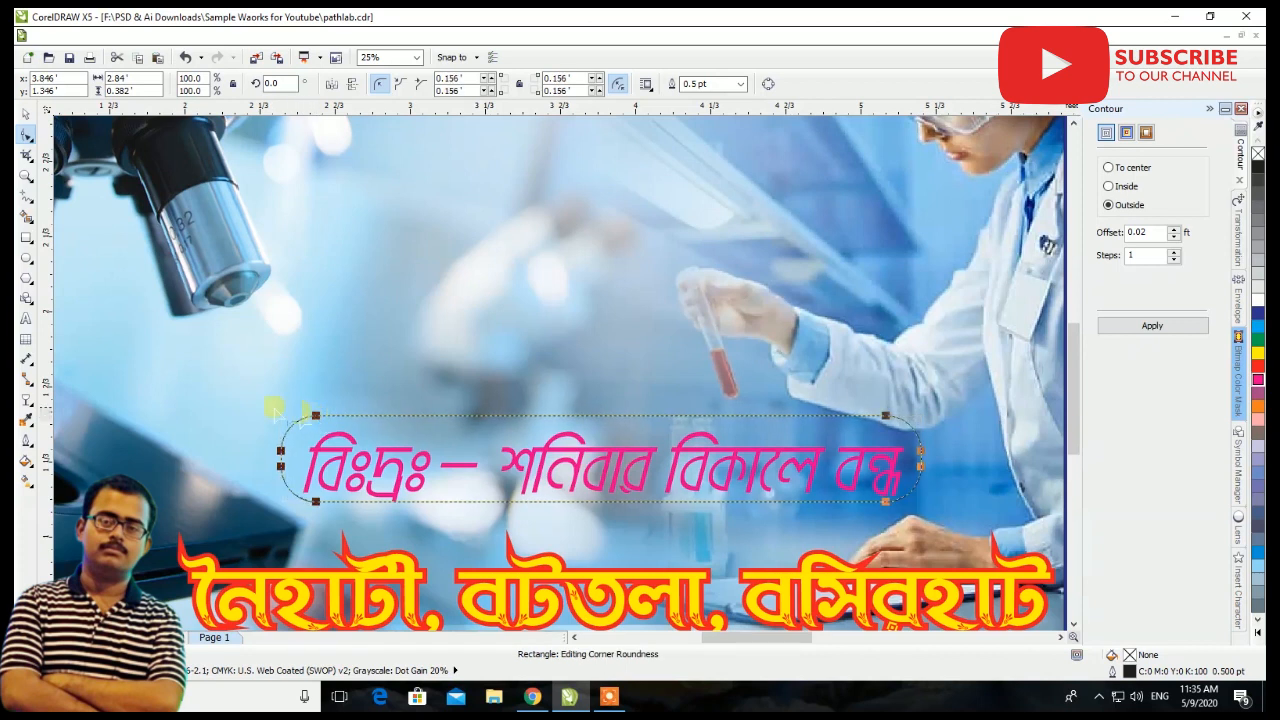
click(29, 114)
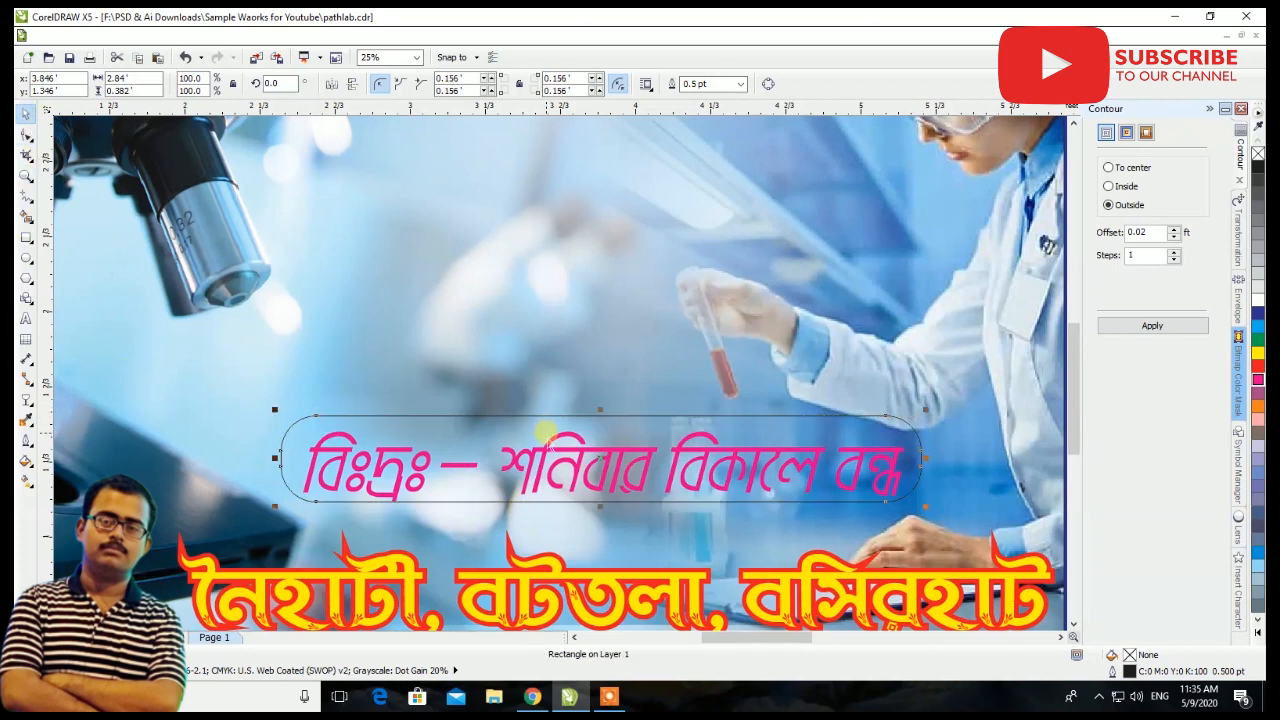
Lower the rounded rectangle slightly around the closing note, fill it blue and bring the note in front of it
drag(545, 420, 545, 424)
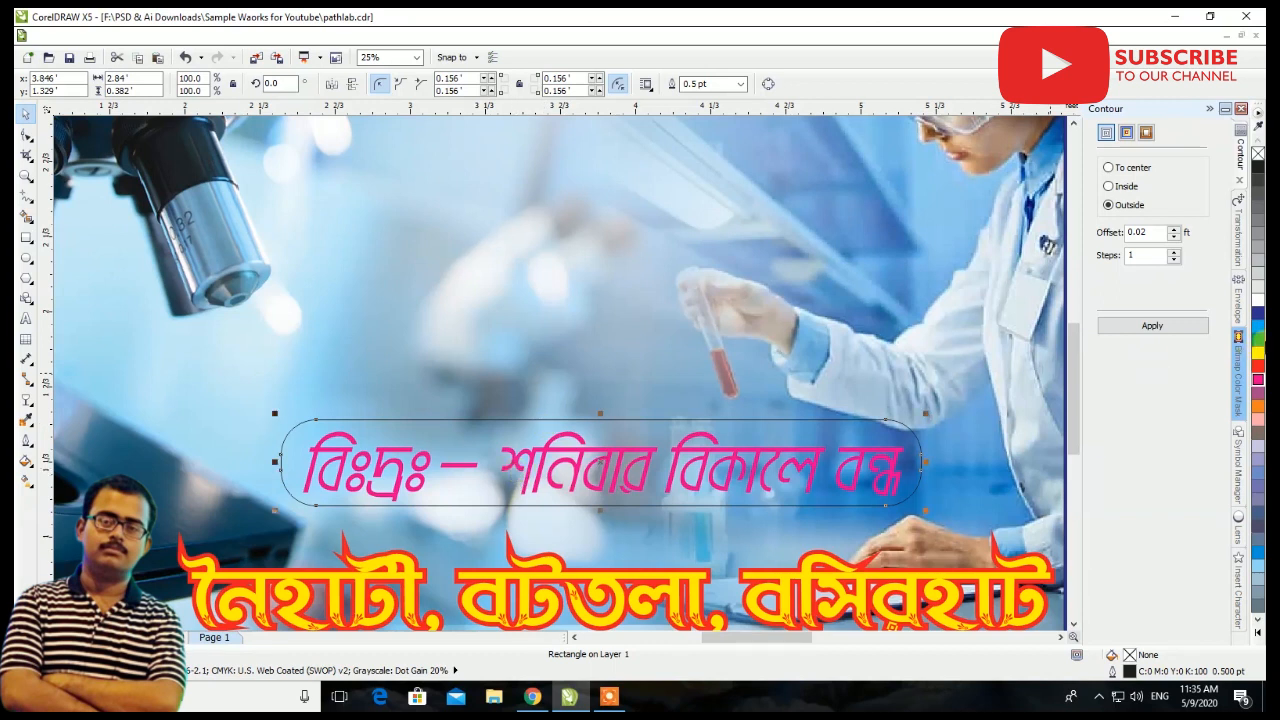
click(1258, 312)
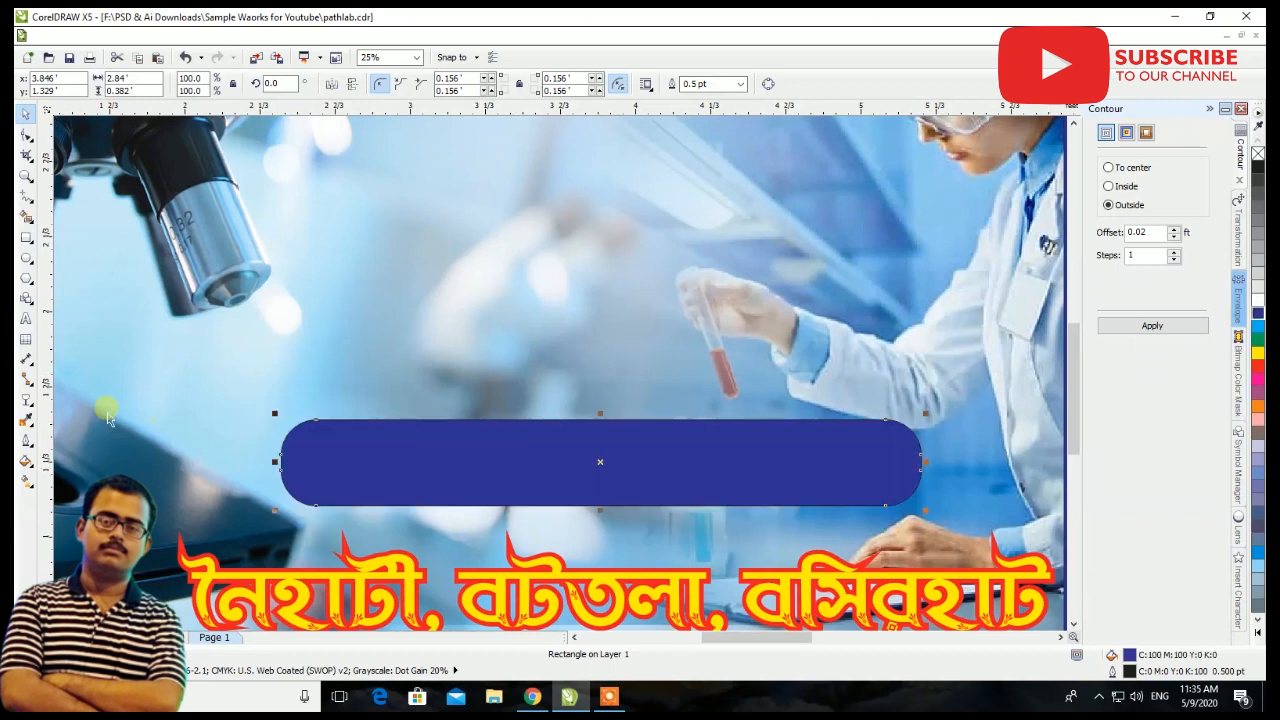
click(26, 318)
key(ctrl+v)
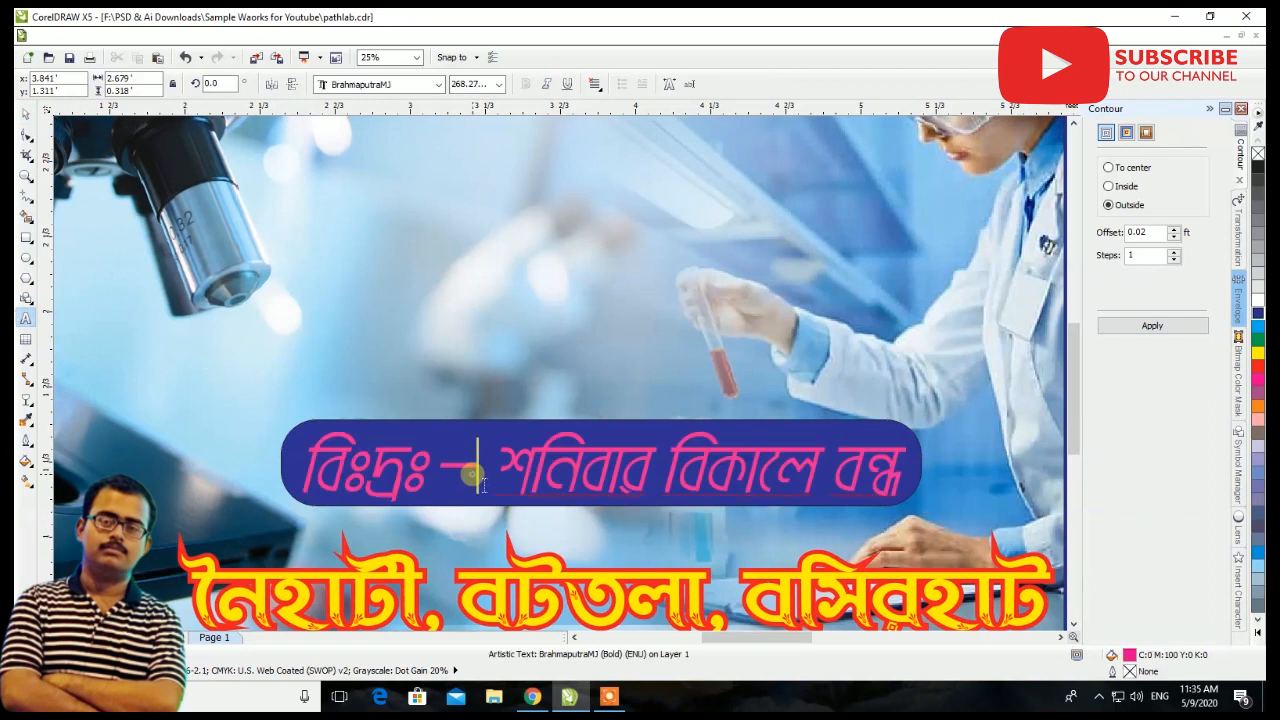
click(24, 115)
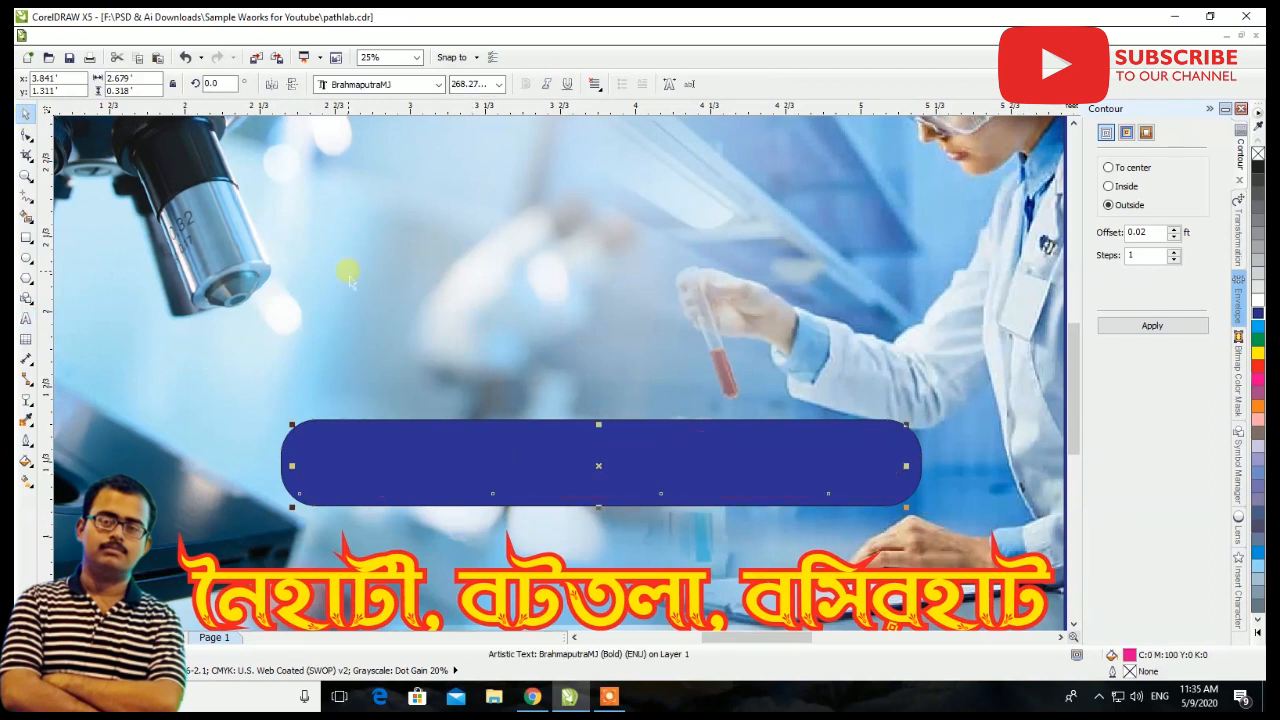
Try a linear fountain fill from magenta to white across the closing note and undo it
key(g)
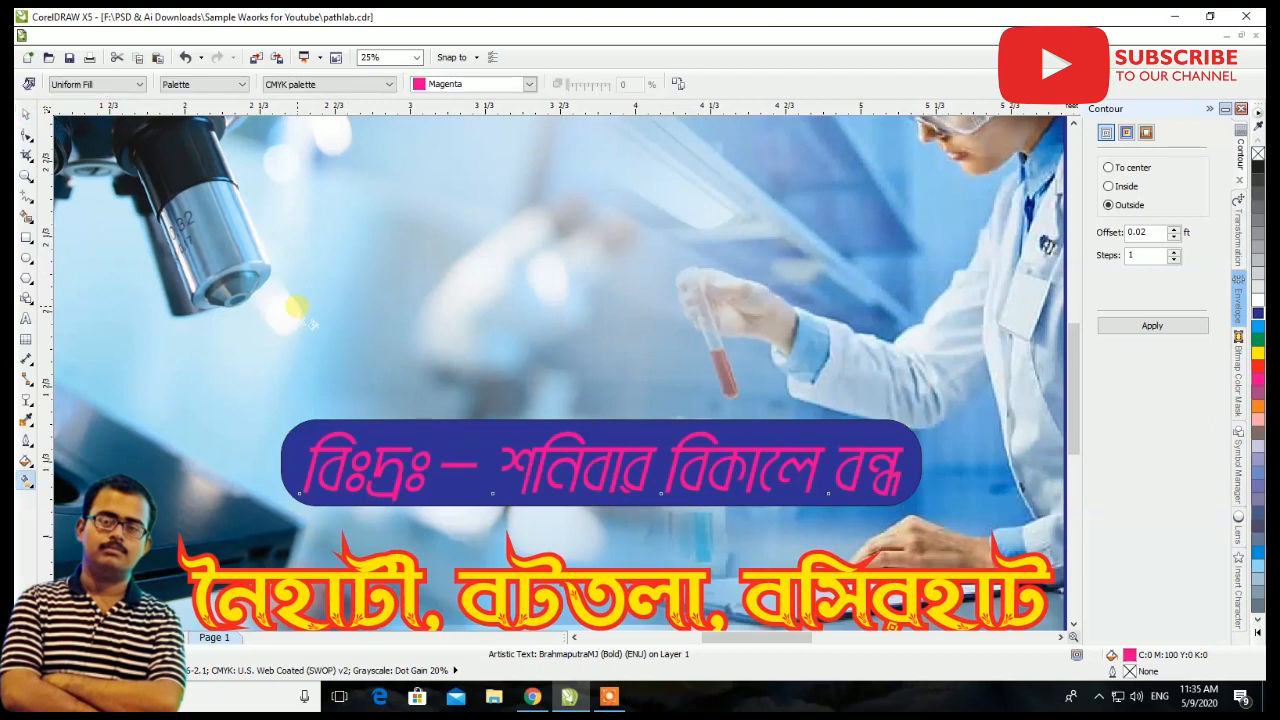
drag(622, 441, 935, 438)
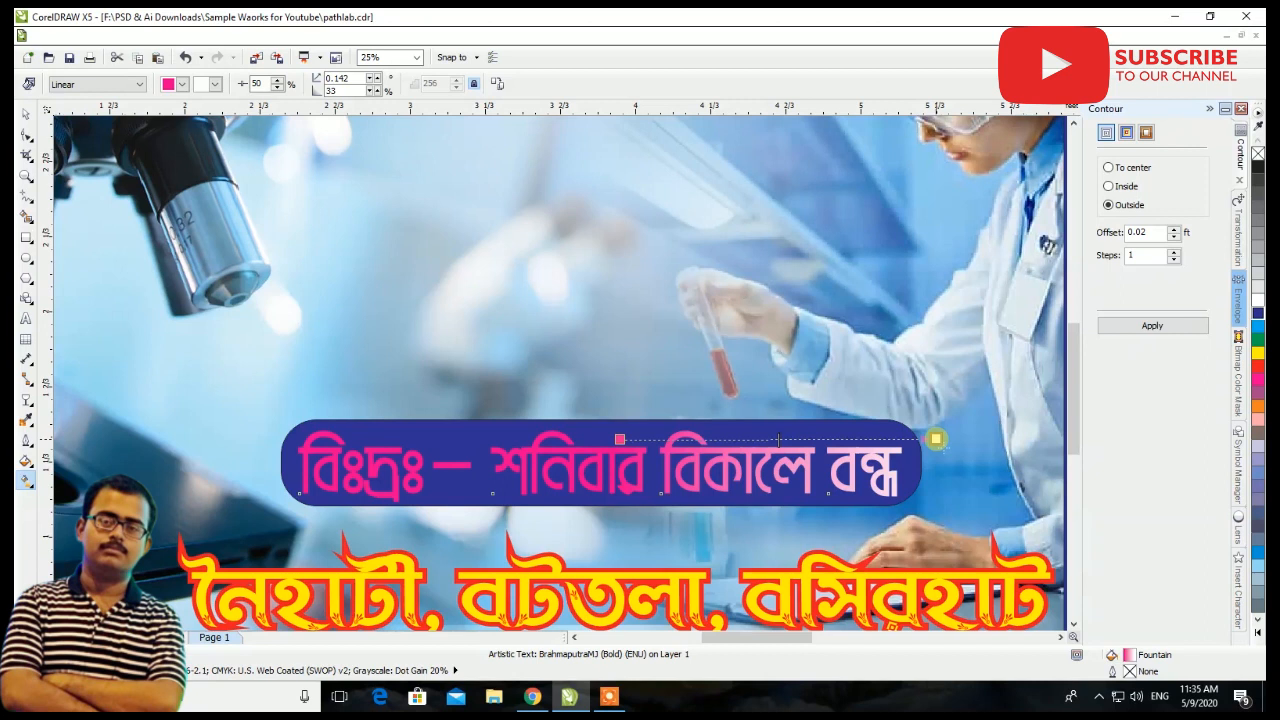
key(ctrl+z)
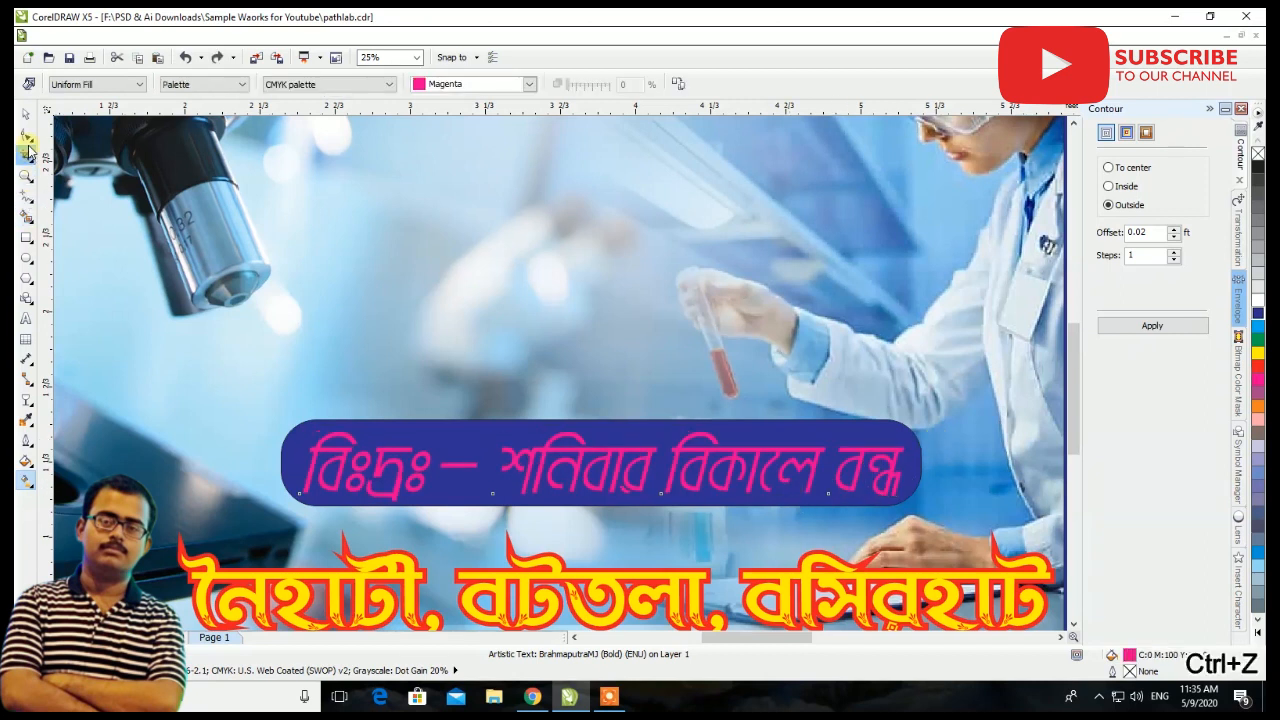
Move the magenta closing note straight up, clear of the blue rounded rectangle
click(26, 113)
click(414, 465)
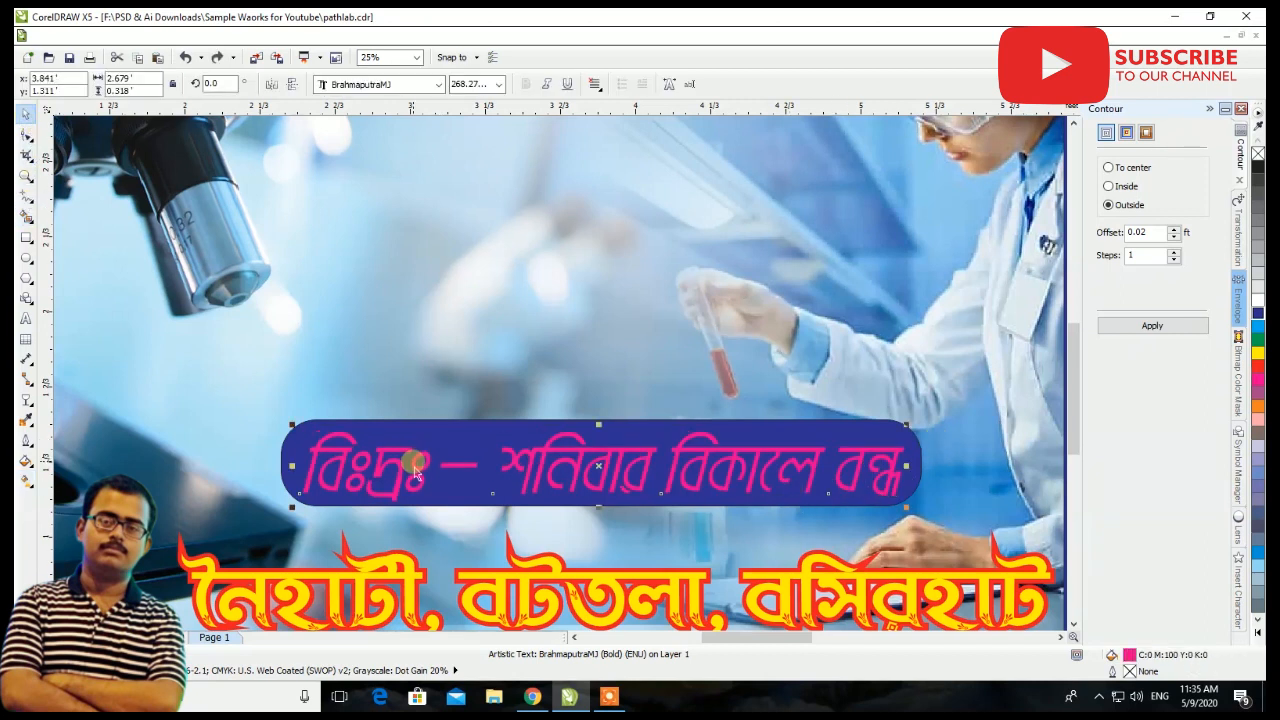
drag(427, 481, 427, 326)
Reposition the blue rounded rectangle above the address line and scale it to about 2.70 by 0.36 ft
drag(576, 477, 505, 486)
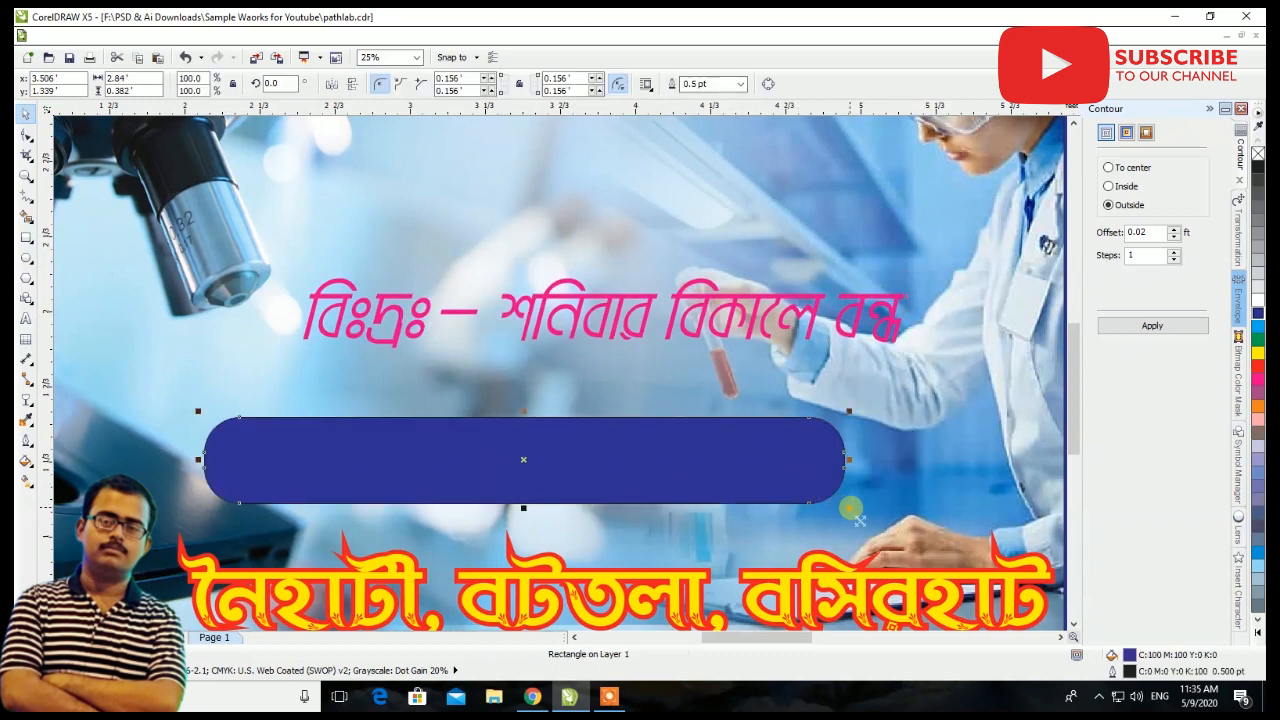
drag(849, 508, 877, 514)
drag(780, 484, 852, 499)
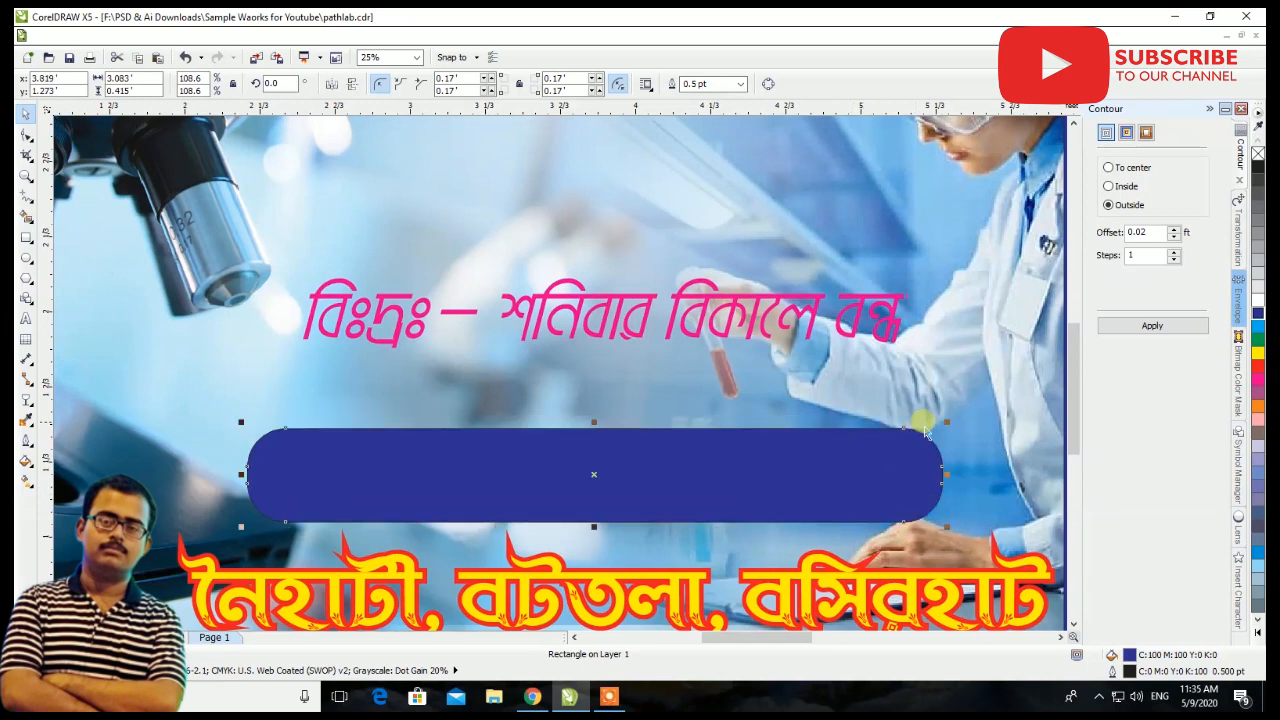
drag(944, 424, 905, 432)
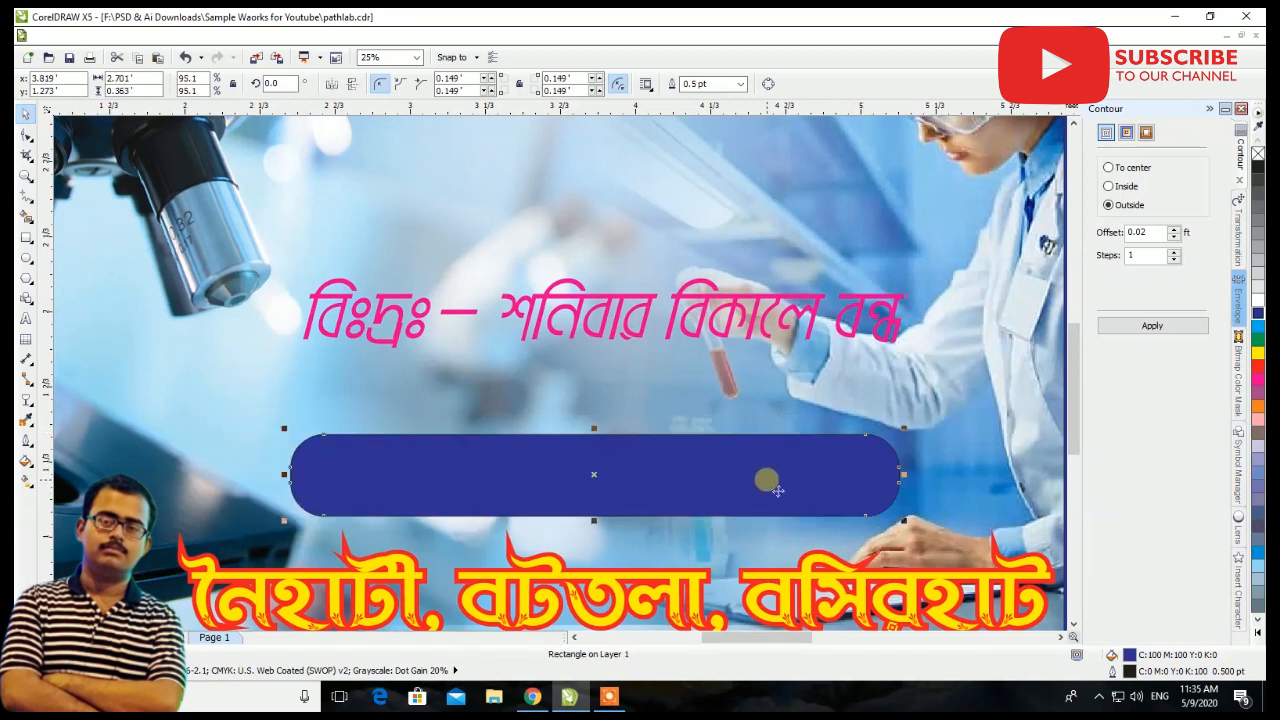
Shift the blue rounded rectangle slightly up and left and apply a radial fountain fill with a white centre spreading towards blue ends
drag(752, 476, 745, 471)
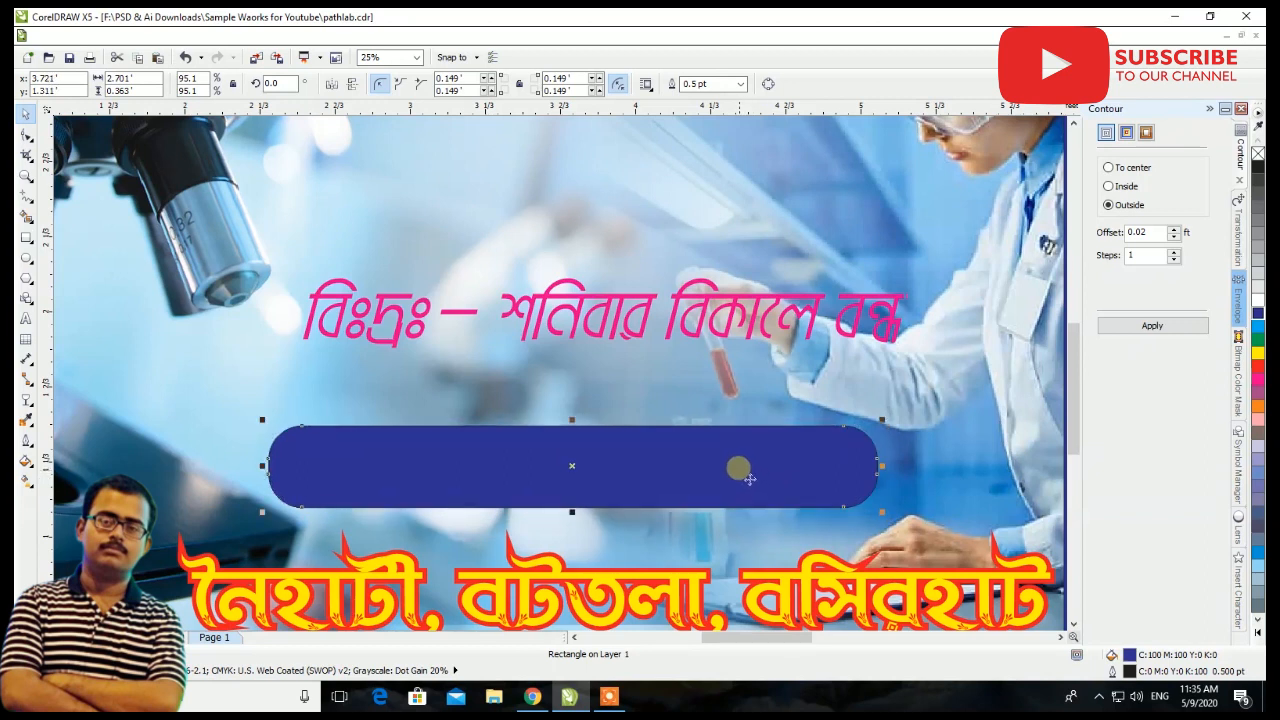
key(g)
drag(516, 465, 806, 467)
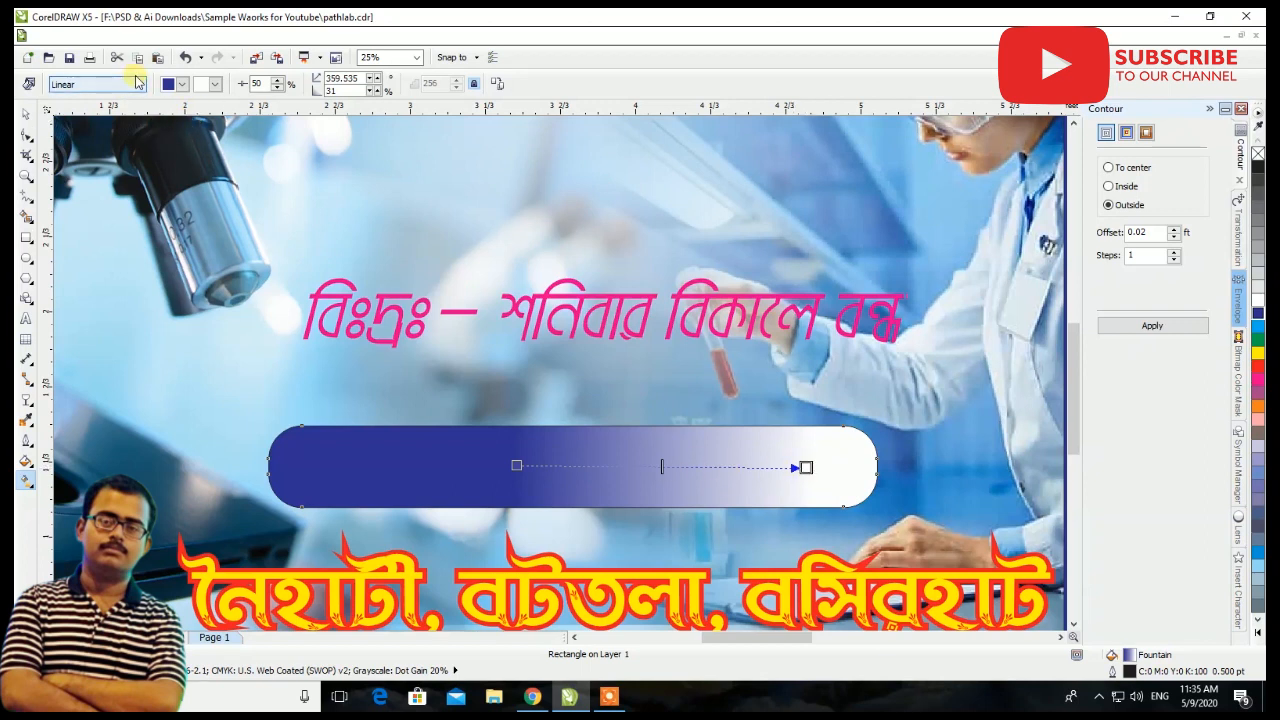
click(137, 82)
click(98, 128)
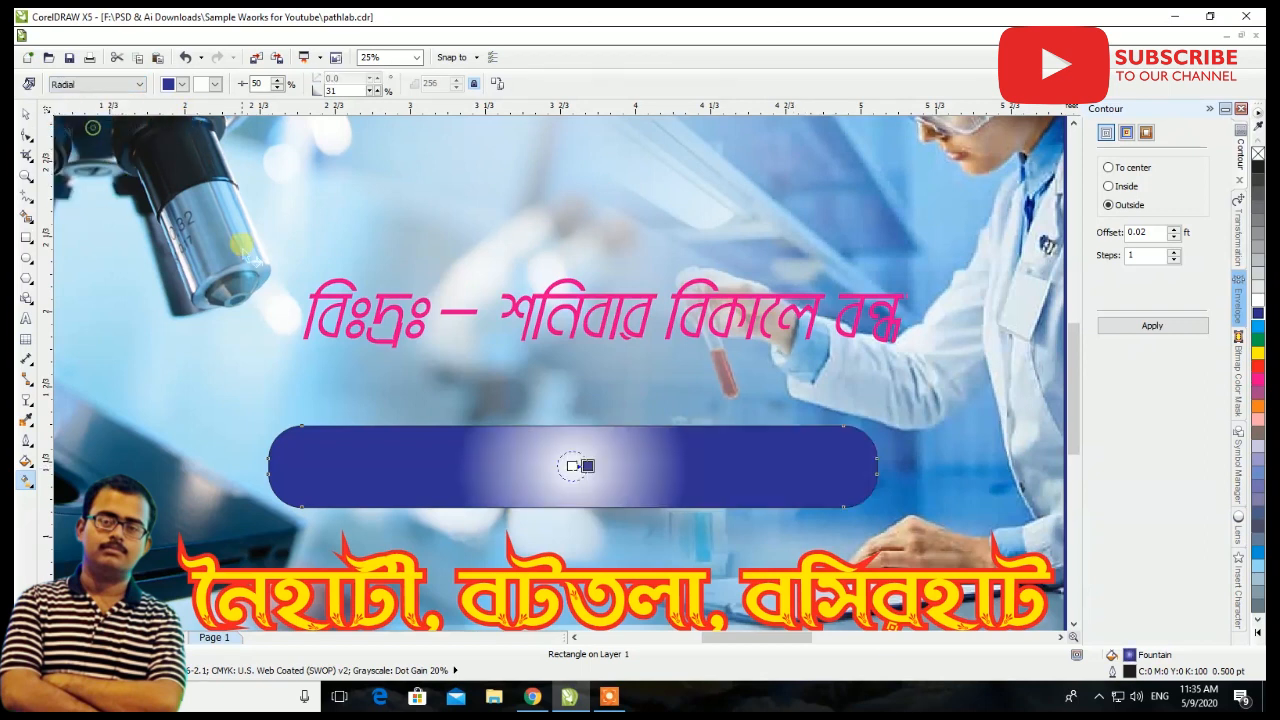
drag(588, 465, 780, 464)
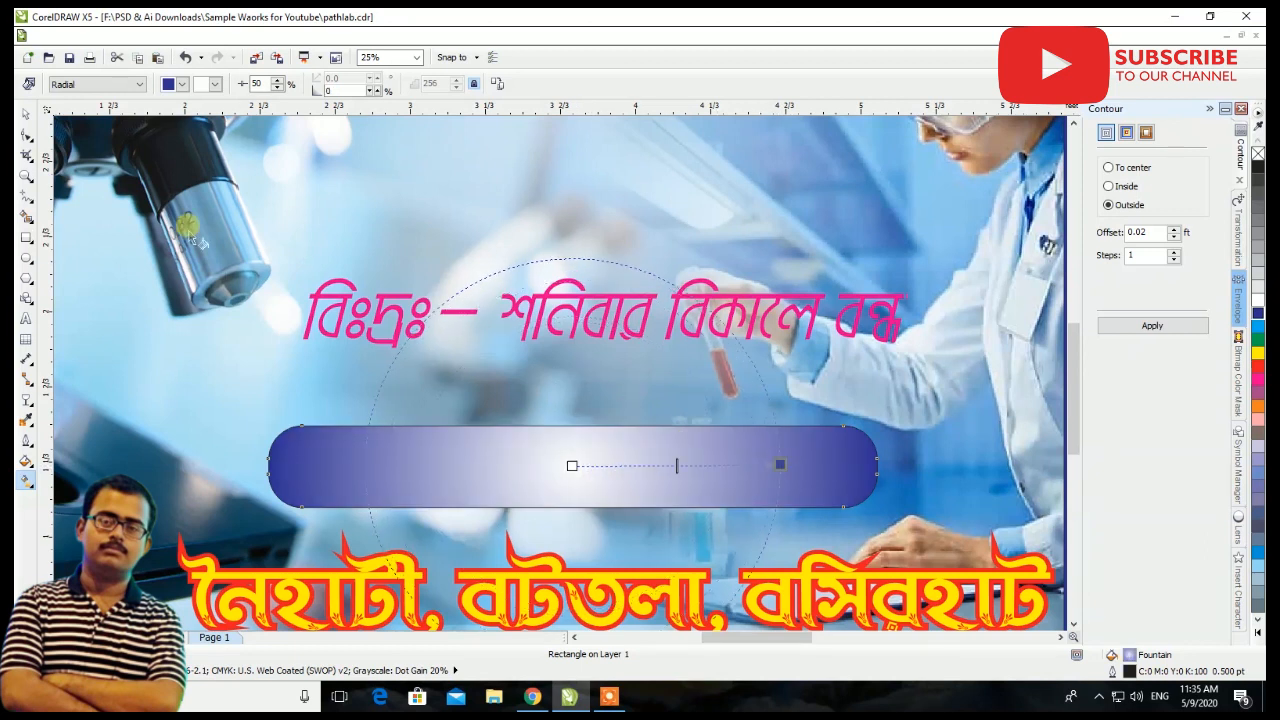
Recolour the rectangle's radial fill with yellow at the centre and magenta at the ends
click(213, 83)
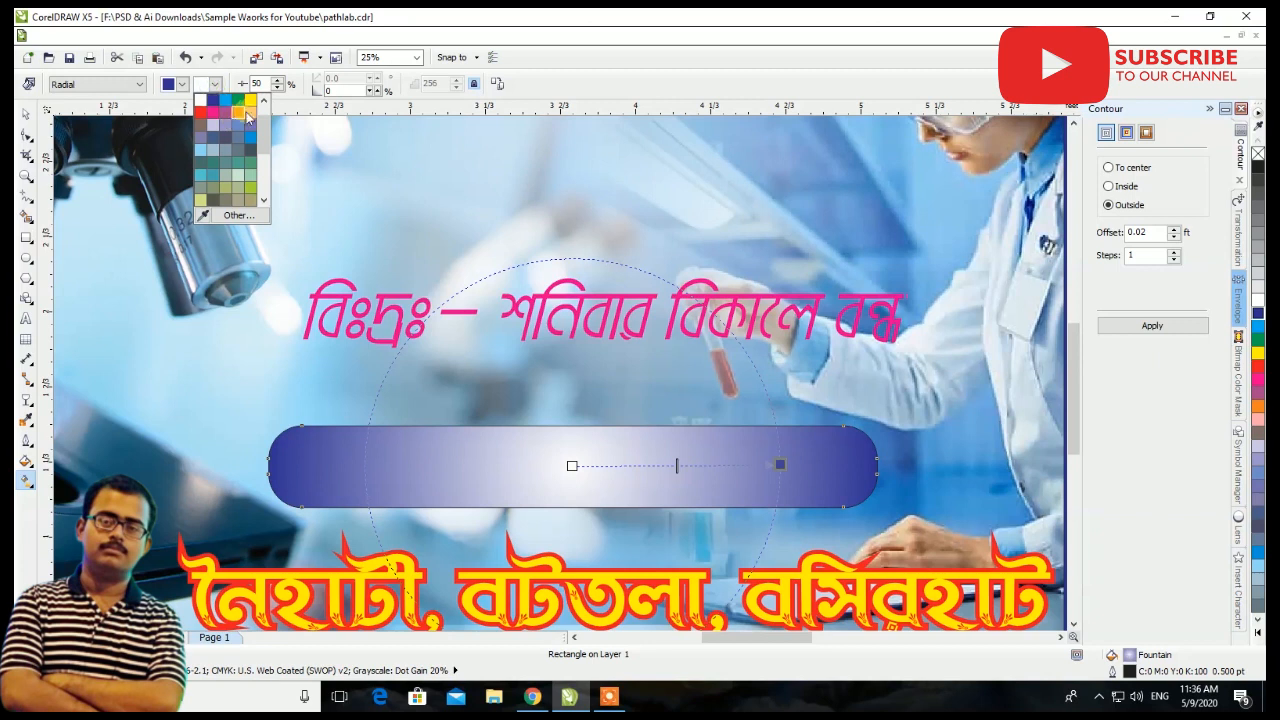
click(254, 108)
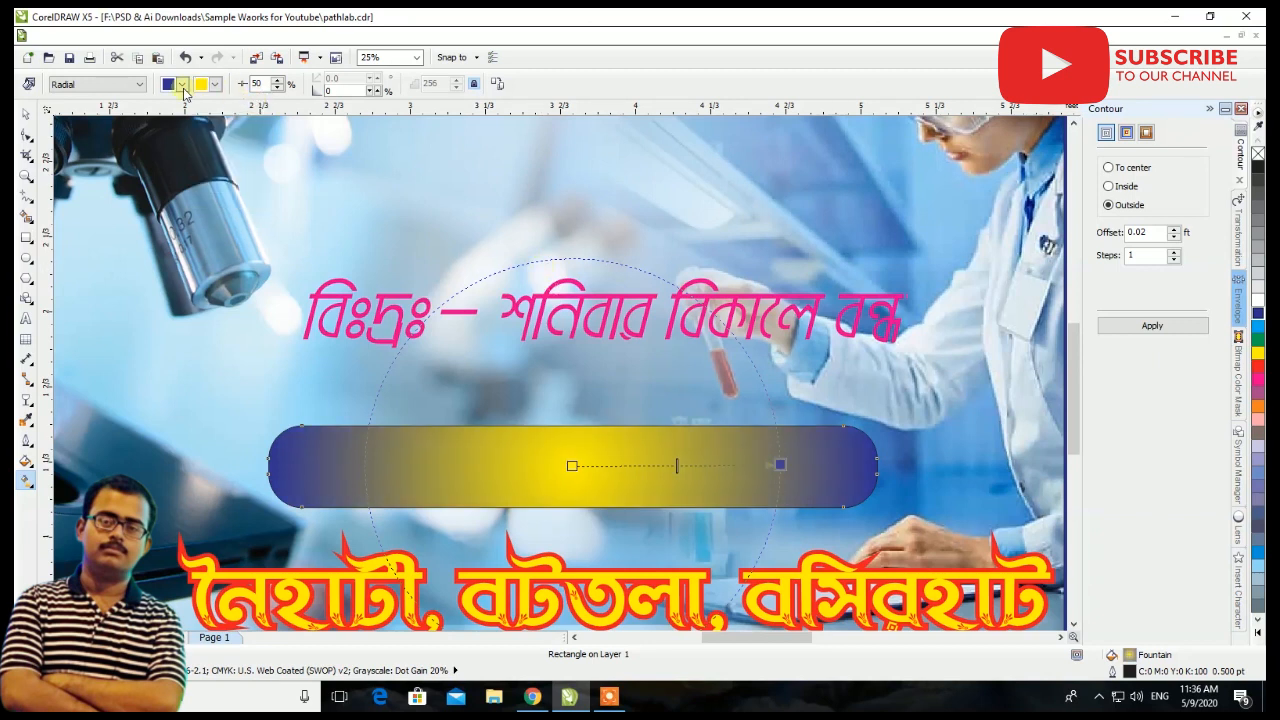
click(182, 85)
click(178, 114)
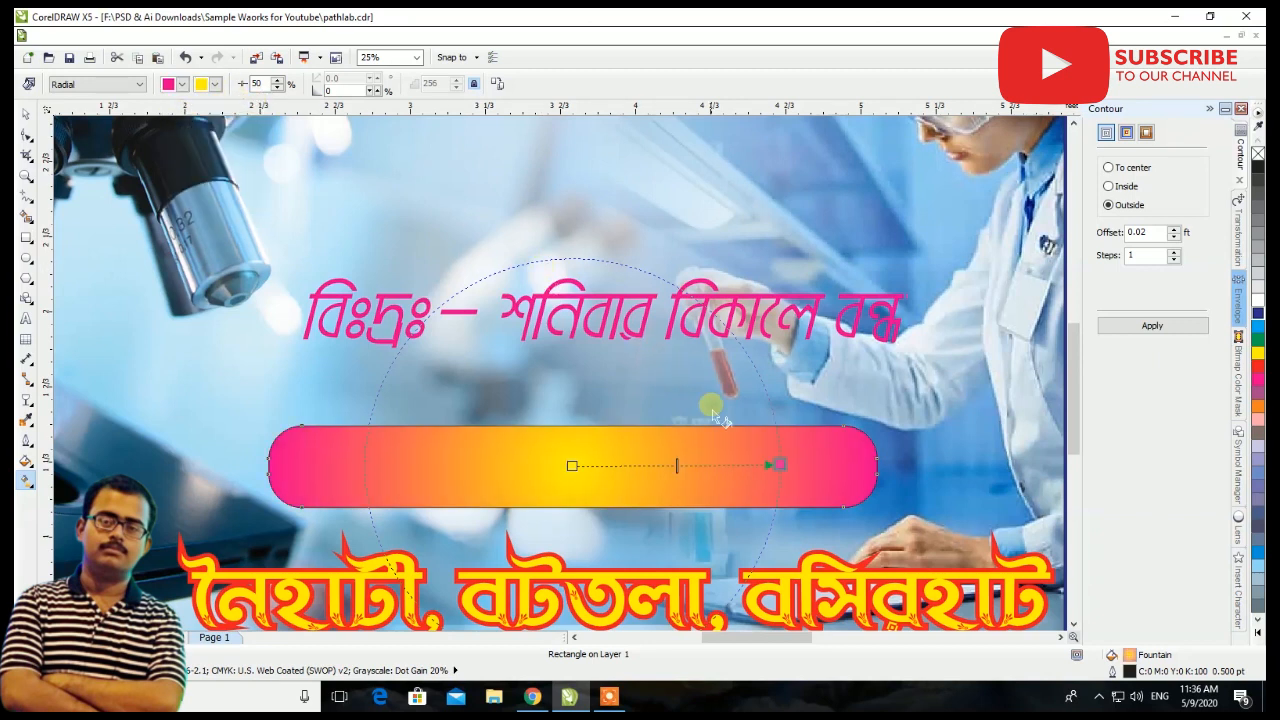
Extend the radial fill past the rectangle's end with a 44% midpoint and remove the rectangle's outline
drag(677, 465, 928, 470)
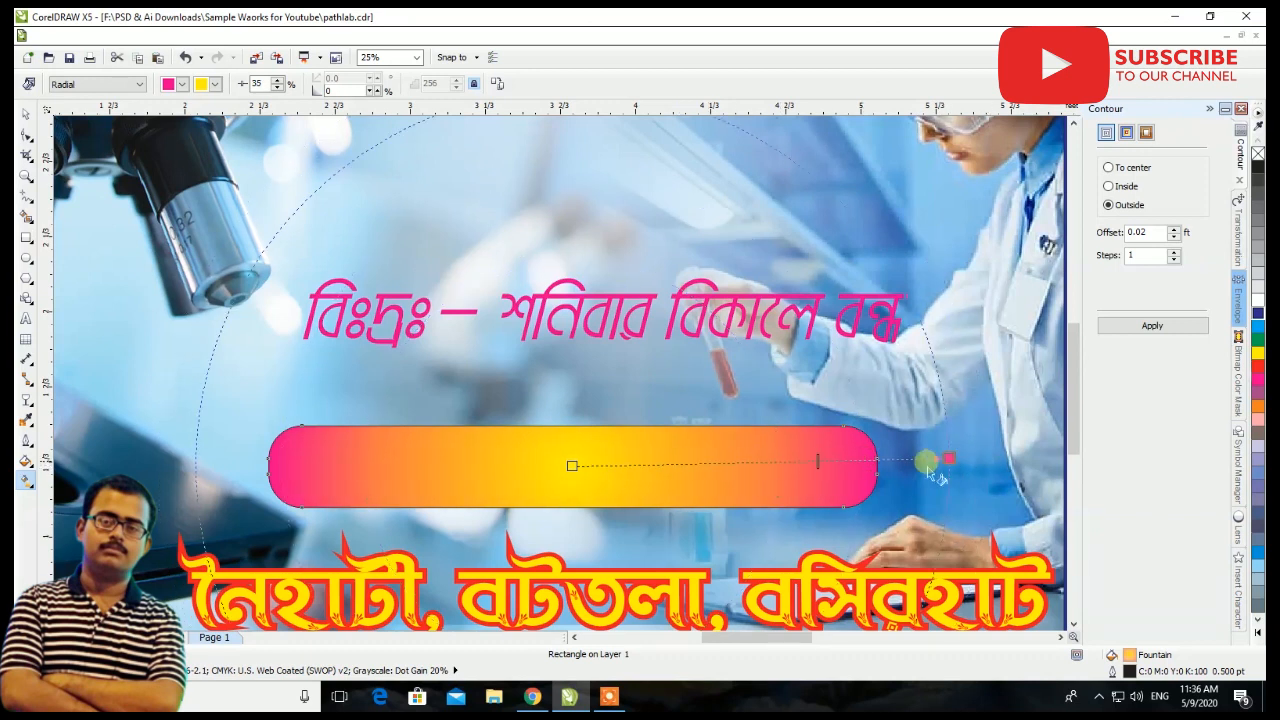
drag(818, 462, 784, 462)
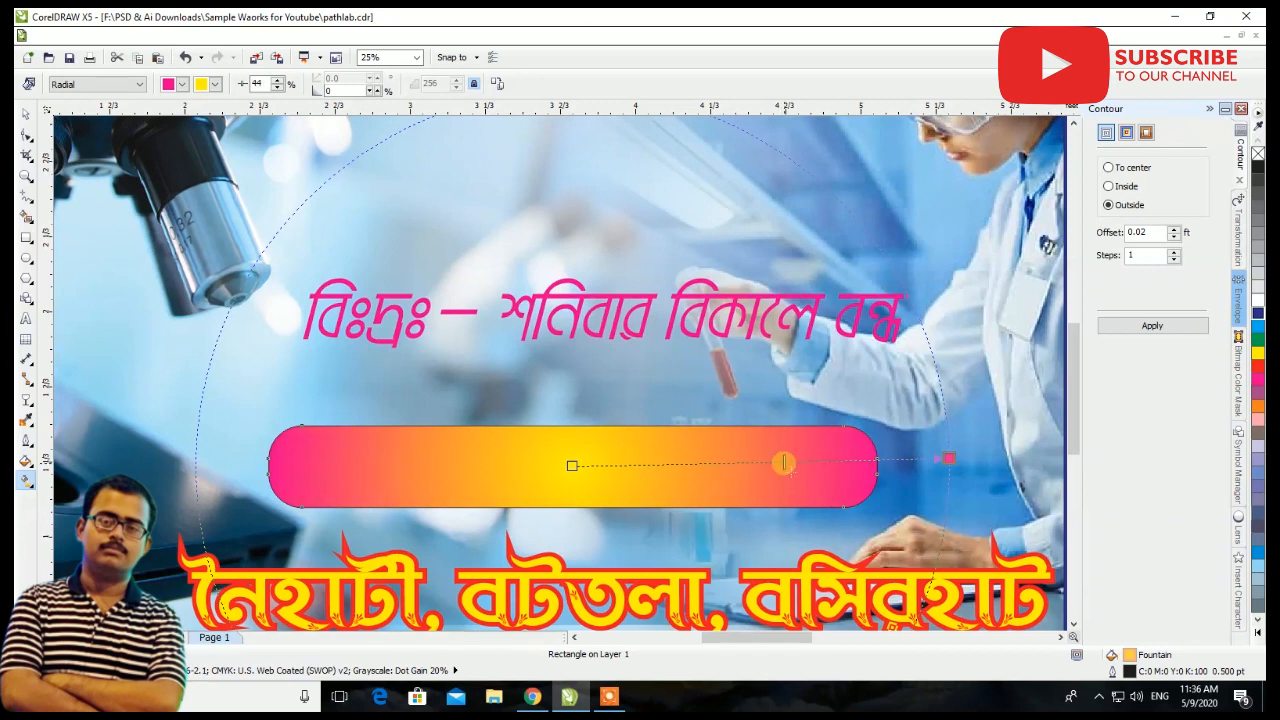
click(24, 114)
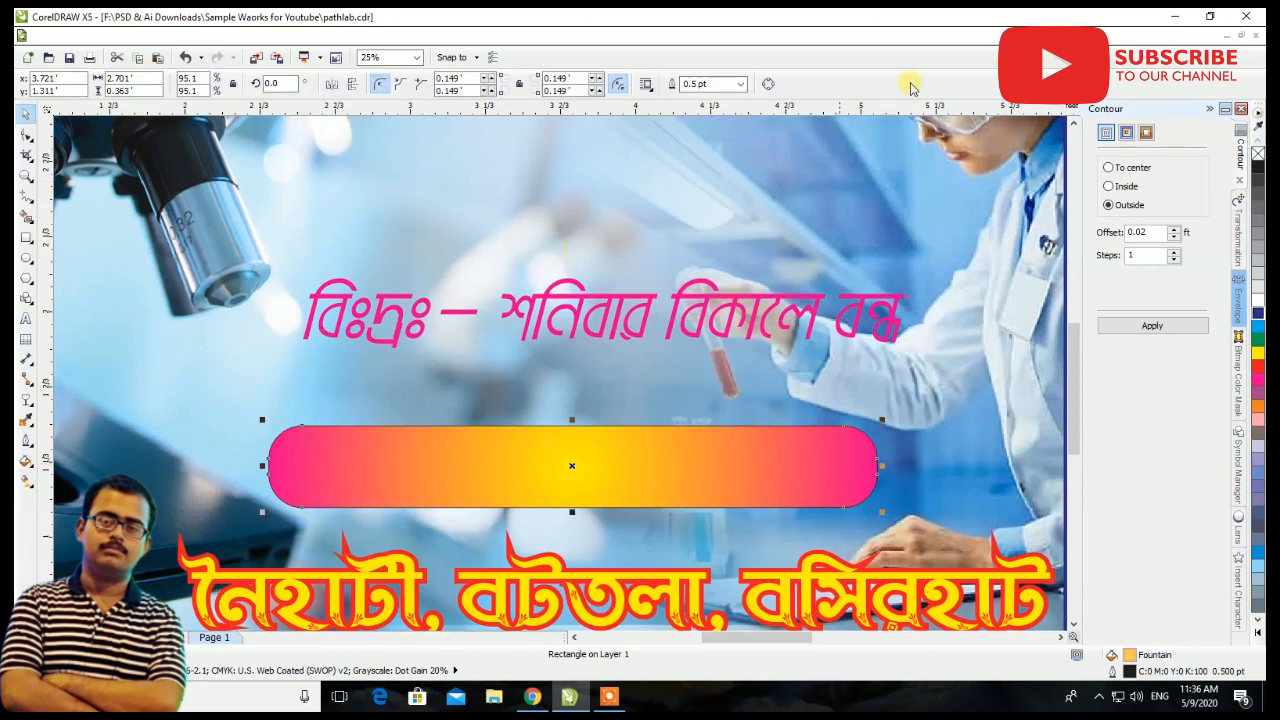
right_click(1258, 152)
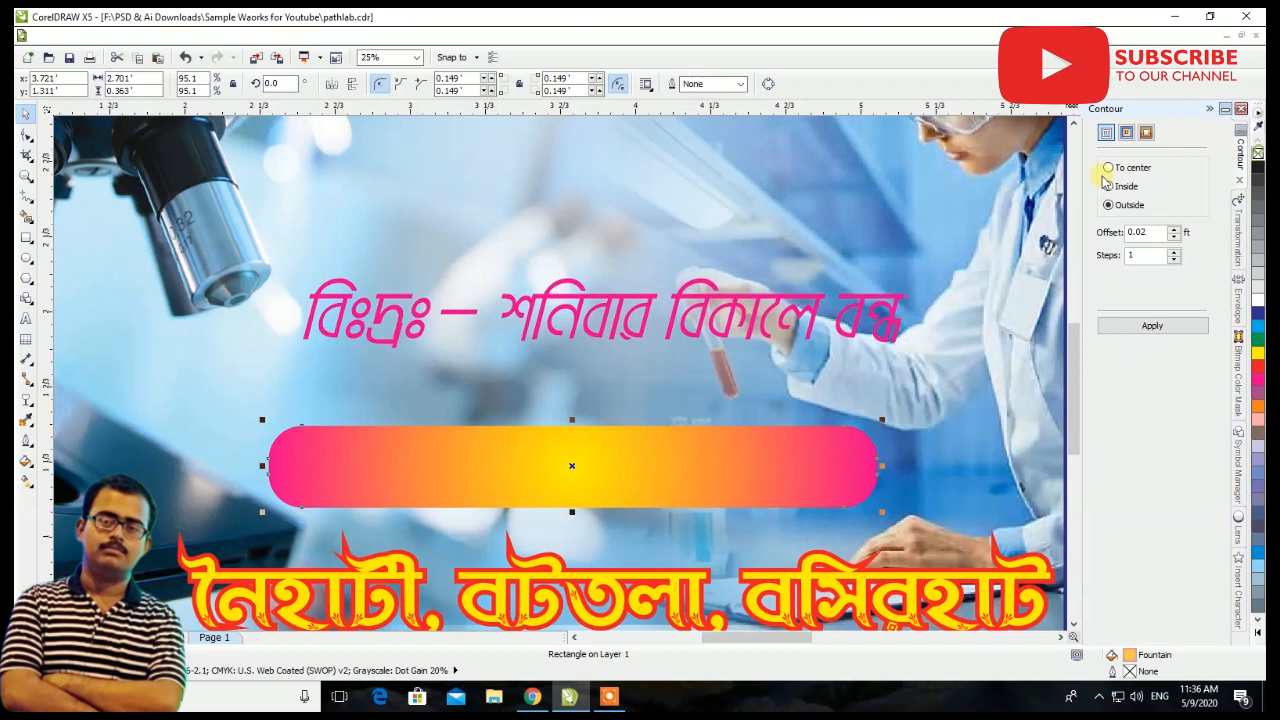
Move the closing note down onto the gradient badge and fill the text white
key(F4)
scroll(412, 243, up, 1)
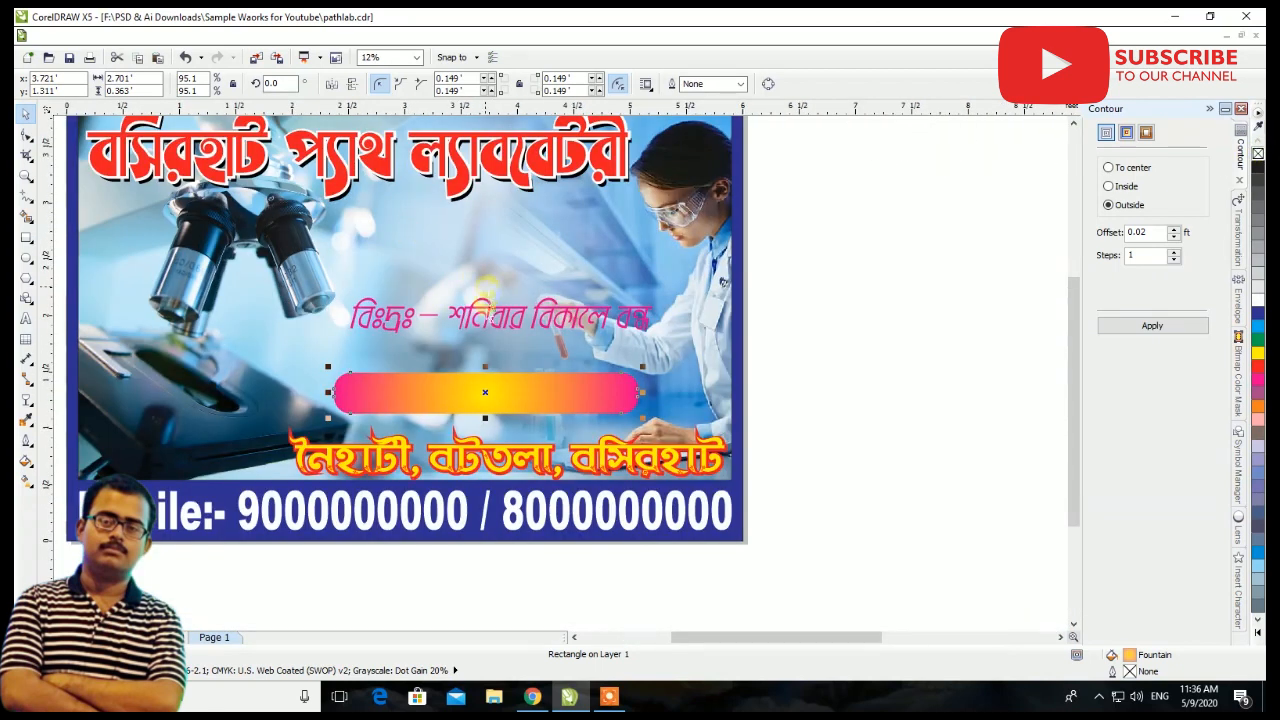
drag(488, 318, 490, 393)
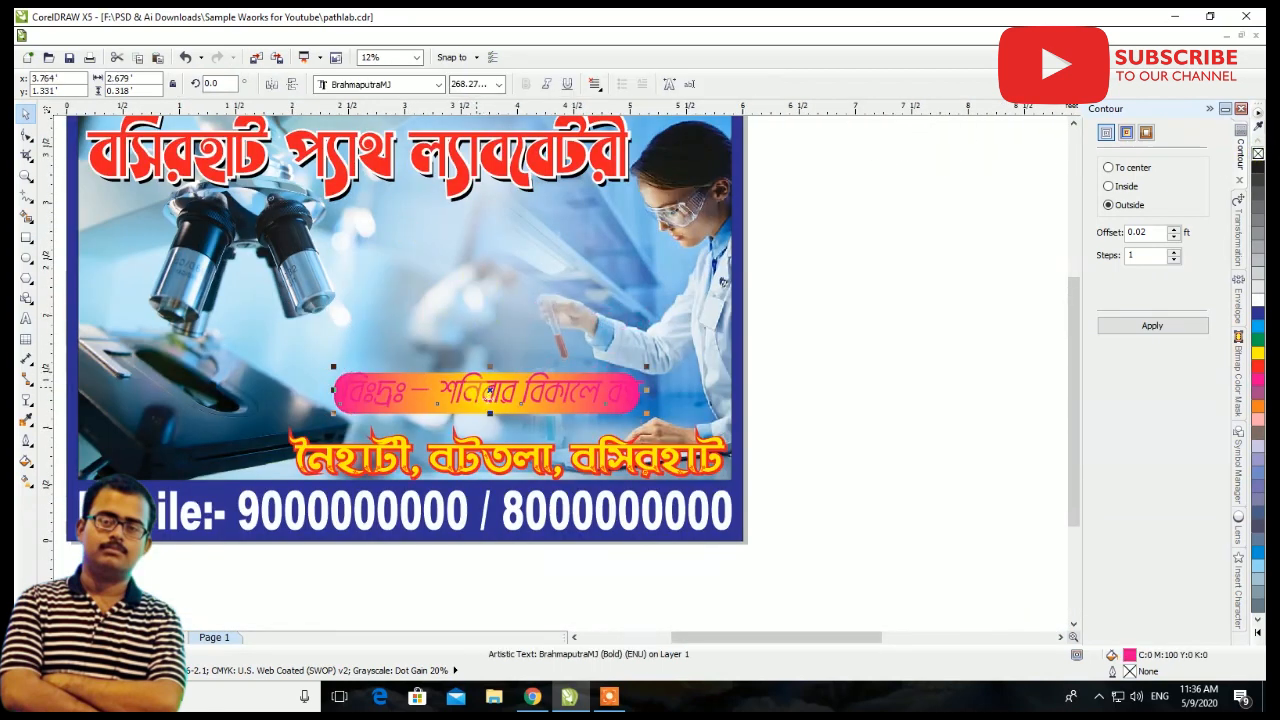
click(1257, 301)
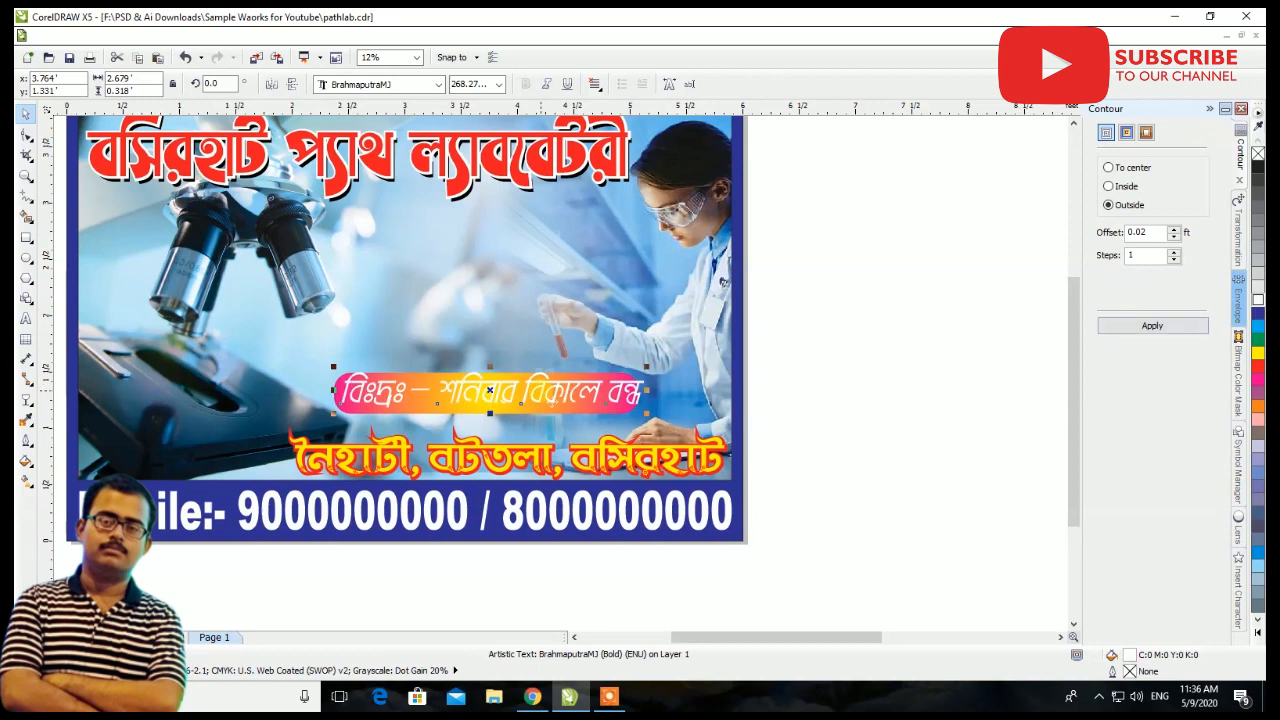
Scale the closing note down to about 2.47 by 0.29 ft to fit inside the badge and fill it dark blue
scroll(440, 390, up, 2)
scroll(441, 390, down, 1)
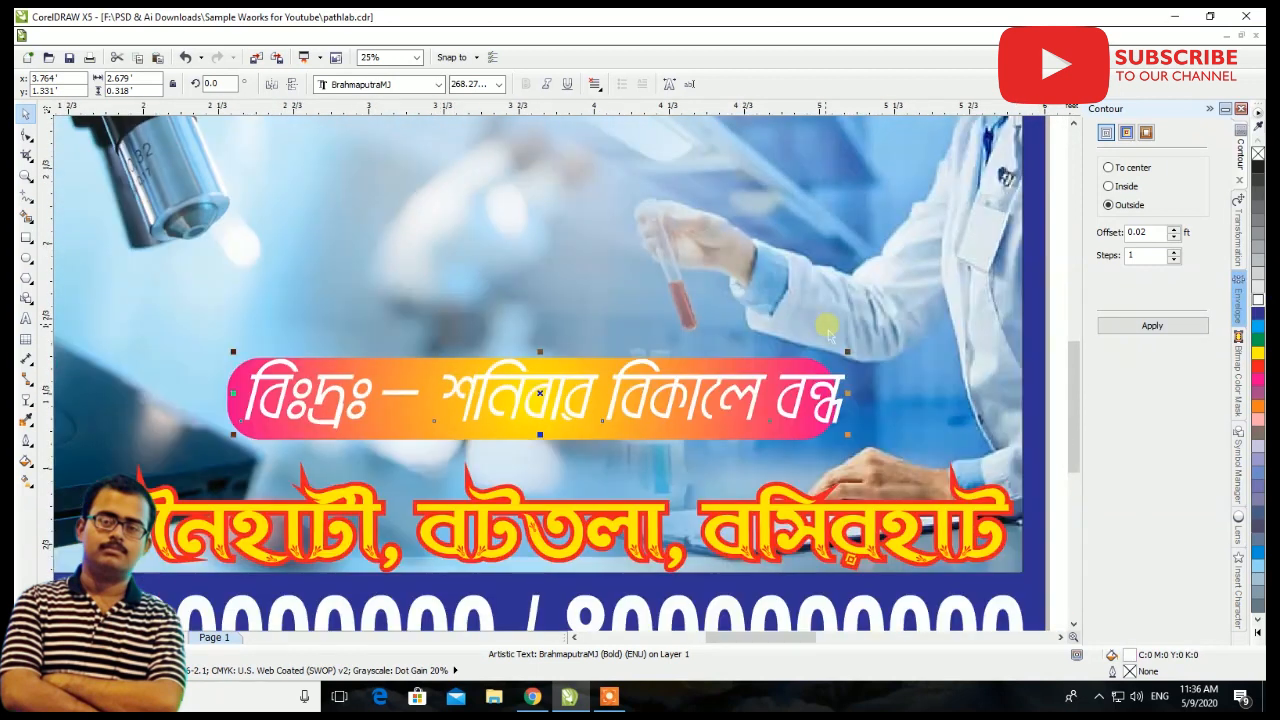
drag(850, 356, 802, 360)
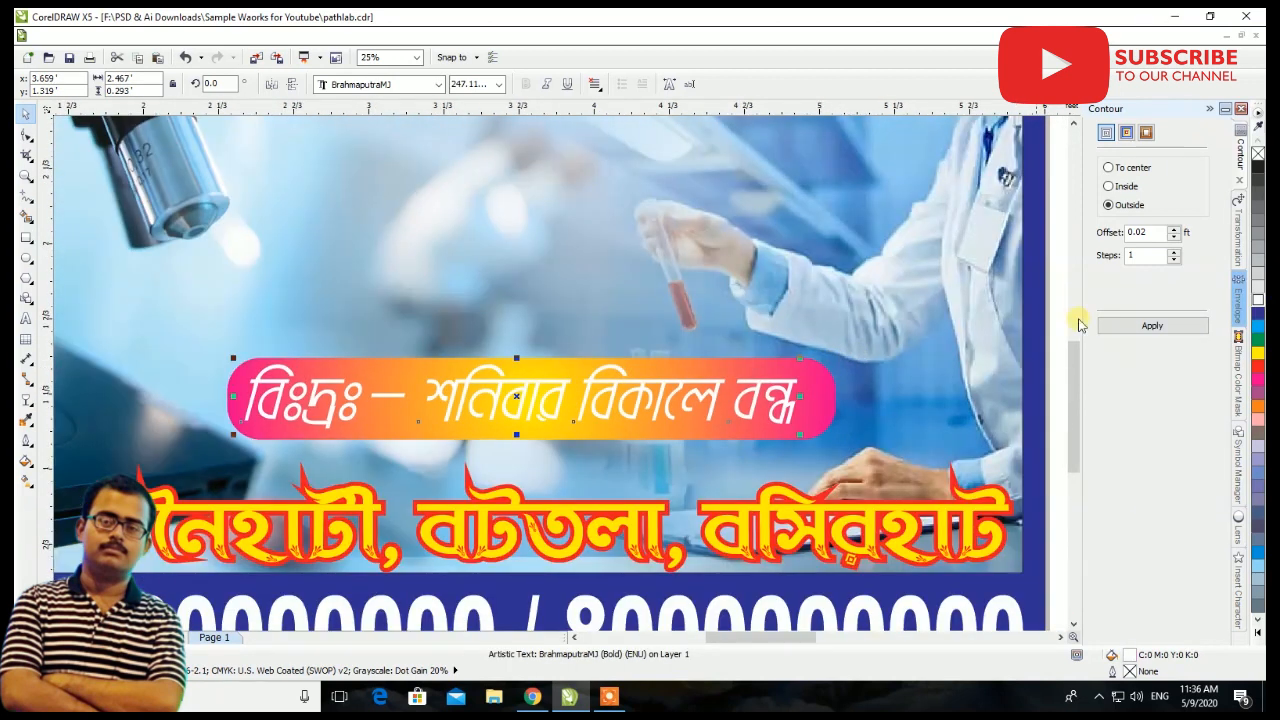
click(1257, 312)
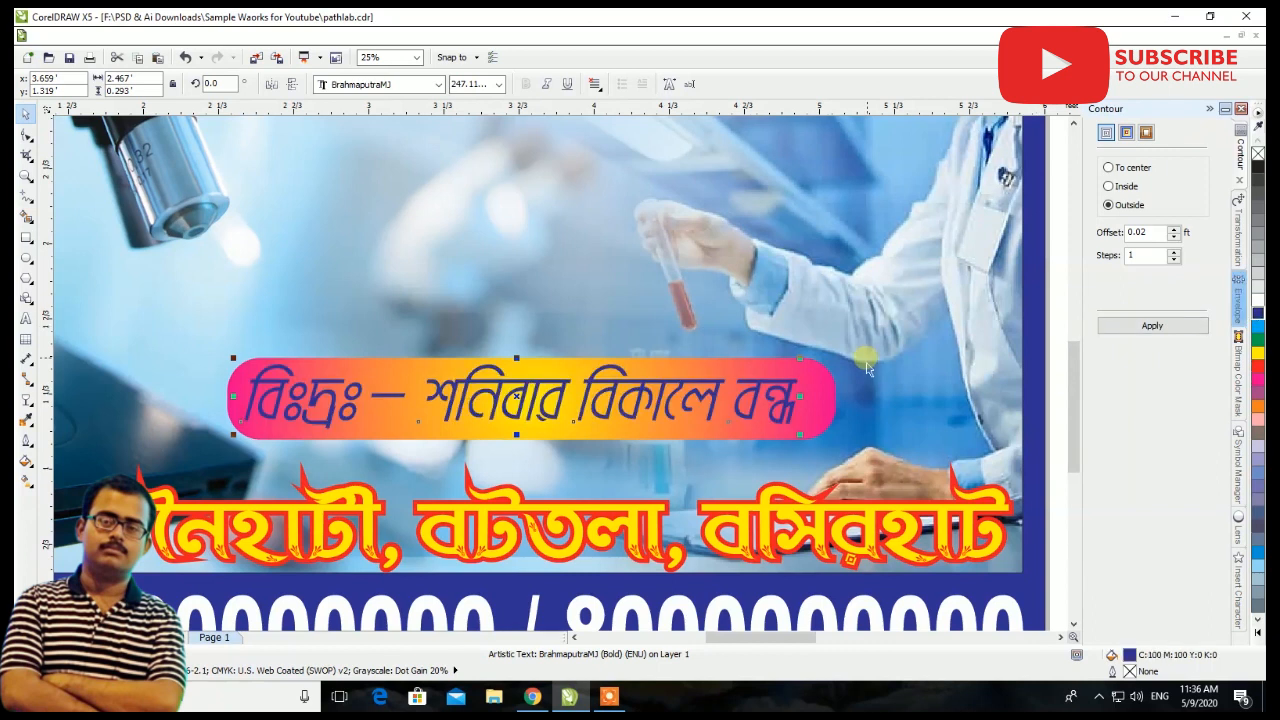
Try white as the outer colour of the badge's radial fill and settle on light blue
scroll(592, 410, down, 2)
scroll(580, 425, up, 2)
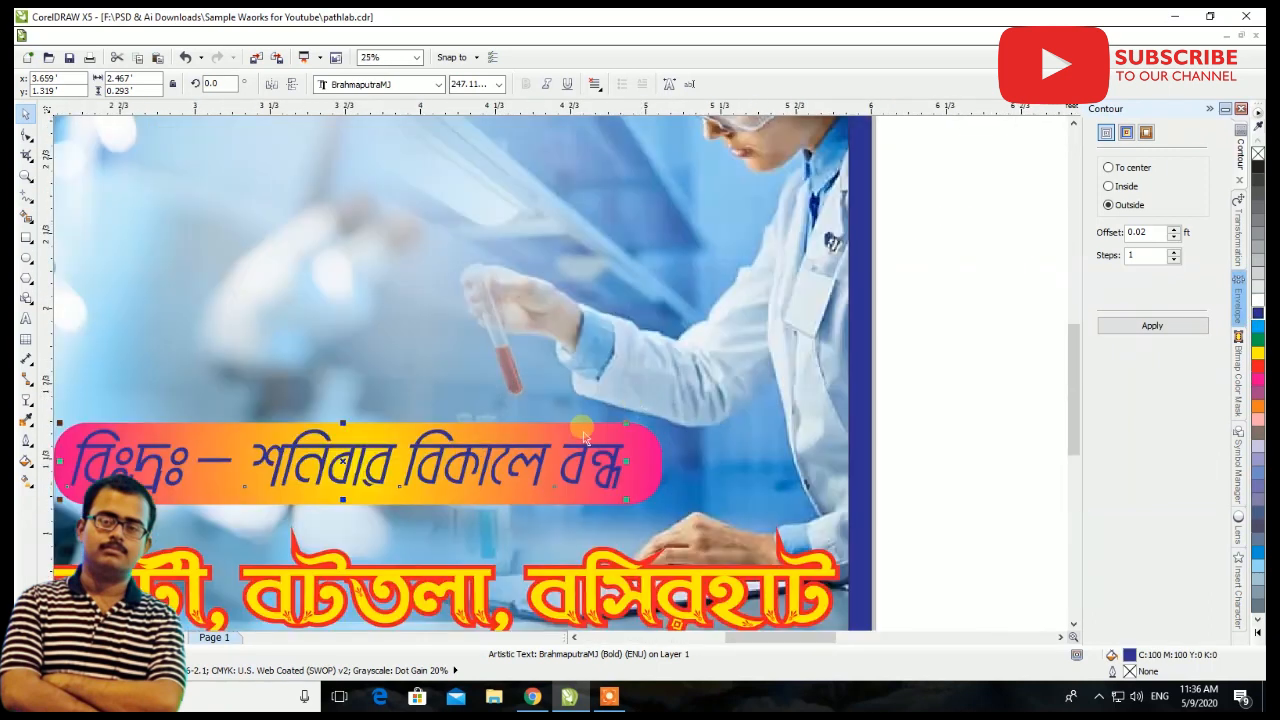
click(563, 441)
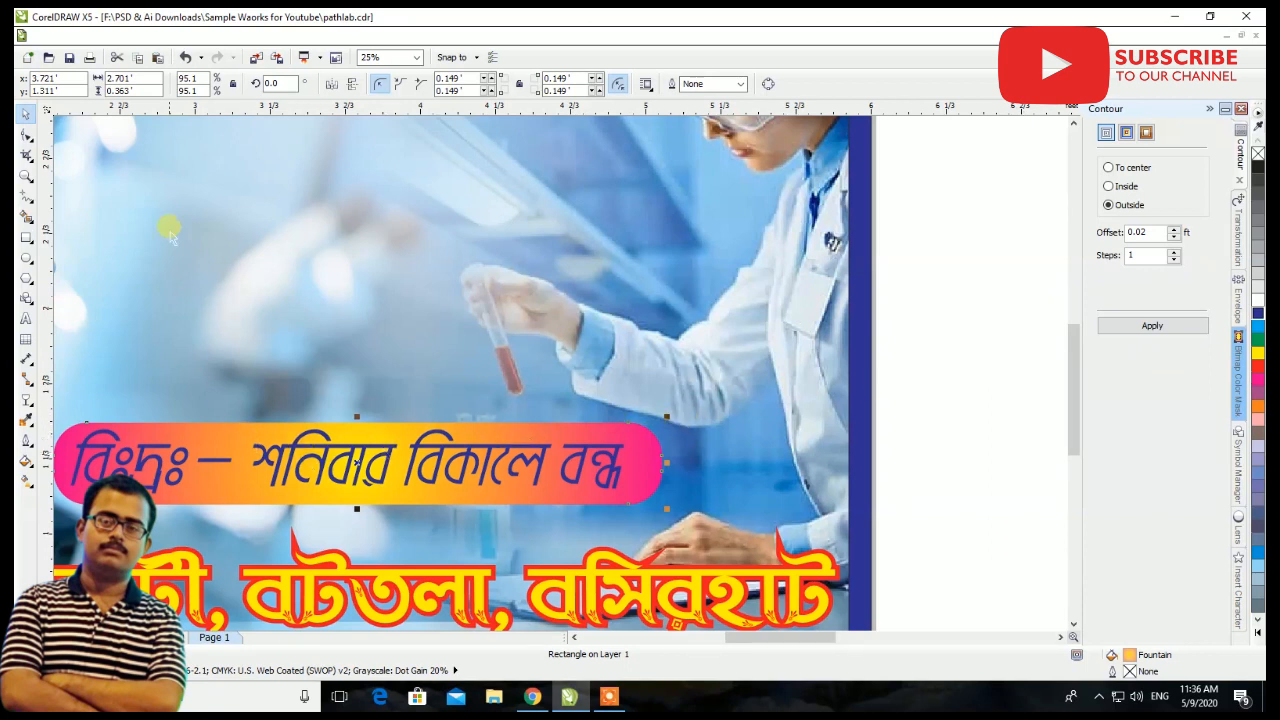
key(g)
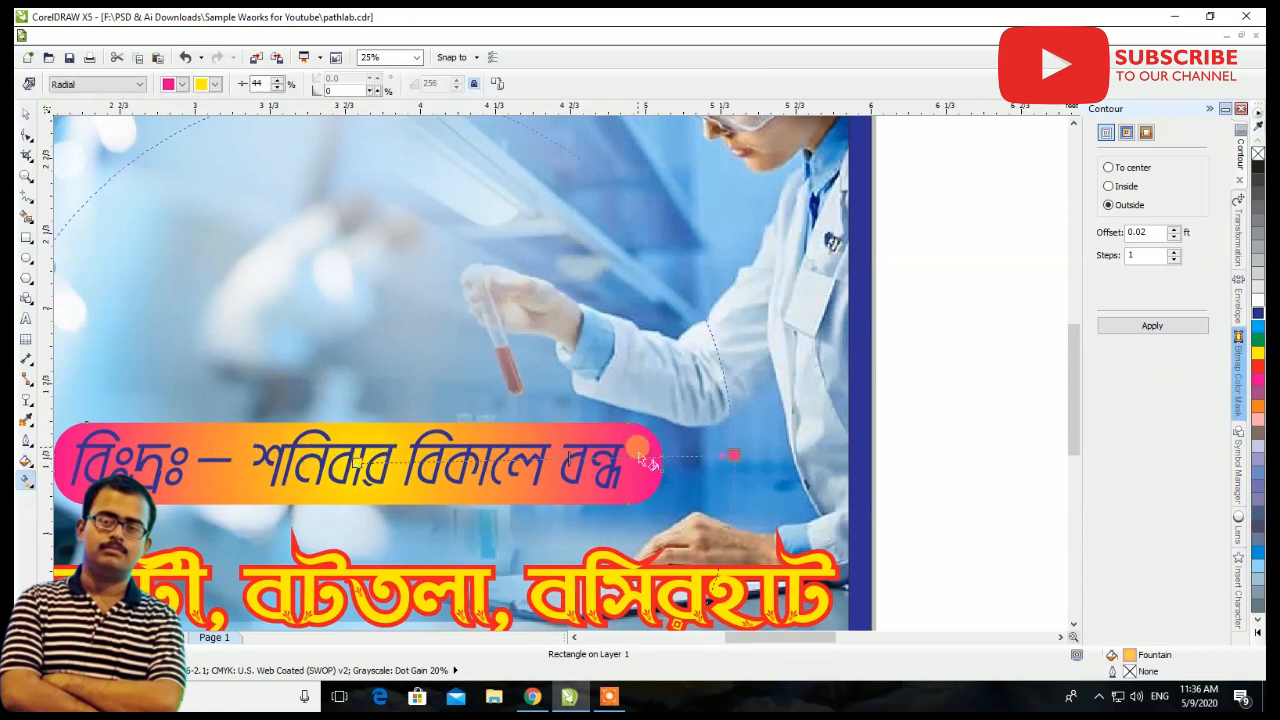
click(181, 84)
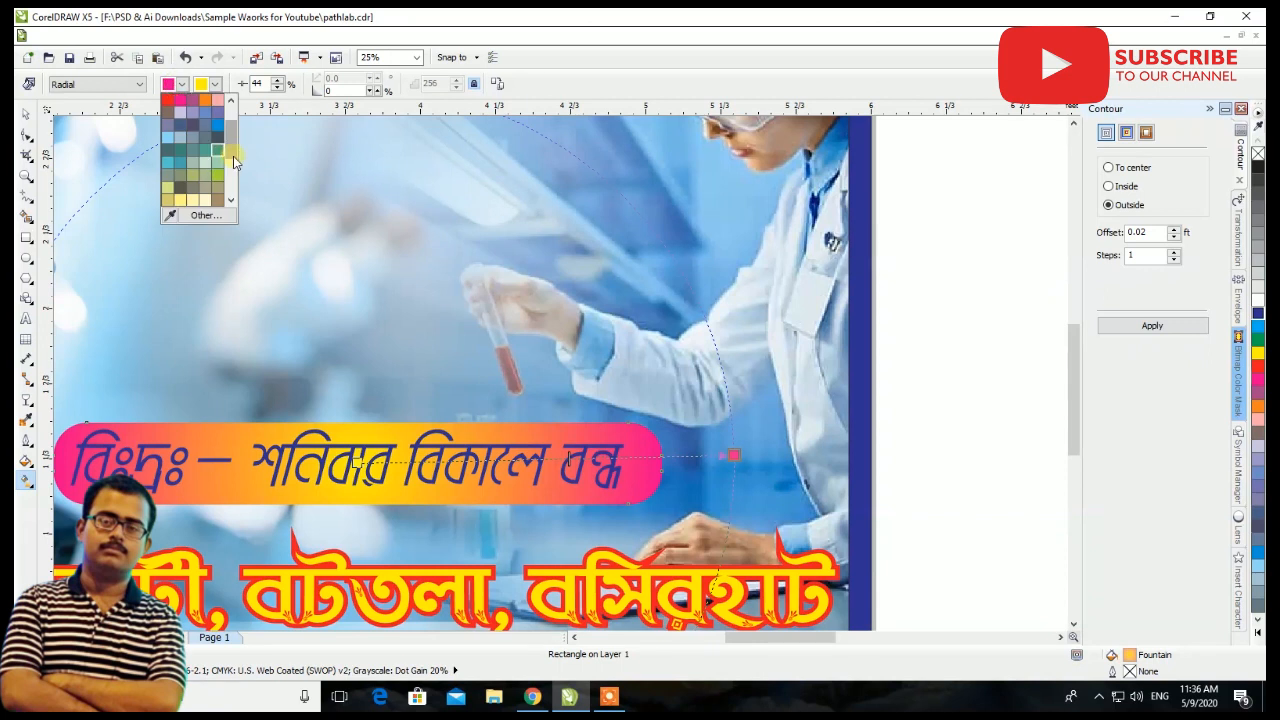
scroll(231, 144, up, 3)
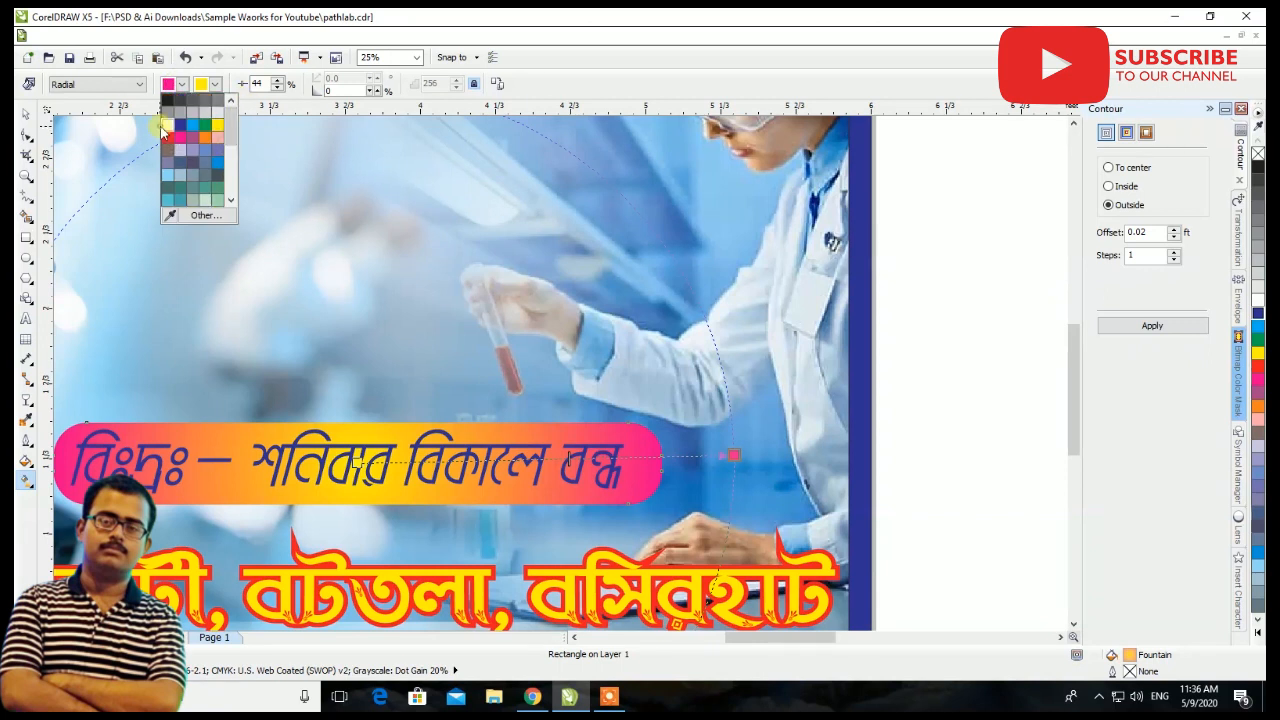
click(166, 125)
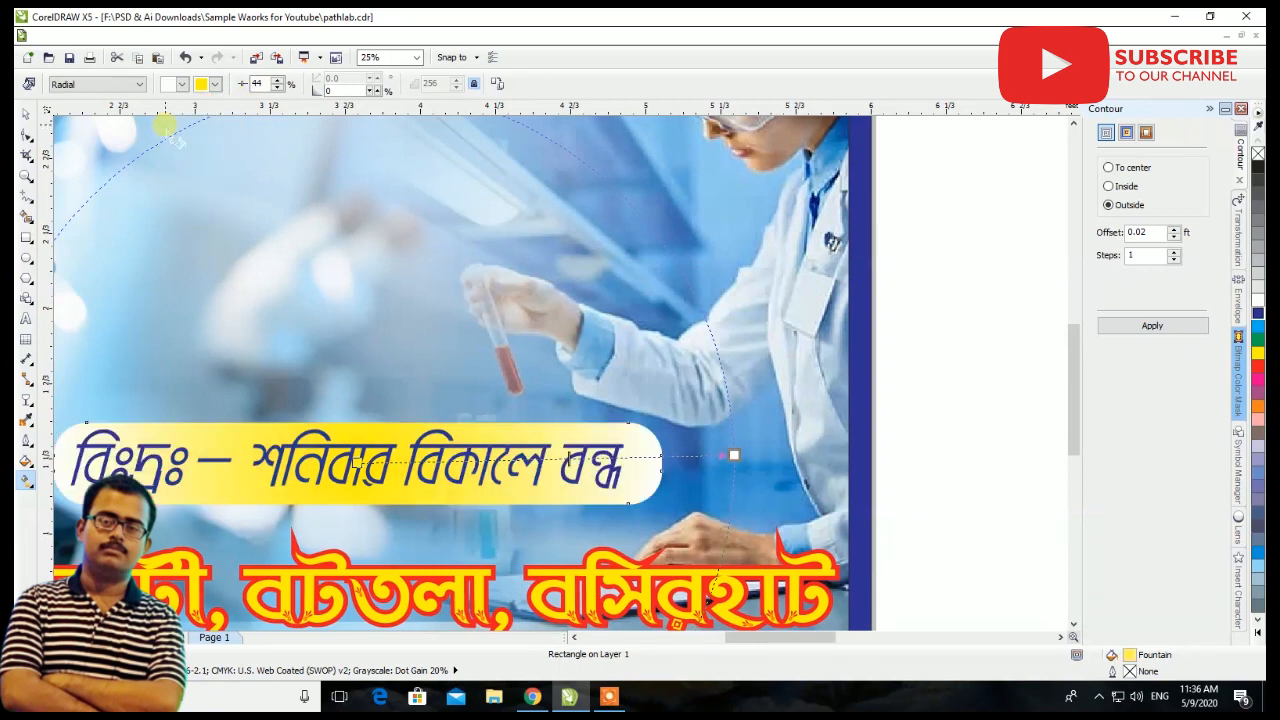
click(182, 84)
click(168, 147)
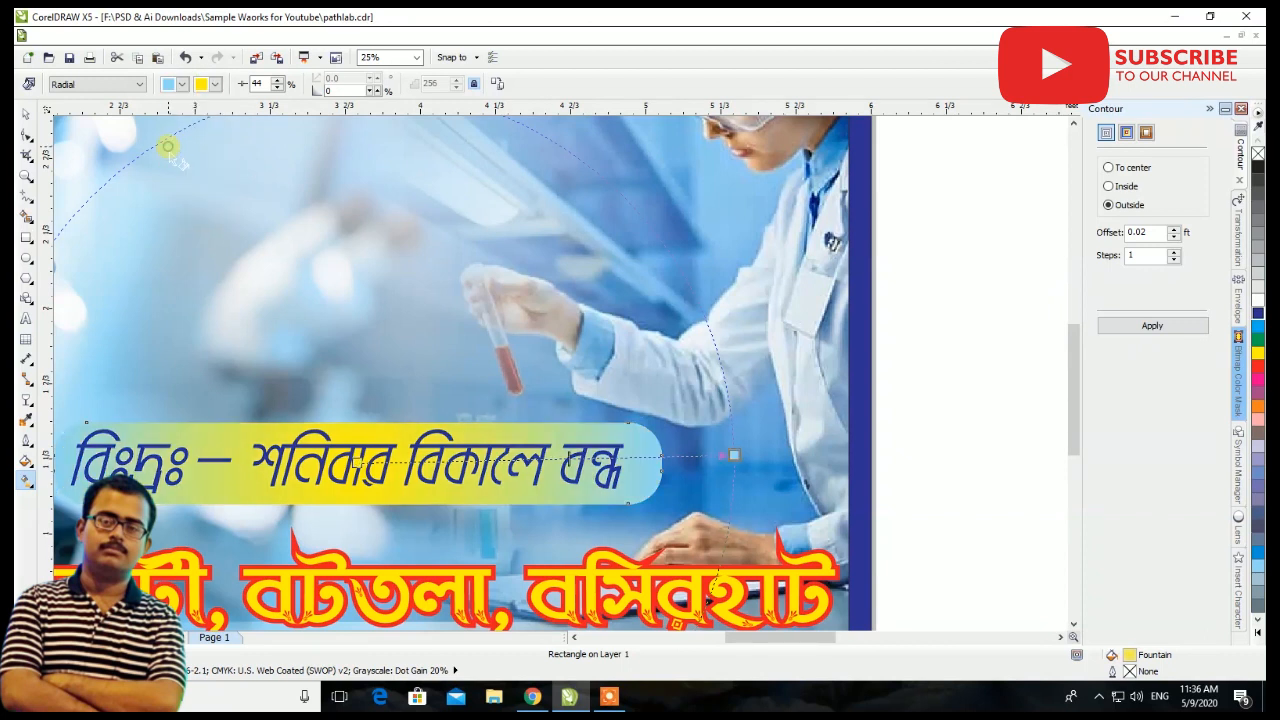
Set the centre colour of the badge's radial fill to white and shorten the gradient's radius to end inside the badge
click(215, 84)
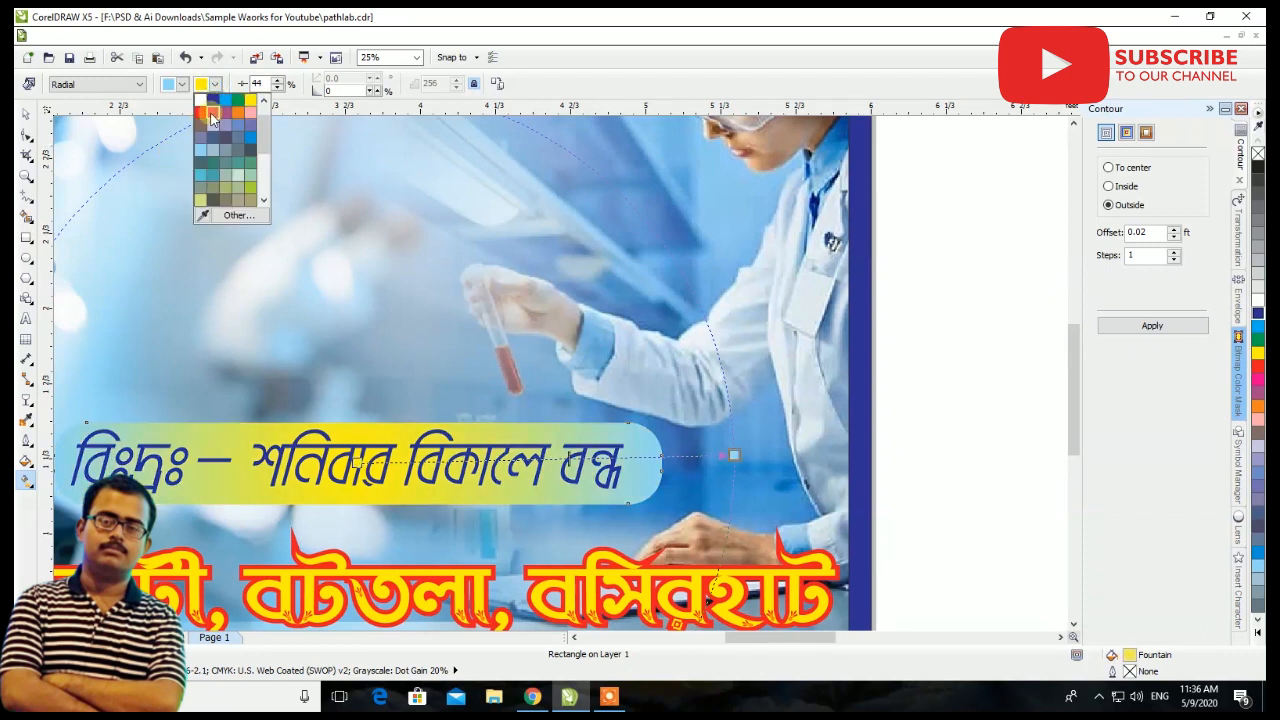
click(199, 116)
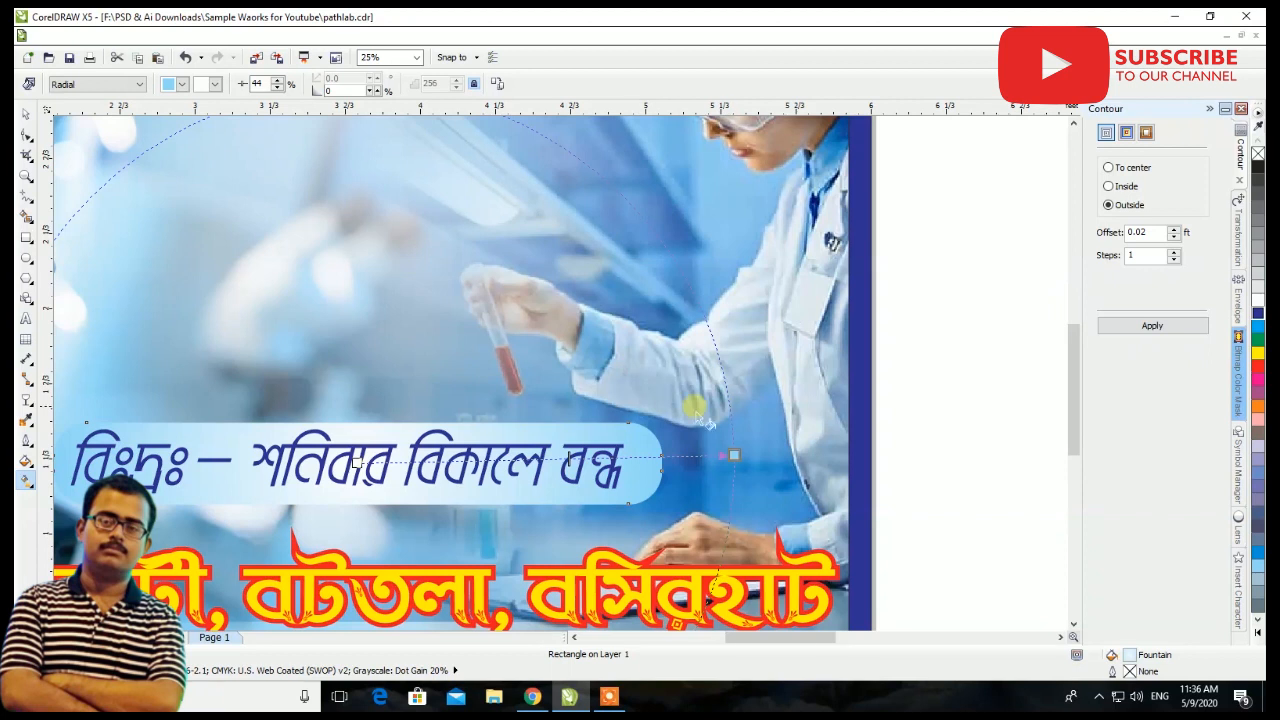
drag(735, 456, 592, 456)
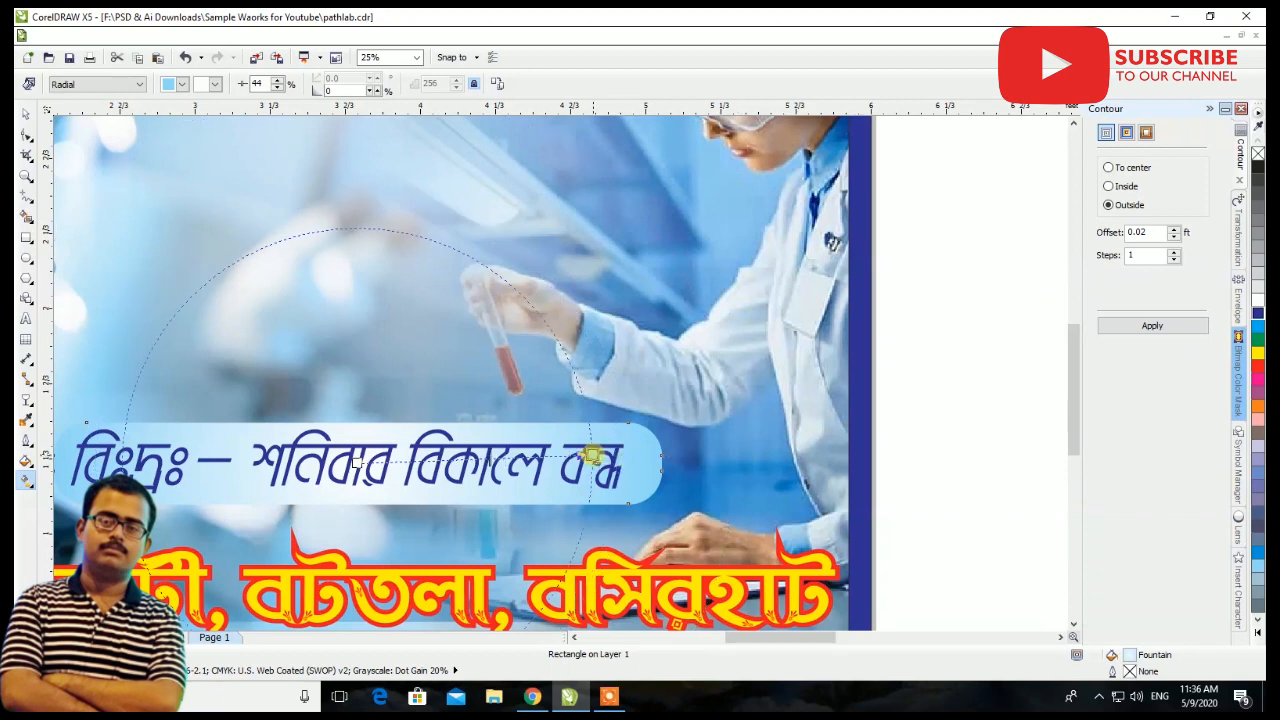
click(27, 110)
scroll(880, 346, down, 2)
scroll(868, 342, up, 1)
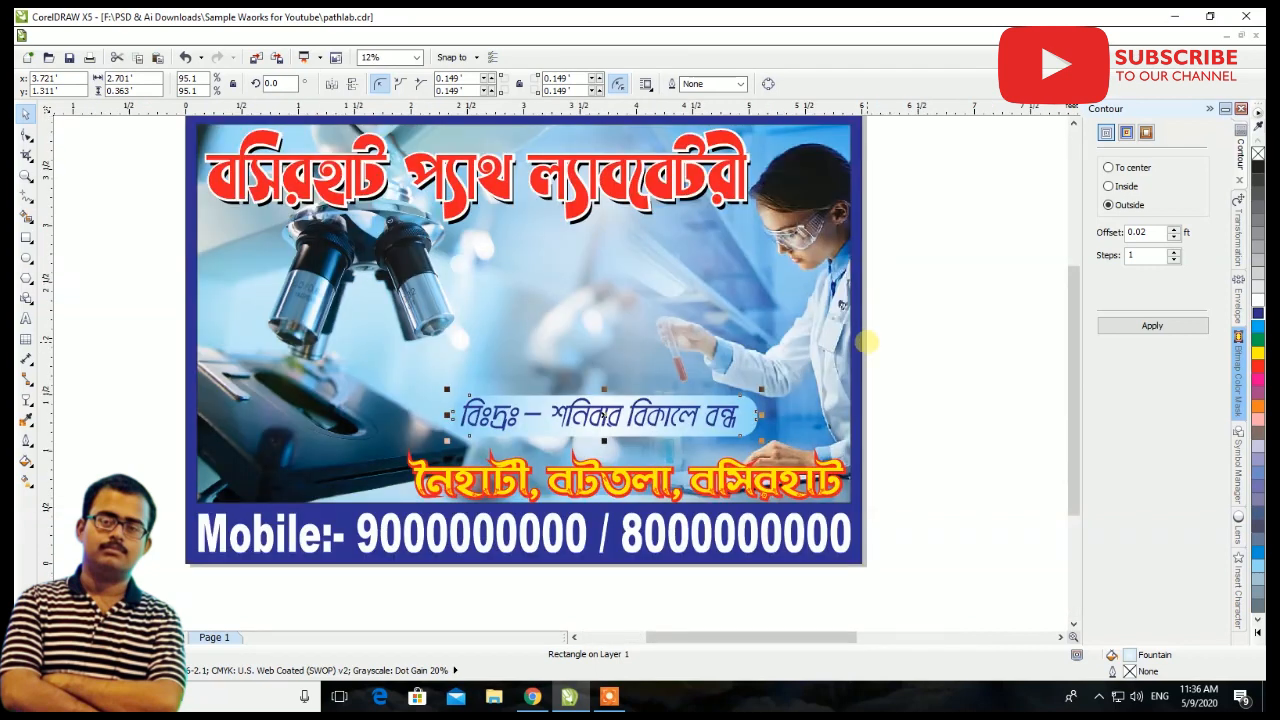
Stretch the badge downward to a height of about 0.41 ft
scroll(605, 438, up, 2)
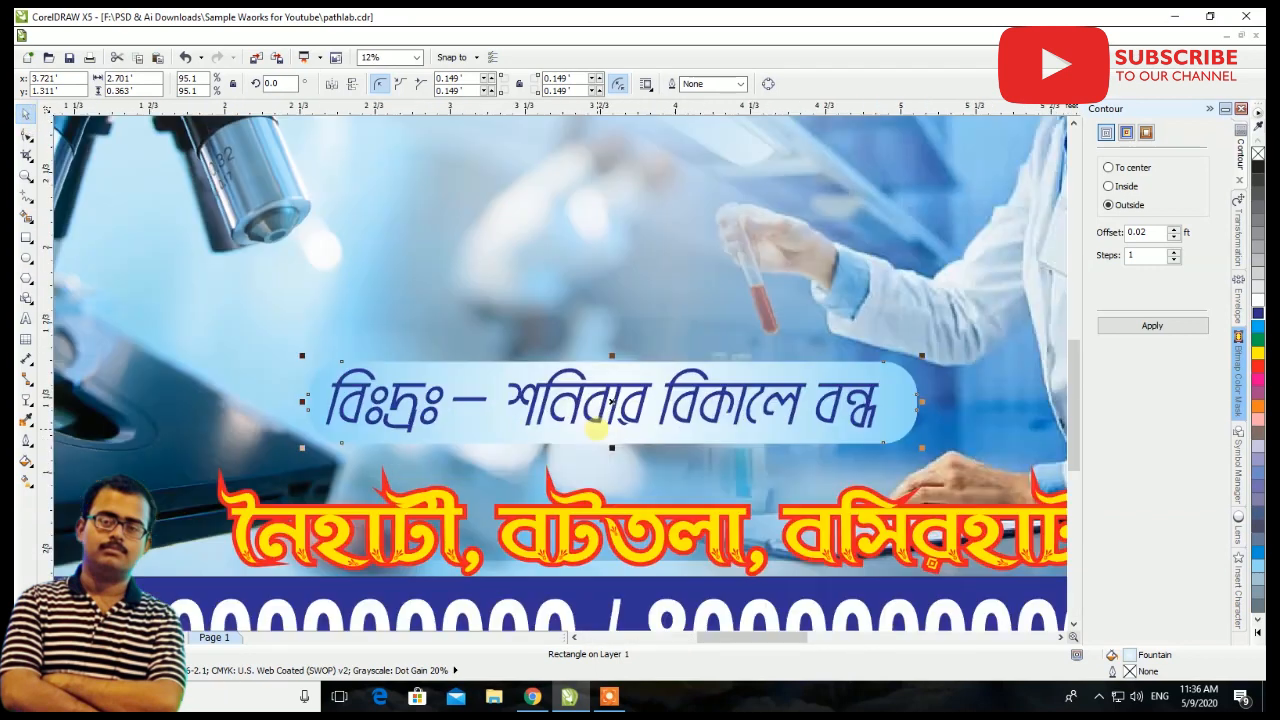
drag(628, 460, 627, 481)
scroll(529, 392, down, 2)
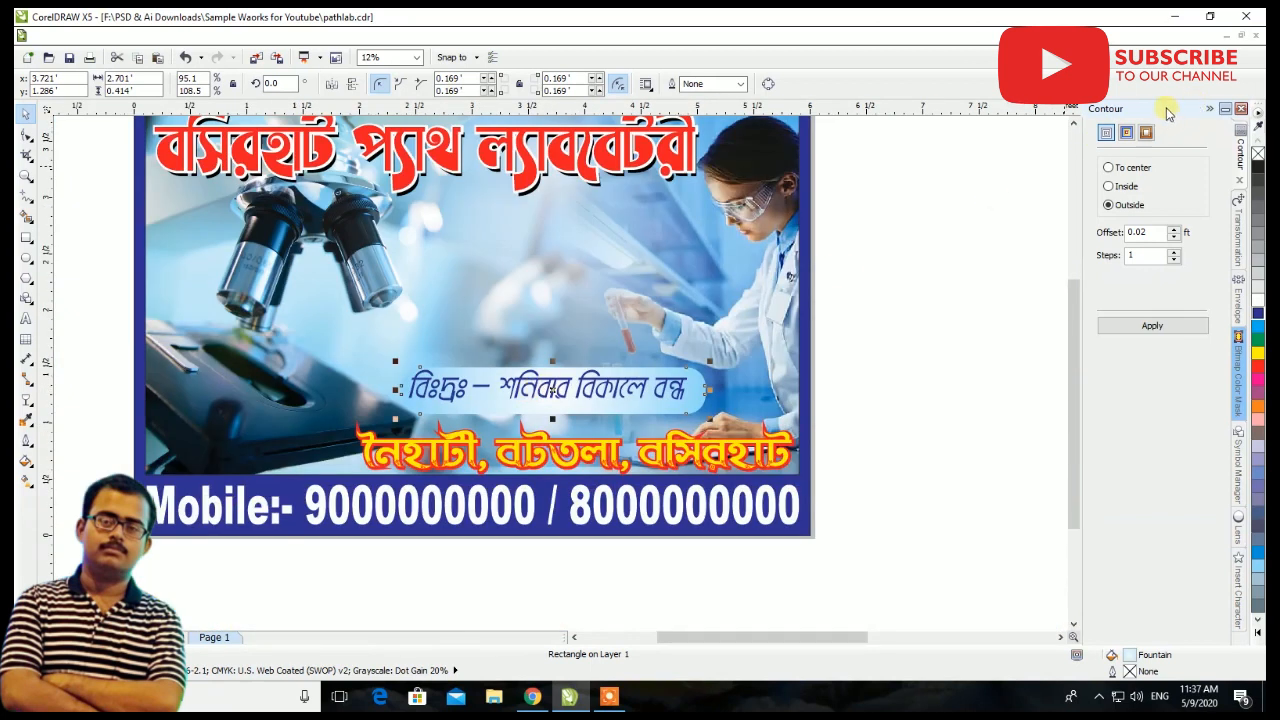
Collapse the Contour docker and shift the closing note slightly right and down to centre it on the light blue badge
click(1211, 109)
click(1087, 329)
scroll(932, 334, down, 1)
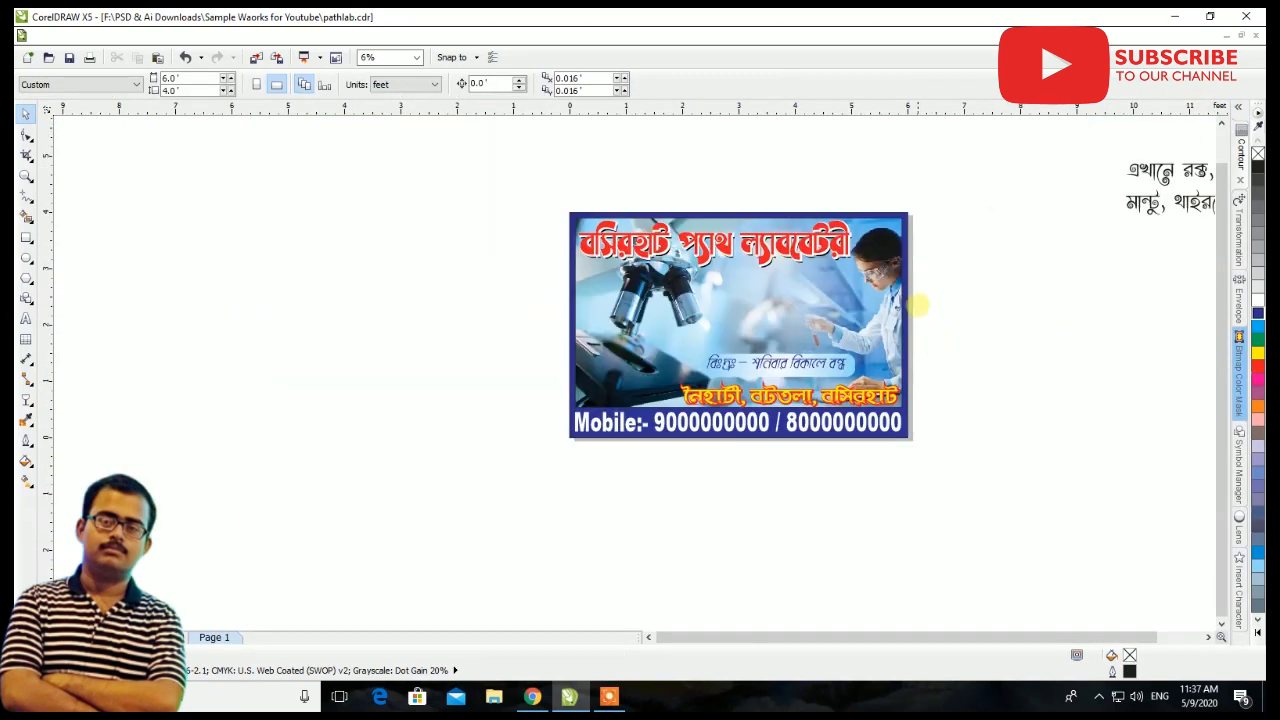
scroll(908, 271, up, 1)
scroll(670, 490, up, 1)
drag(665, 453, 678, 458)
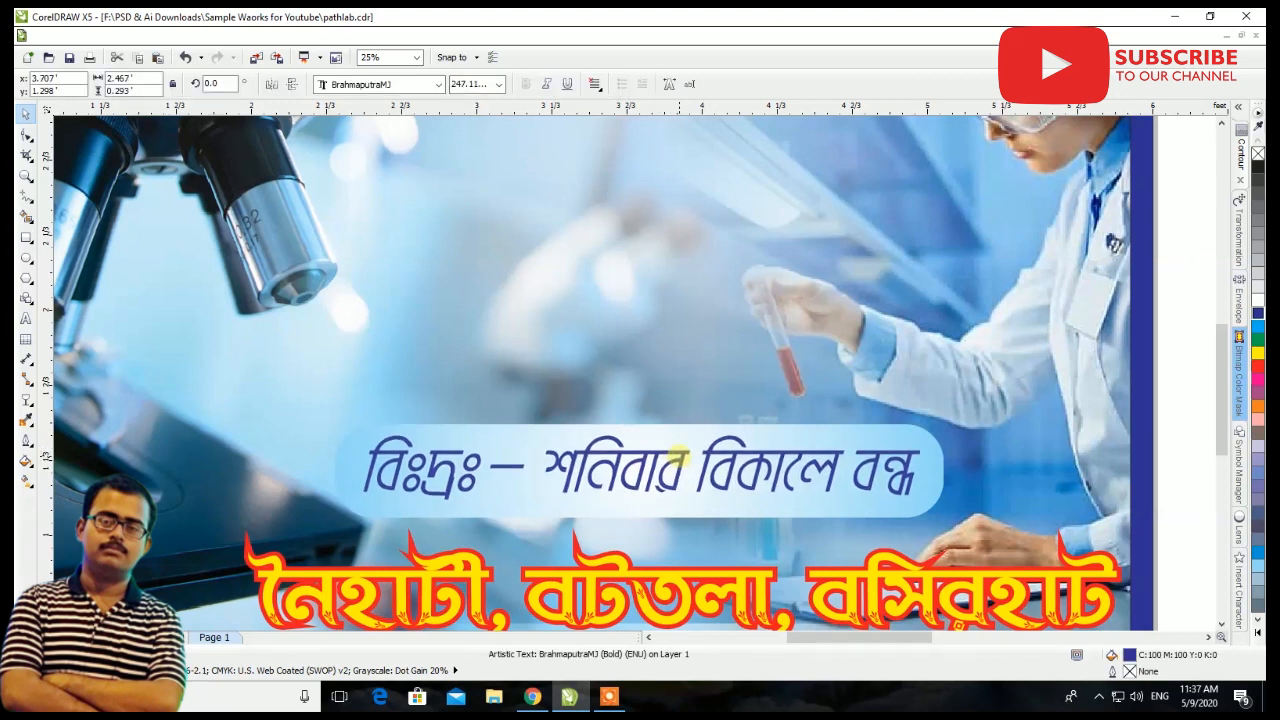
Give the light blue badge a red outline 8 pt wide
click(679, 455)
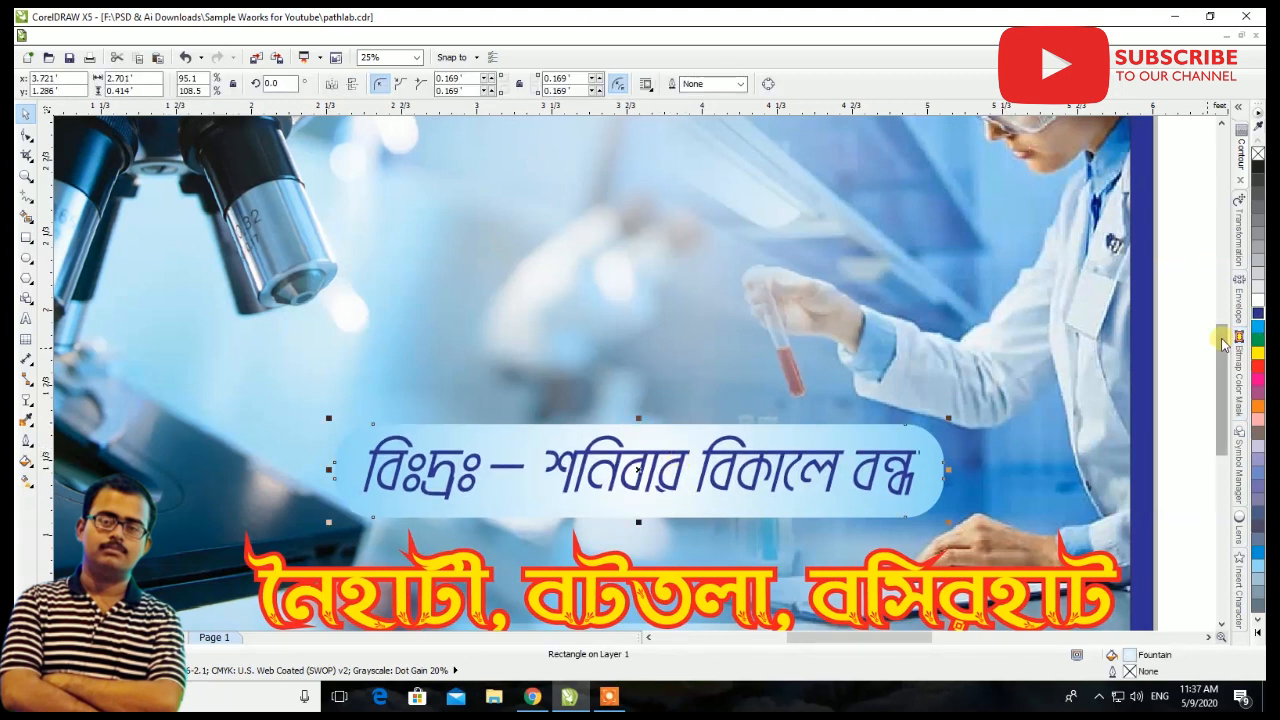
right_click(1257, 364)
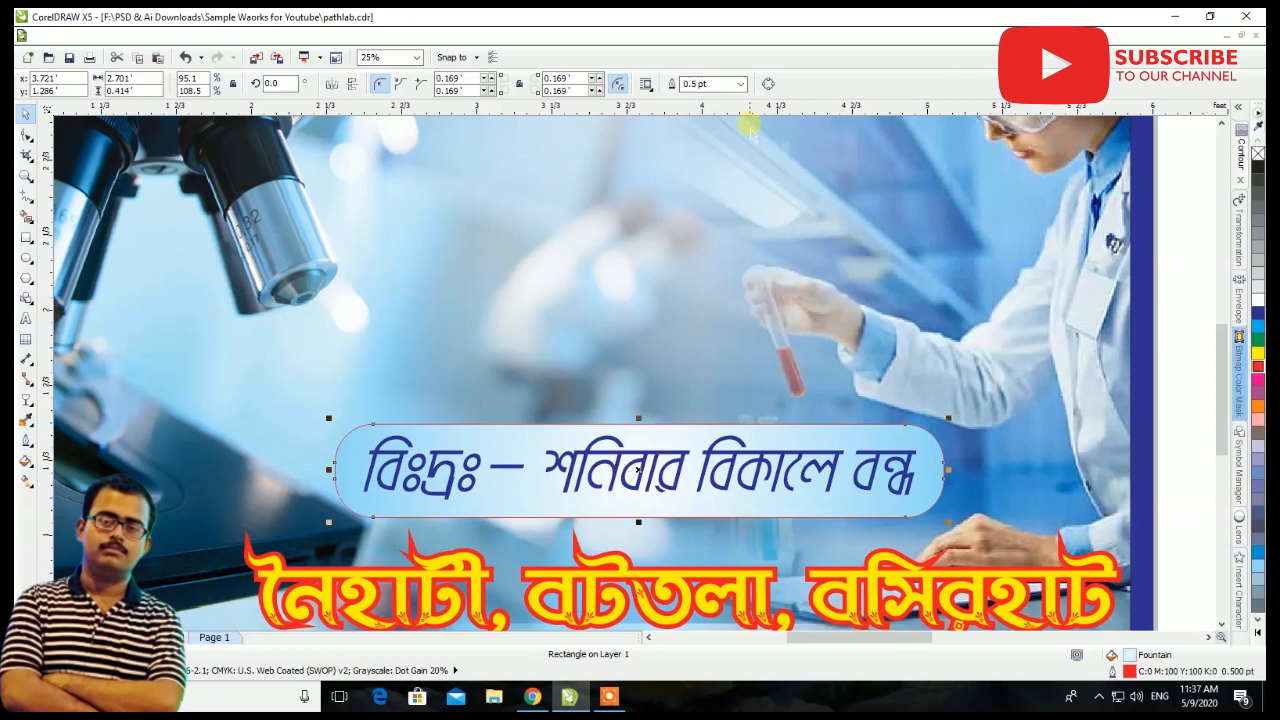
click(745, 86)
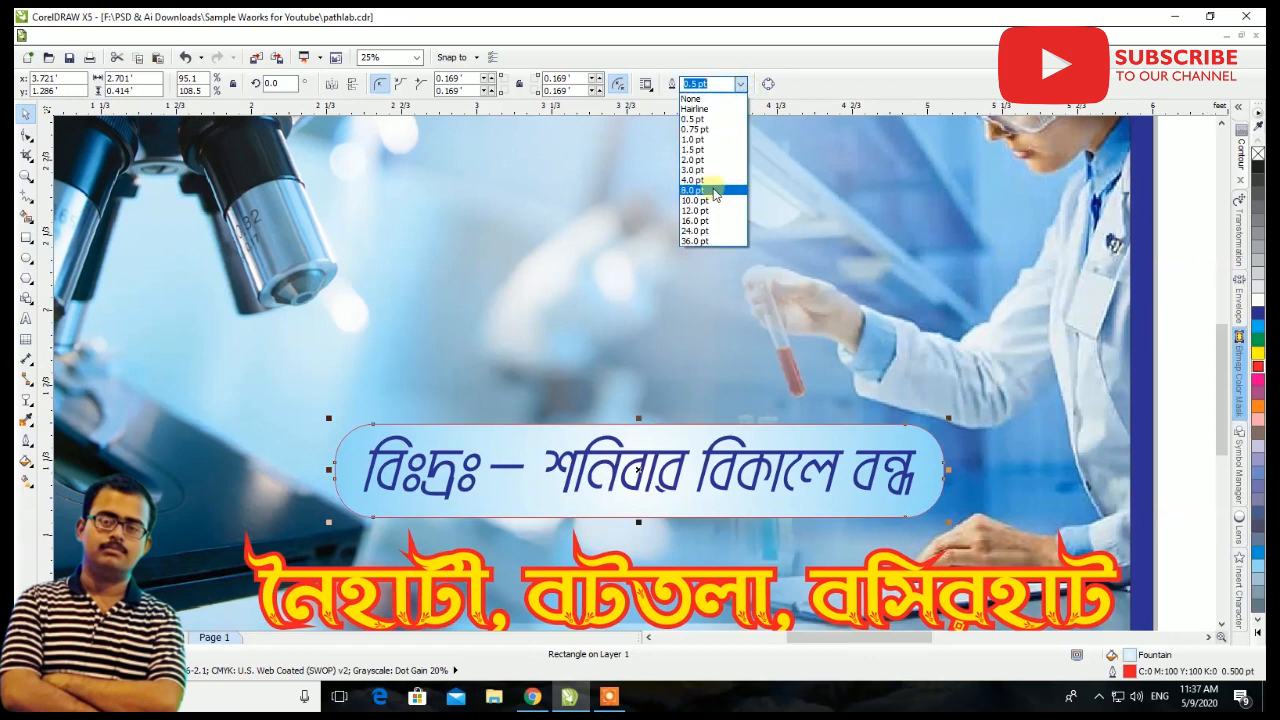
click(712, 187)
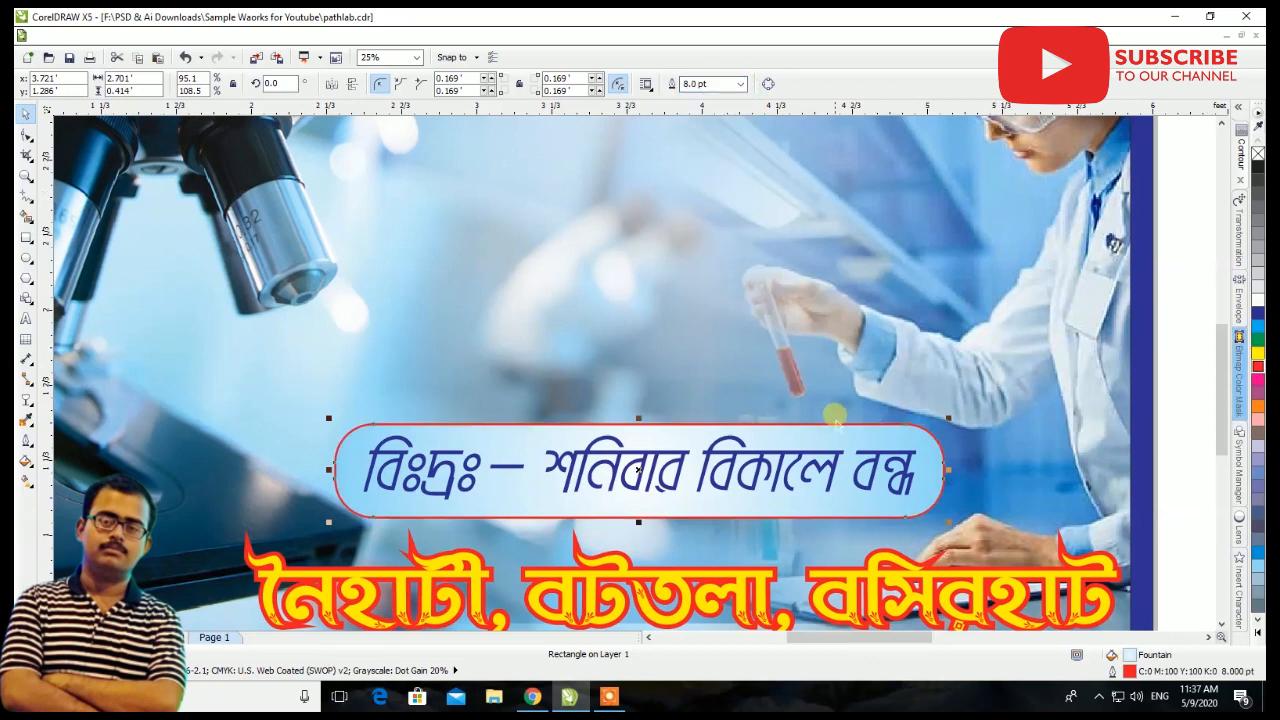
Try a one-step outside contour of 0.02 ft on the closing note and undo it
click(735, 447)
scroll(737, 450, up, 1)
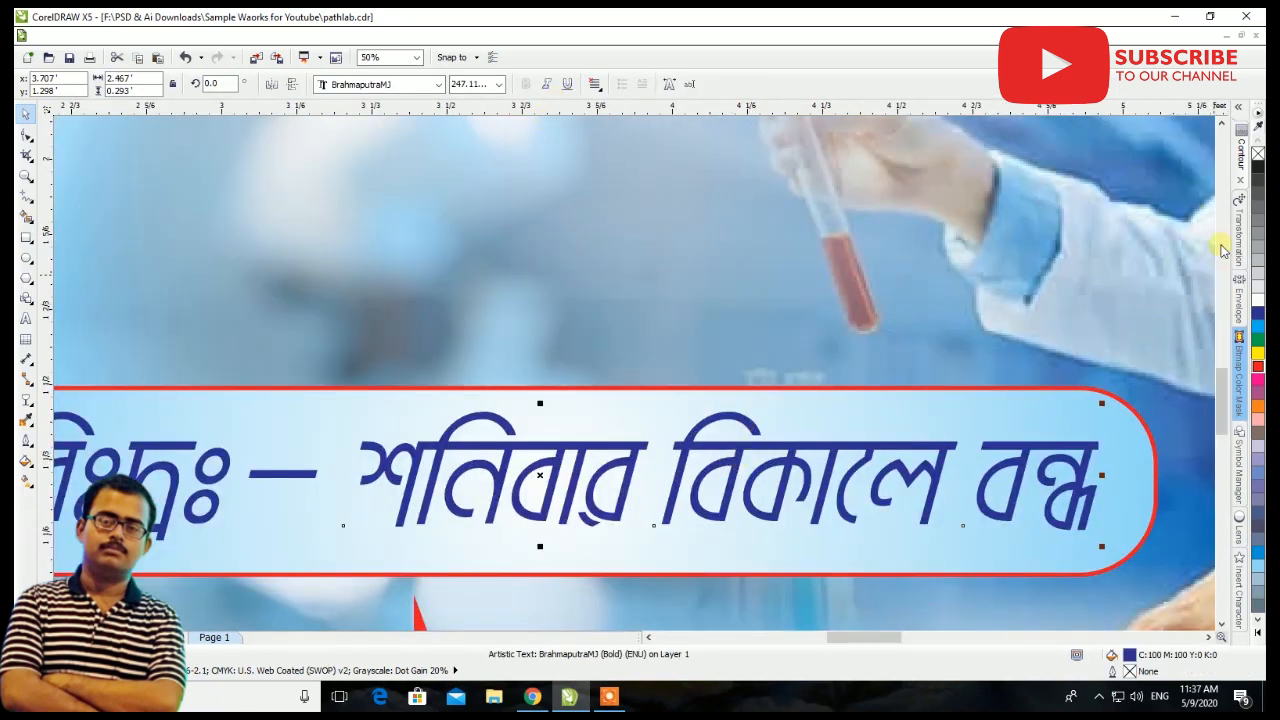
click(1242, 168)
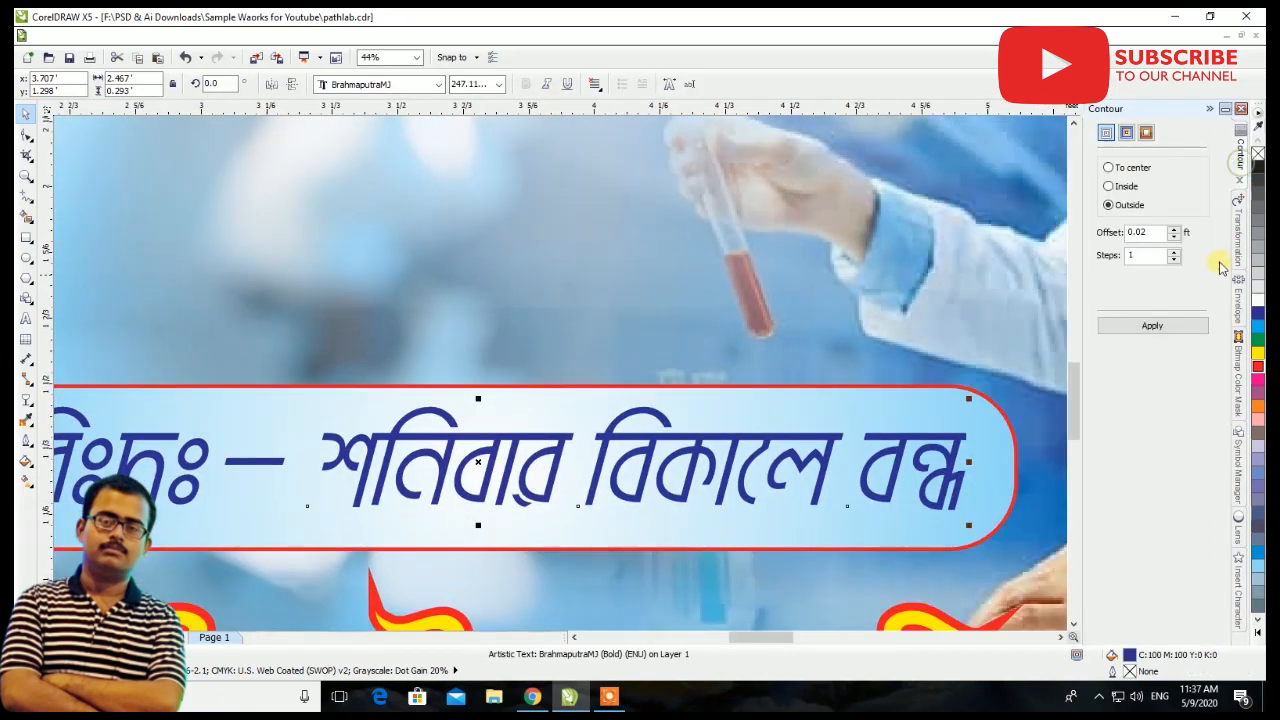
click(1153, 326)
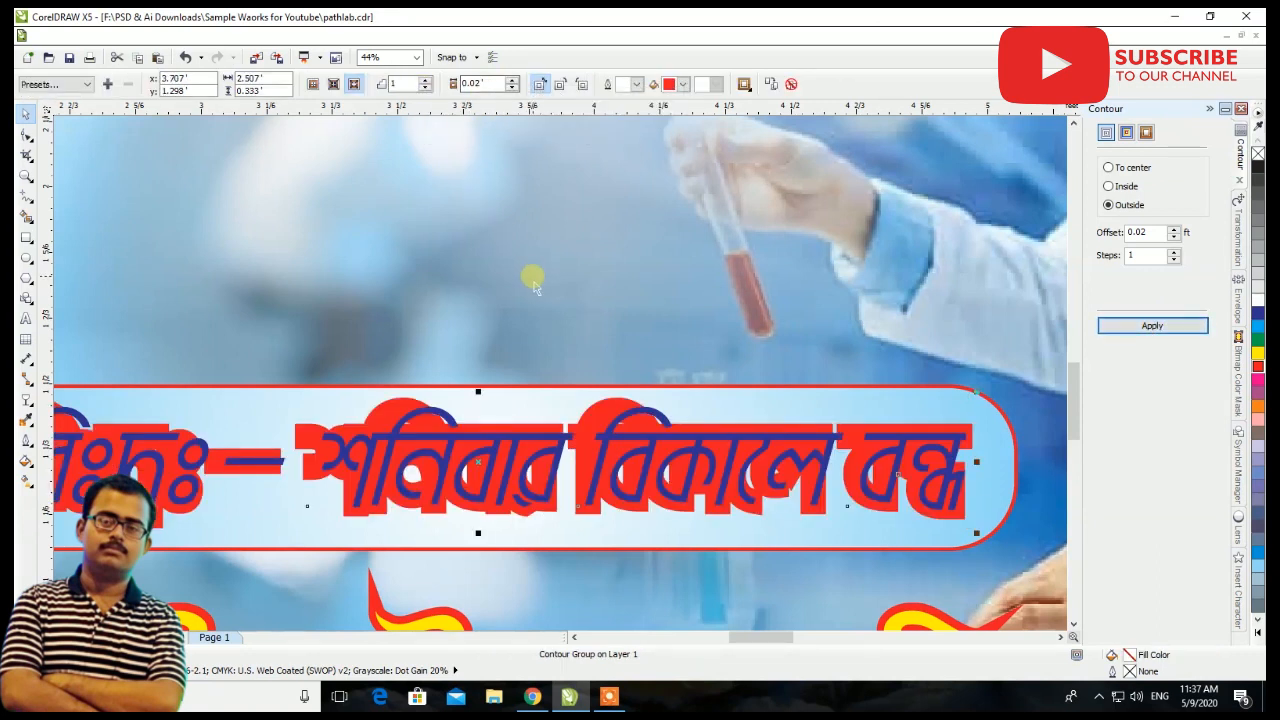
key(ctrl+z)
scroll(628, 390, down, 4)
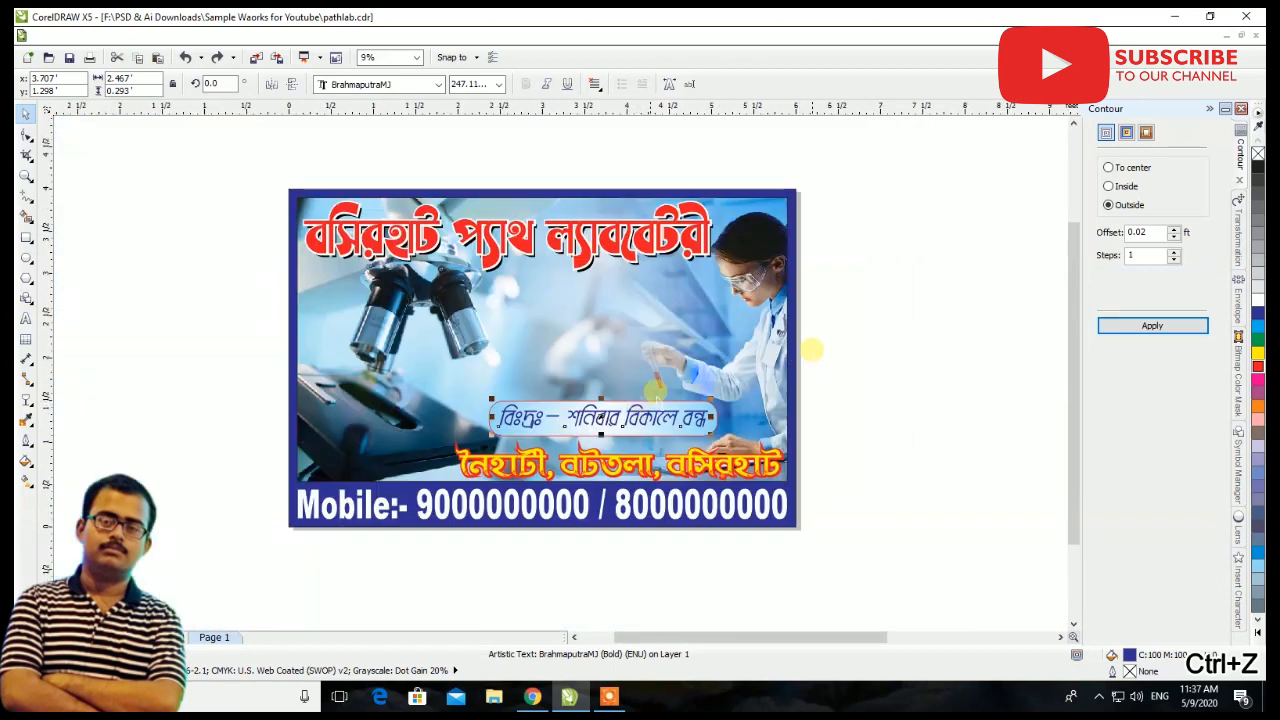
Stretch the closing note downward to a height of about 0.32 ft and shift it slightly left on the badge
click(897, 331)
scroll(650, 415, up, 4)
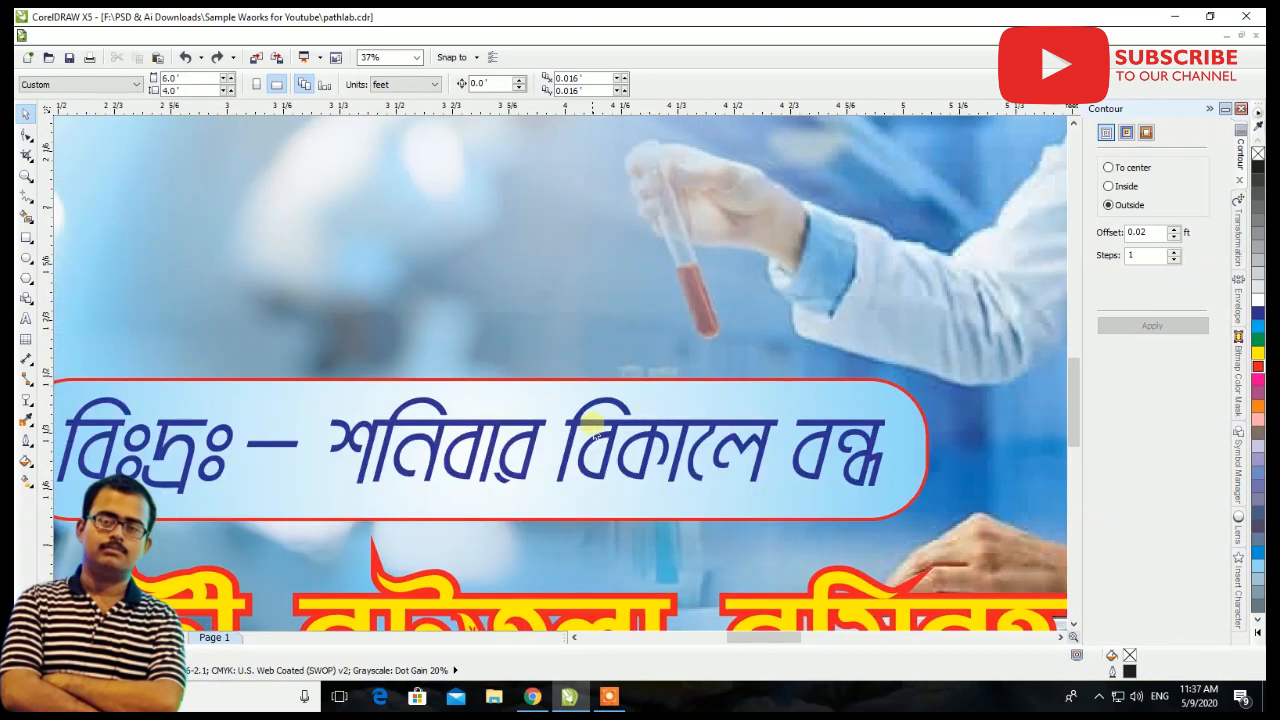
click(593, 436)
drag(465, 500, 465, 509)
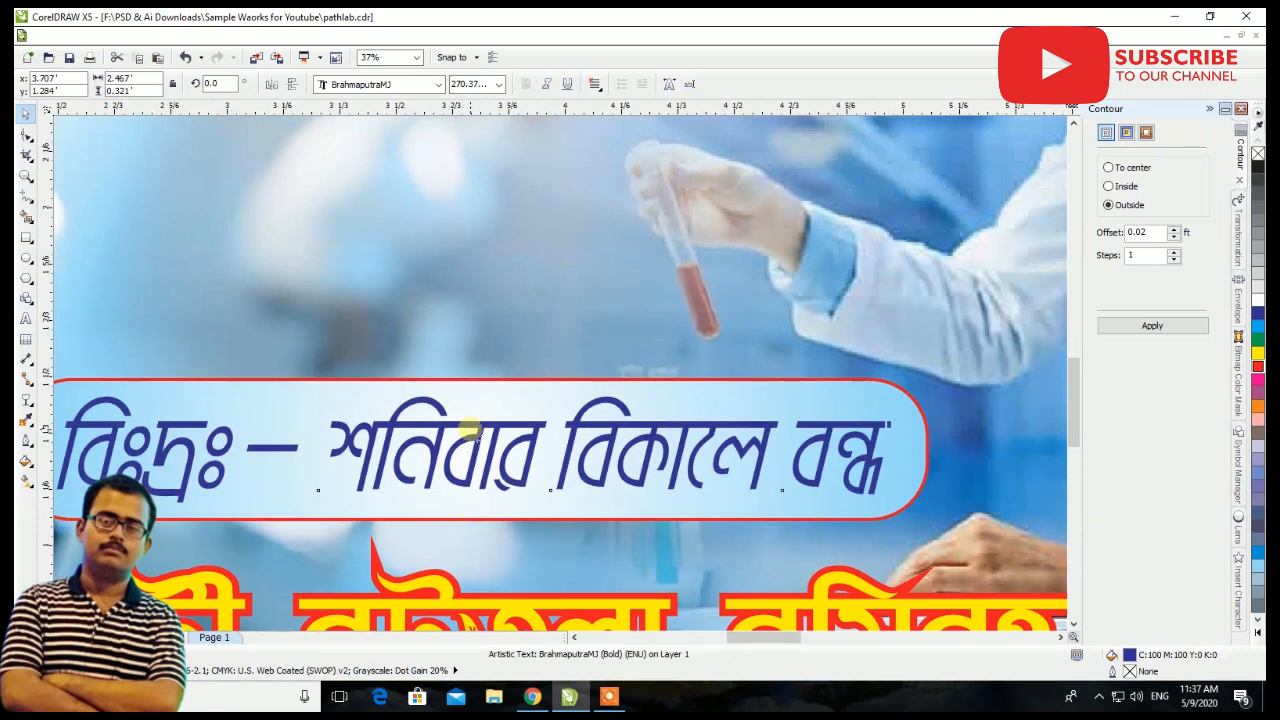
drag(470, 429, 459, 429)
Duplicate the closing note slightly down and right, fill the duplicate magenta, and bring the blue original to the front
scroll(640, 424, up, 2)
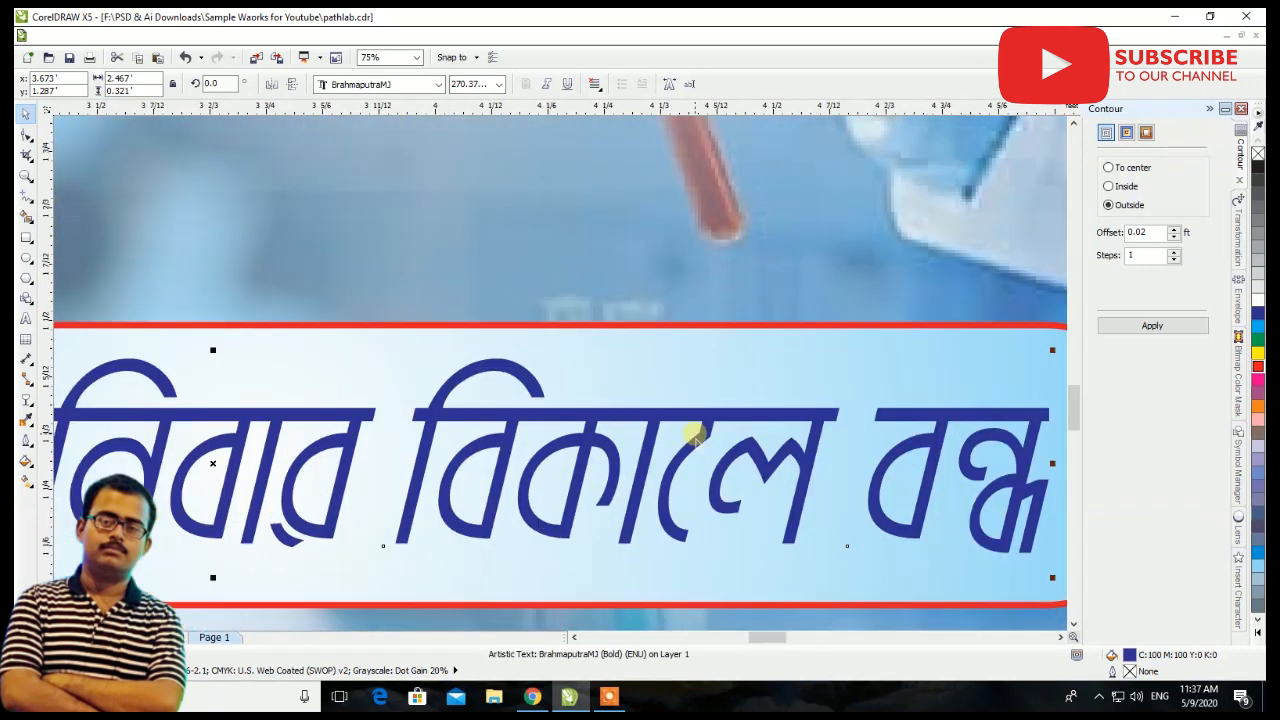
scroll(672, 406, down, 1)
drag(672, 405, 683, 421)
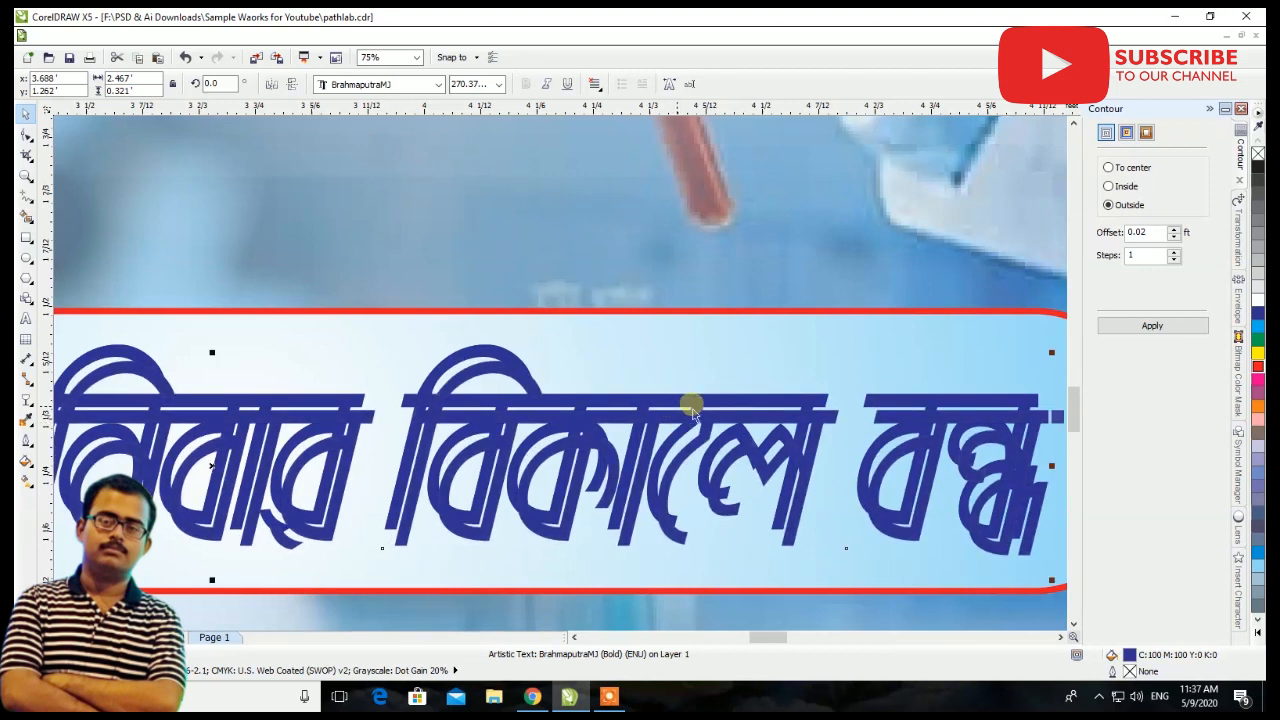
click(1258, 378)
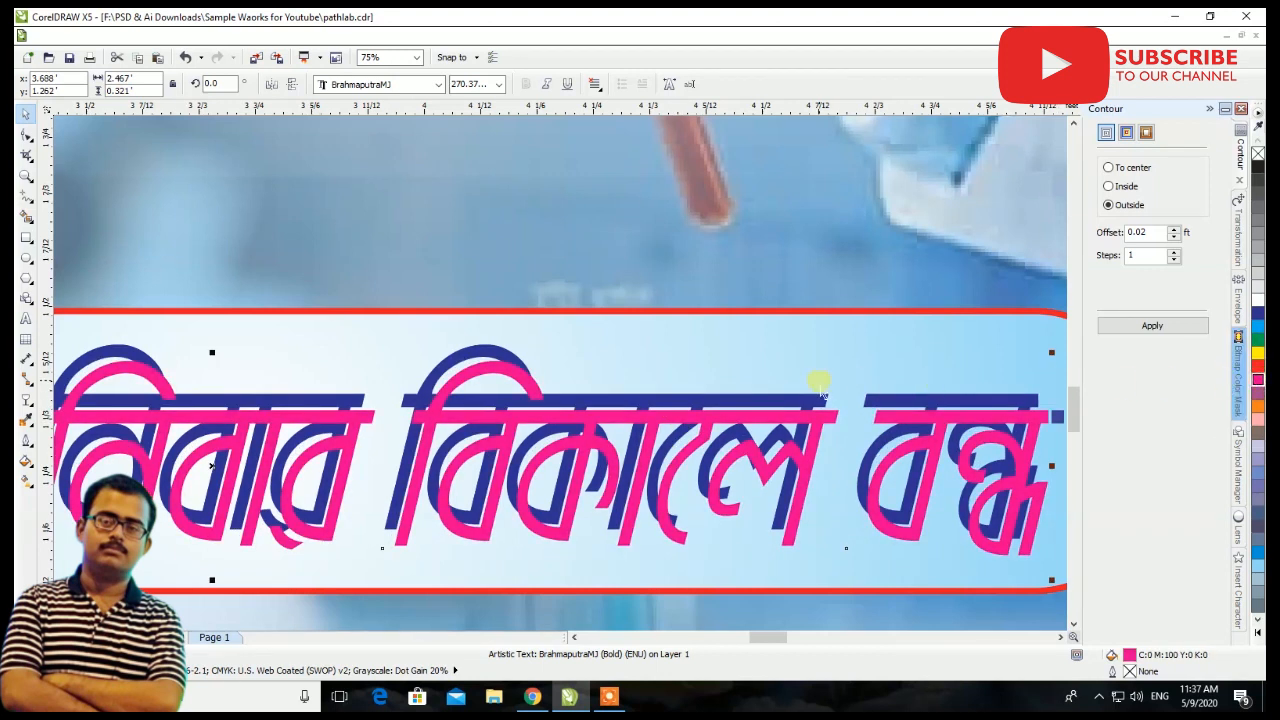
click(725, 405)
key(shift+Page_Up)
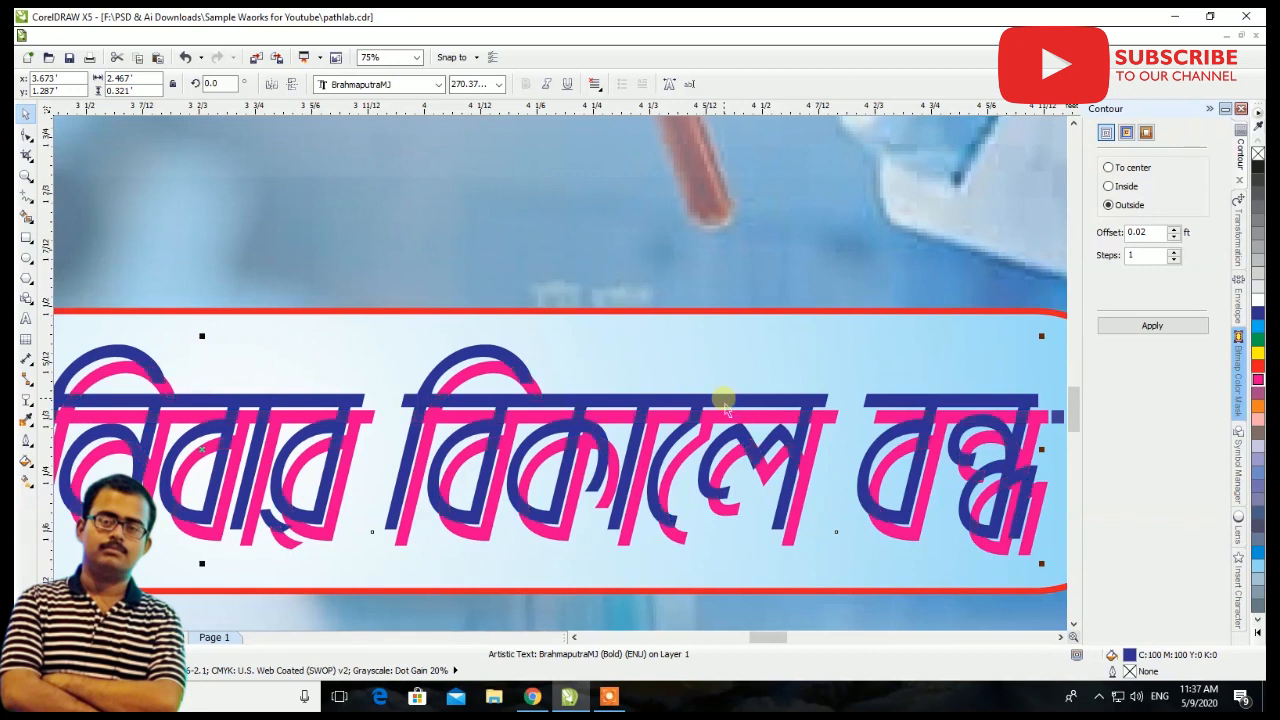
Try a 20-step blend between the magenta copy and the badge and undo it
click(27, 420)
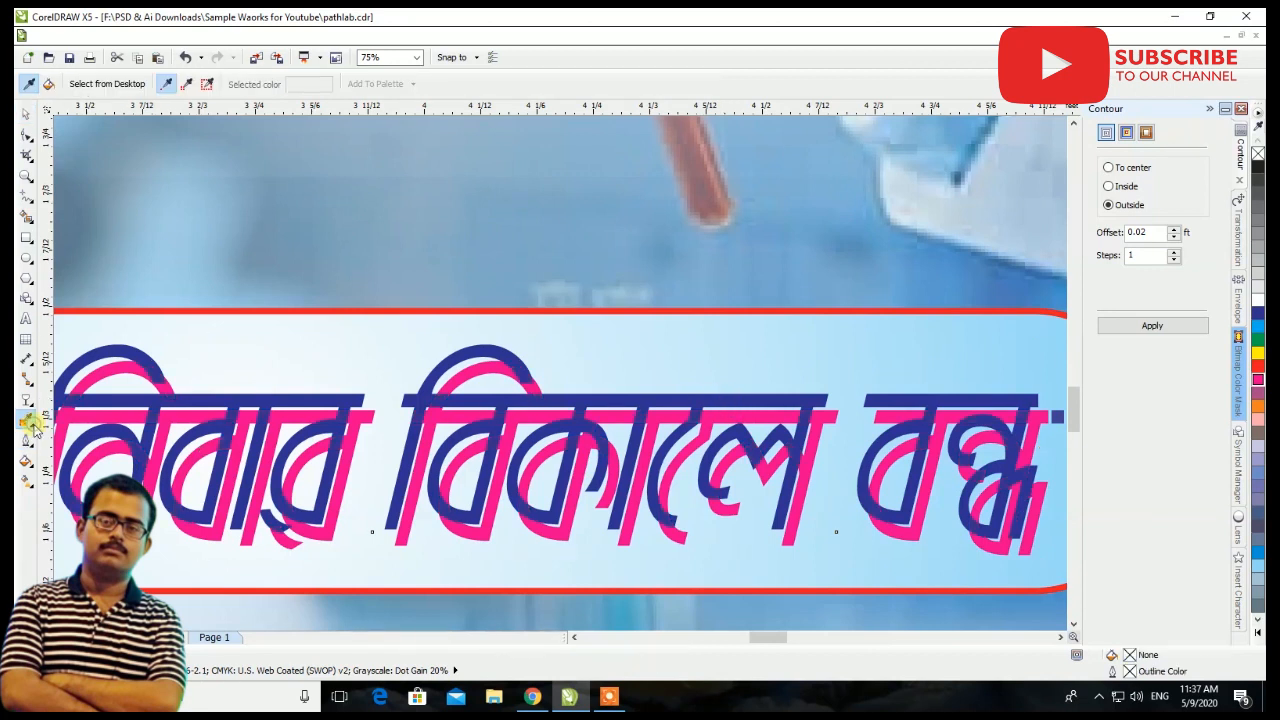
click(32, 425)
click(30, 403)
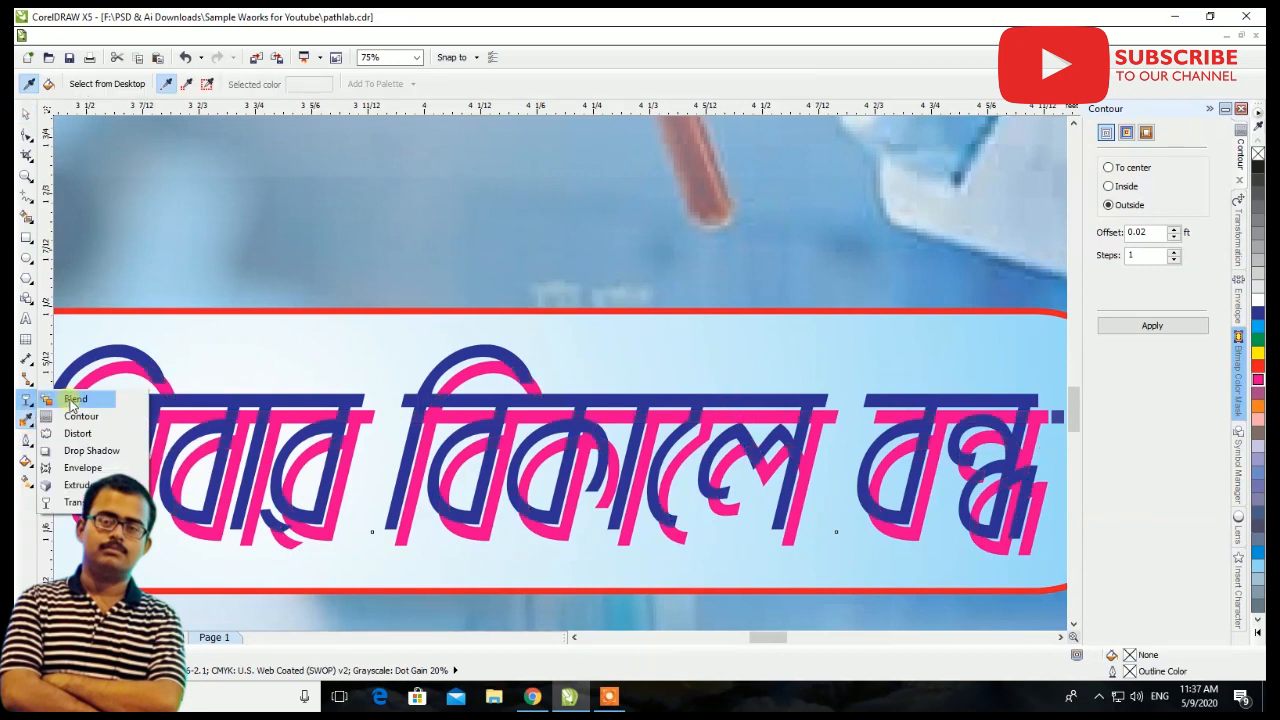
click(74, 400)
drag(340, 462, 390, 515)
key(ctrl+z)
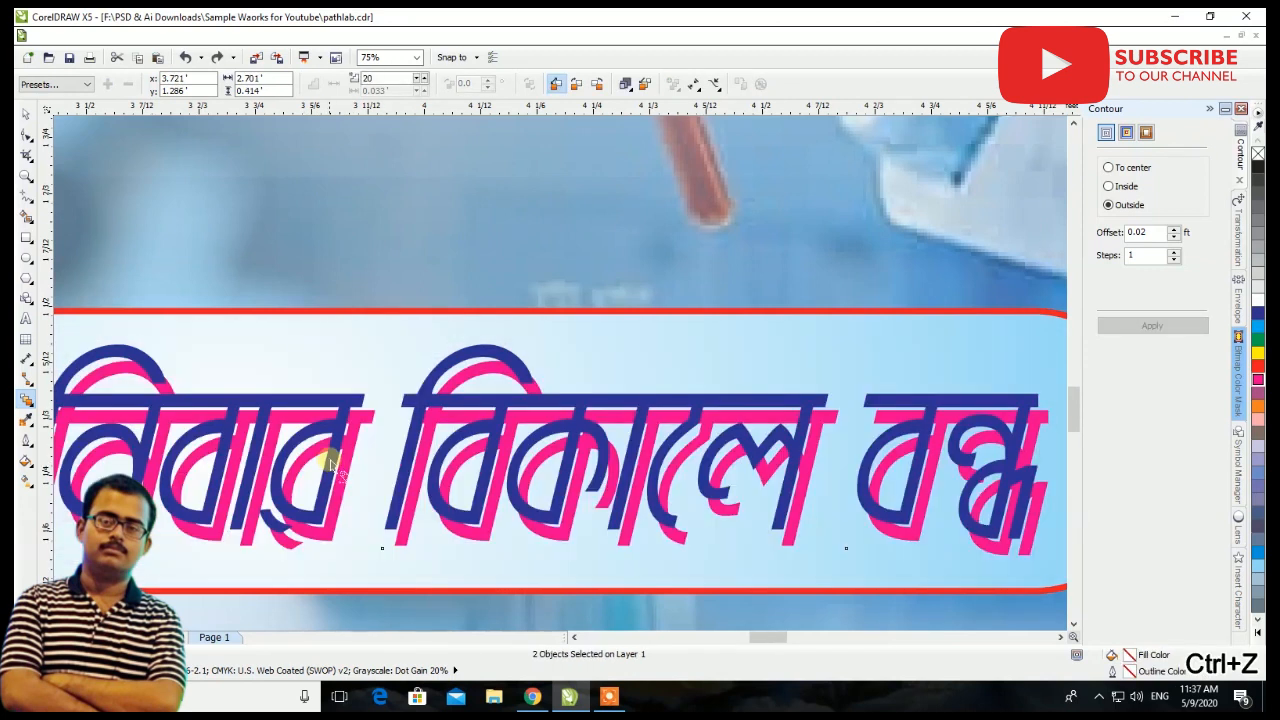
Restore the blend to inspect its effect around the closing note, and undo it again
key(ctrl+shift+z)
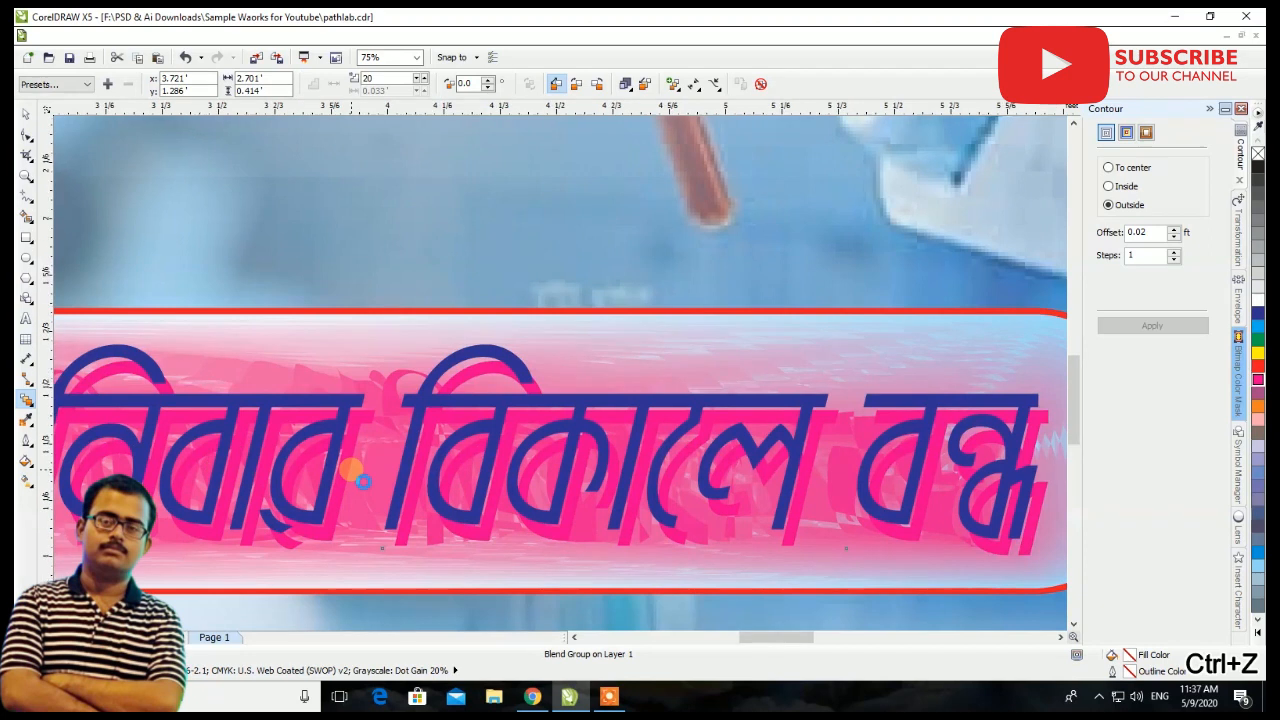
scroll(352, 470, down, 1)
scroll(674, 430, down, 1)
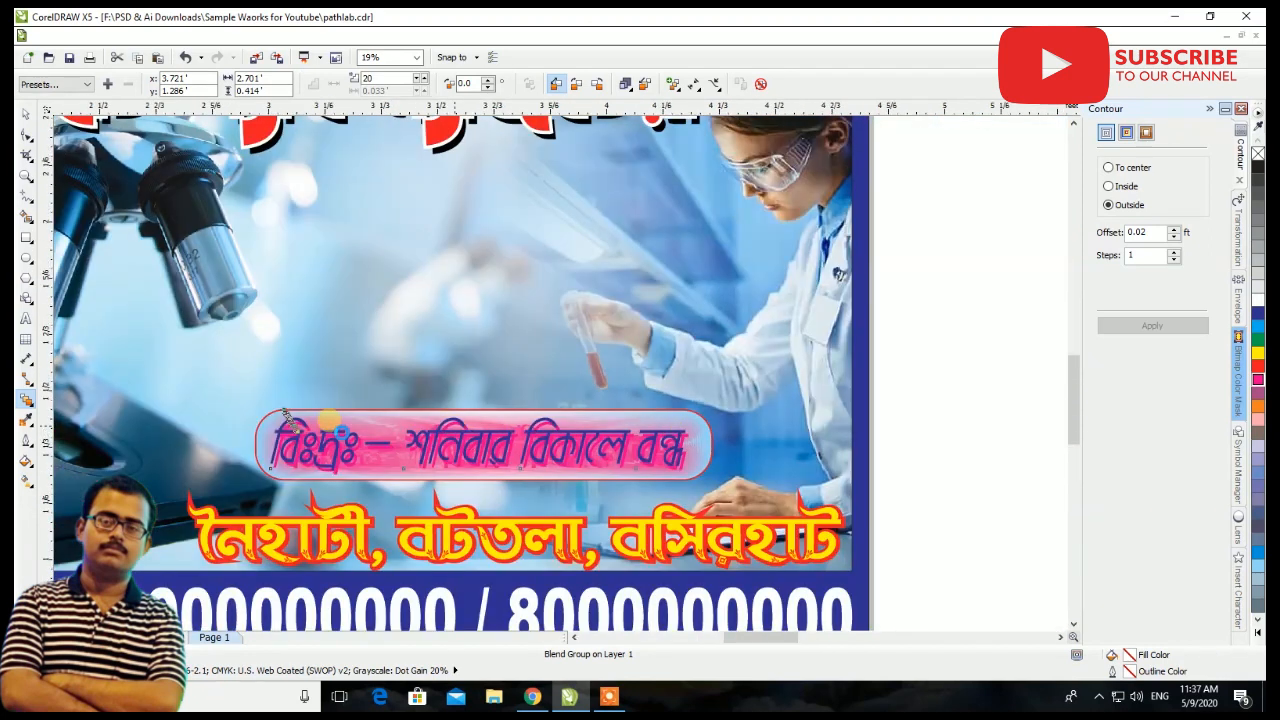
scroll(455, 430, up, 1)
scroll(273, 443, up, 1)
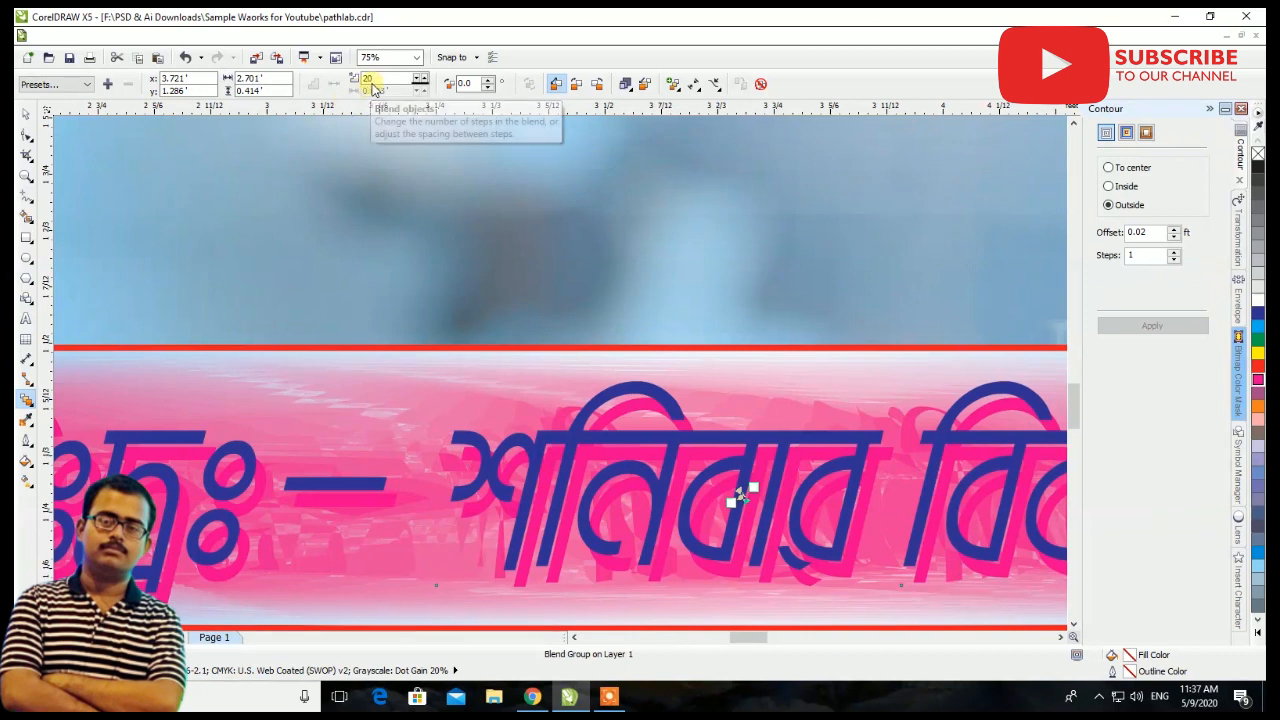
click(22, 118)
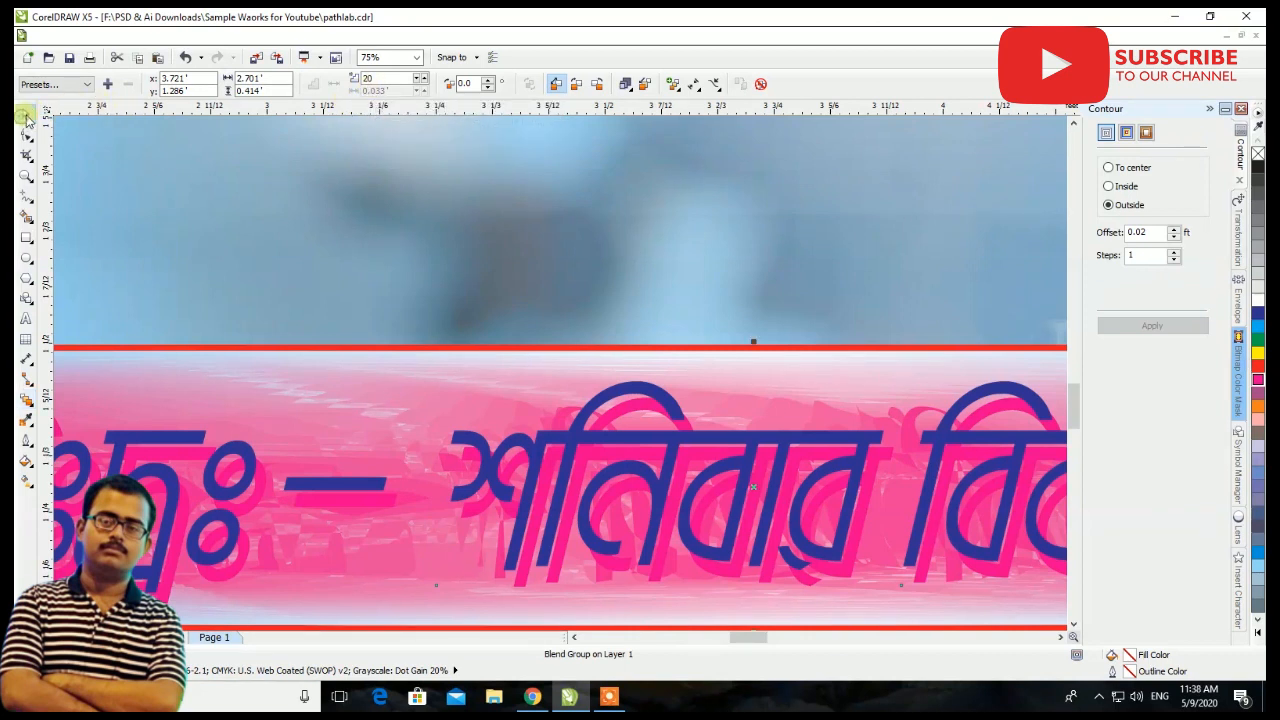
scroll(697, 462, down, 2)
key(ctrl+z)
scroll(697, 462, down, 2)
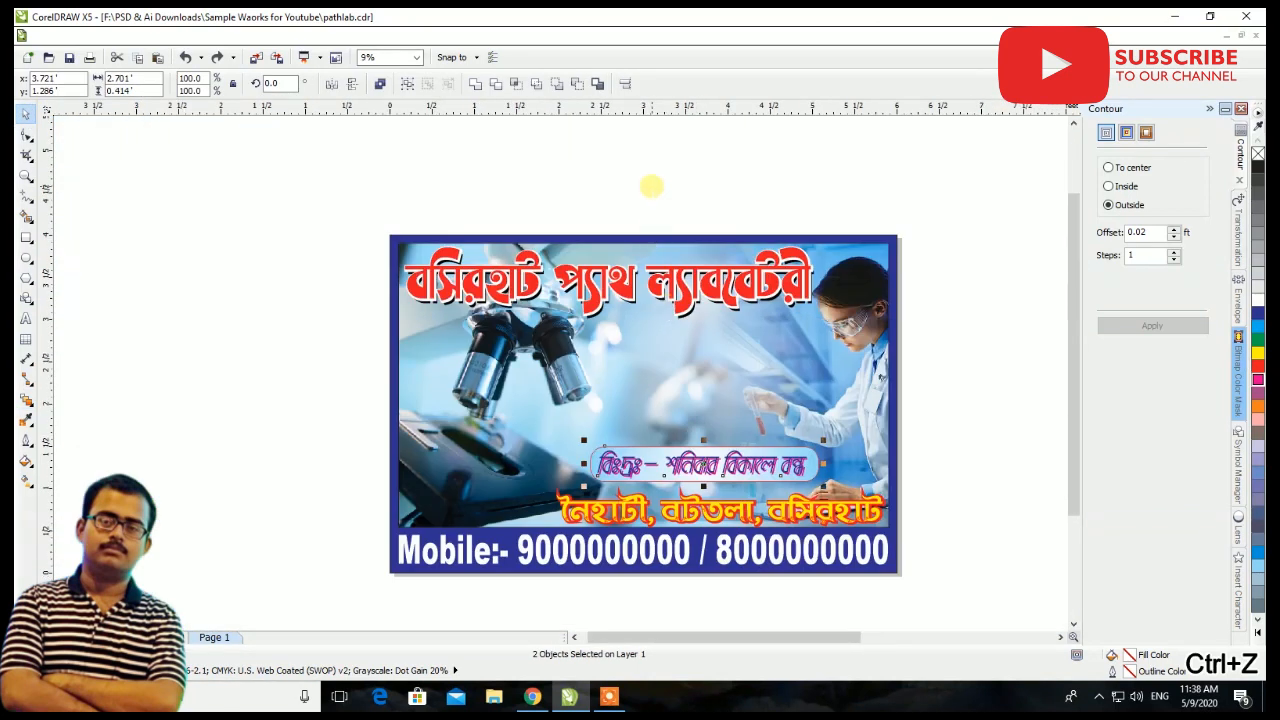
Set the document units to millimeters with nothing selected
click(560, 131)
click(380, 86)
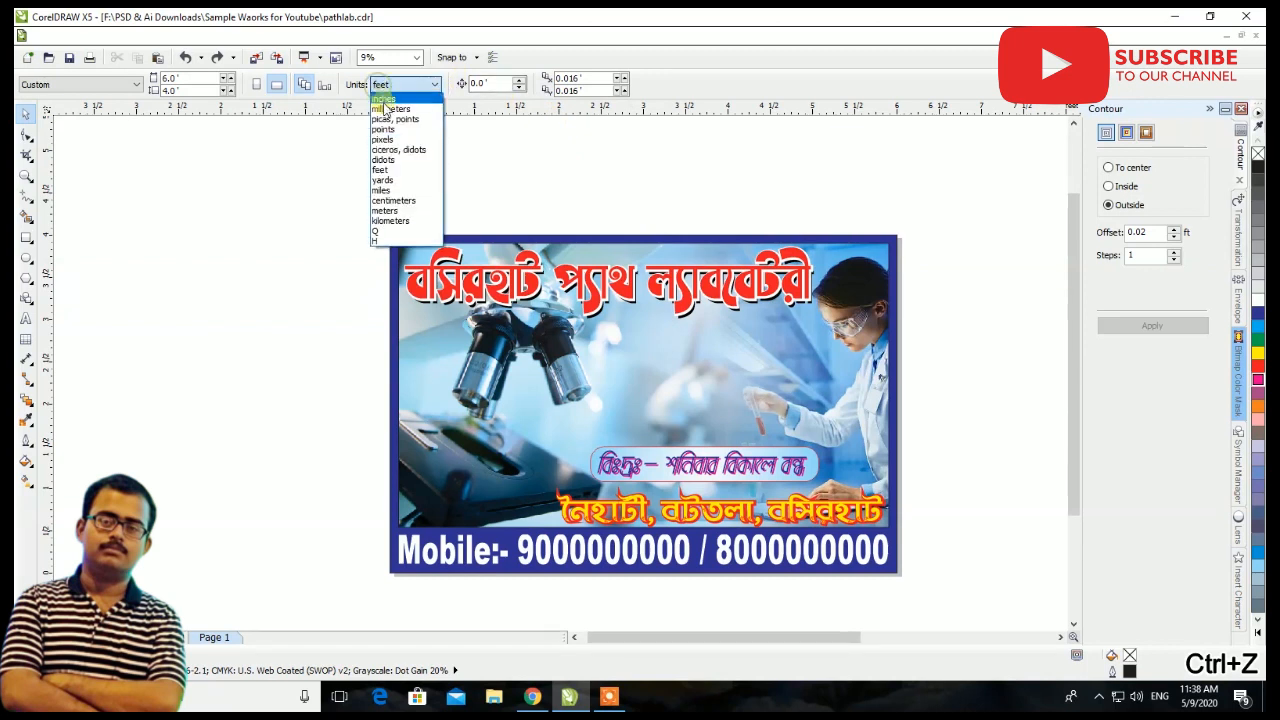
click(385, 100)
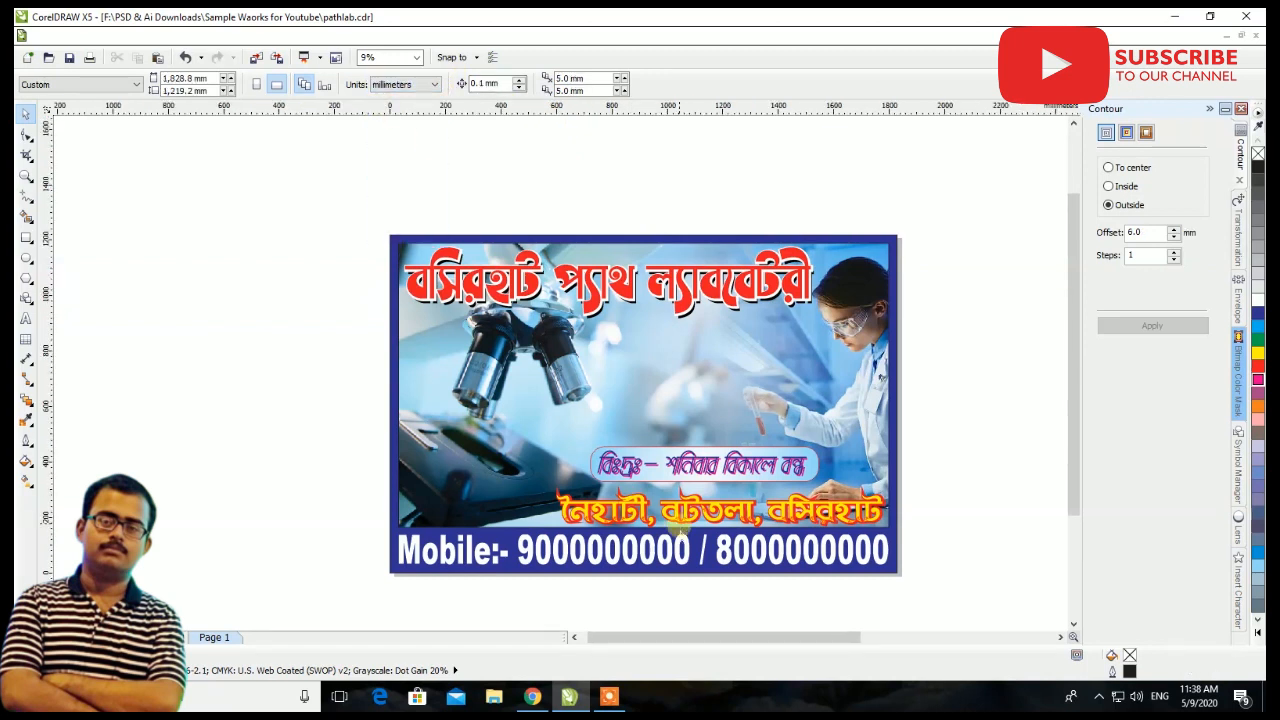
Move the magenta copy of the closing note up and left, closer to the blue original, and fill it white
scroll(636, 517, up, 6)
scroll(673, 324, down, 2)
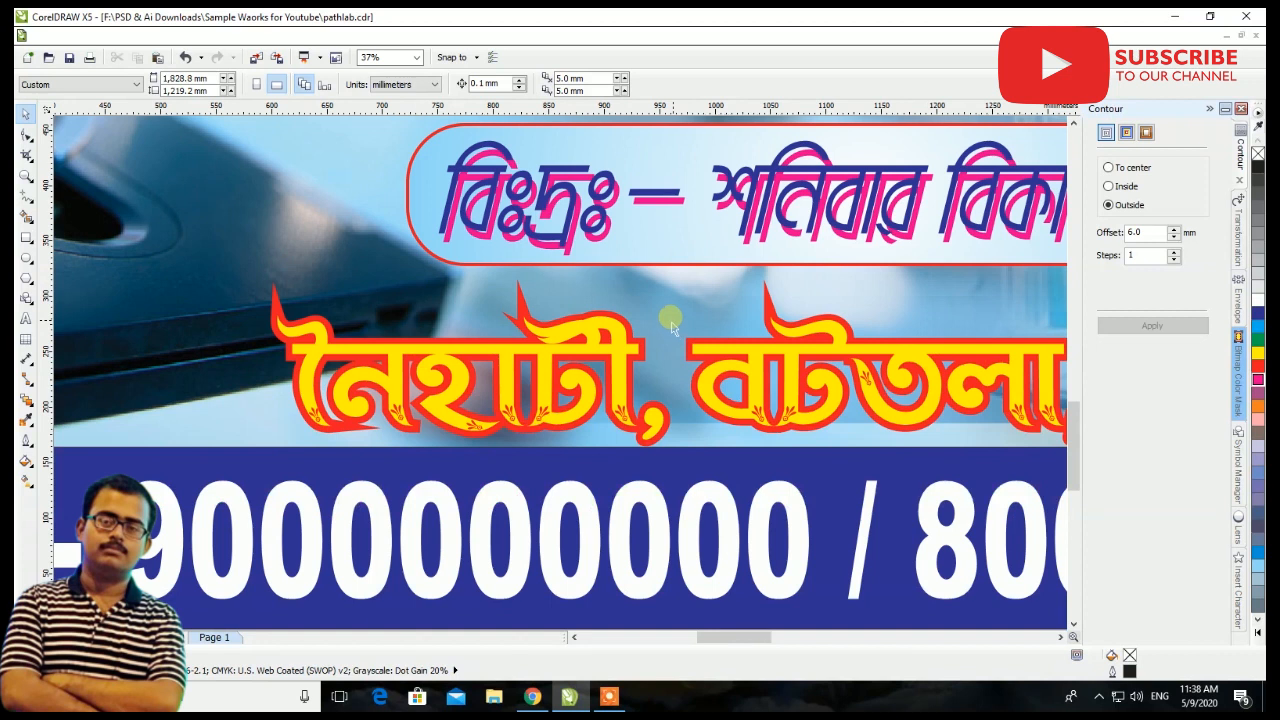
scroll(577, 195, up, 4)
scroll(568, 188, up, 6)
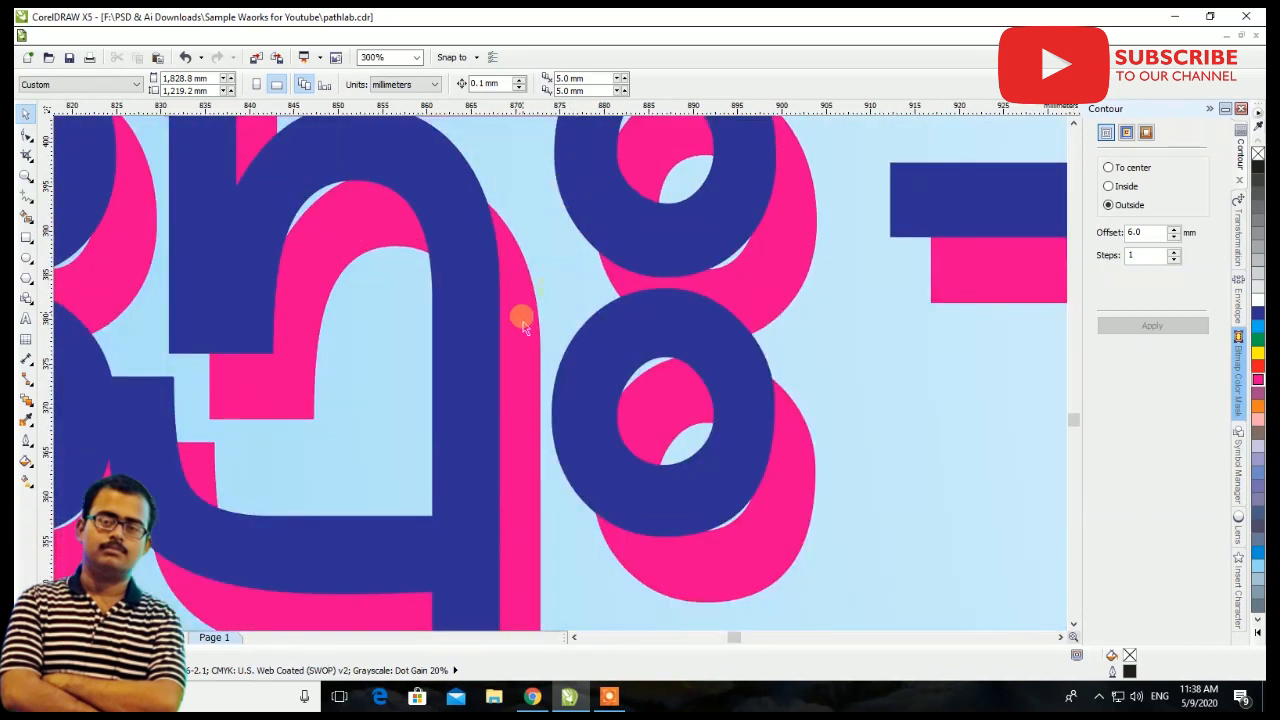
click(529, 308)
drag(521, 336, 508, 318)
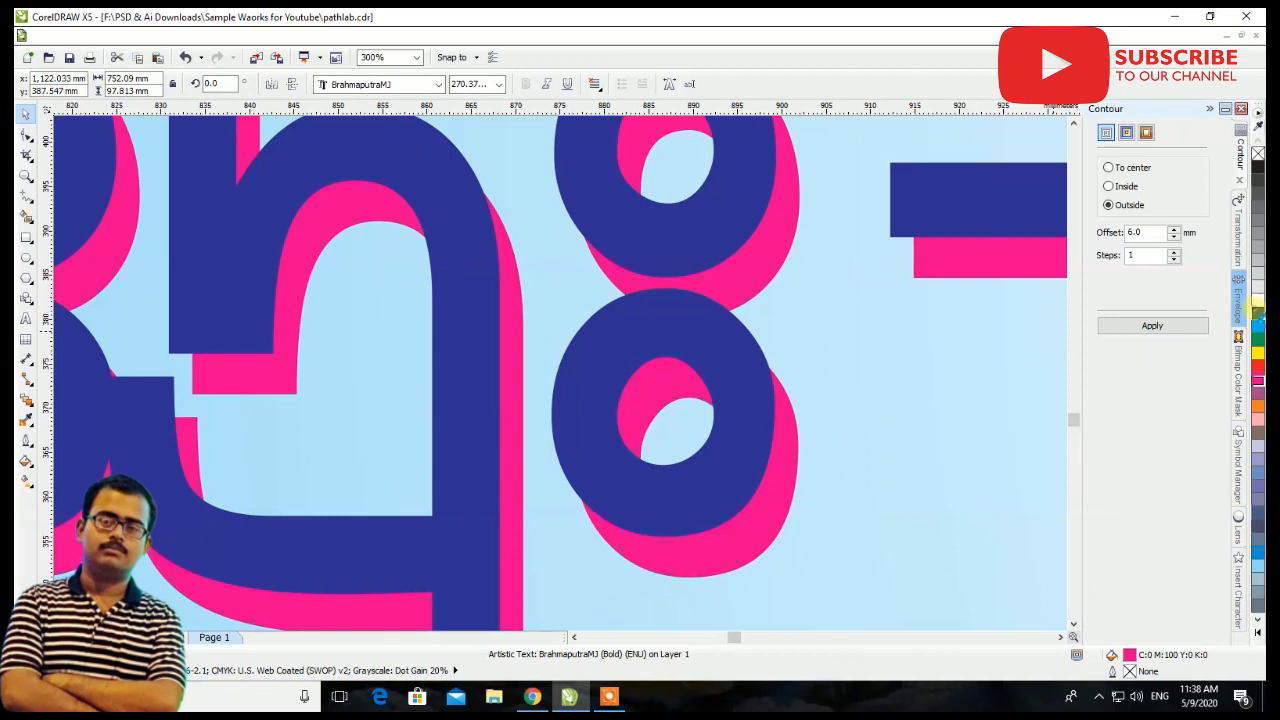
click(1258, 312)
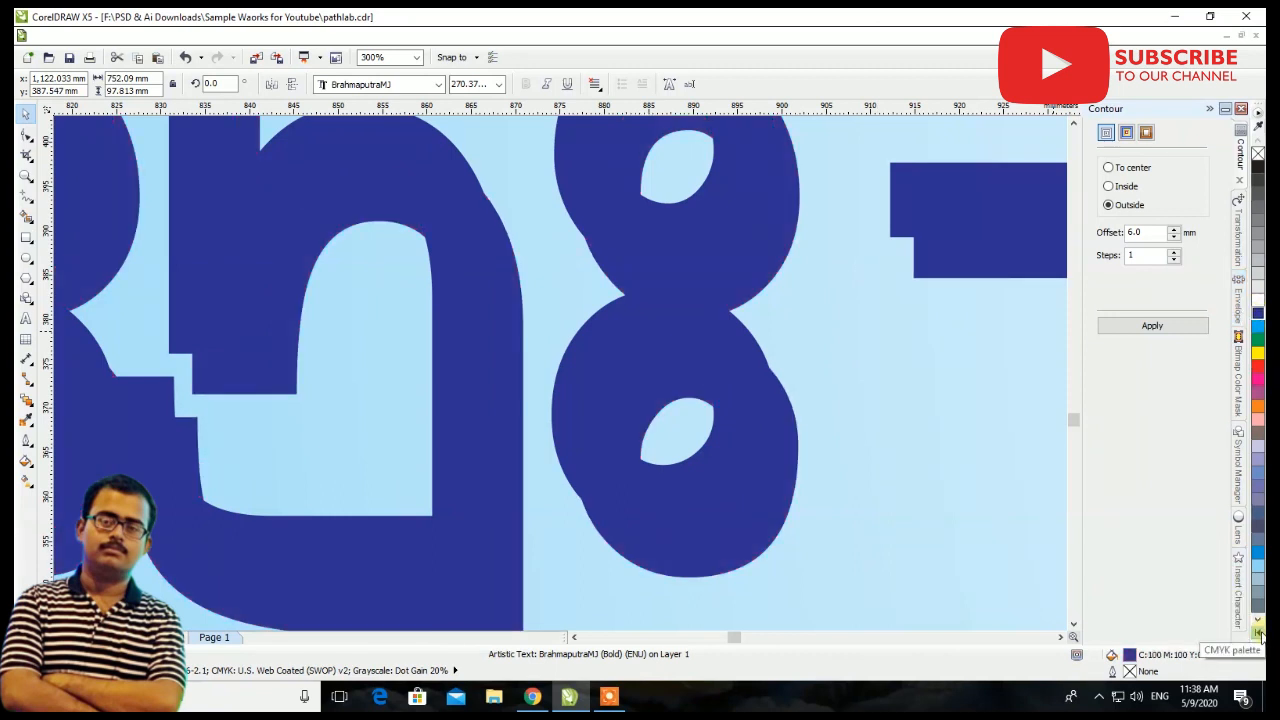
click(1257, 299)
Duplicate the white copy slightly down and right, fill the duplicate black, and place it behind the white copy
drag(784, 478, 905, 472)
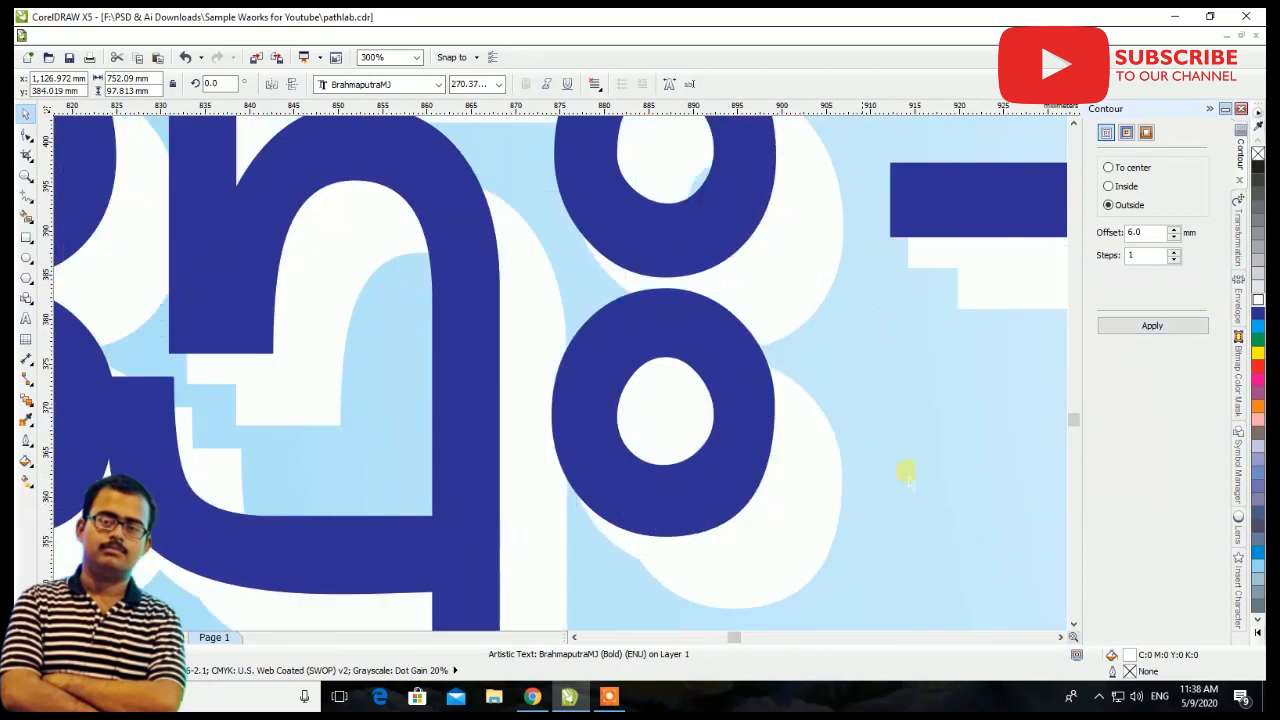
click(1258, 160)
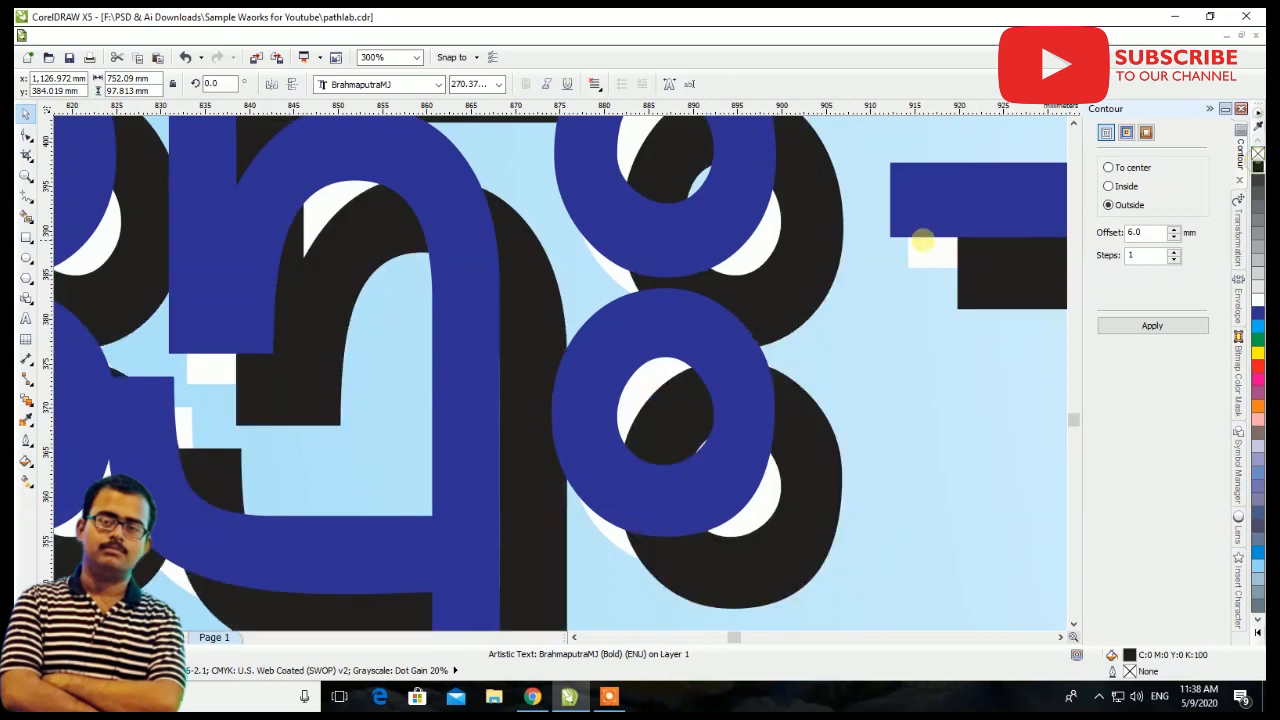
shift+click(619, 279)
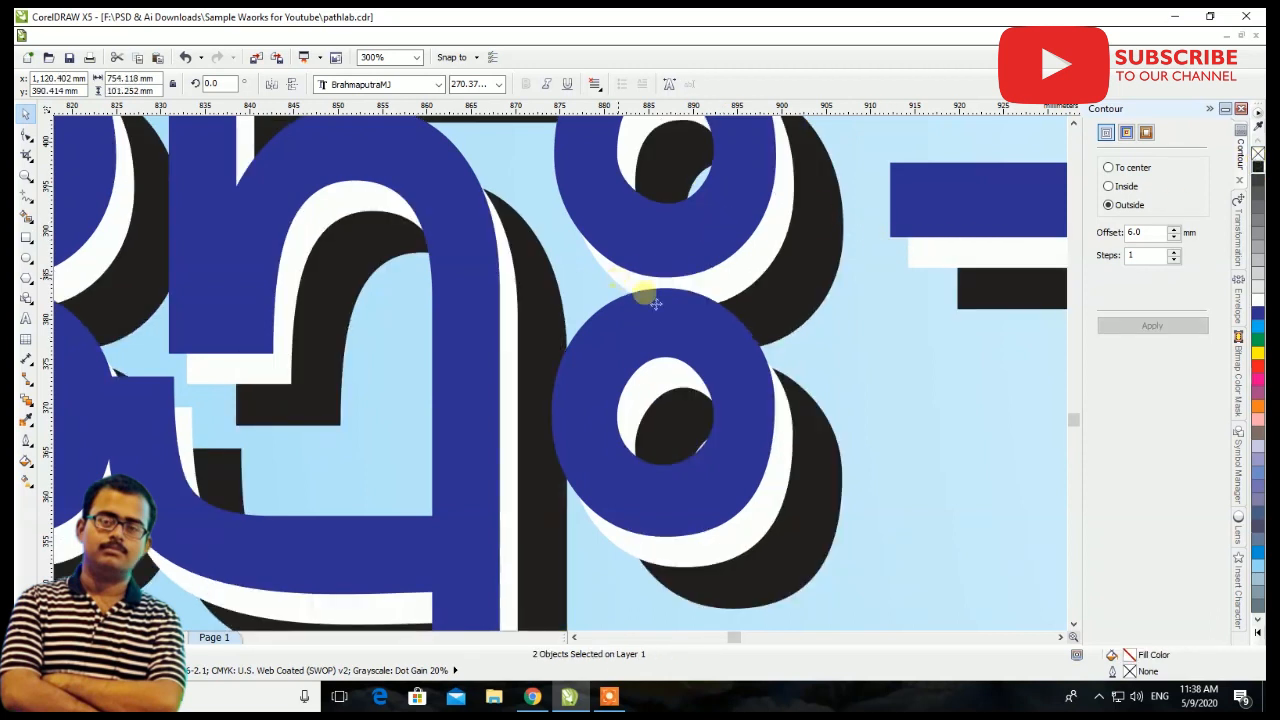
Move the black copy of the closing note up and left so it sits closer behind the white copy
scroll(720, 440, down, 6)
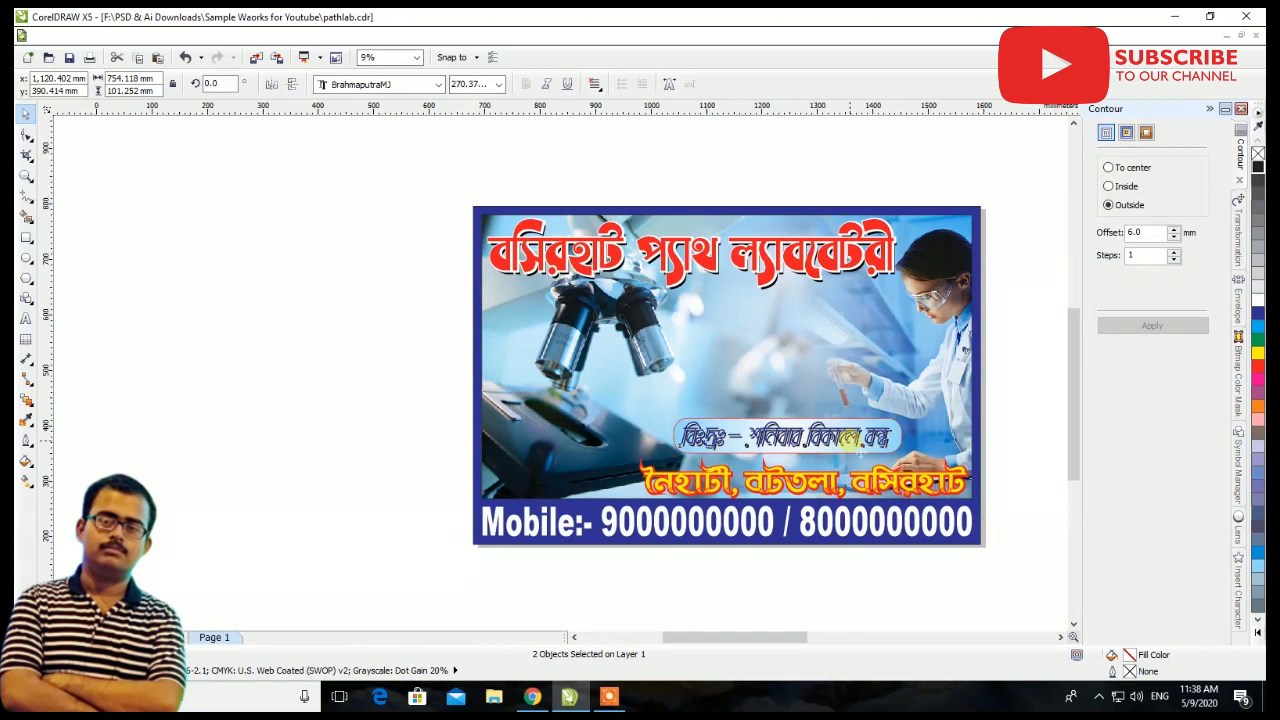
scroll(818, 430, up, 5)
drag(820, 425, 806, 407)
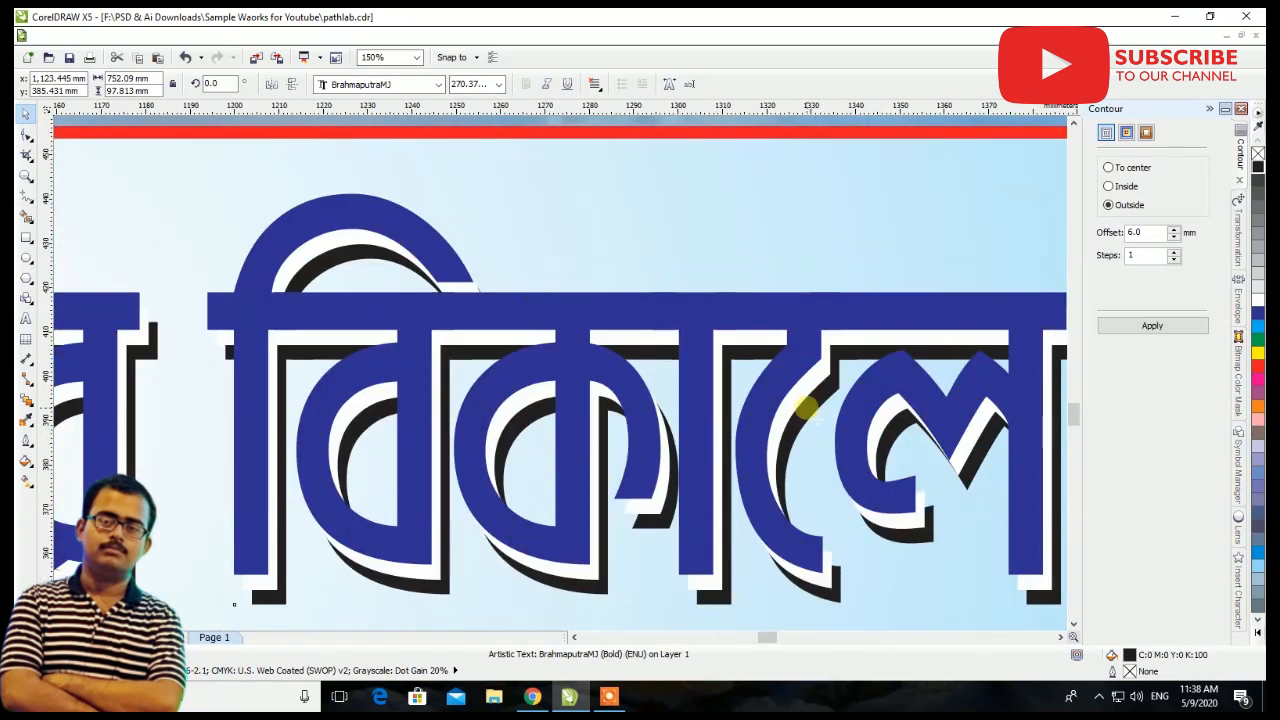
Fill the white copy of the closing note yellow
scroll(806, 407, down, 4)
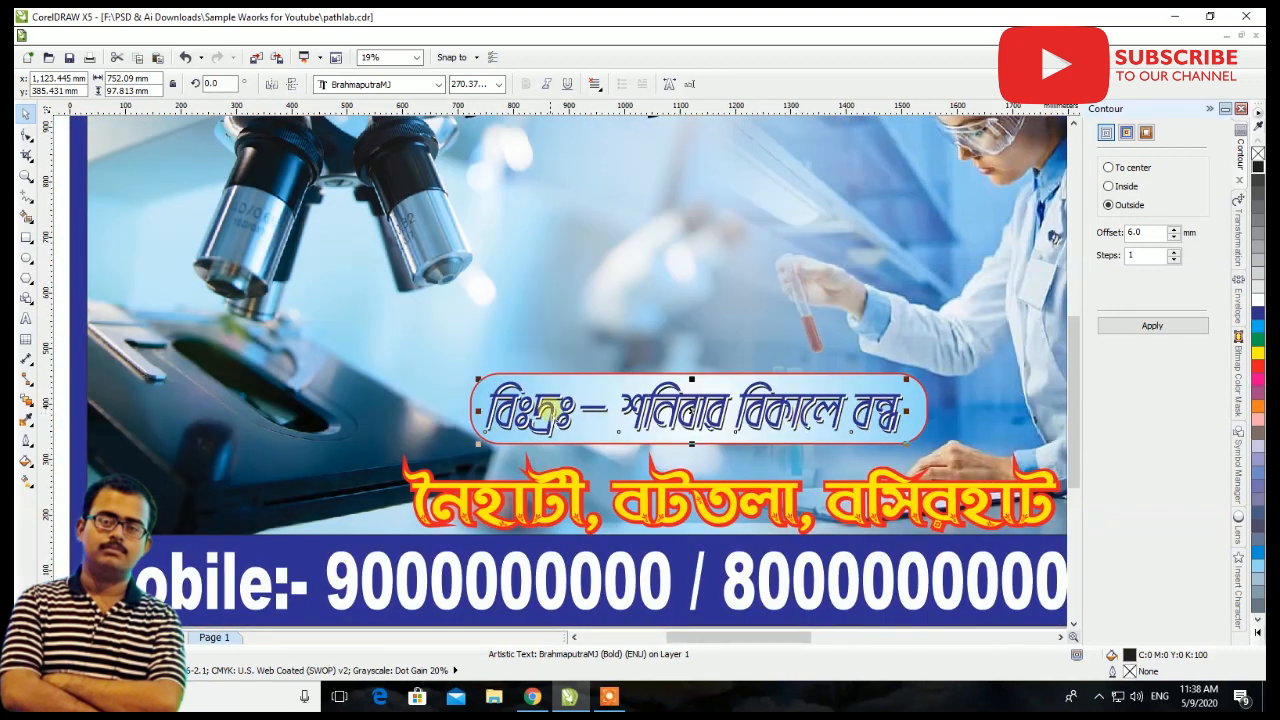
scroll(563, 418, up, 4)
click(560, 465)
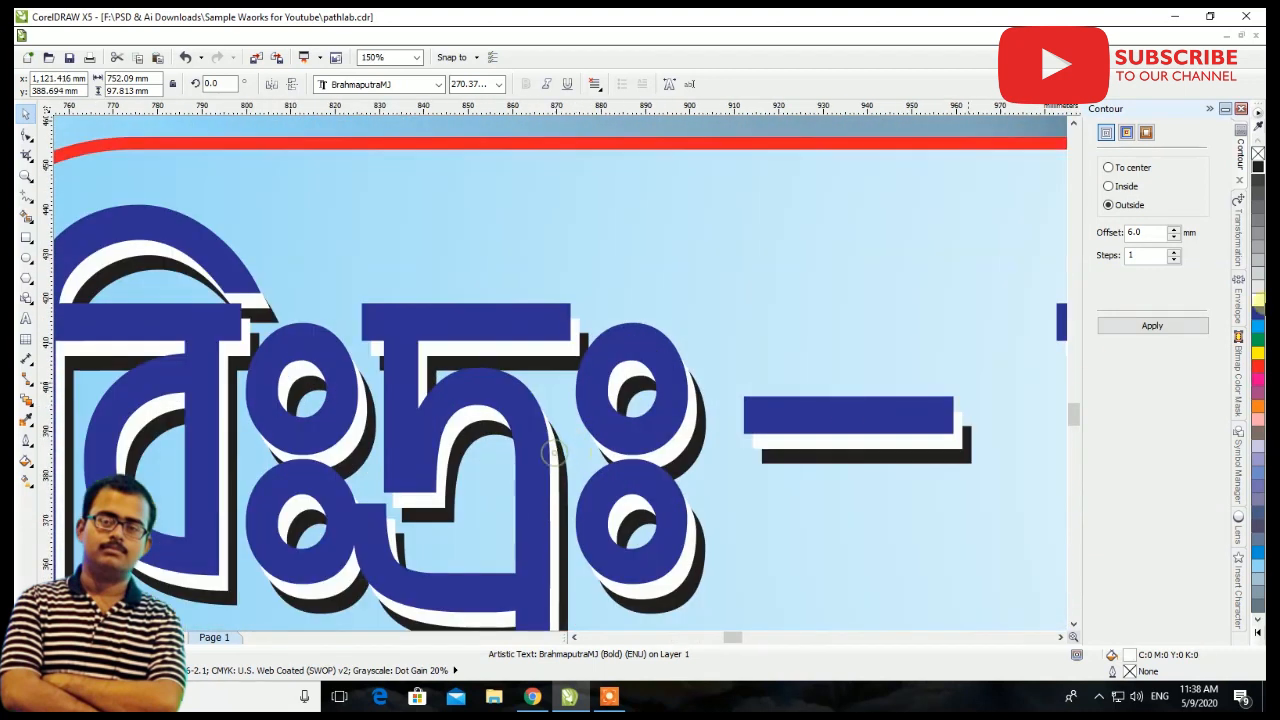
click(1258, 353)
scroll(455, 420, down, 4)
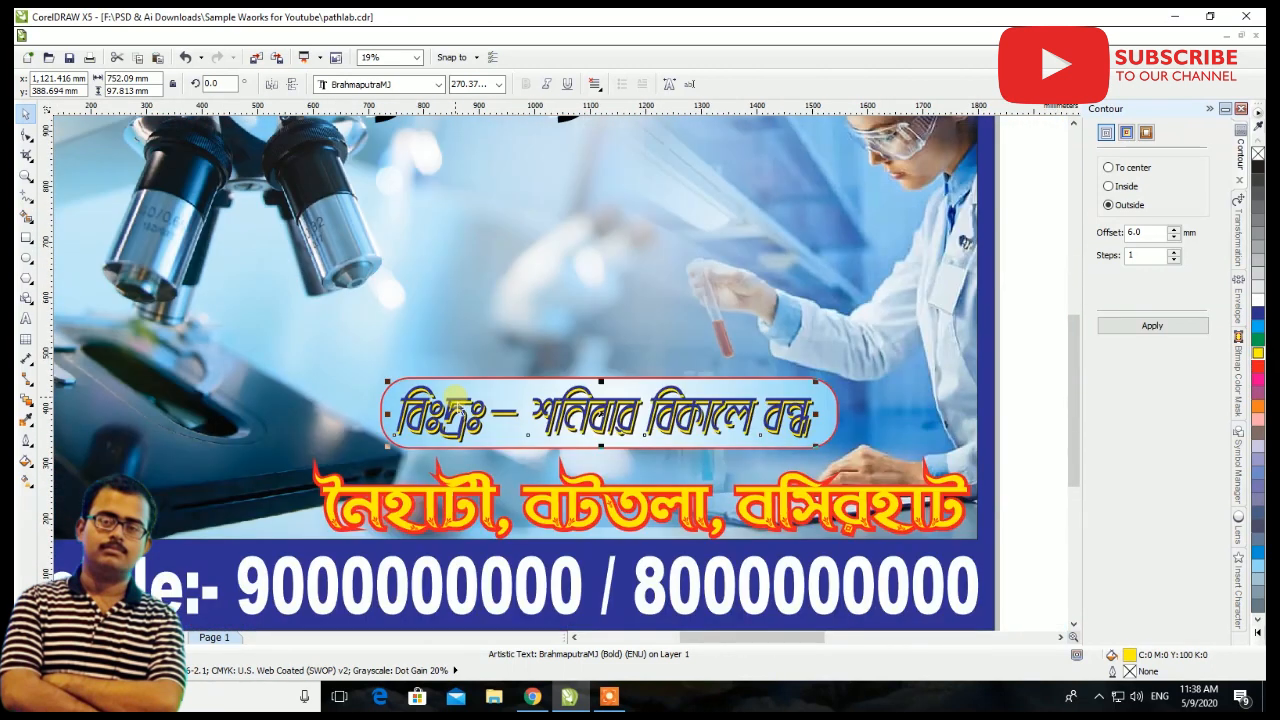
Try to move the yellow copy of the closing note up and left, closer behind the blue original
scroll(797, 398, up, 1)
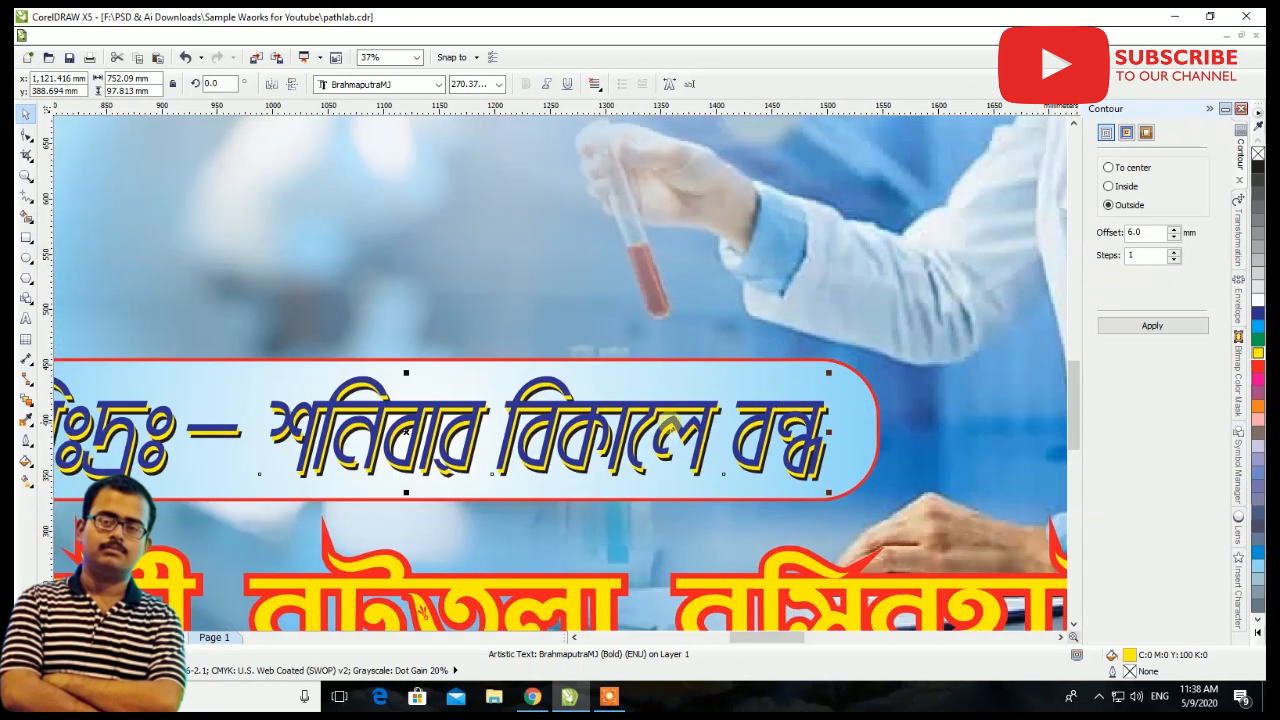
scroll(740, 440, up, 4)
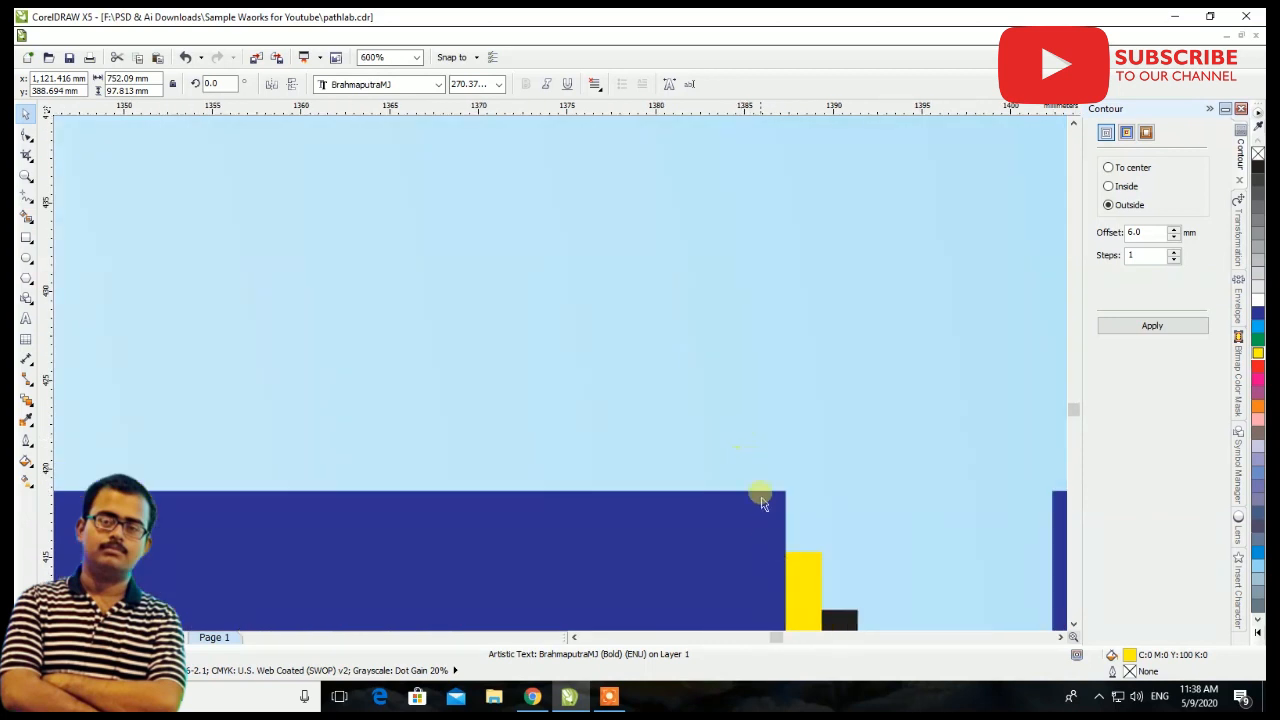
scroll(767, 548, down, 1)
scroll(770, 541, down, 4)
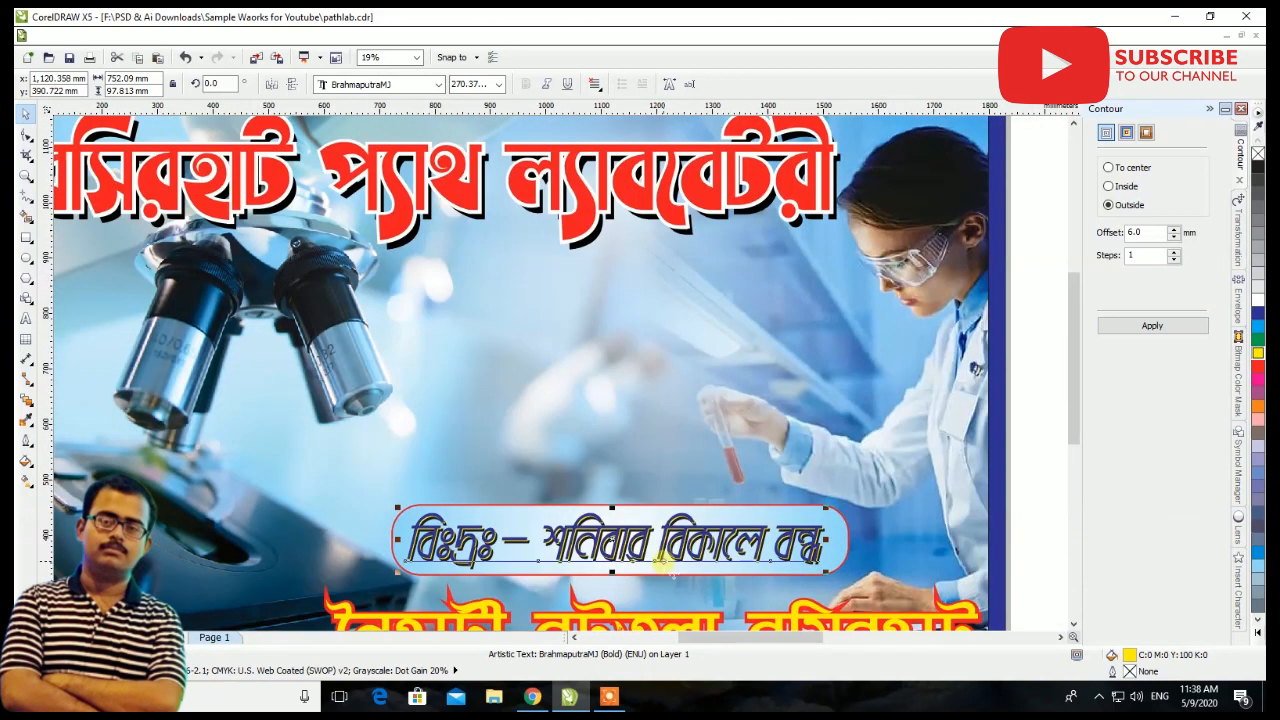
scroll(664, 570, up, 1)
scroll(537, 560, up, 1)
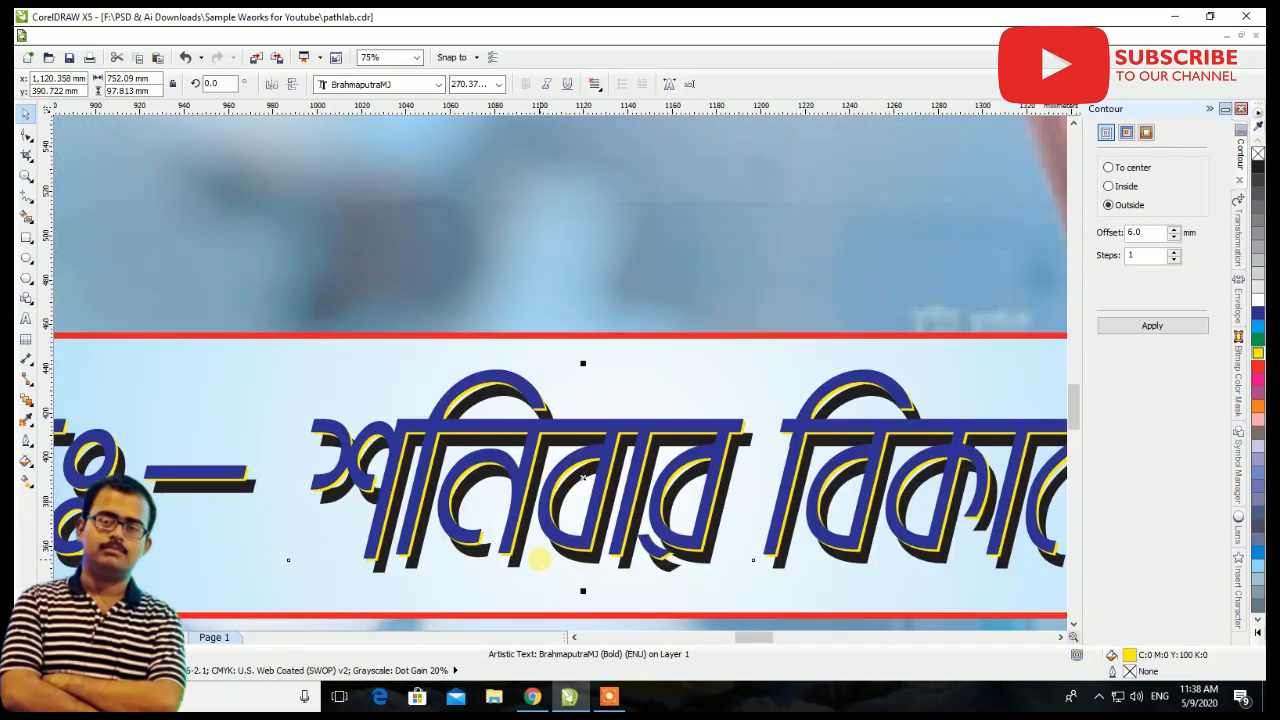
key(ctrl+z)
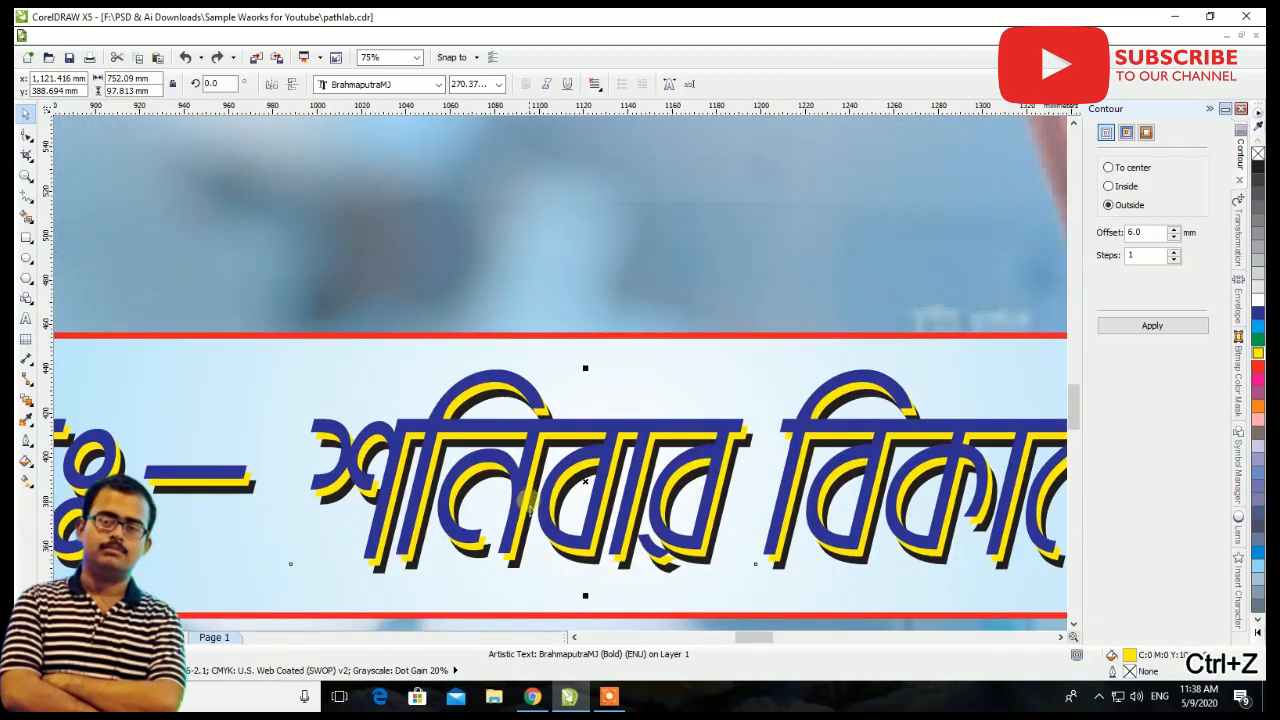
Delete the black copy of the closing note and move the yellow copy slightly down and right of the blue original
scroll(522, 492, up, 2)
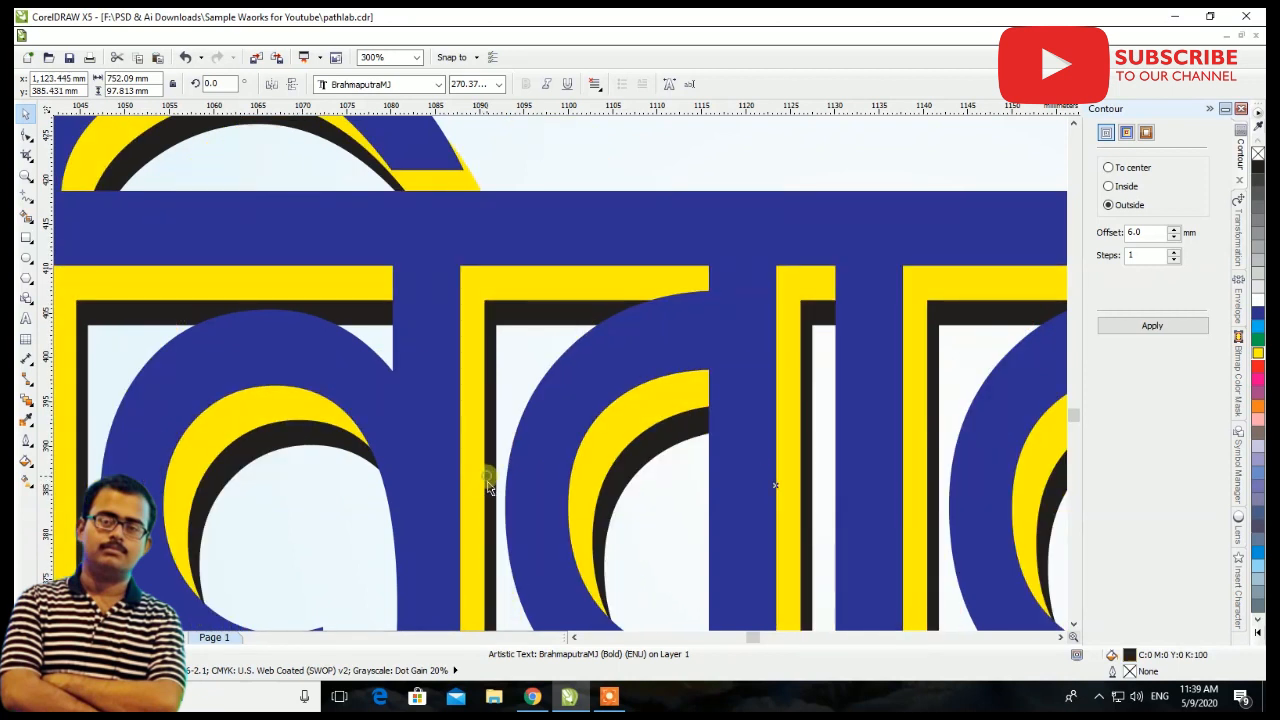
key(Delete)
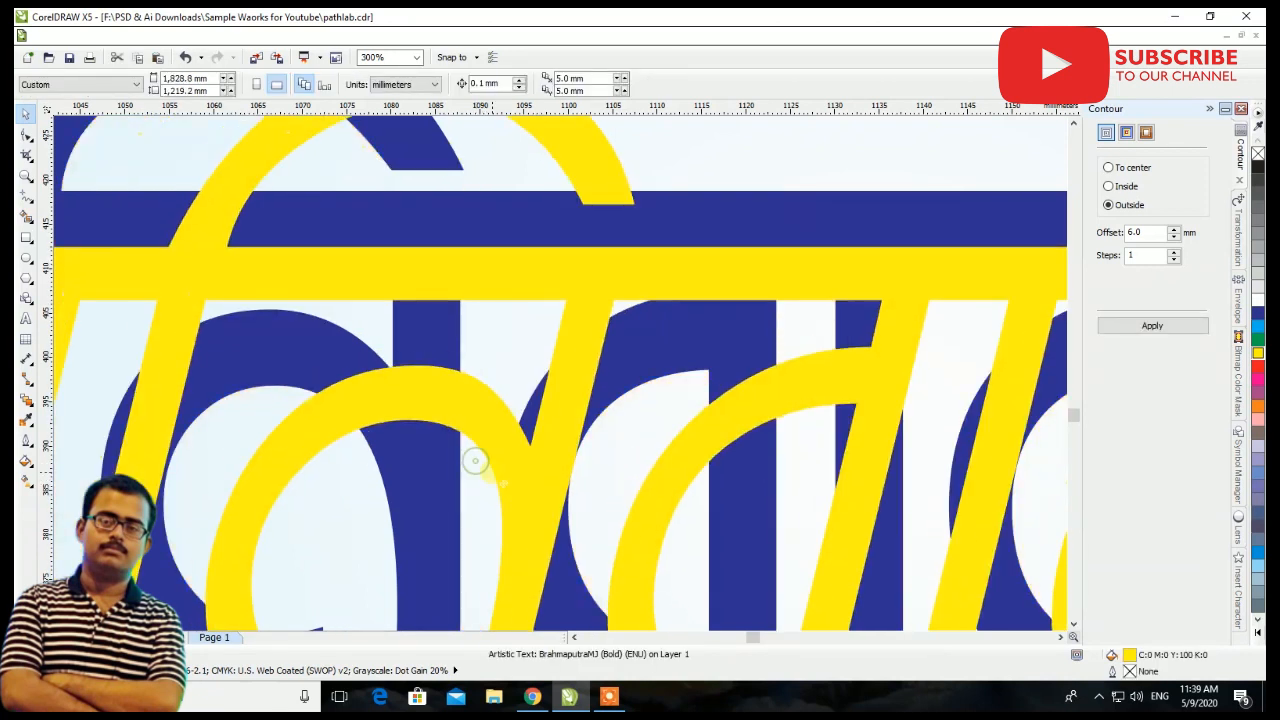
click(480, 467)
scroll(490, 468, down, 6)
scroll(507, 470, up, 2)
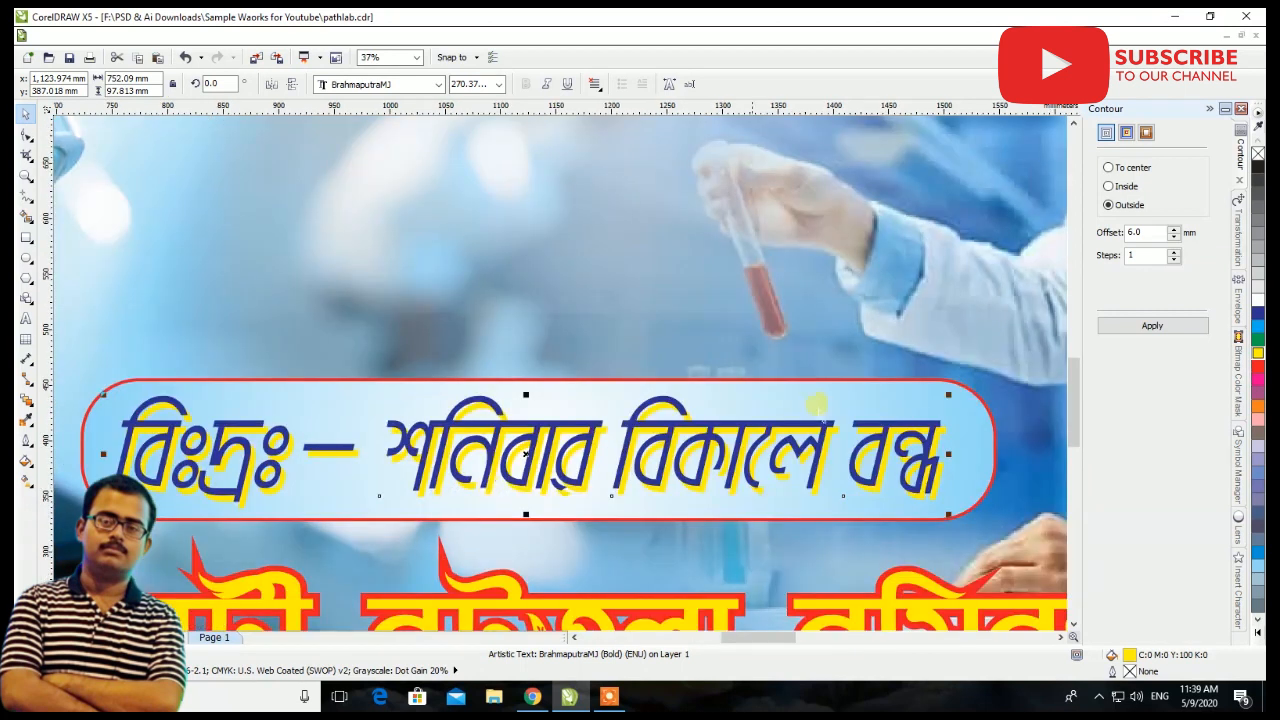
Recolor the yellow copy of the closing note black and try a uniform transparency of 50 on it
click(1258, 313)
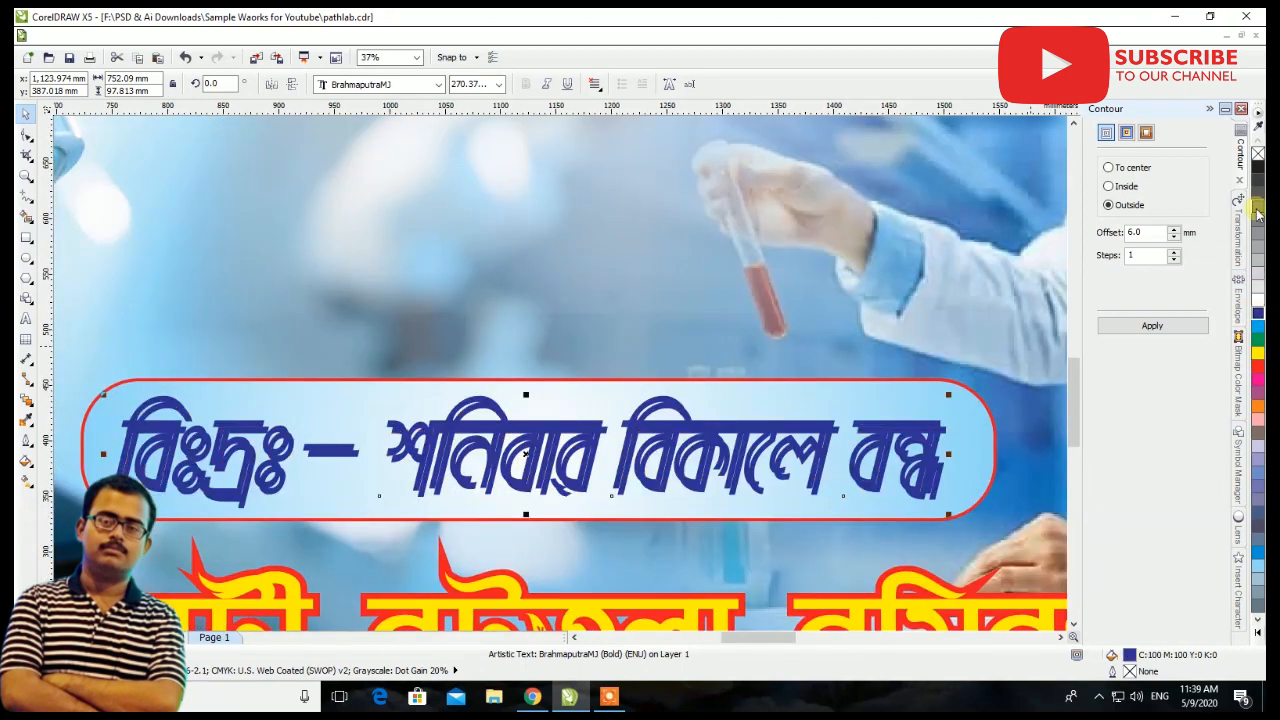
click(1259, 168)
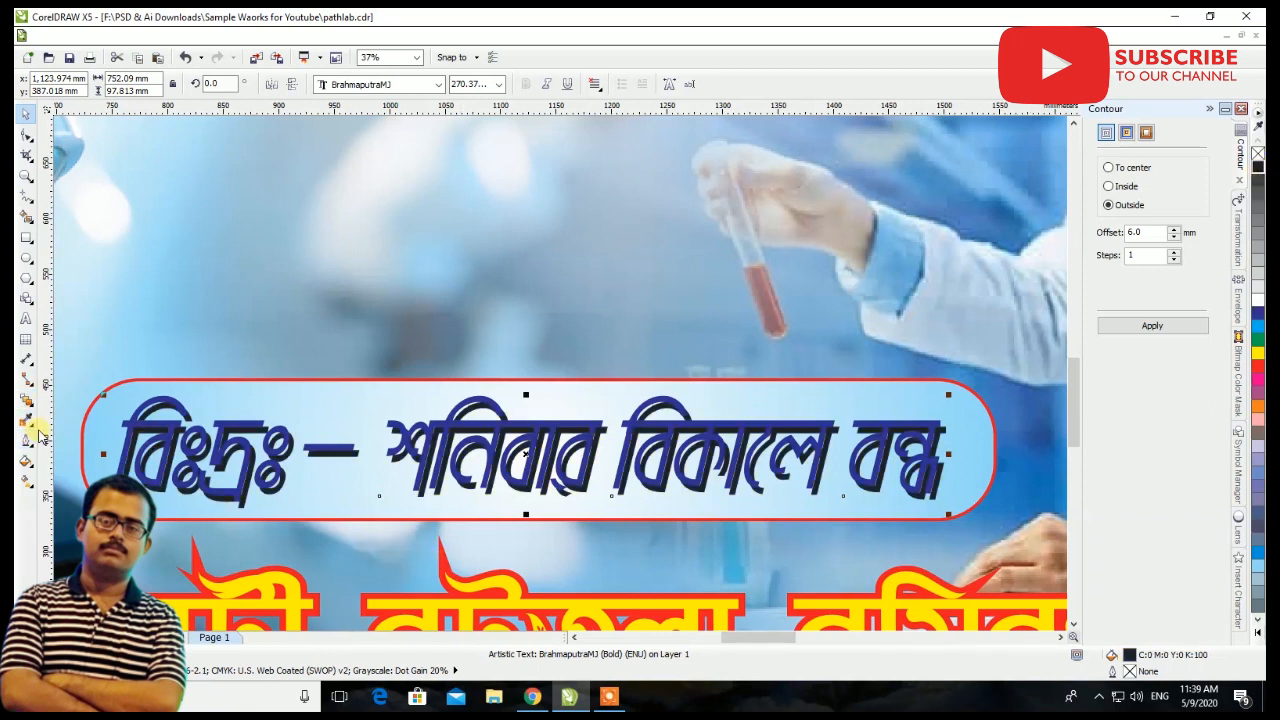
click(29, 400)
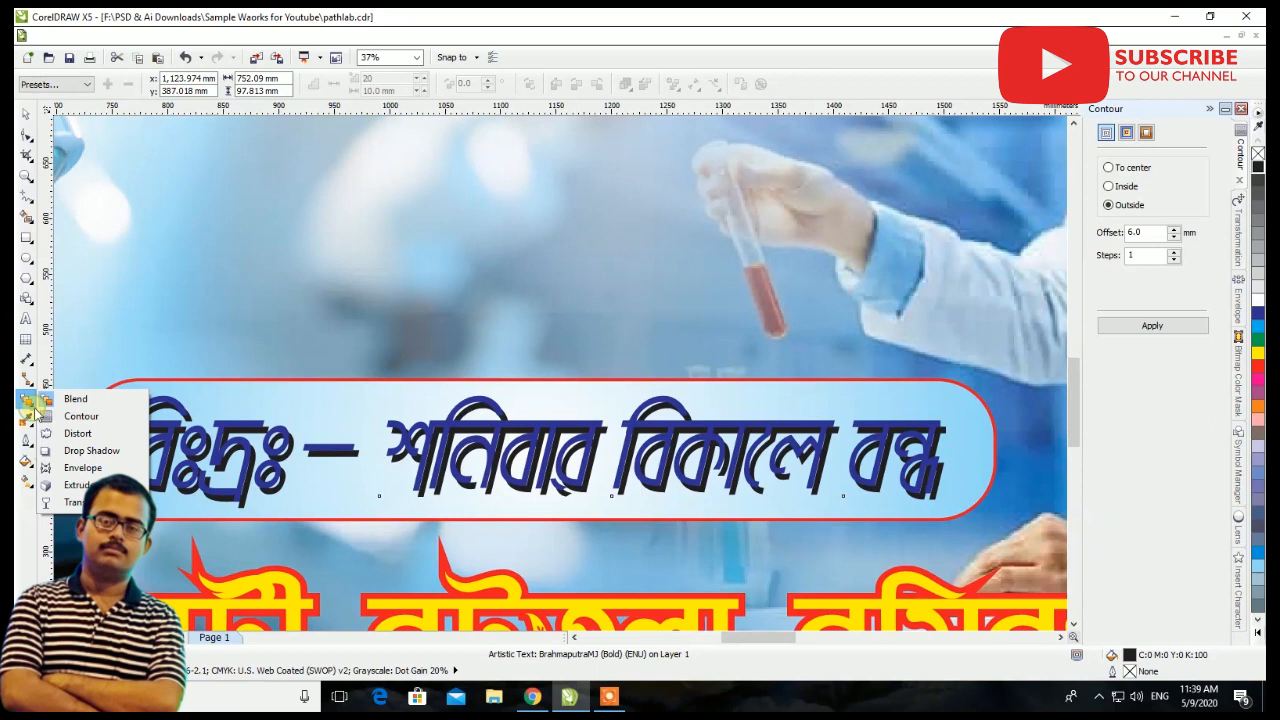
click(73, 502)
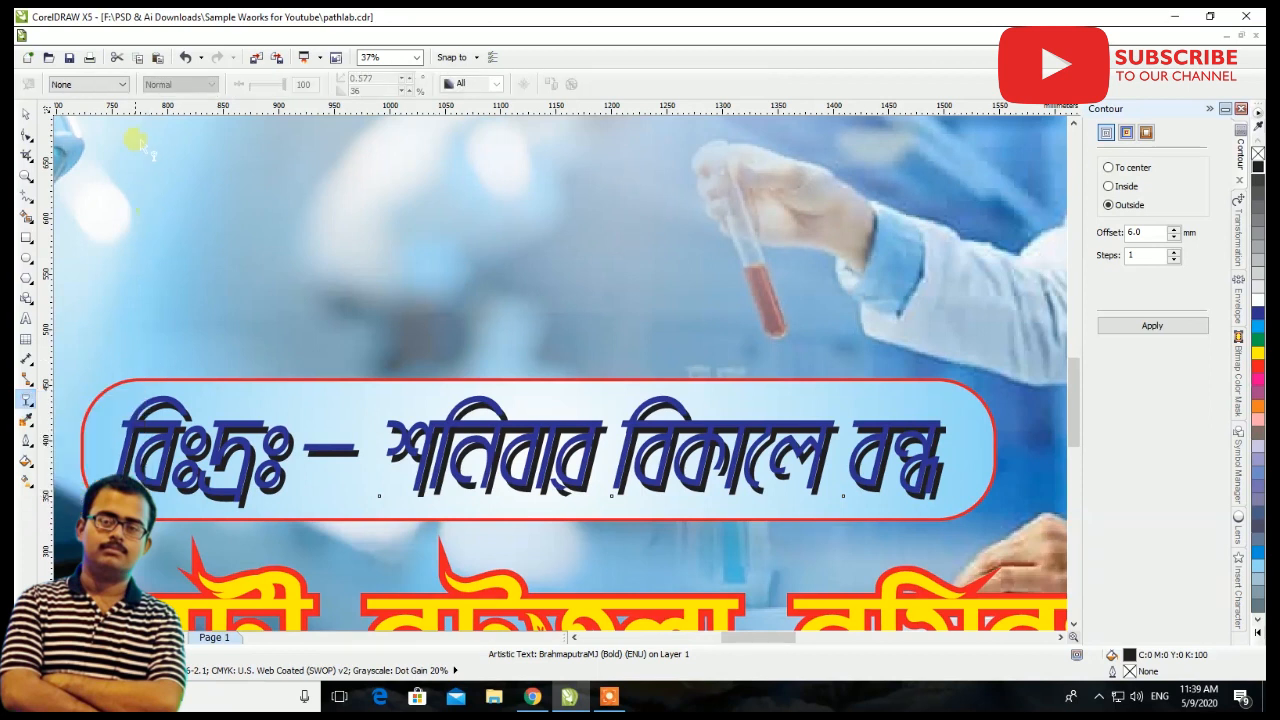
click(110, 84)
click(110, 106)
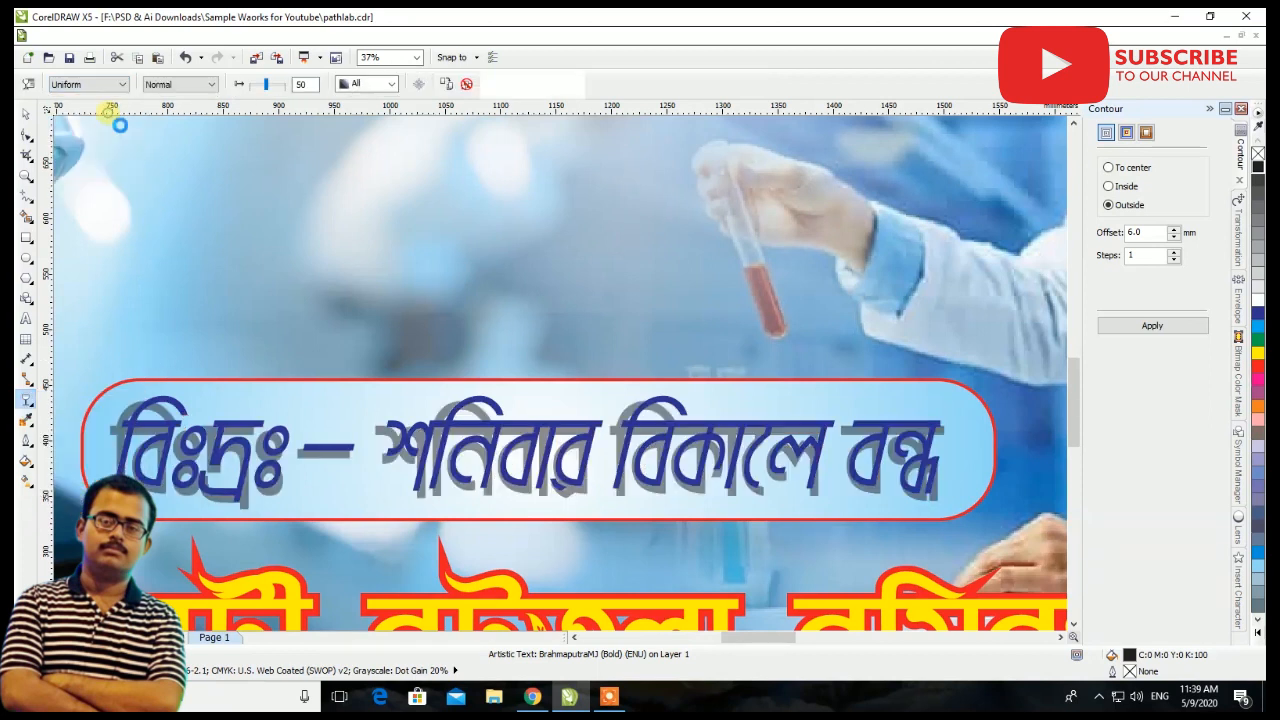
scroll(476, 295, down, 2)
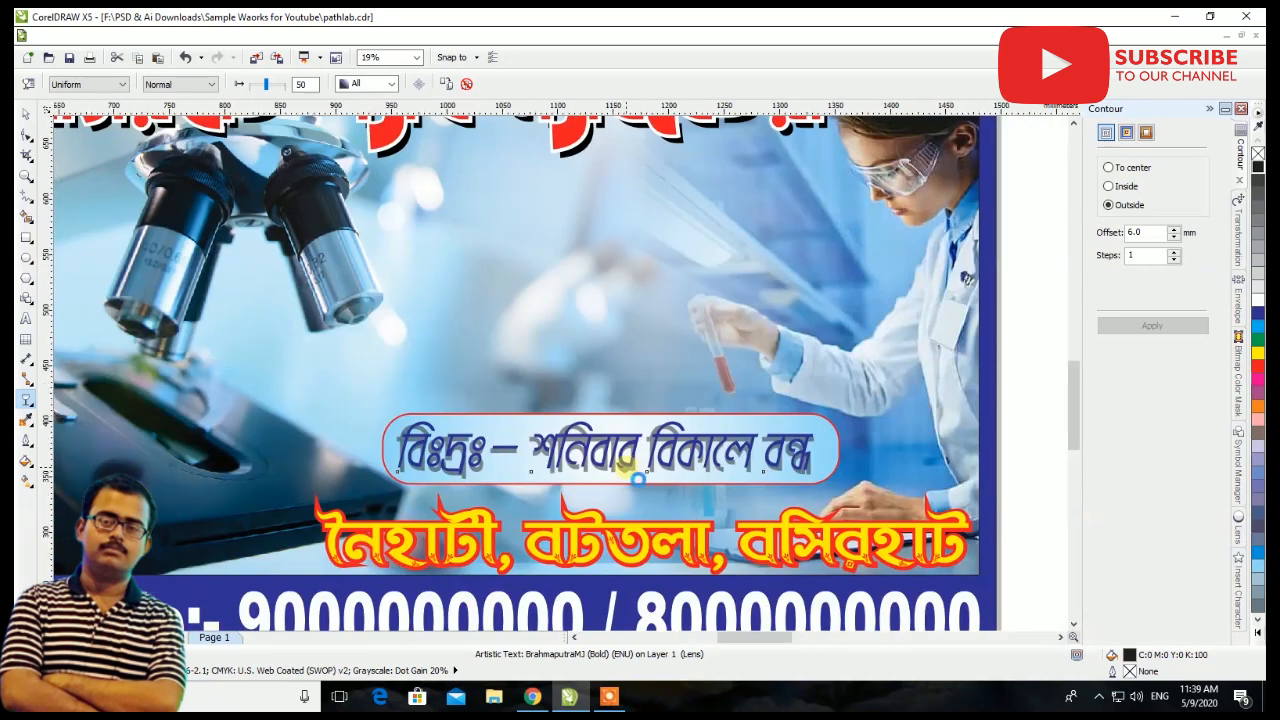
scroll(680, 455, up, 3)
key(ctrl+z)
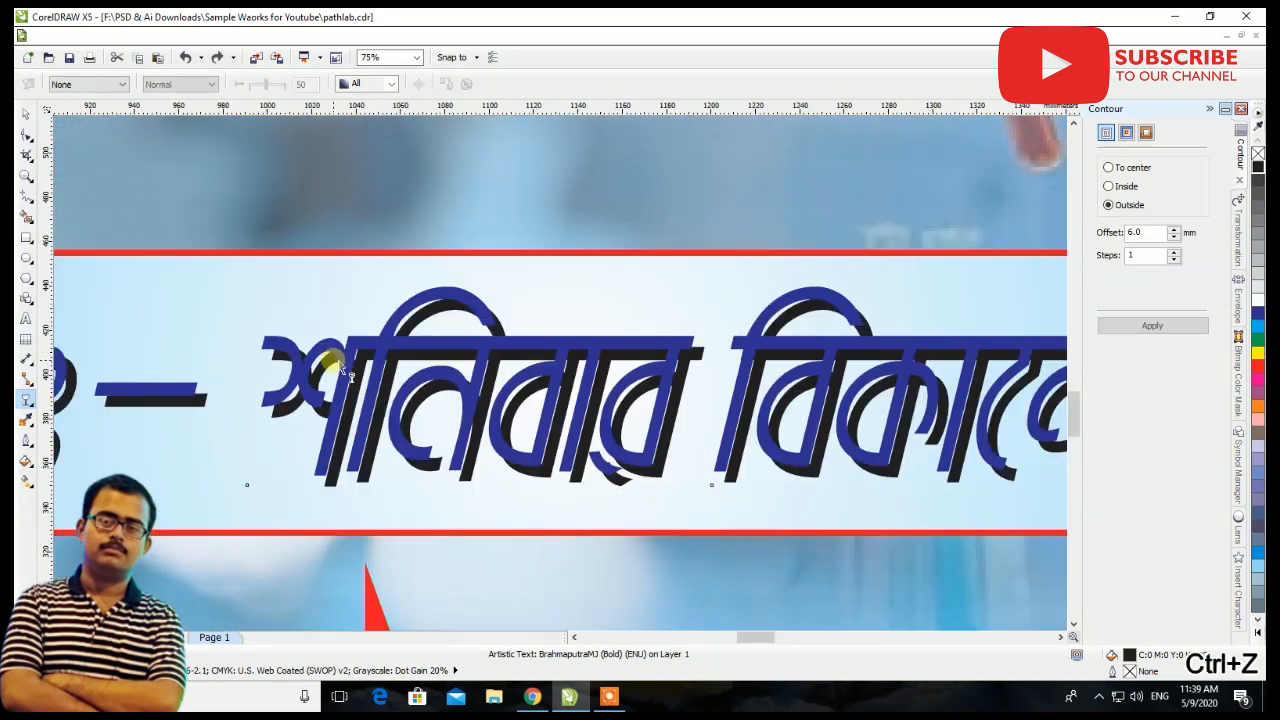
Move the blue closing note slightly down and right, closer to its black copy
click(26, 113)
click(382, 388)
drag(333, 414, 335, 419)
scroll(757, 333, up, 2)
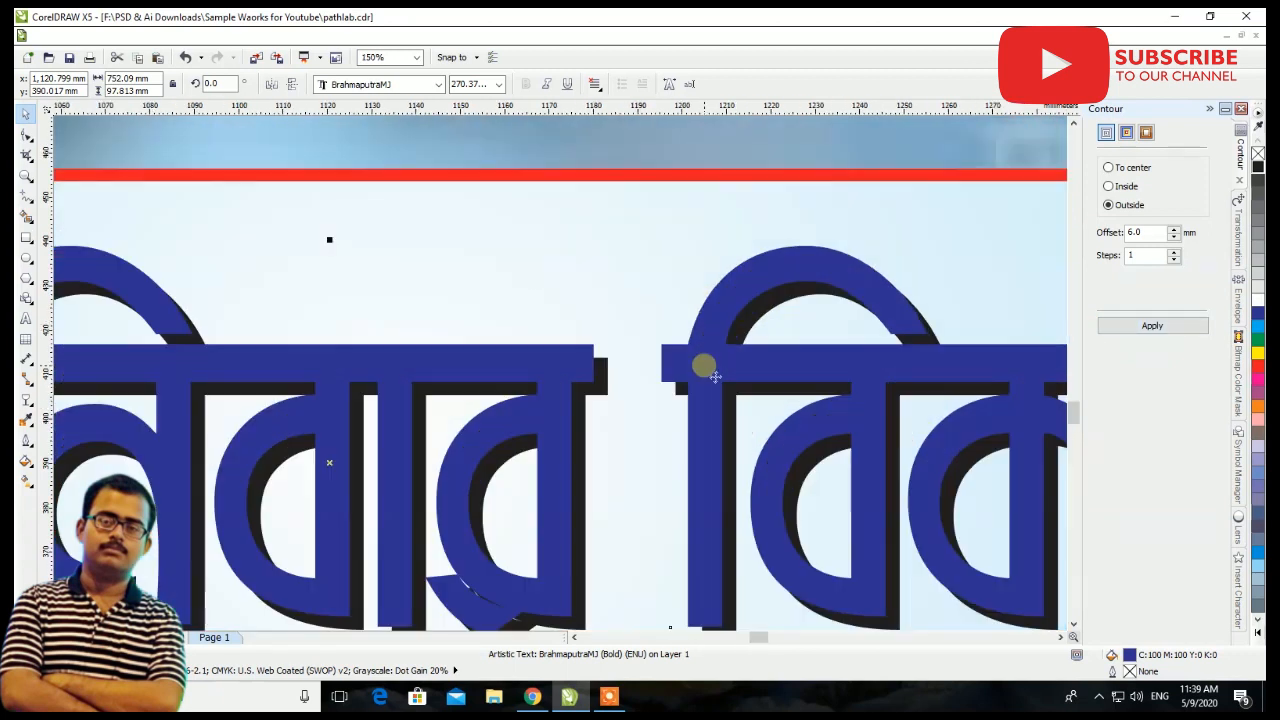
Fill the black copy behind the closing note with 60% black, leaving nothing selected
click(601, 380)
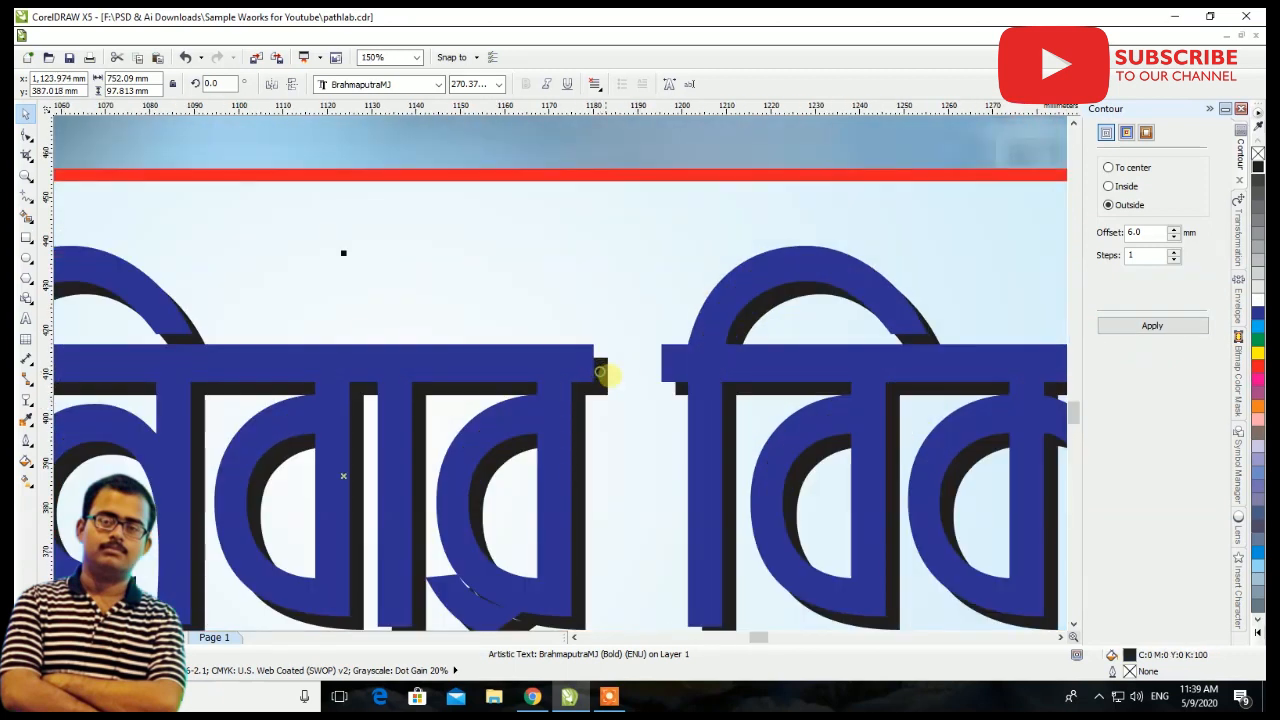
click(1255, 290)
scroll(635, 245, down, 4)
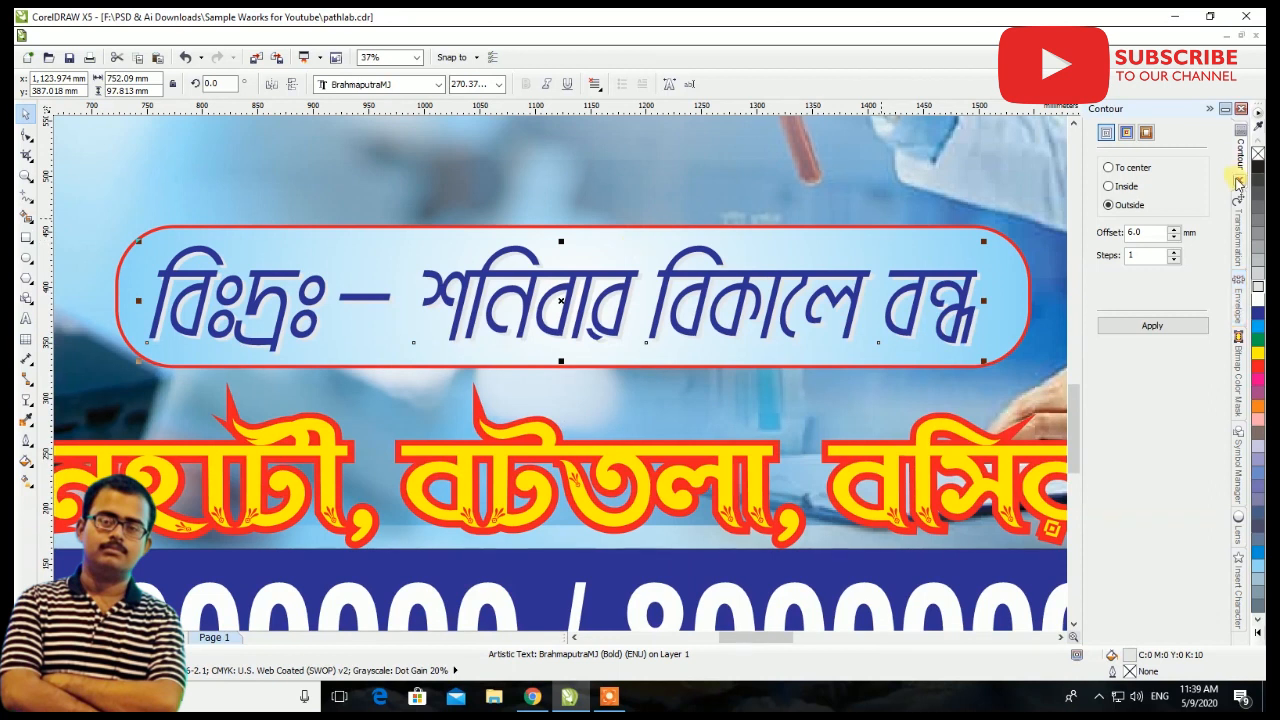
click(1257, 220)
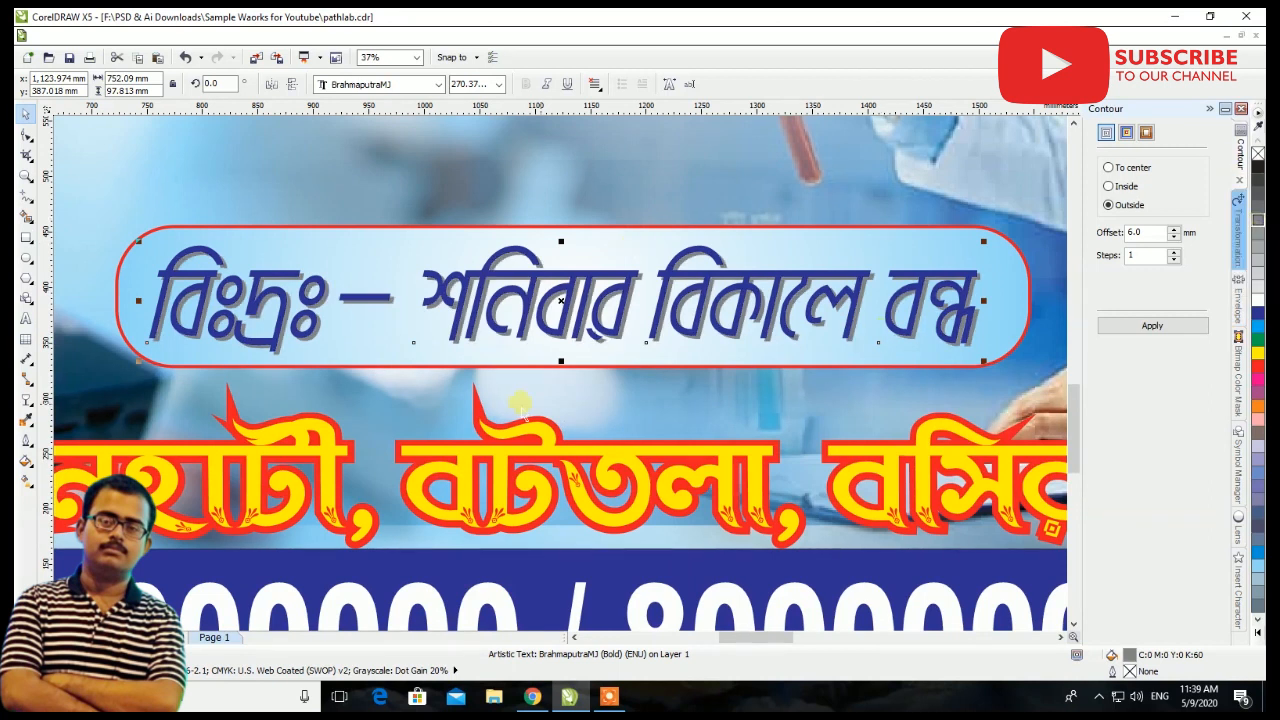
scroll(519, 404, down, 2)
click(943, 345)
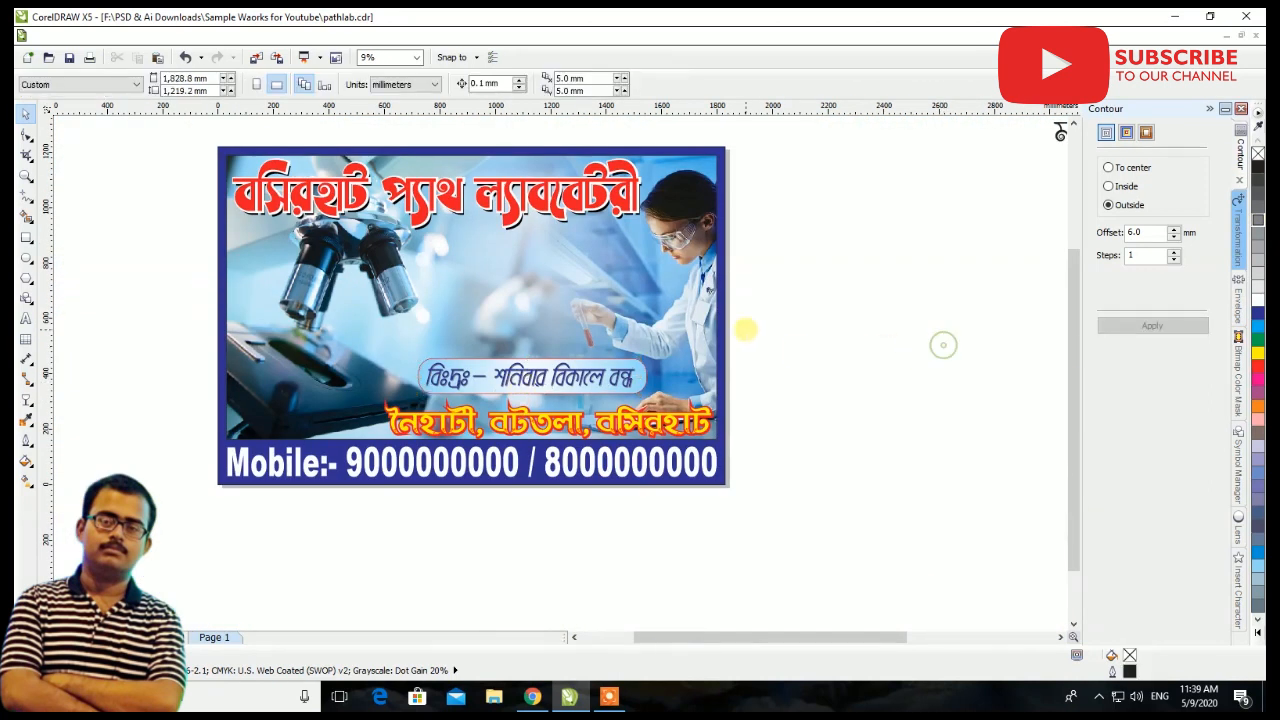
Move the black two-line Bengali test list from outside the page onto the banner, between the title and the closing note
scroll(745, 330, down, 2)
drag(918, 205, 751, 292)
scroll(670, 220, up, 4)
scroll(670, 218, down, 2)
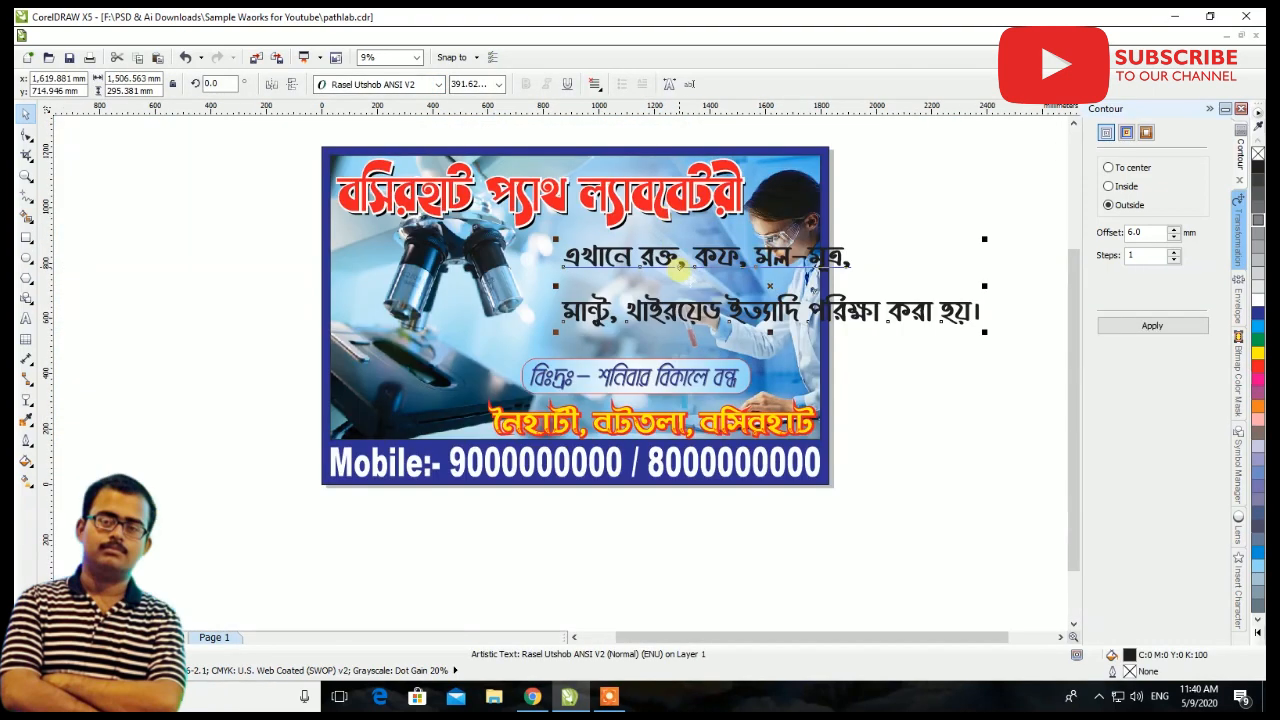
scroll(672, 248, up, 2)
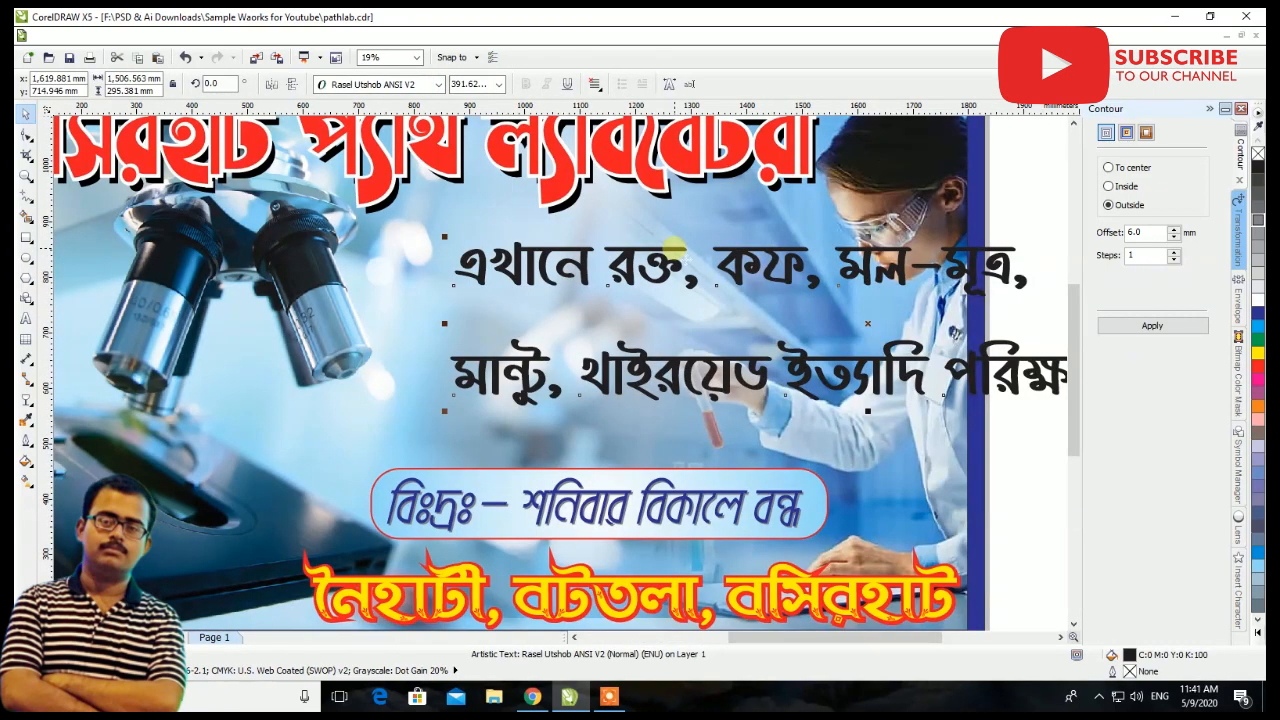
Try to break the test list apart into separate lines and move both lines left
key(ctrl+k)
drag(656, 280, 452, 310)
drag(530, 372, 360, 354)
key(ctrl+z)
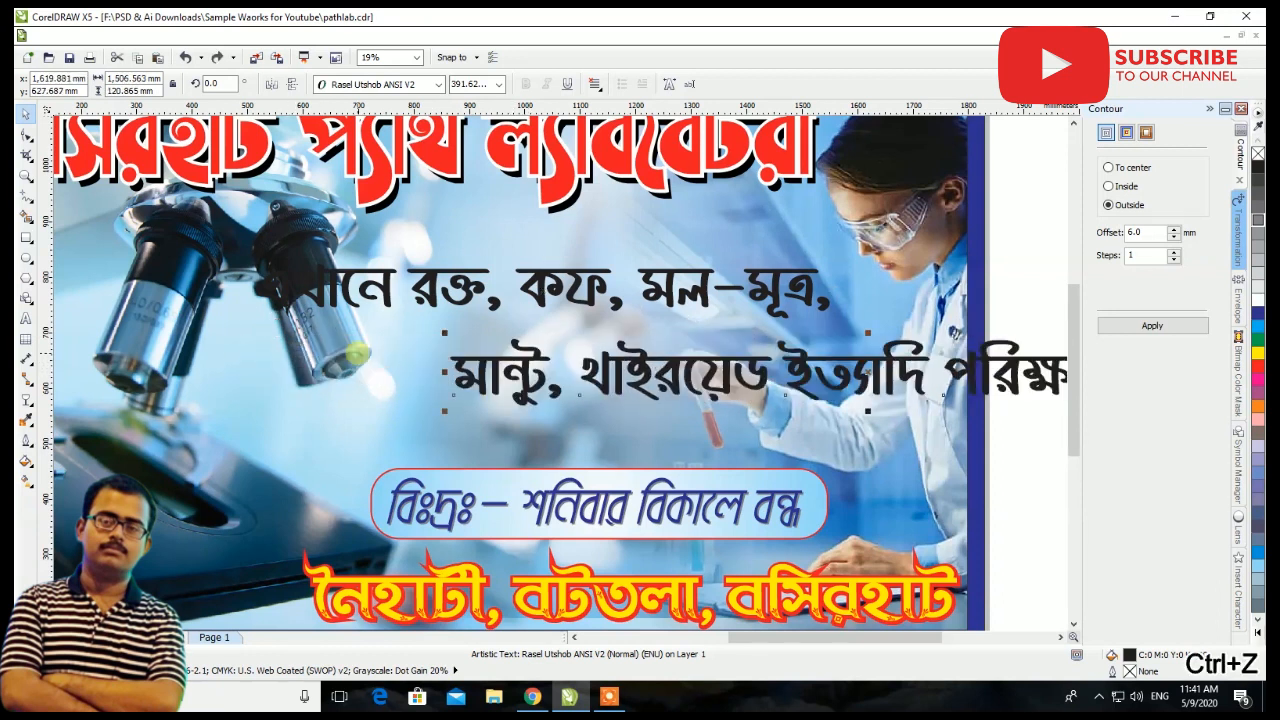
key(ctrl+z)
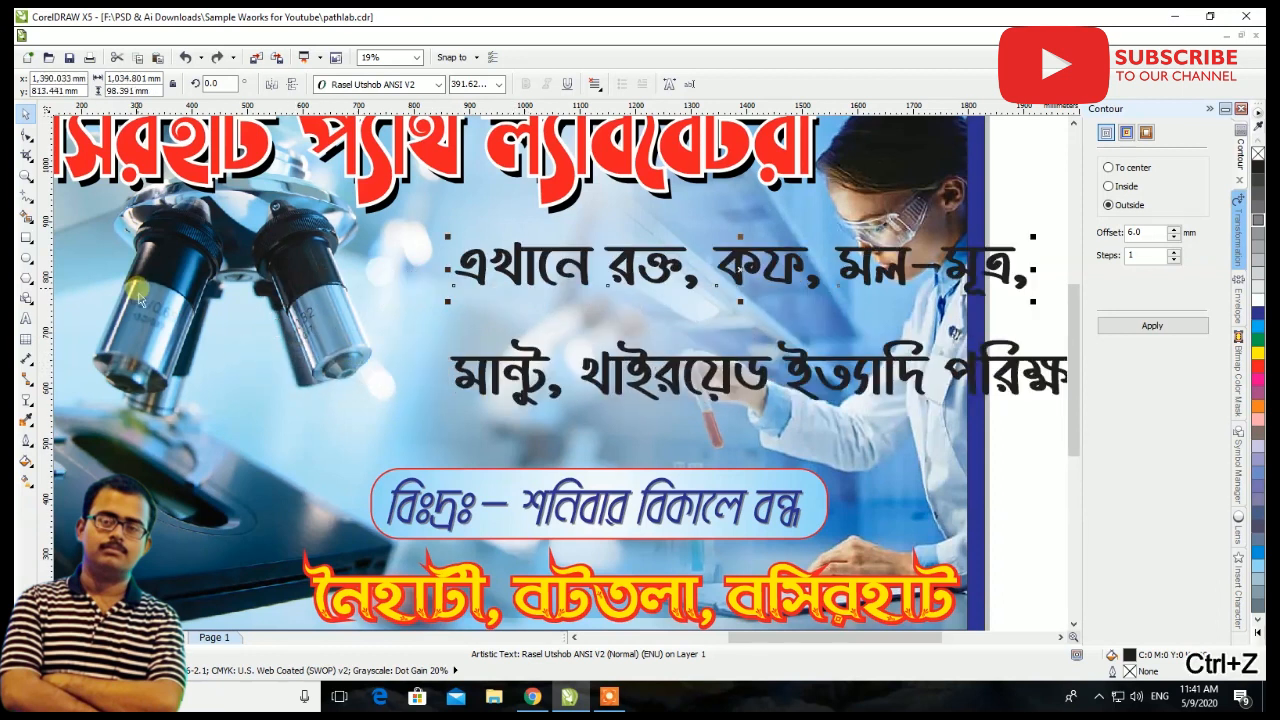
click(25, 320)
key(ctrl+space)
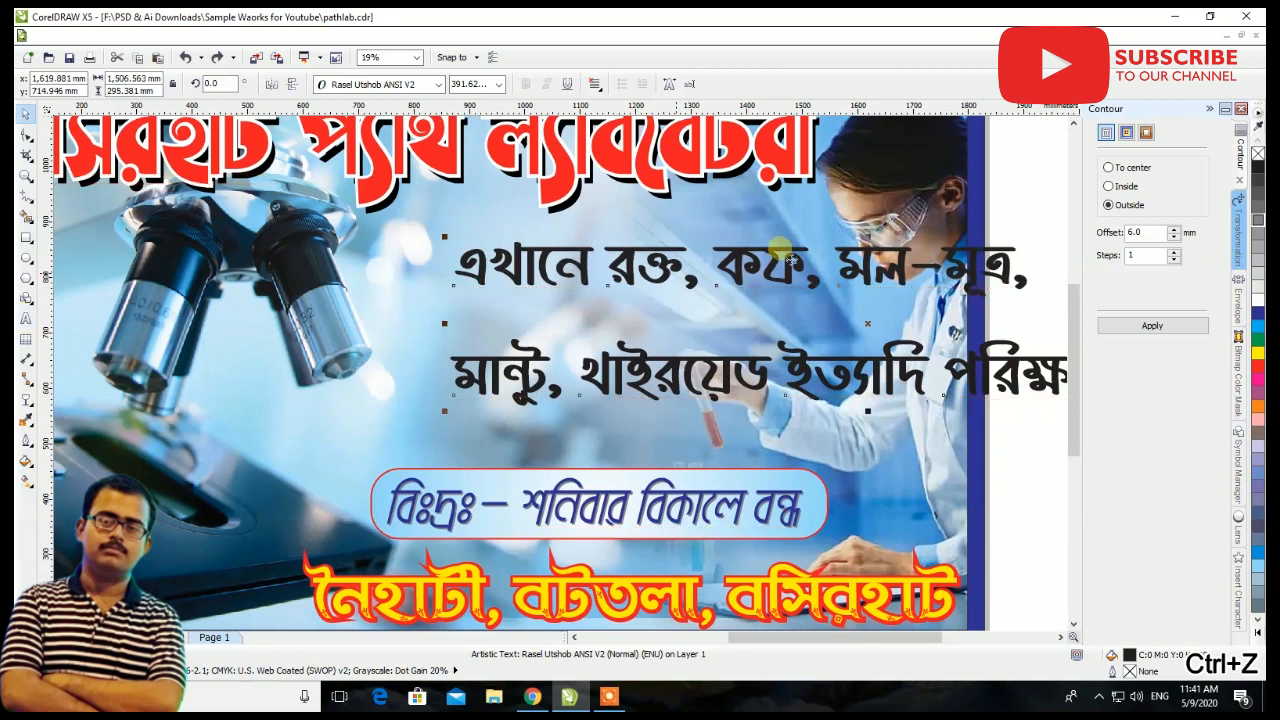
Rewrap the test list so the first line ends after কফ, and মল-মূত্র, starts the second line before মান্টু
click(26, 320)
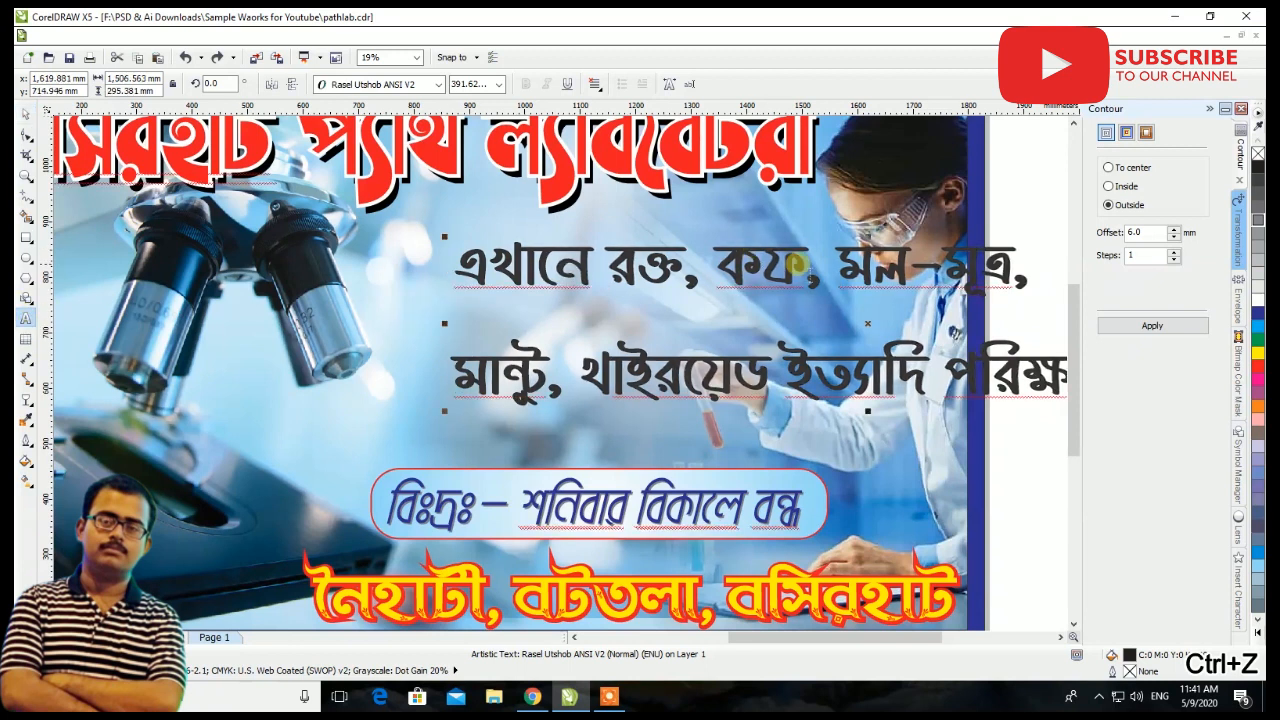
click(840, 260)
key(Return)
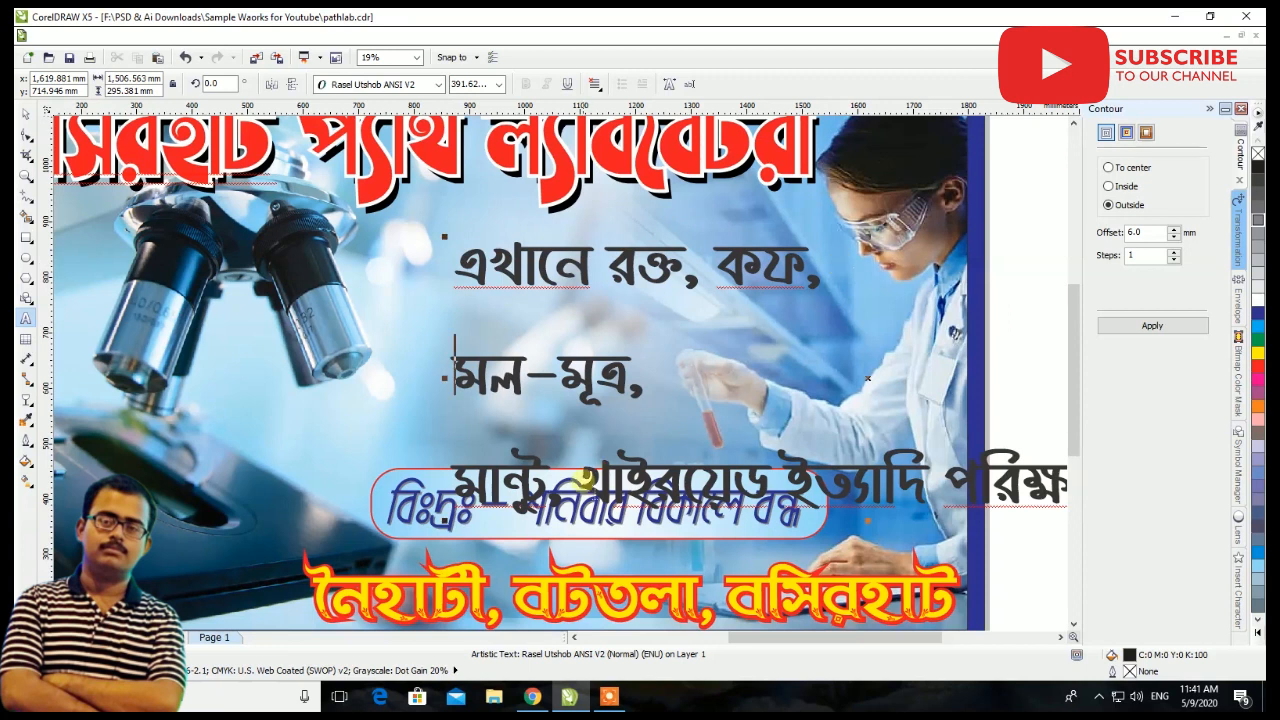
click(452, 468)
key(BackSpace)
click(664, 362)
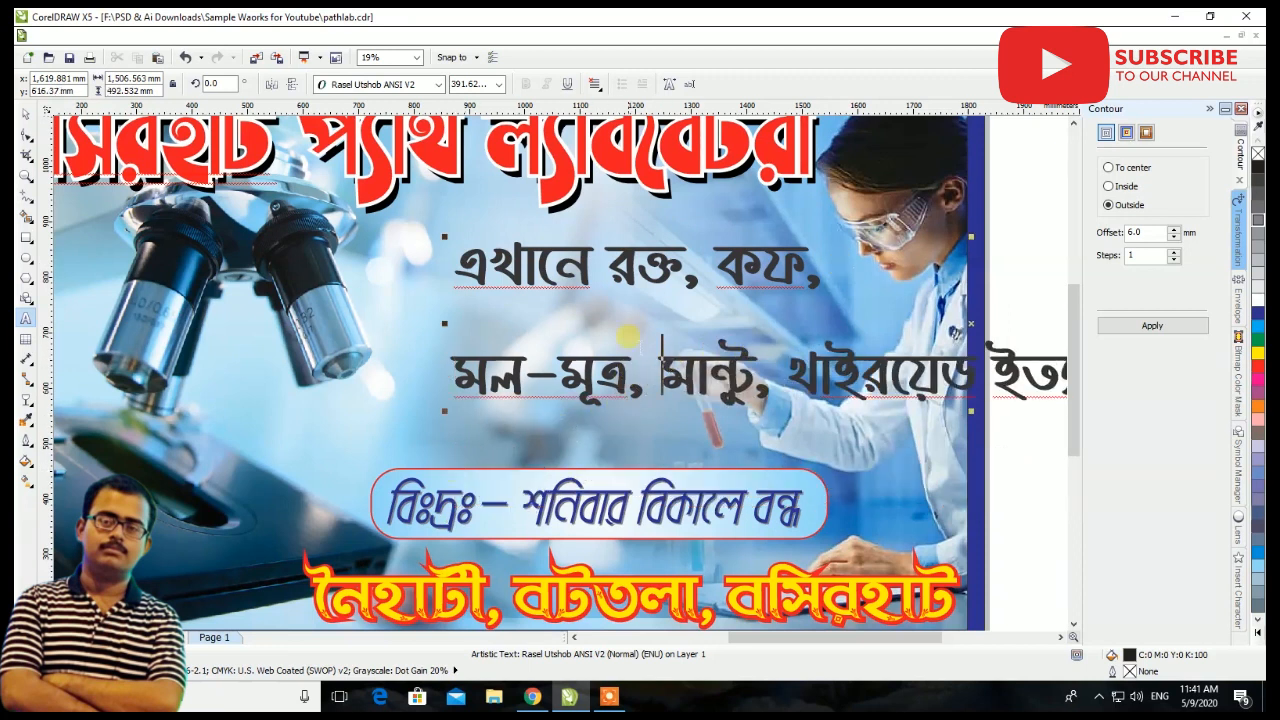
Break the test list apart into separate lines and move the মল-মূত্র line left, partly over the microscope
click(24, 118)
key(ctrl+k)
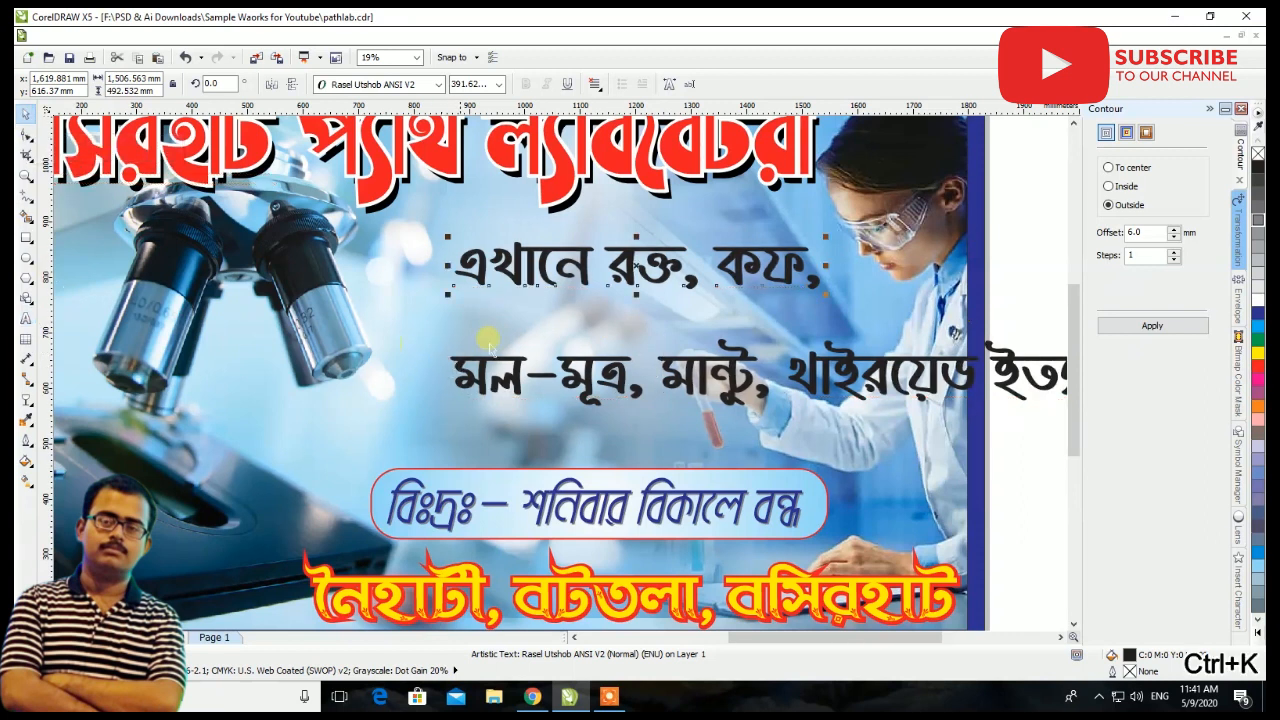
drag(590, 376, 392, 362)
Insert a line break before ইত্যাদি in the second line and break that text apart into two separate lines
click(25, 320)
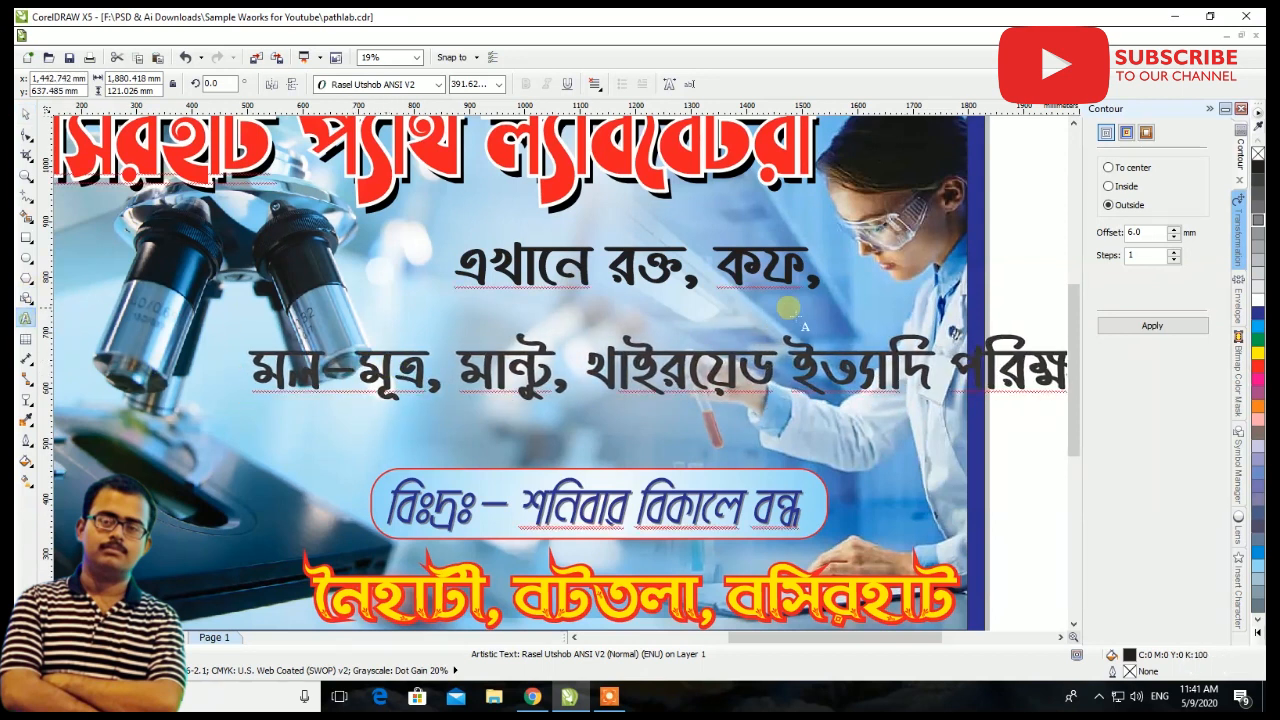
key(Return)
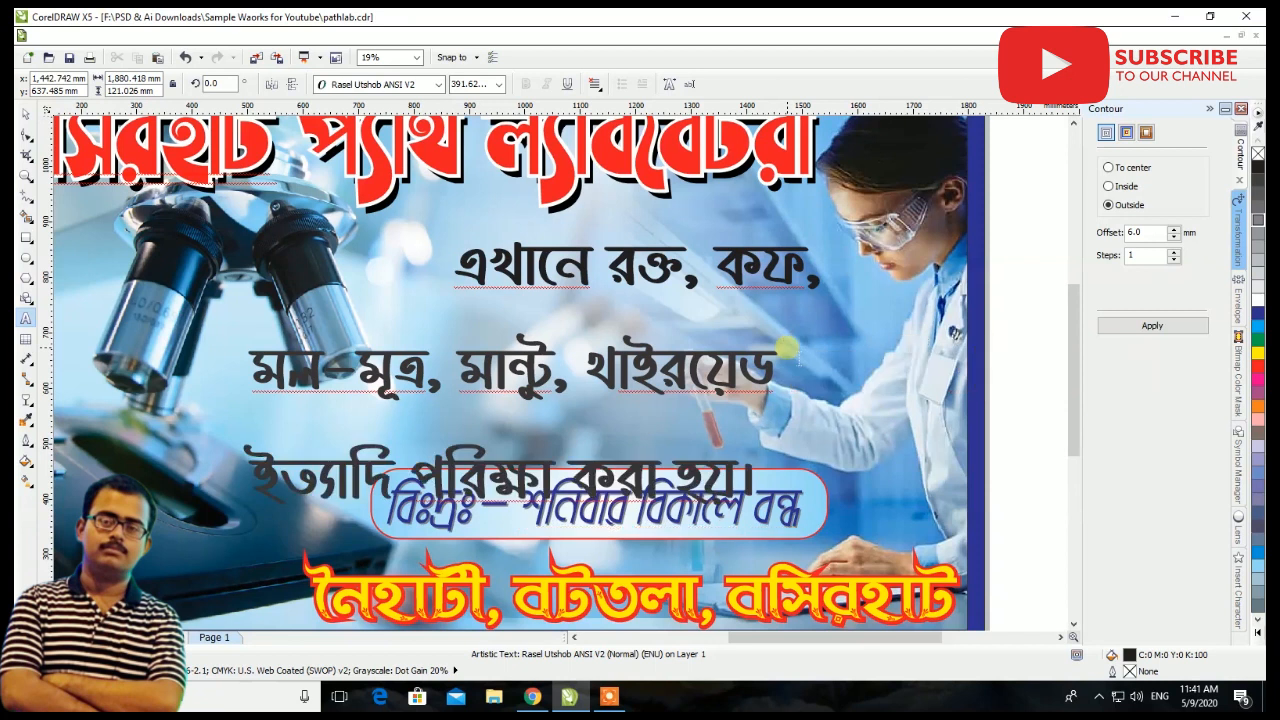
click(30, 116)
key(ctrl+k)
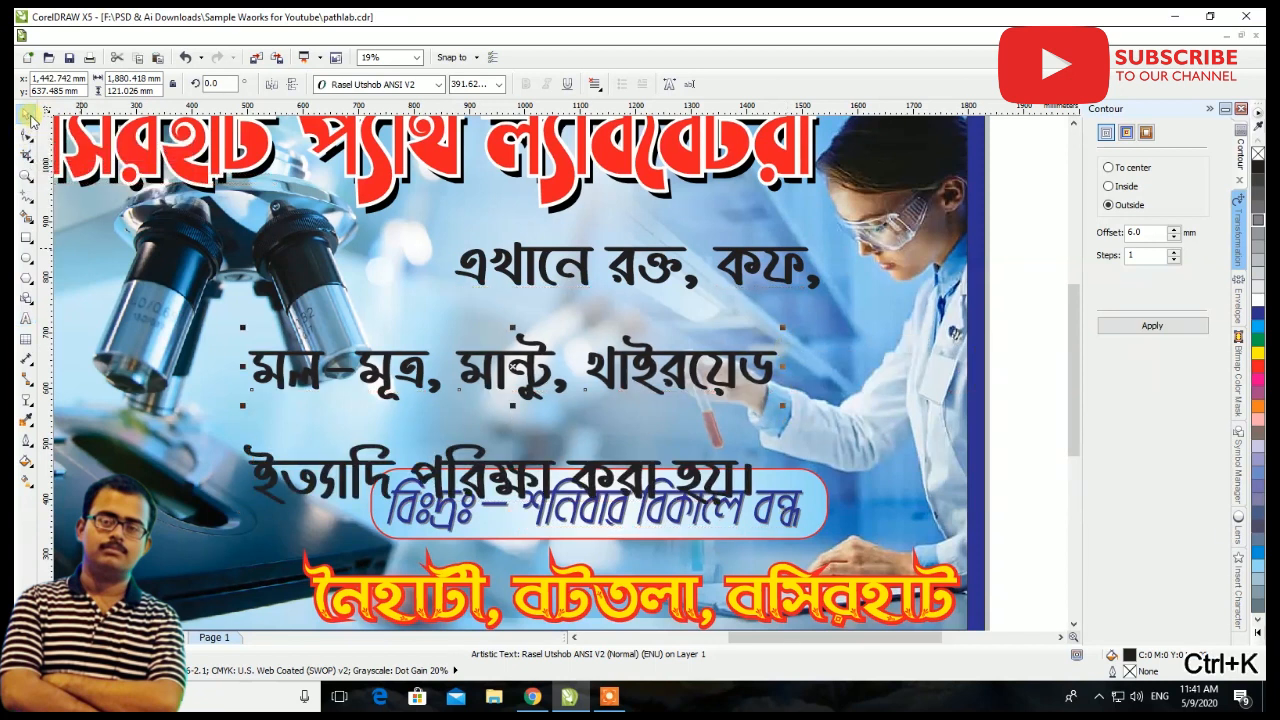
Move the ইত্যাদি পরিক্ষা করা হয়। line off the banner onto the blank area to its right
scroll(402, 441, down, 2)
drag(390, 450, 835, 413)
scroll(476, 372, up, 2)
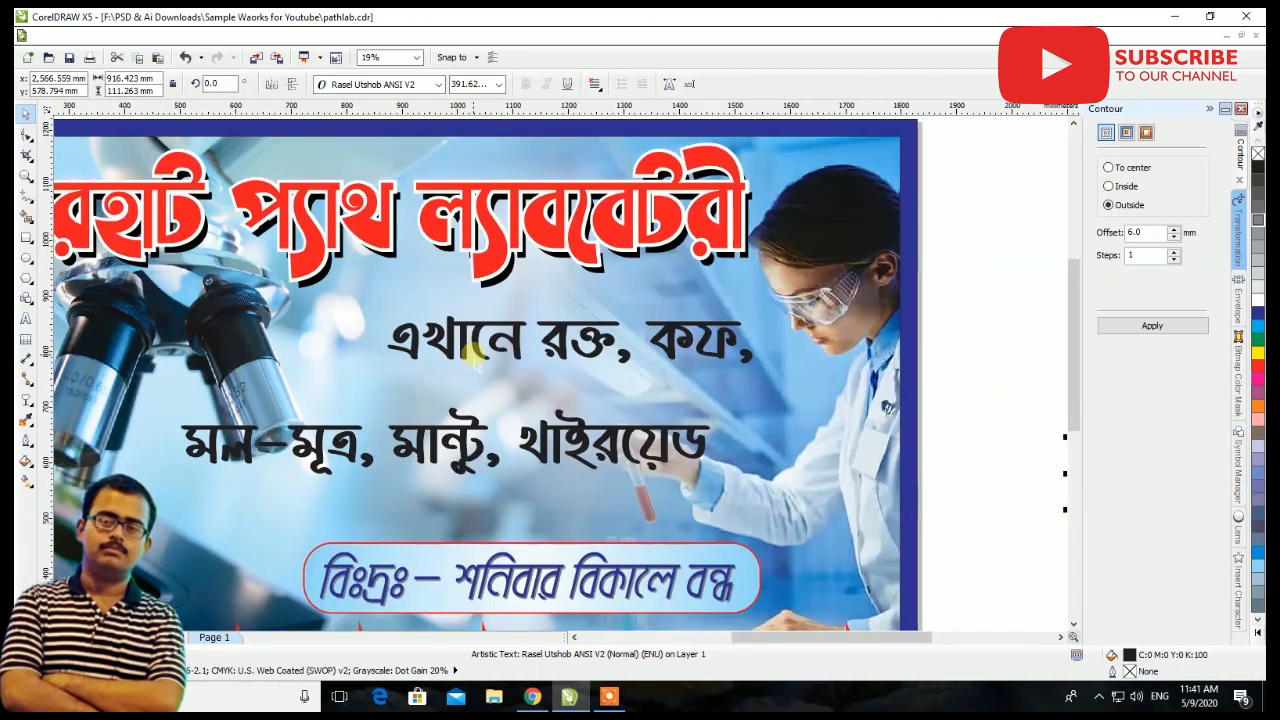
Place the first line just above the মল-মূত্র line and enlarge them to about 491 pt and 452 pt
drag(476, 350, 376, 390)
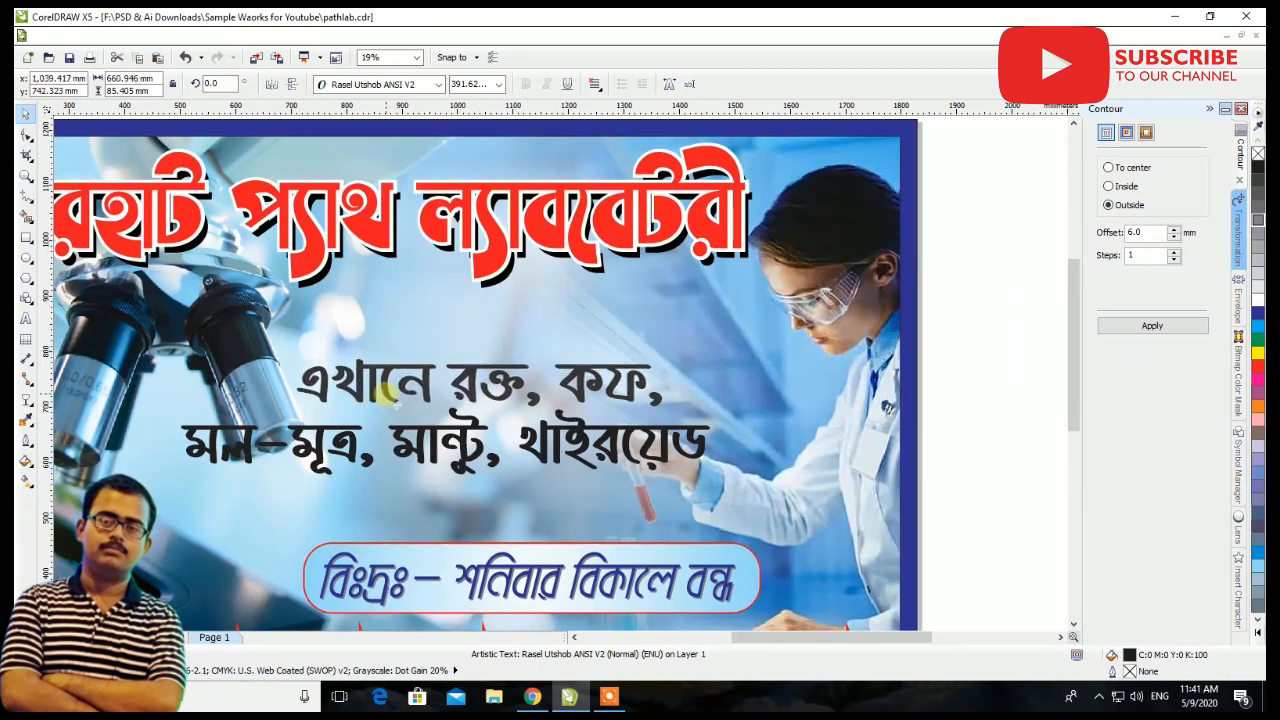
drag(668, 352, 760, 341)
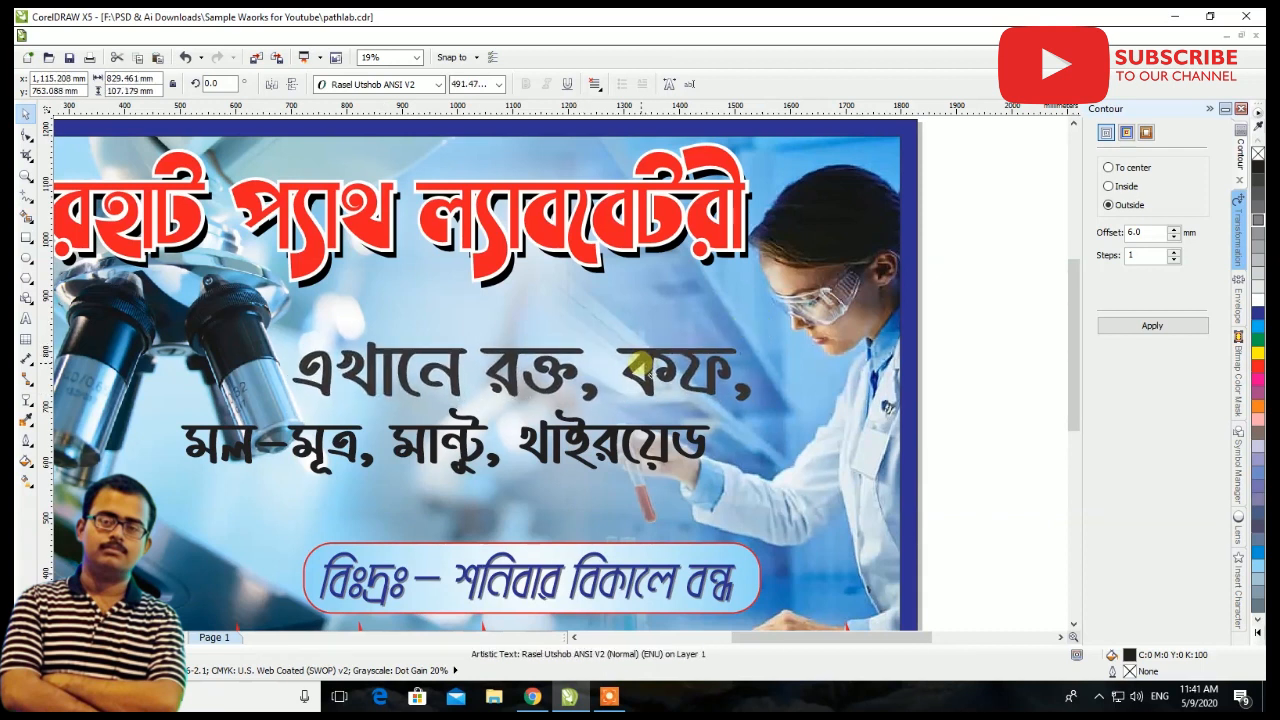
drag(570, 436, 537, 436)
drag(672, 485, 757, 488)
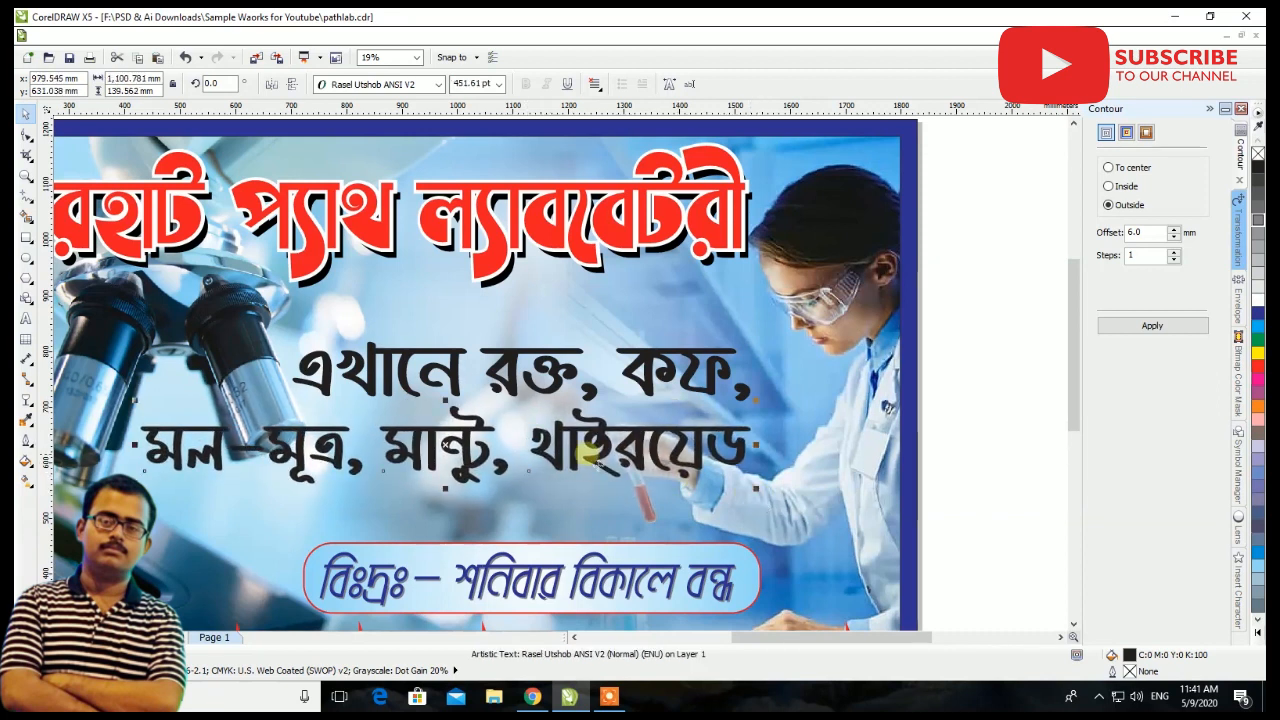
mouse_move(572, 454)
mouse_down()
mouse_move(537, 455)
mouse_move(562, 452)
mouse_up()
drag(530, 372, 517, 369)
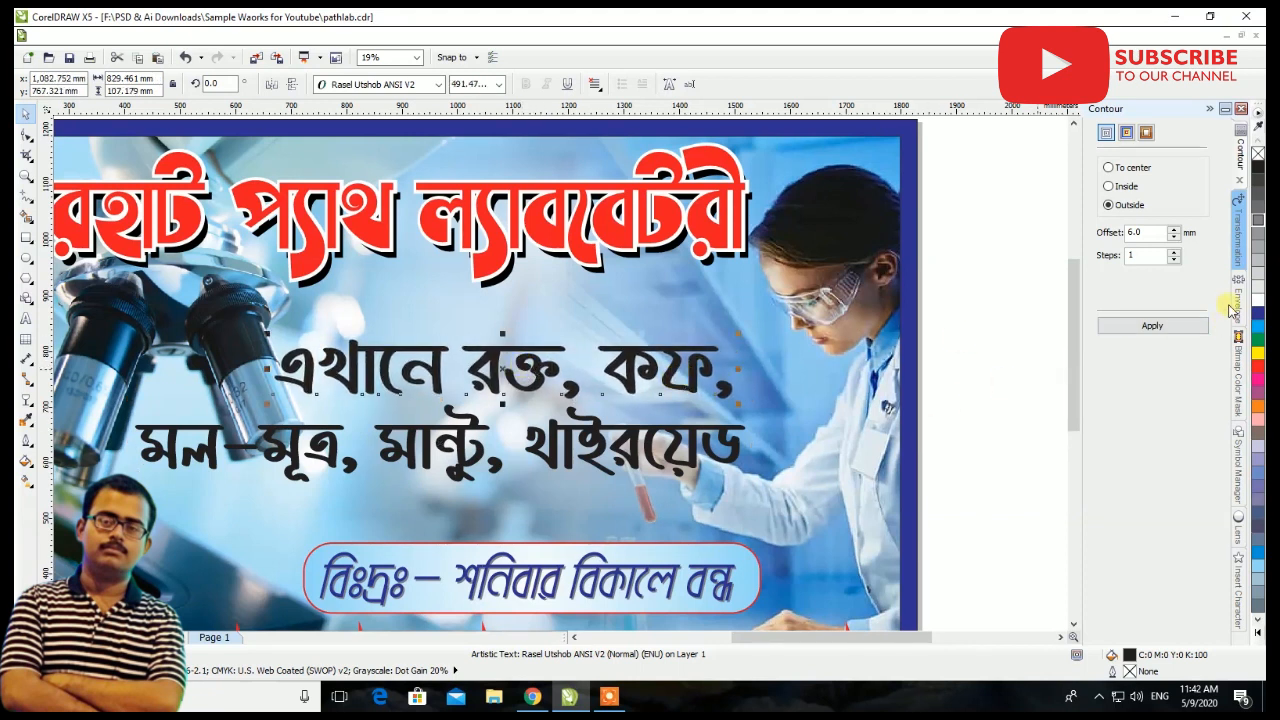
Fill the এখানে রক্ত, কফ, line blue and add a one-step 6 mm outside contour coloured yellow
click(1258, 318)
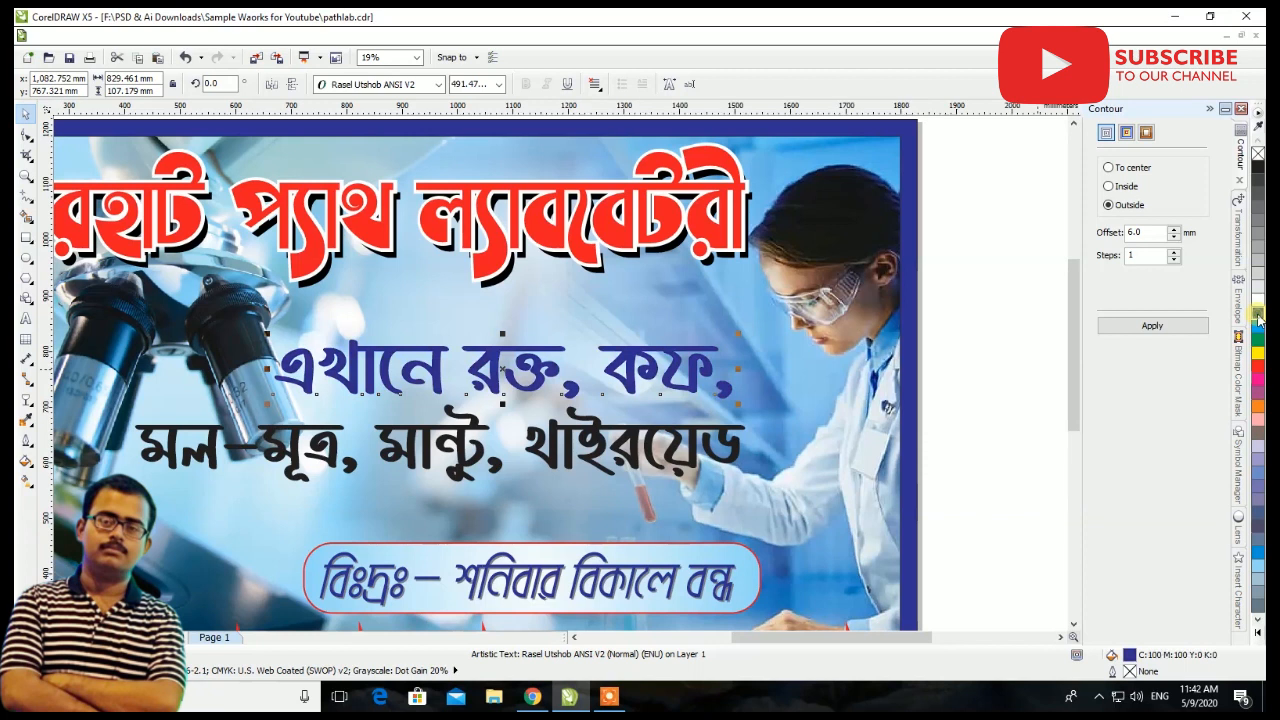
click(1138, 328)
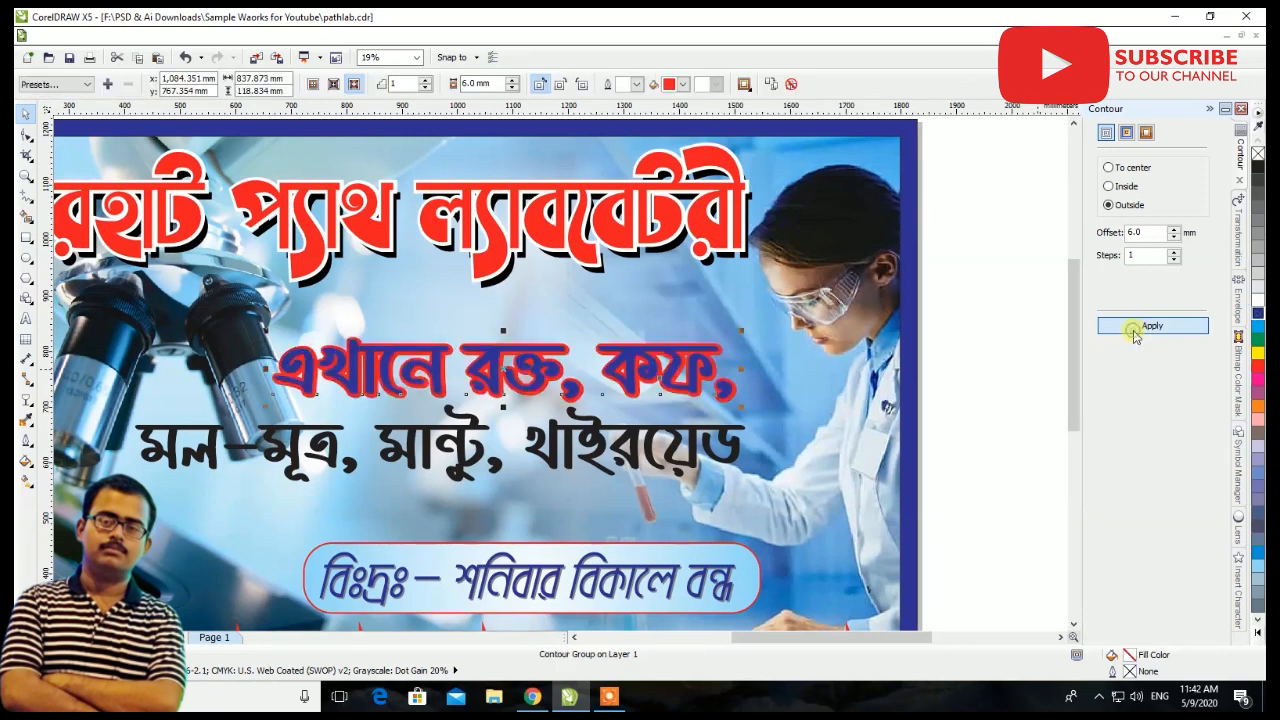
click(683, 83)
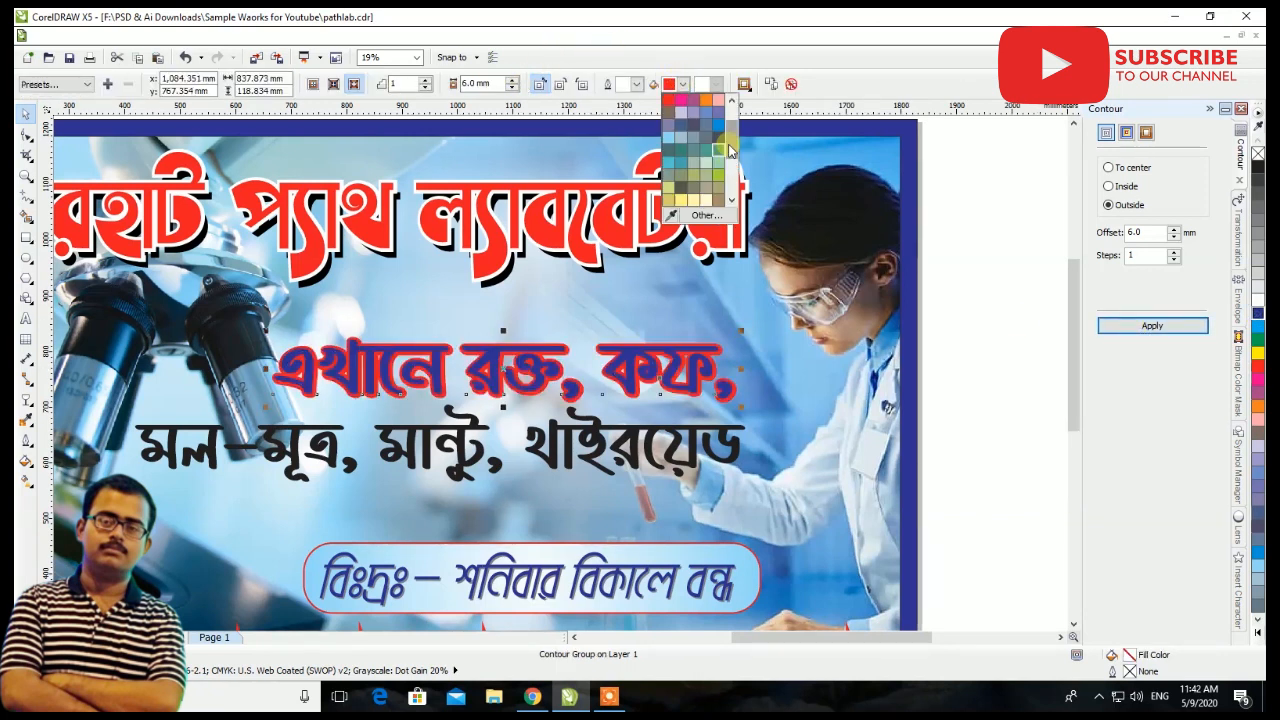
scroll(729, 145, up, 3)
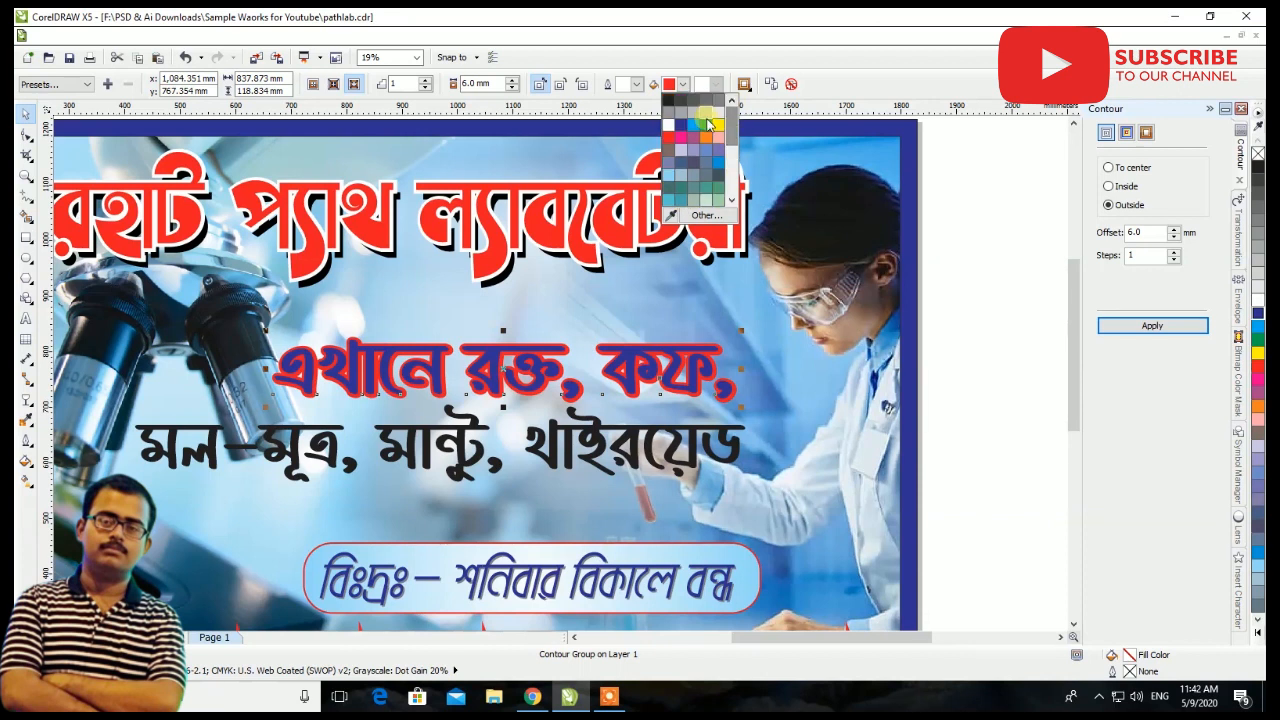
click(721, 131)
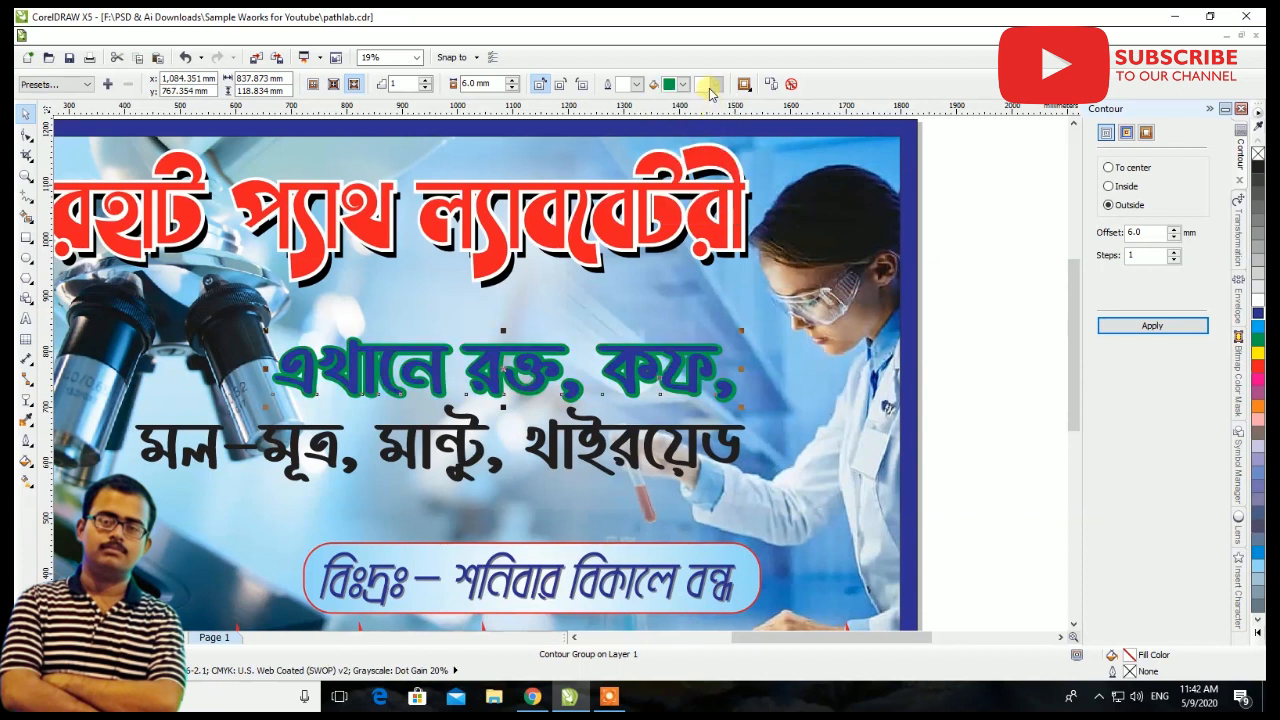
click(683, 84)
click(718, 102)
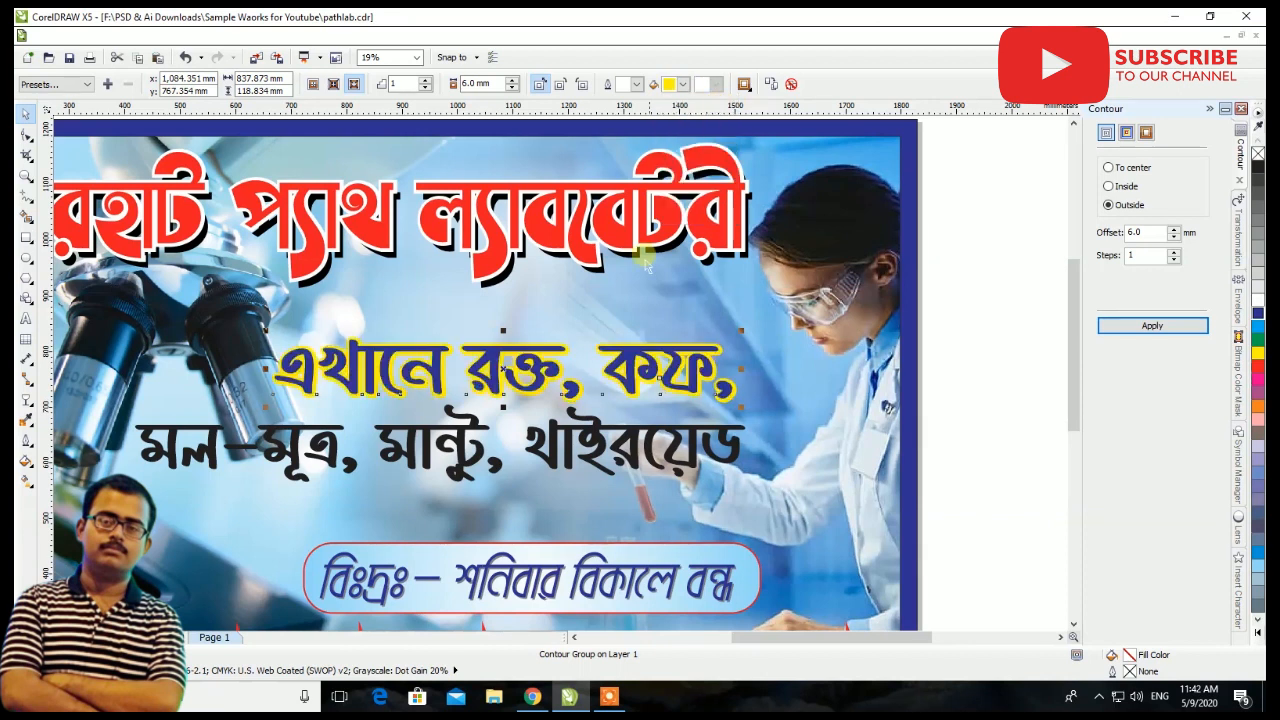
Recolour the এখানে রক্ত, কফ, line purple and make its contour white
click(1257, 381)
click(1257, 326)
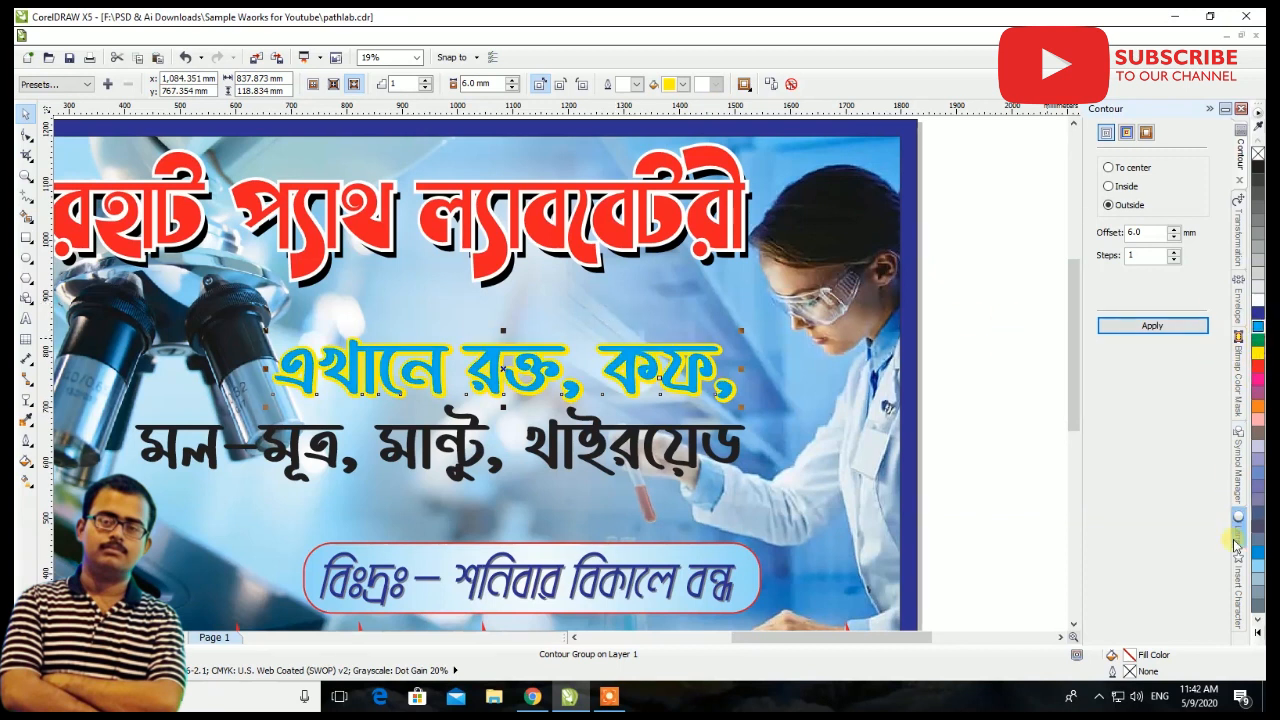
click(1258, 632)
click(1255, 311)
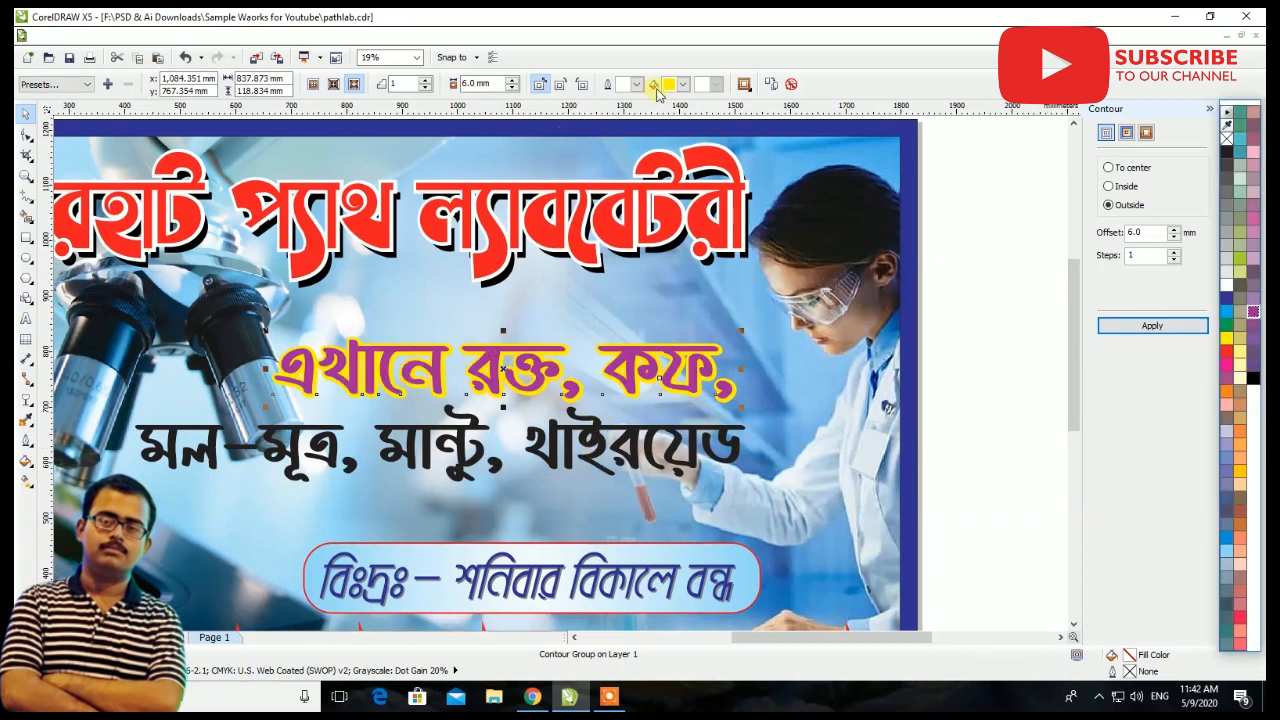
click(682, 84)
click(663, 178)
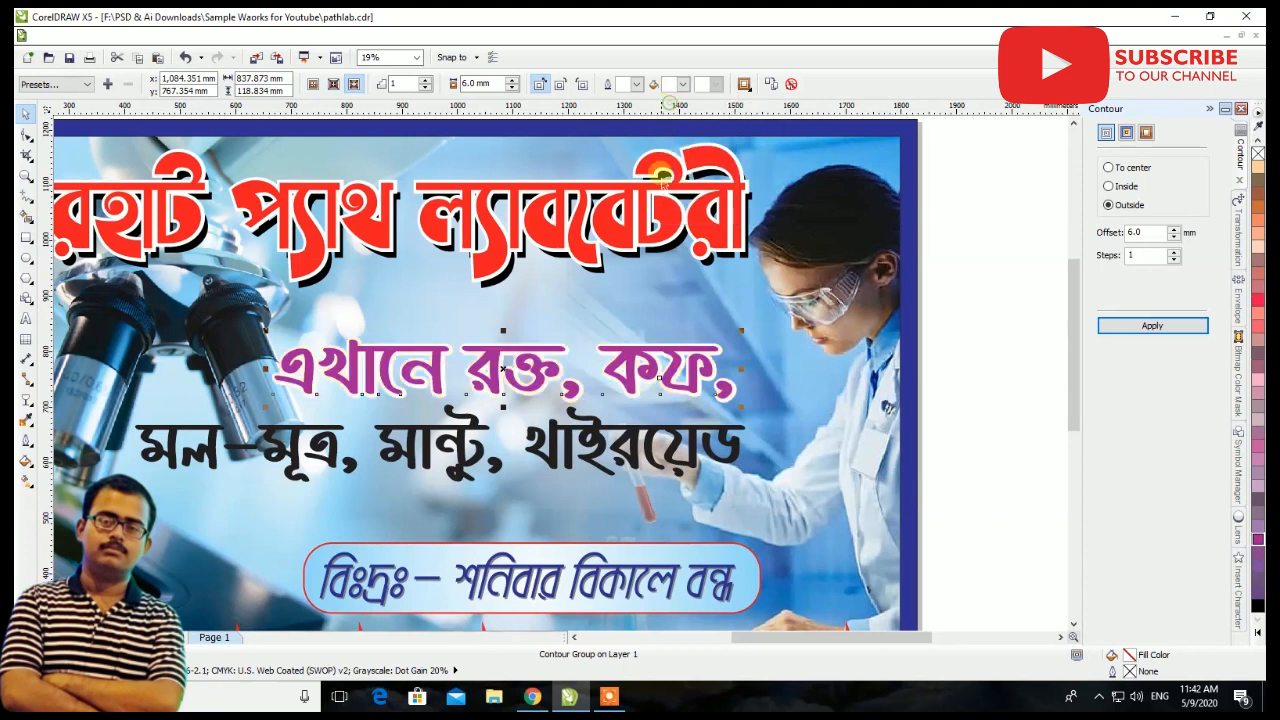
Shift the মল-মূত্র line slightly right, add a one-step 6 mm outside contour and fill the text purple
drag(632, 436, 663, 433)
click(1150, 328)
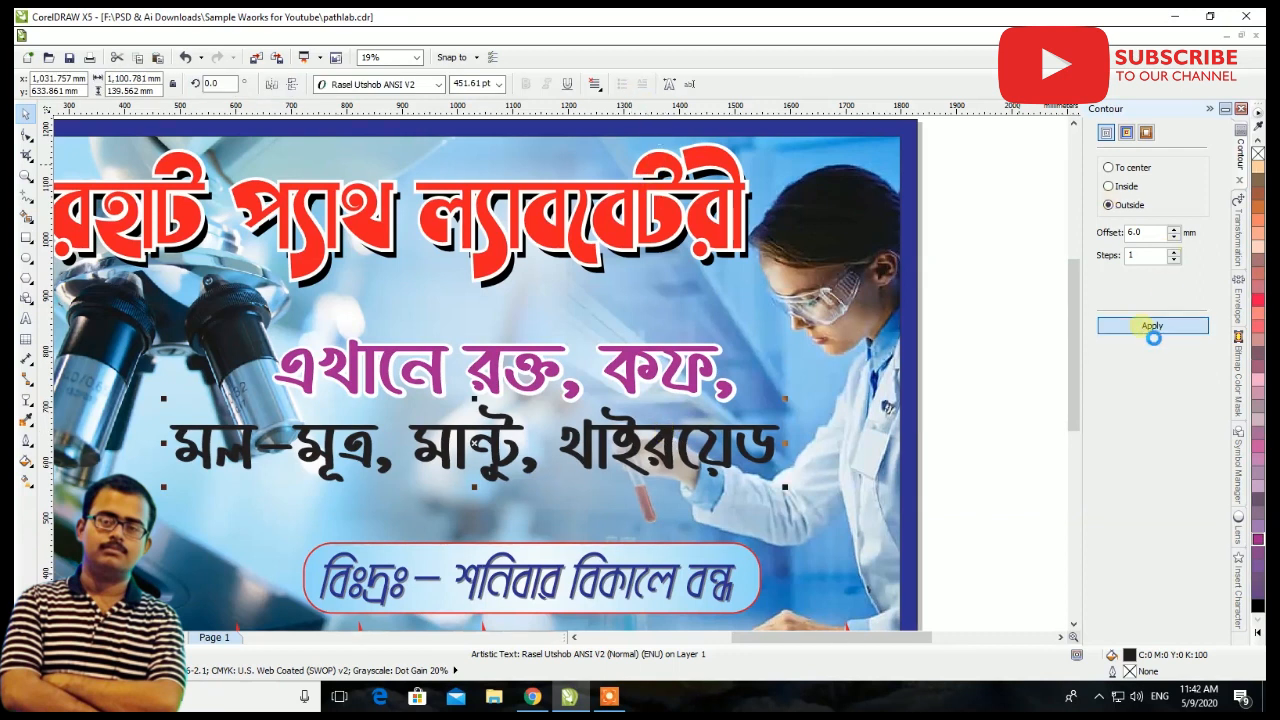
click(1258, 540)
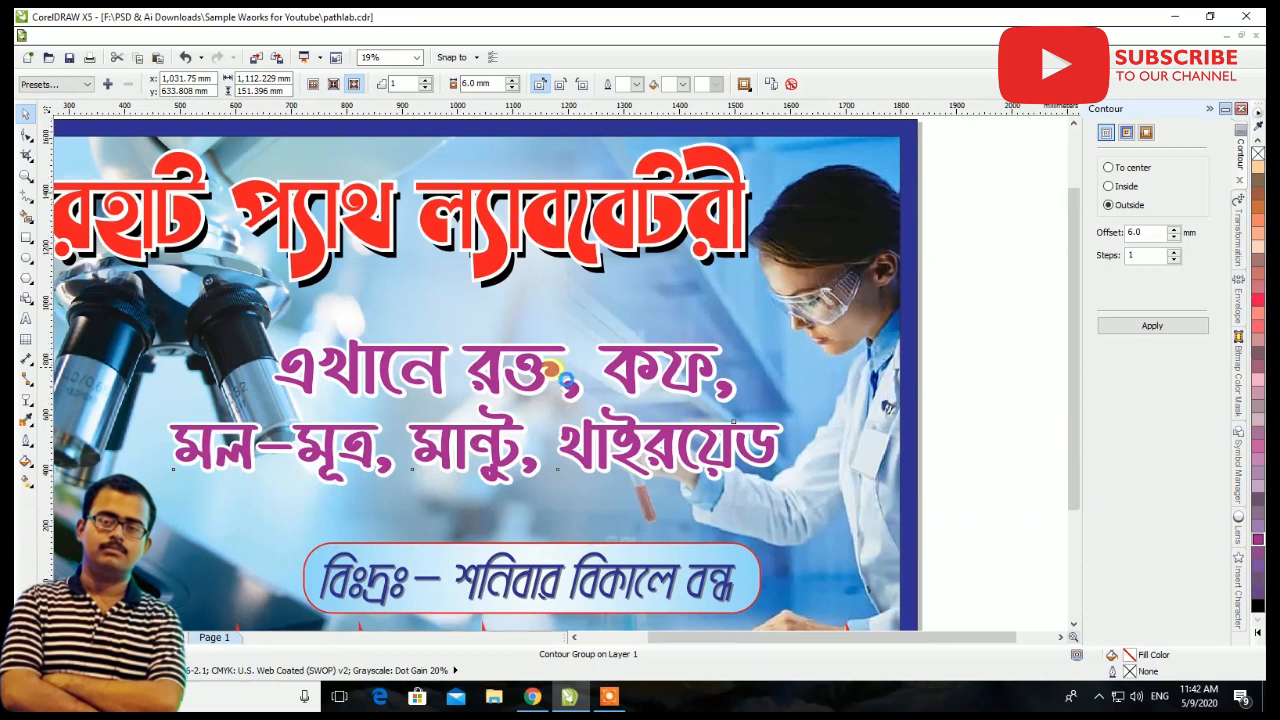
Bring the ইত্যাদি line back below the purple lines and stagger those two lines leftward, the first starting near the left border
key(F3)
drag(849, 423, 596, 436)
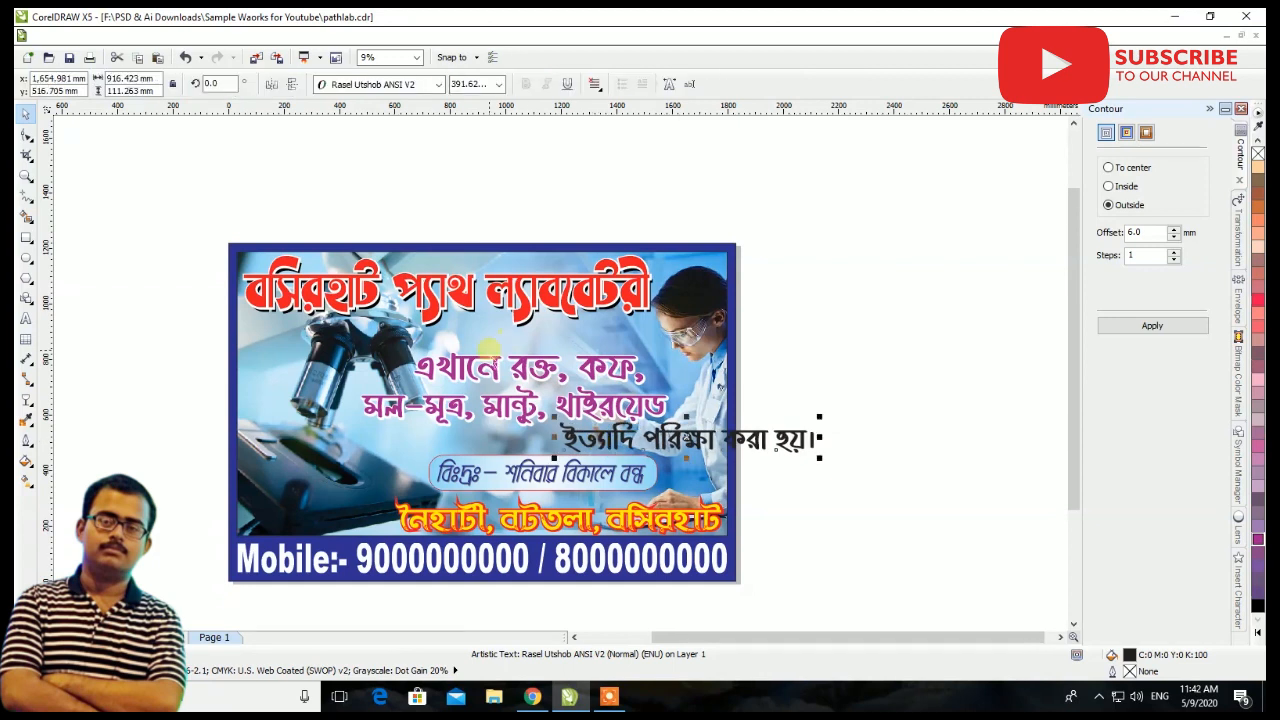
scroll(442, 364, up, 2)
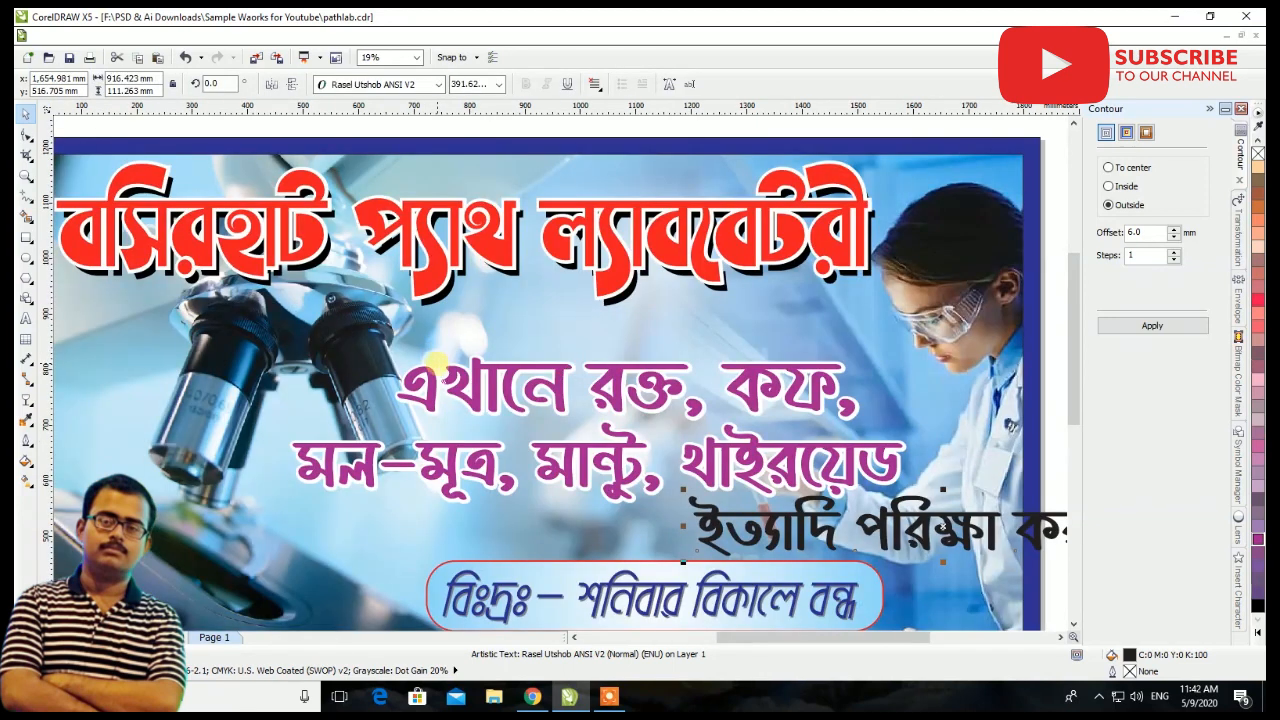
click(440, 390)
drag(440, 398, 143, 396)
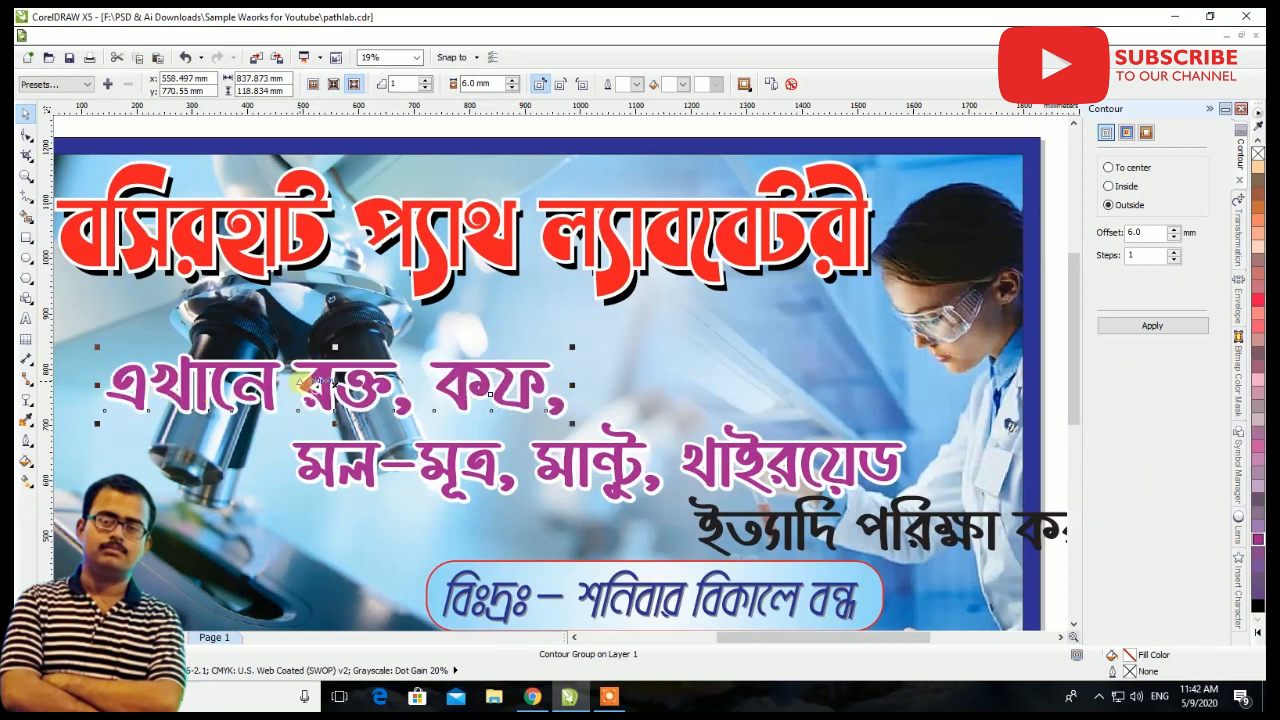
drag(318, 391, 276, 378)
drag(463, 453, 420, 440)
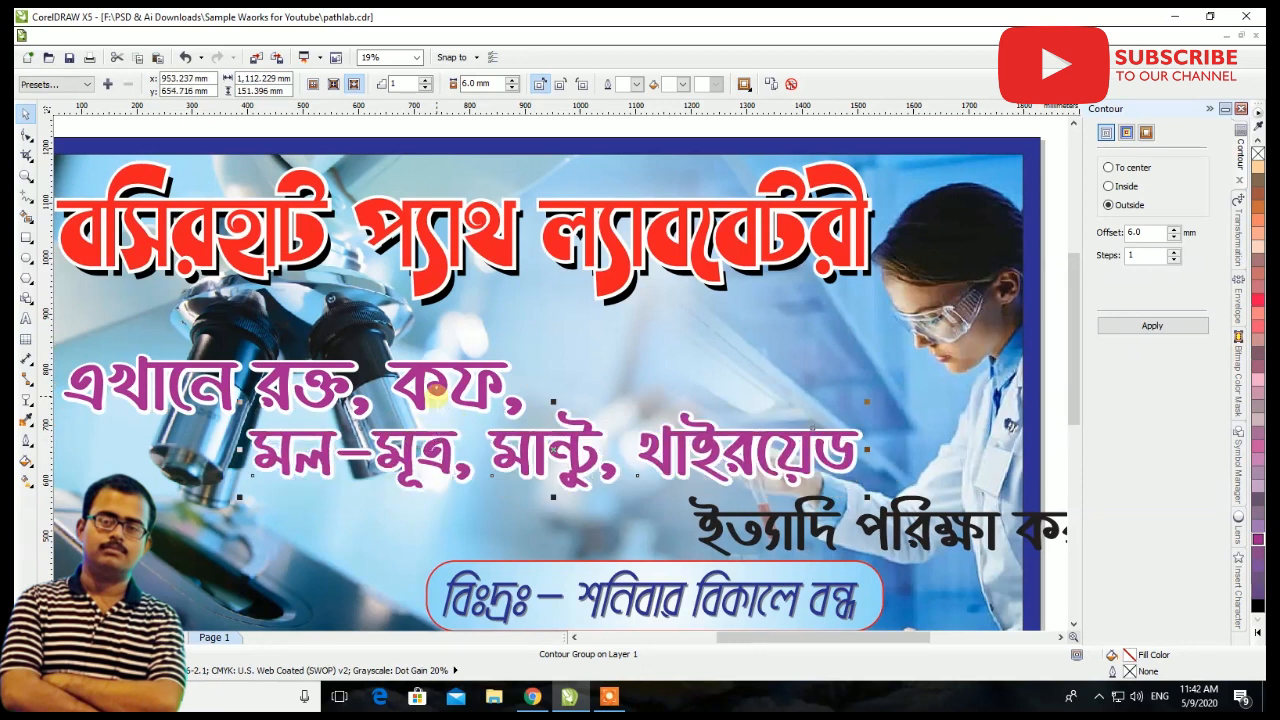
shift+click(423, 391)
drag(423, 391, 409, 381)
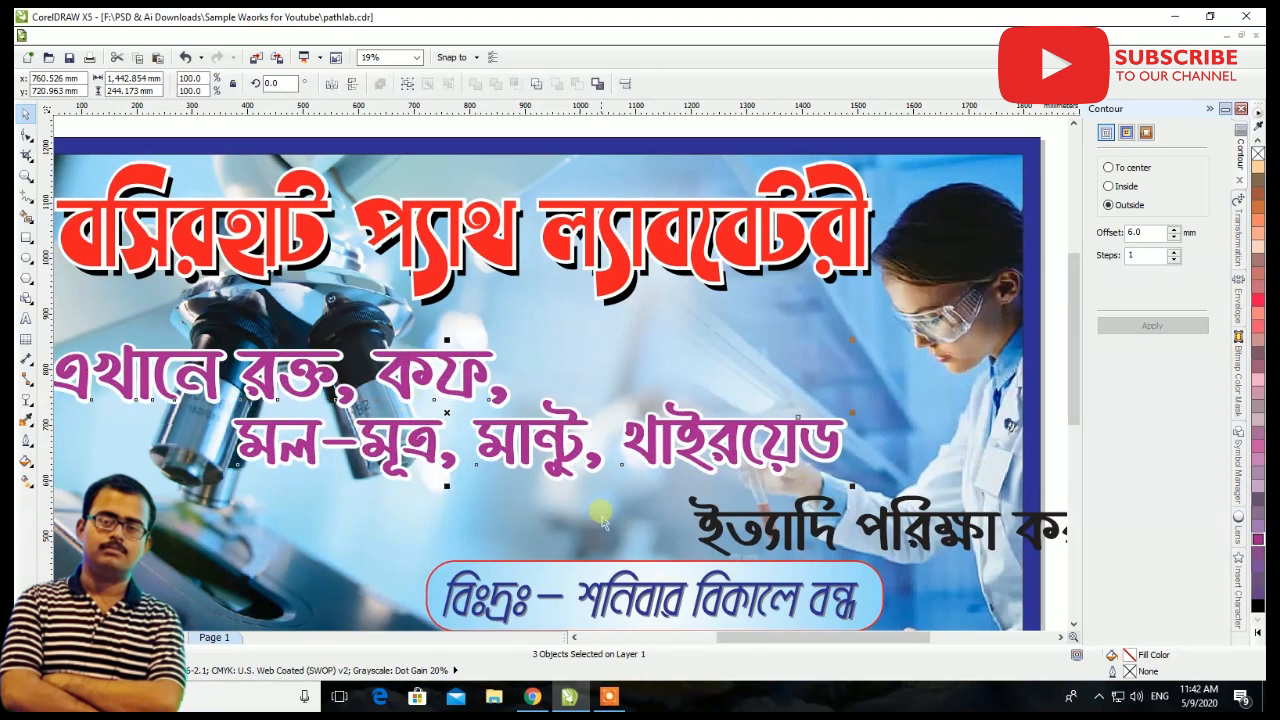
Place the ইত্যাদি line beneath the মল-মূত্র line in the Shamim Cholontika ANSI V1 font at about 307 pt
drag(707, 528, 303, 521)
drag(800, 490, 749, 494)
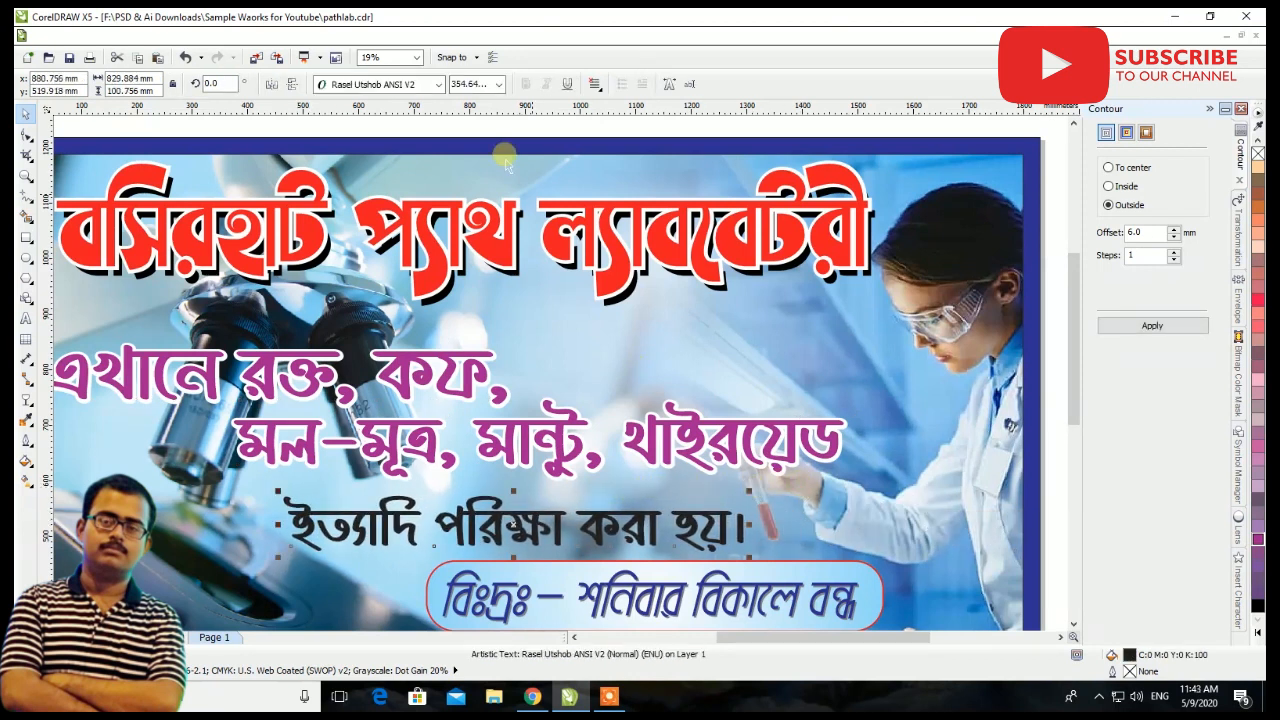
click(440, 85)
text(Sa)
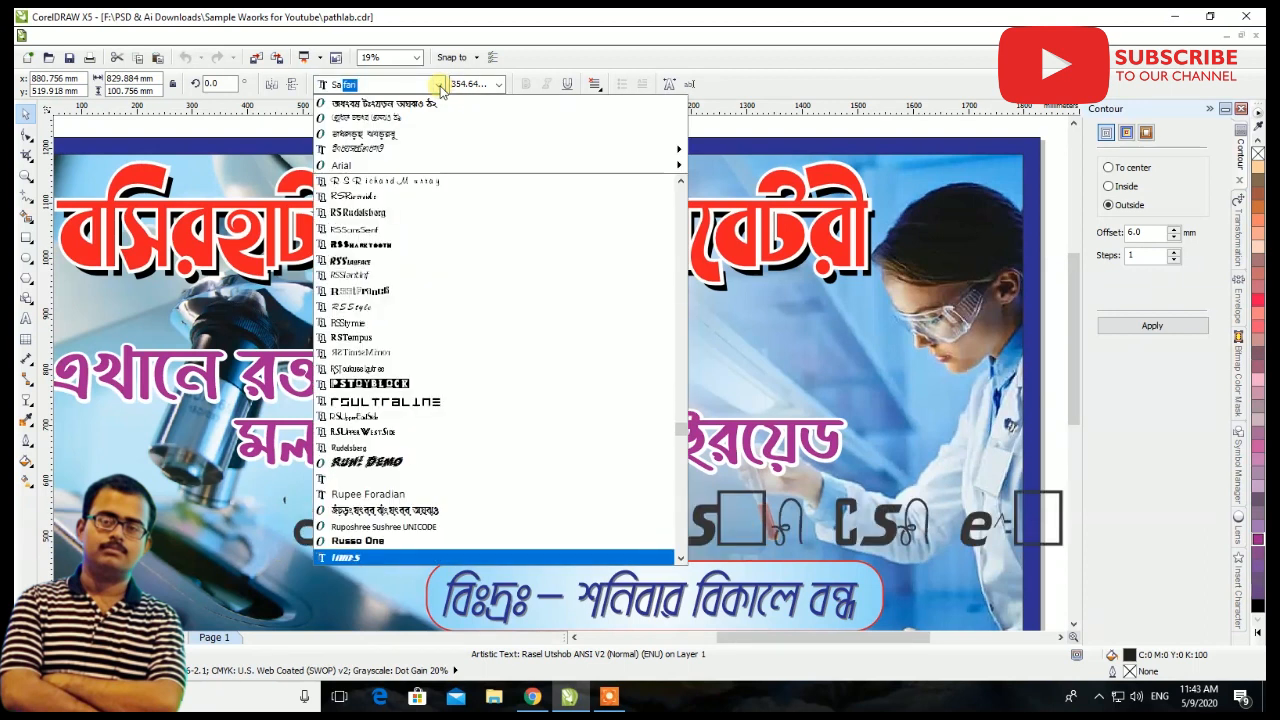
key(Escape)
click(440, 85)
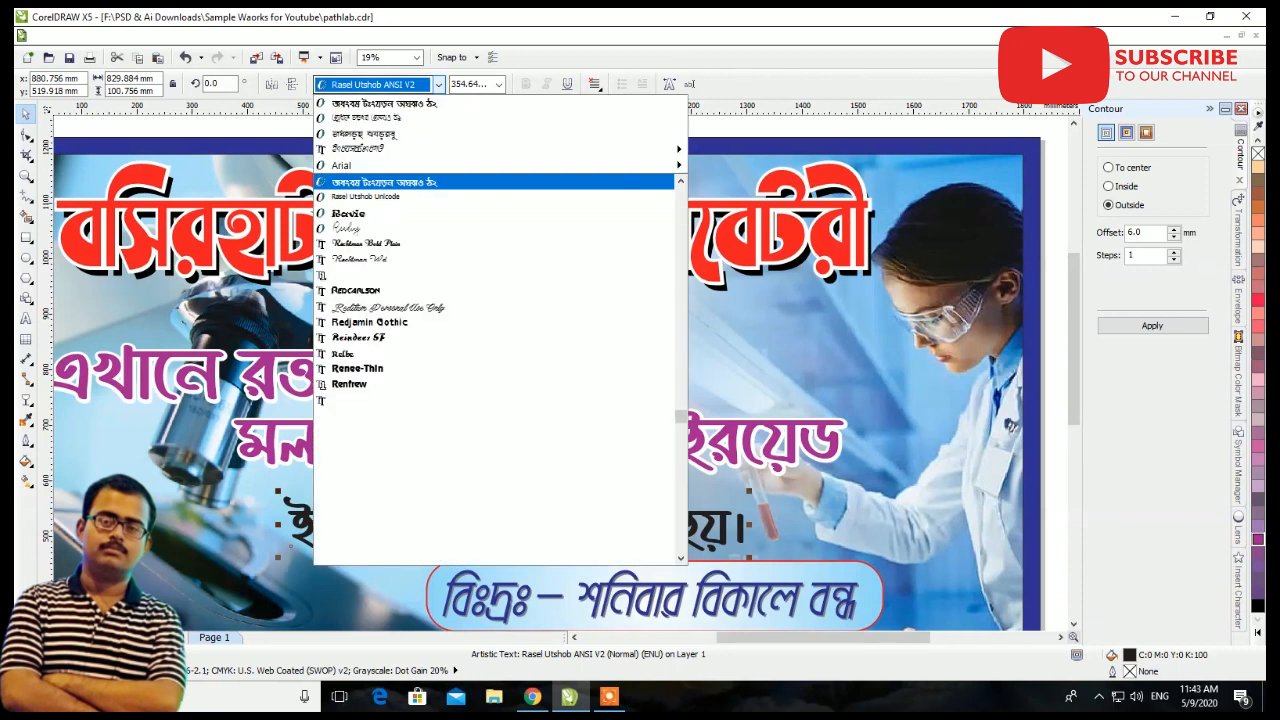
click(366, 118)
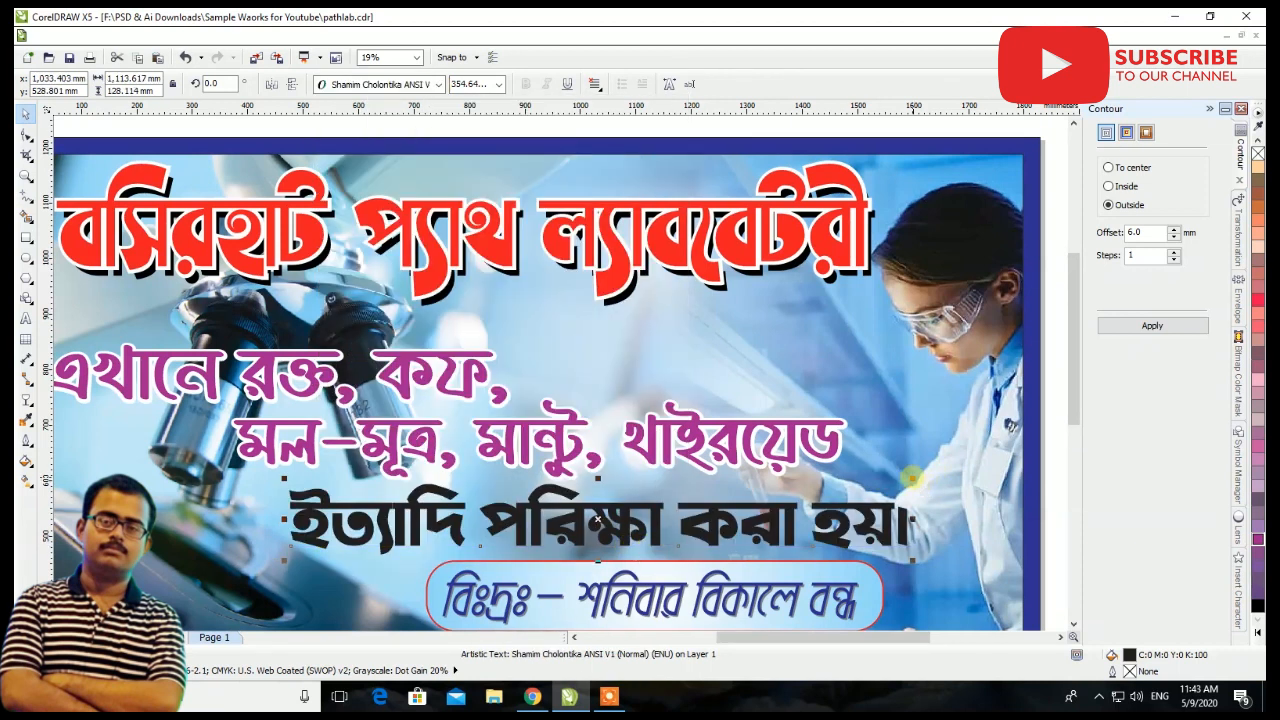
drag(912, 479, 829, 488)
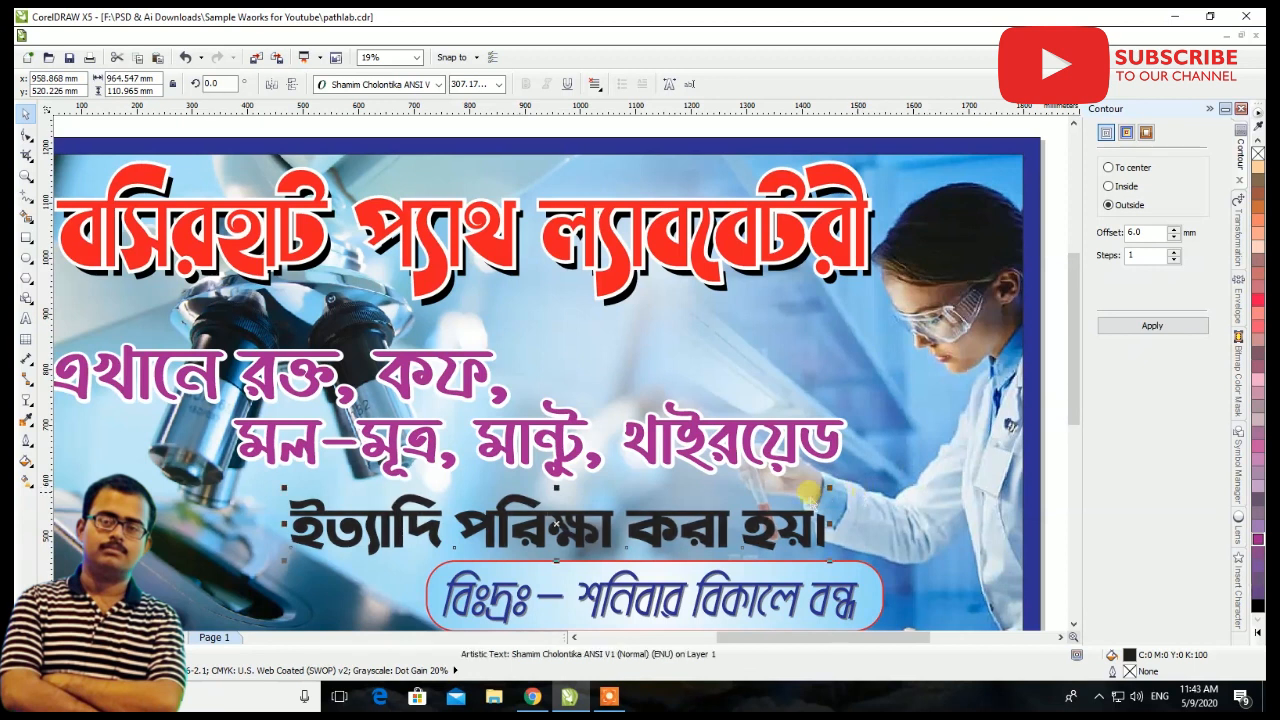
Undo the accidental move of the background picture
click(700, 528)
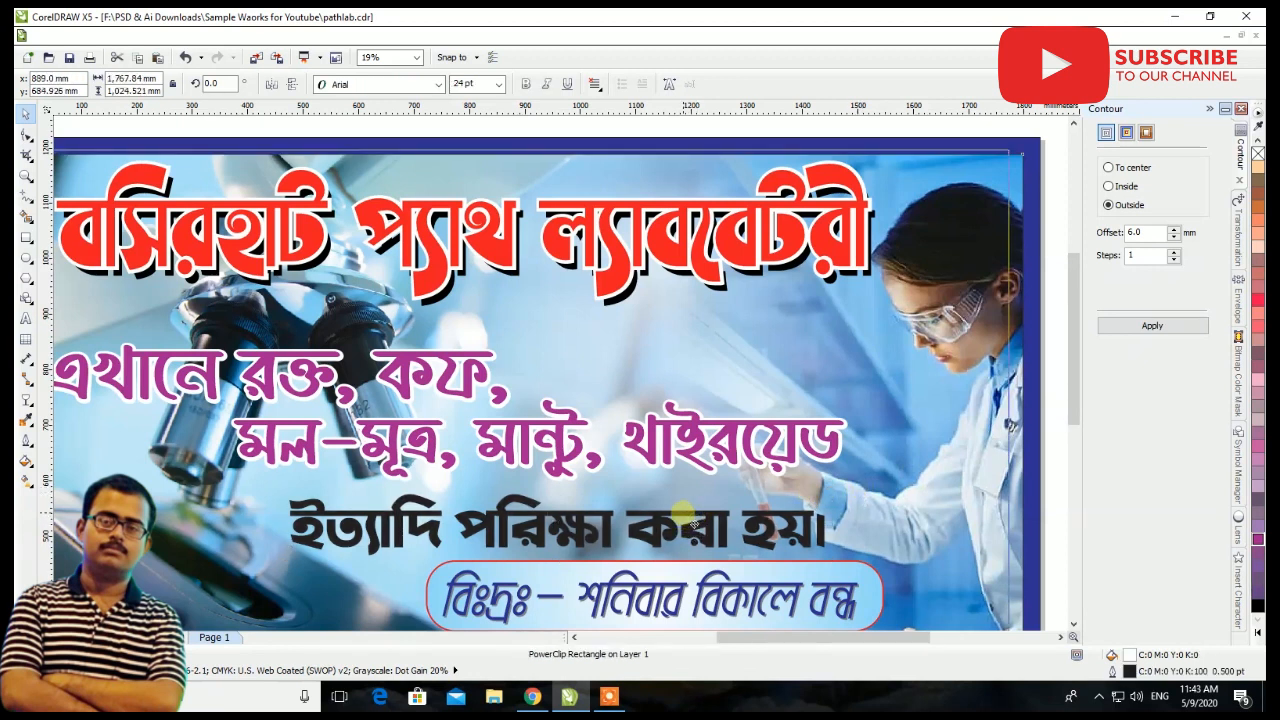
key(ctrl+z)
key(ctrl+z)
key(ctrl+z)
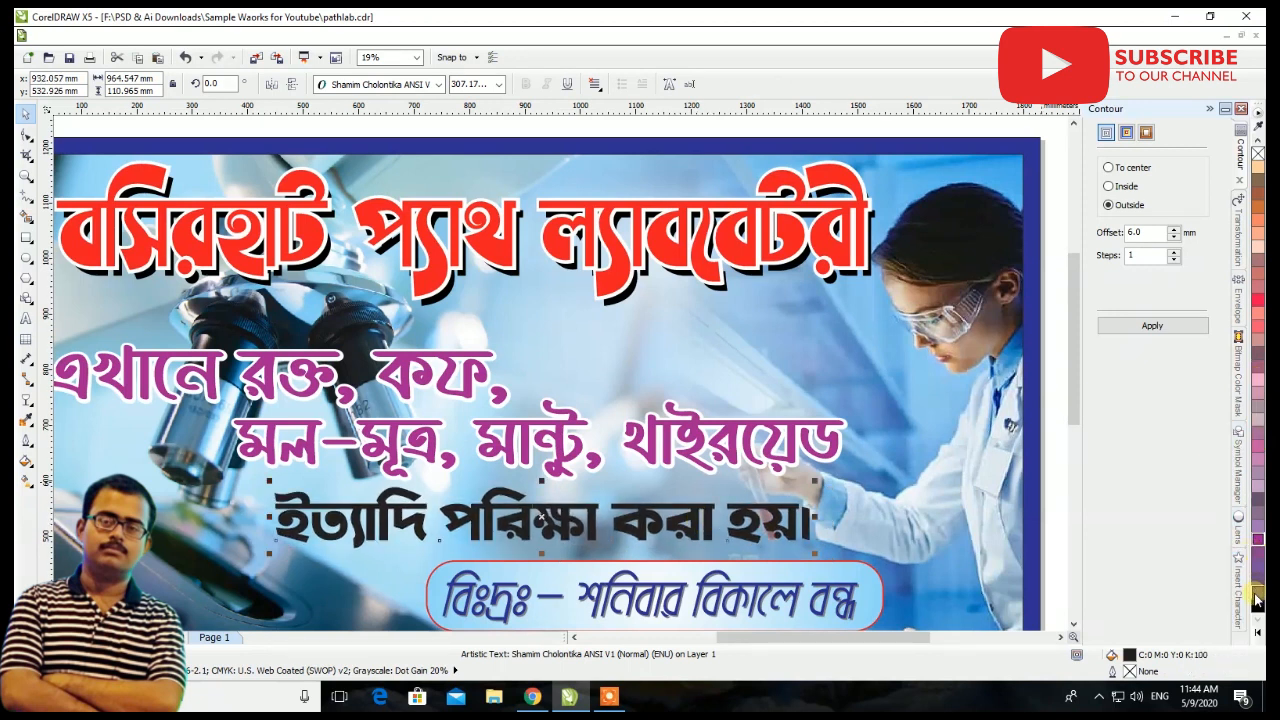
Fill the ইত্যাদি line magenta, add a one-step 6 mm outside contour and move it slightly down and left
click(1259, 629)
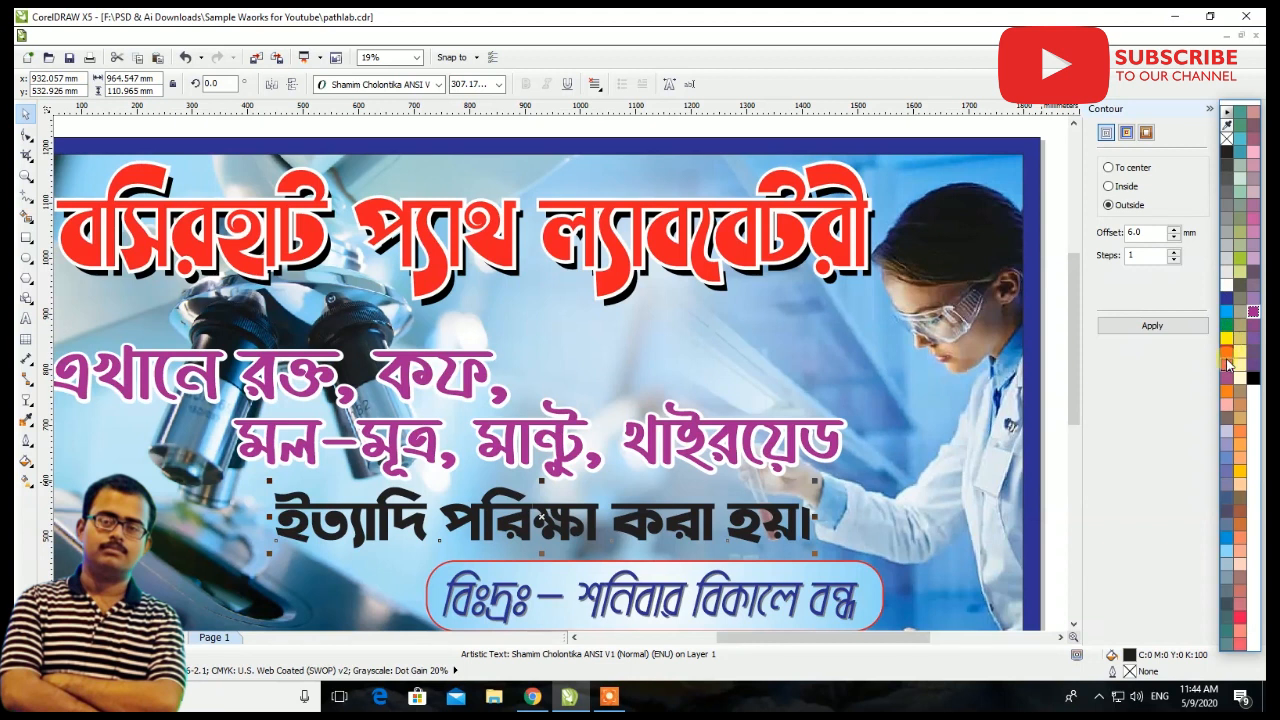
click(1228, 364)
click(1186, 326)
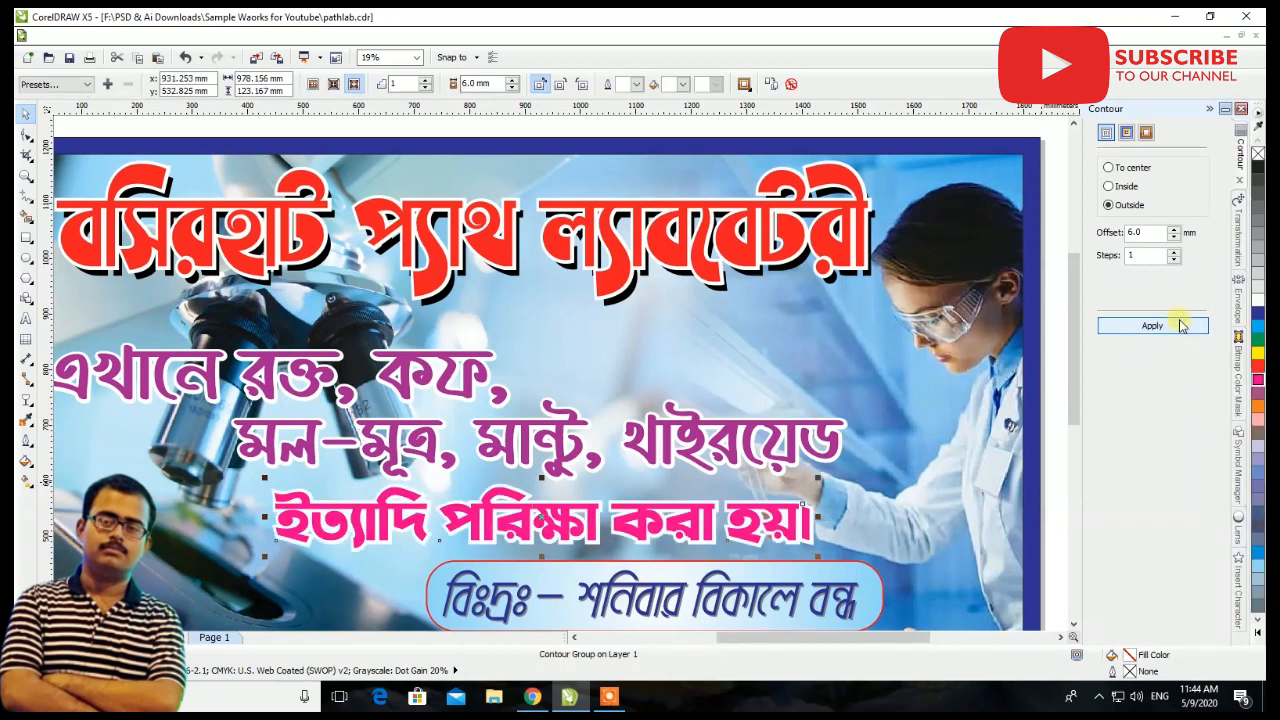
mouse_move(787, 516)
mouse_down()
mouse_move(949, 513)
mouse_move(762, 521)
mouse_up()
Shrink the ইত্যাদি line to about 241 pt and place it between the মল-মূত্র line and the closing note
scroll(720, 433, down, 2)
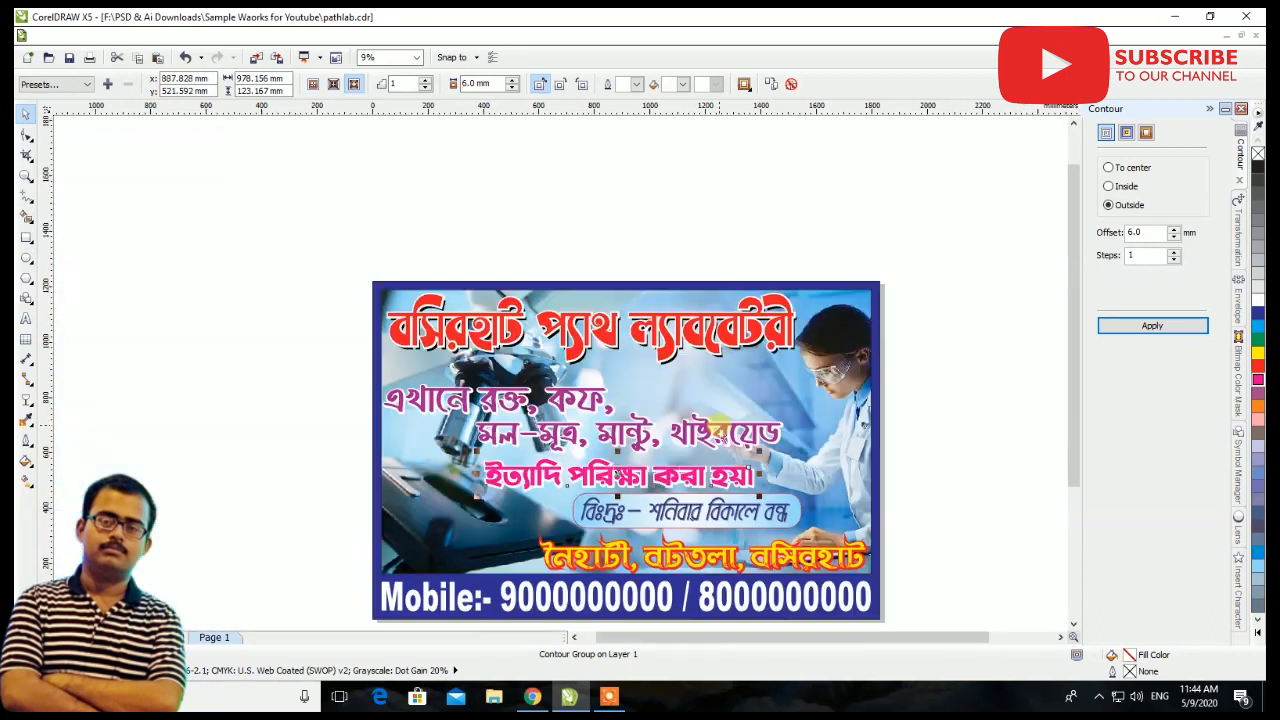
click(983, 391)
scroll(724, 326, down, 2)
scroll(750, 345, up, 1)
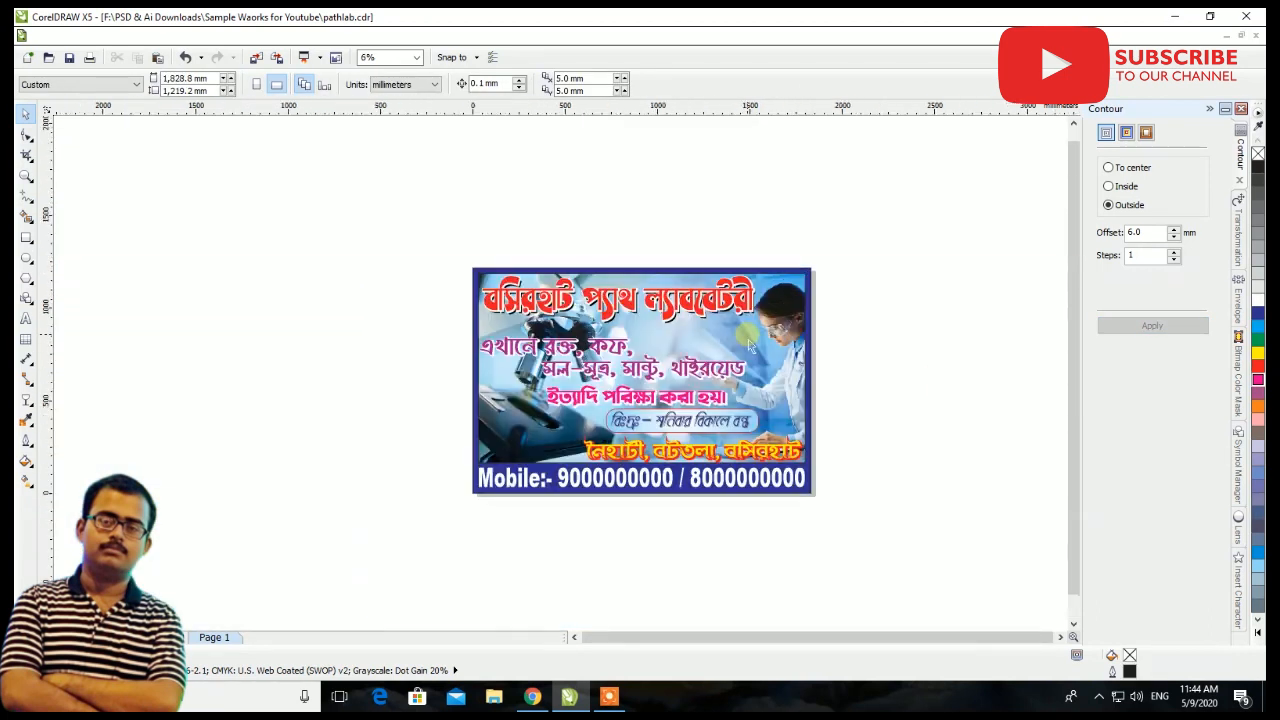
scroll(903, 355, up, 1)
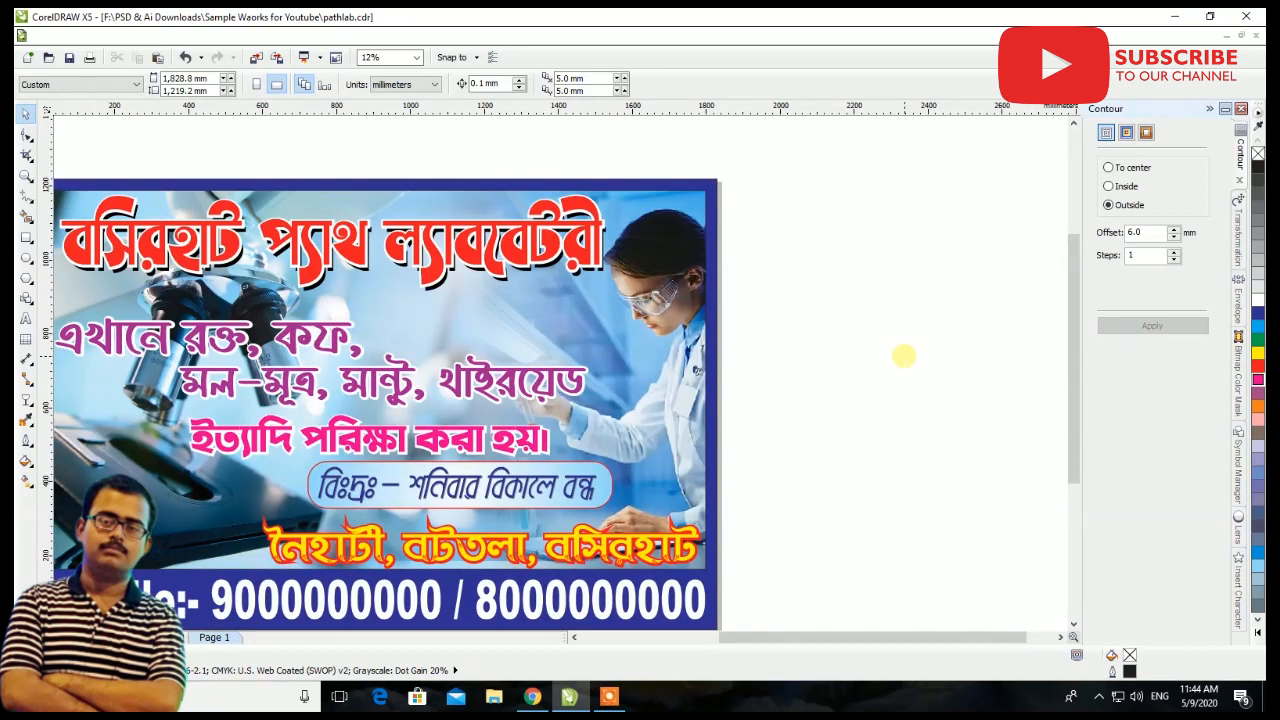
drag(527, 439, 555, 425)
click(555, 421)
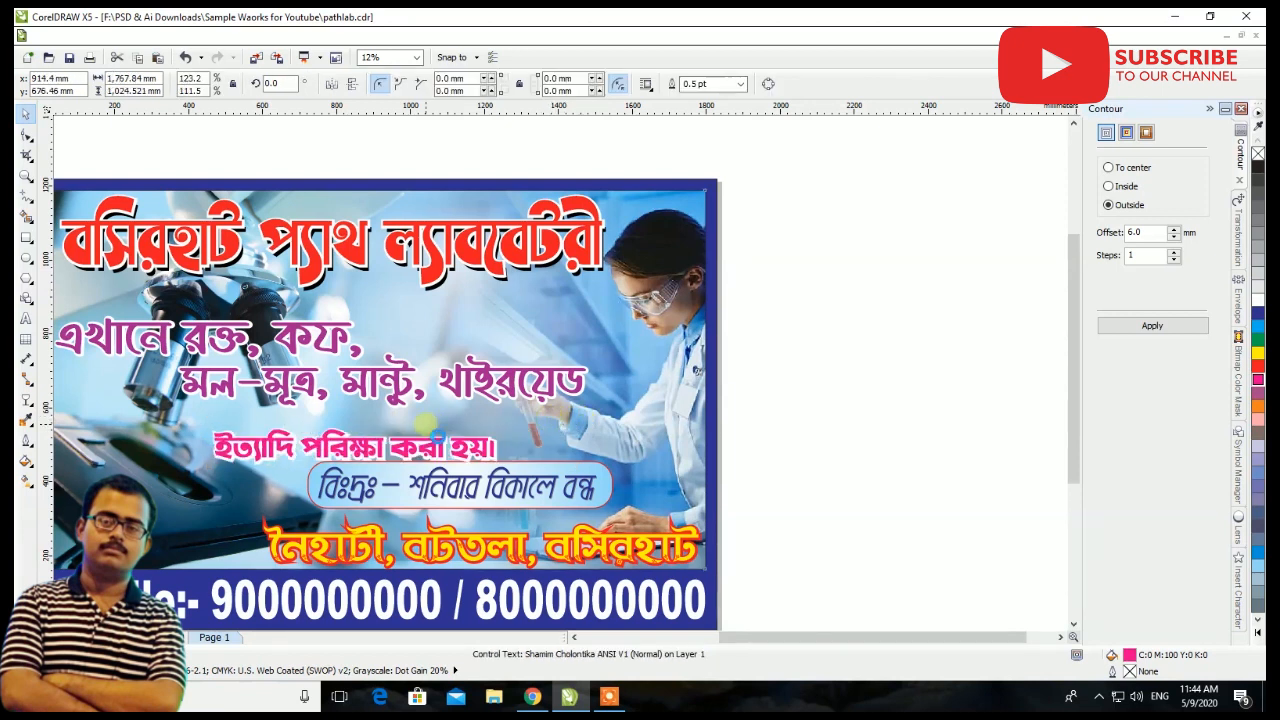
scroll(428, 425, up, 1)
drag(428, 453, 503, 435)
scroll(503, 435, down, 1)
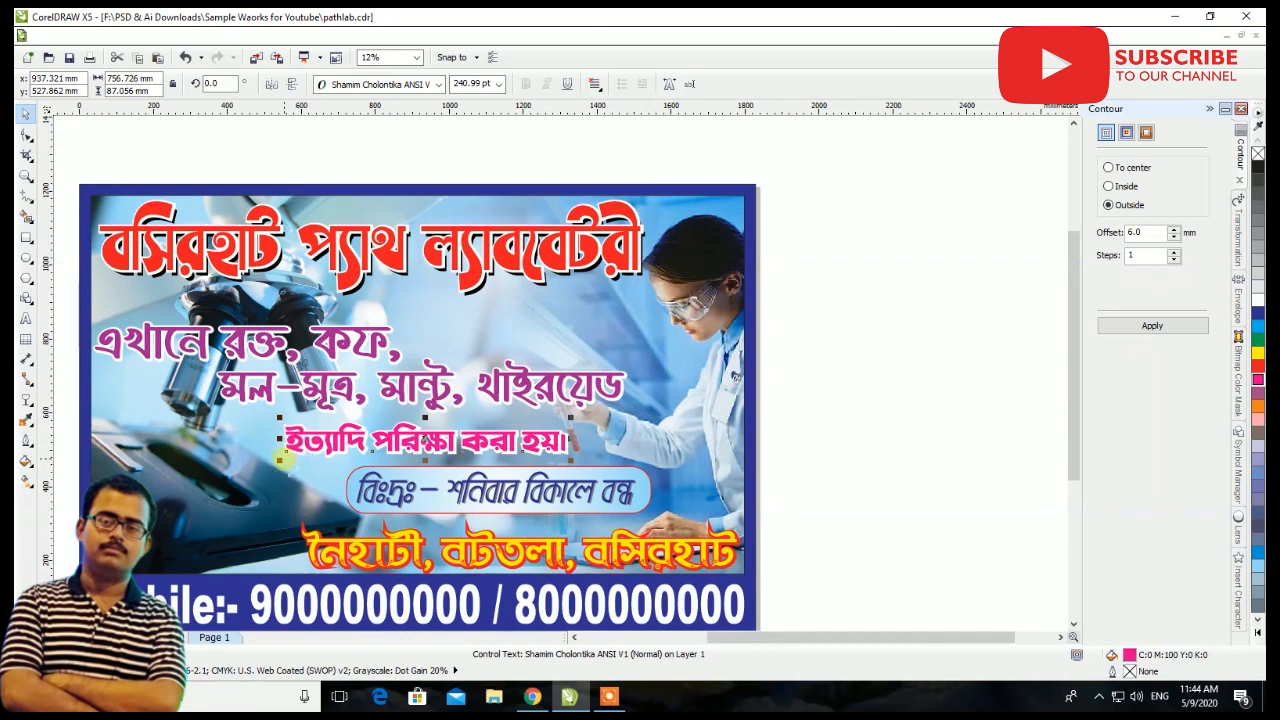
Enlarge the ইত্যাদি line with its contour to about 264 pt, extending it toward the banner's left edge
scroll(279, 459, up, 1)
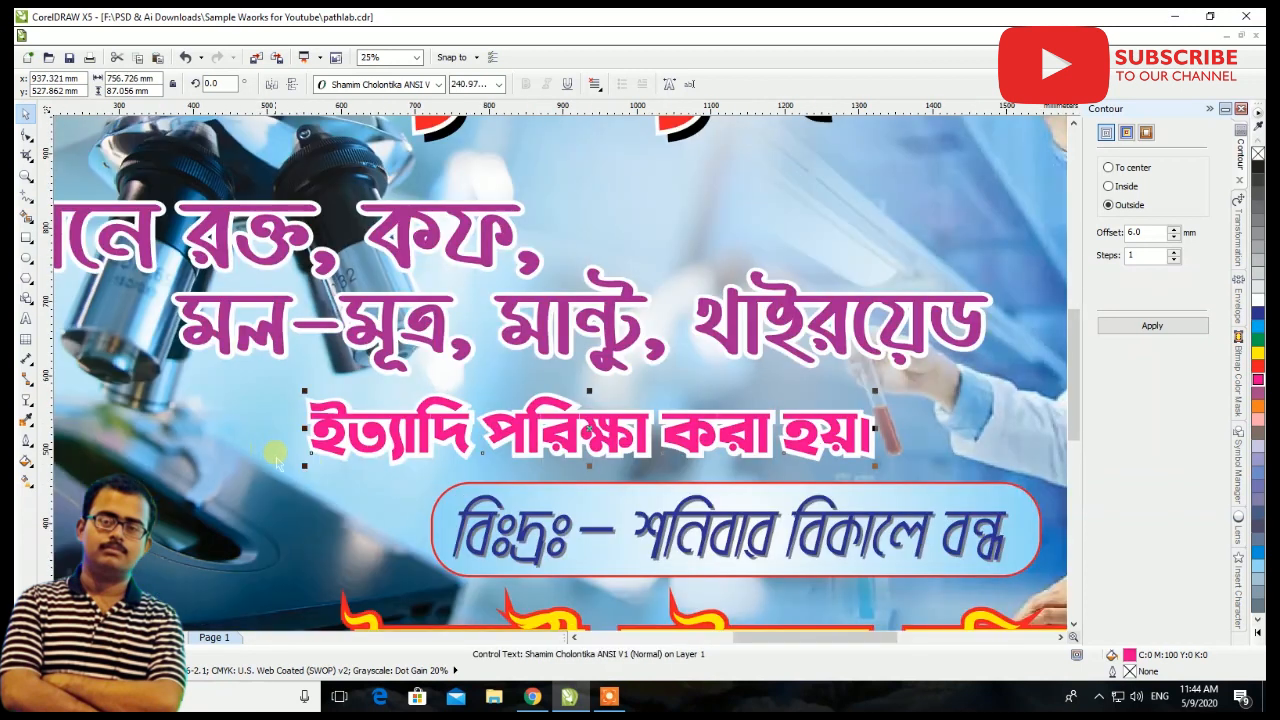
drag(308, 467, 254, 480)
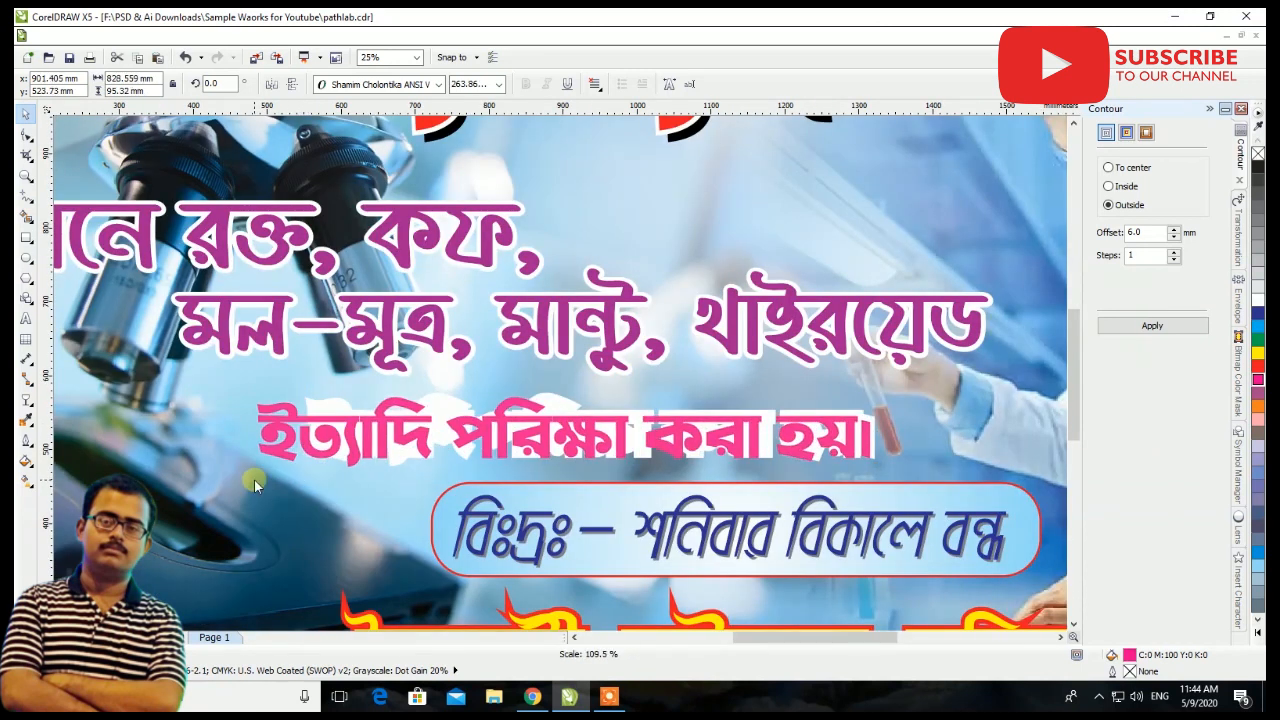
scroll(397, 420, down, 2)
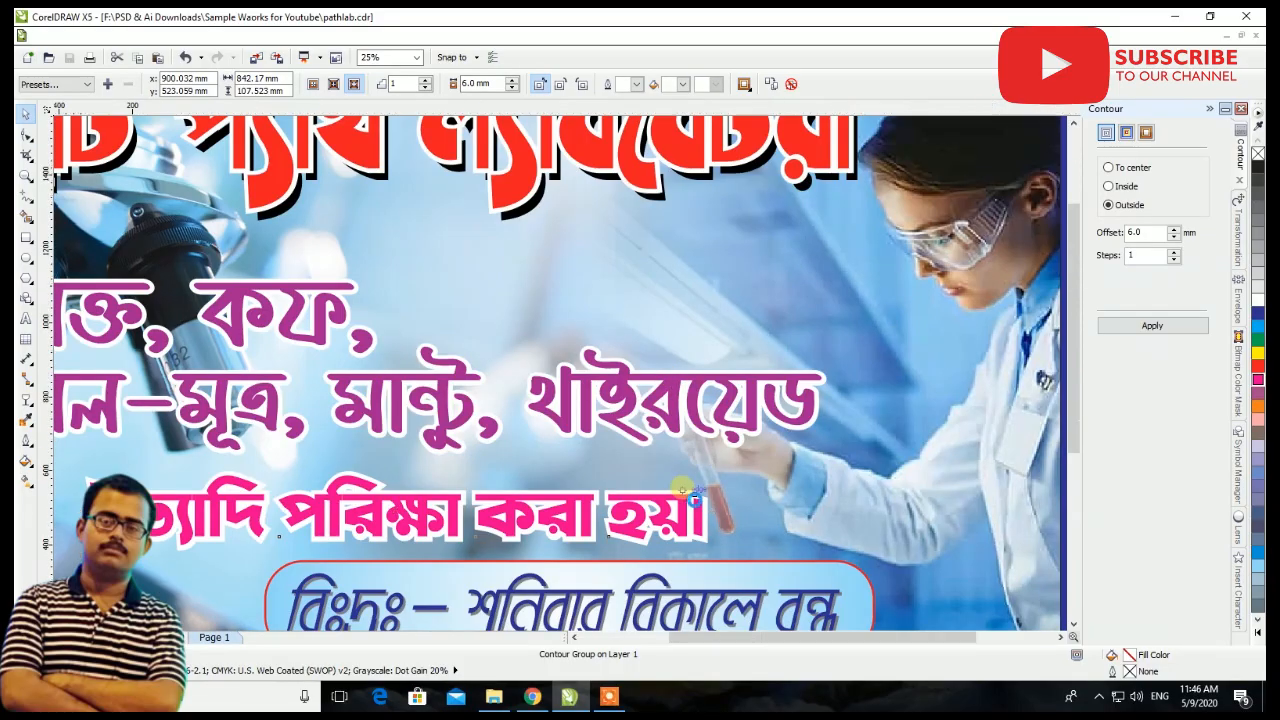
scroll(680, 480, down, 2)
click(914, 346)
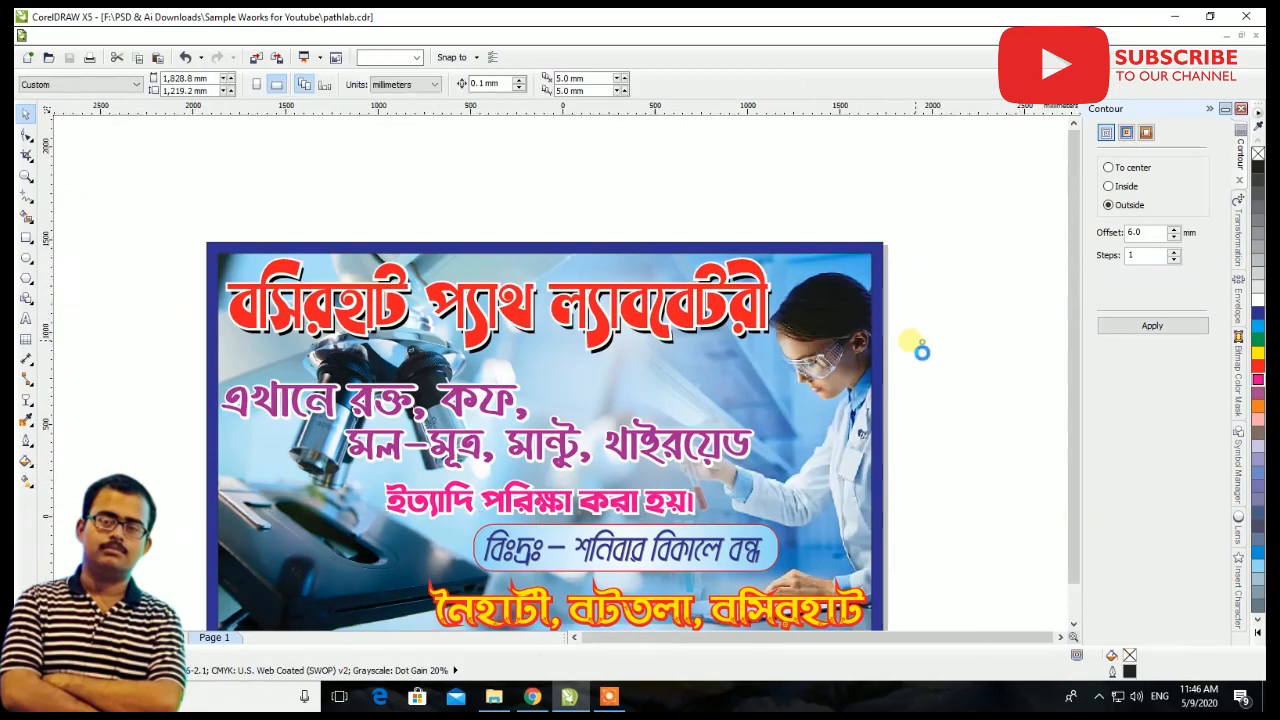
Start a new text line beneath the banner title at 200 pt in the Shobuj Nolua ANSI V2 font
scroll(914, 346, down, 1)
scroll(849, 335, up, 1)
scroll(849, 335, up, 1)
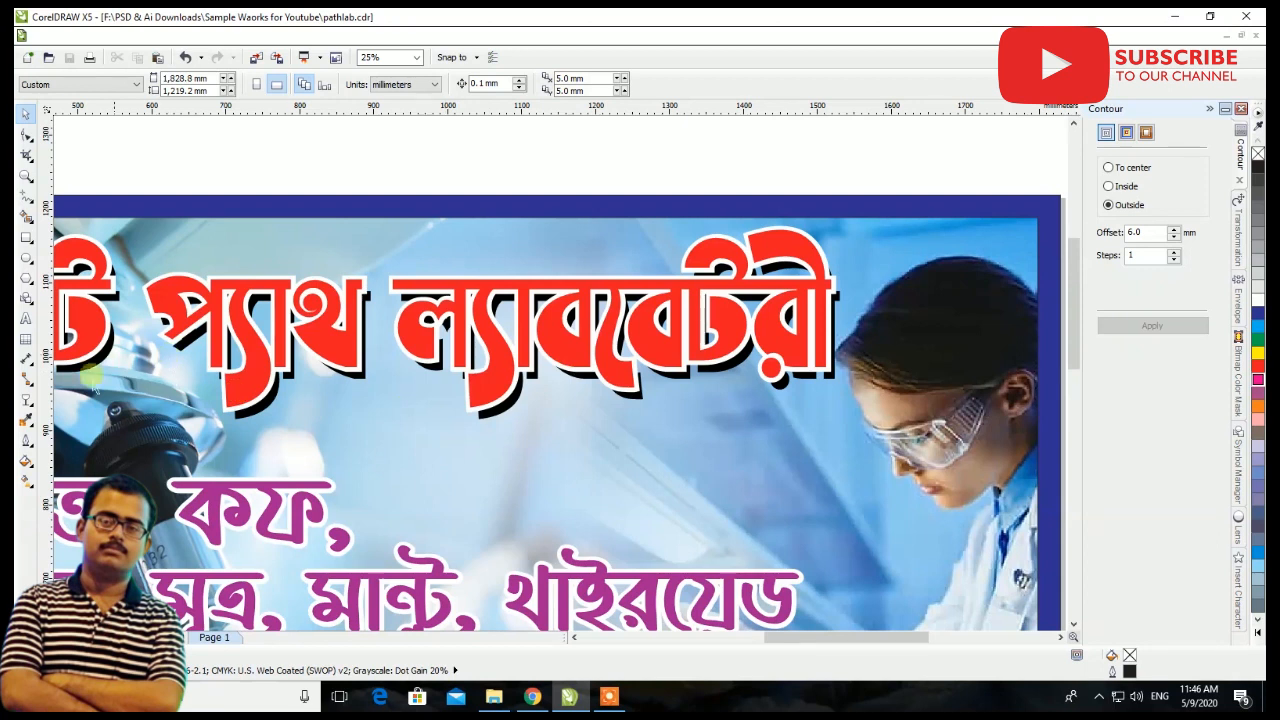
click(26, 318)
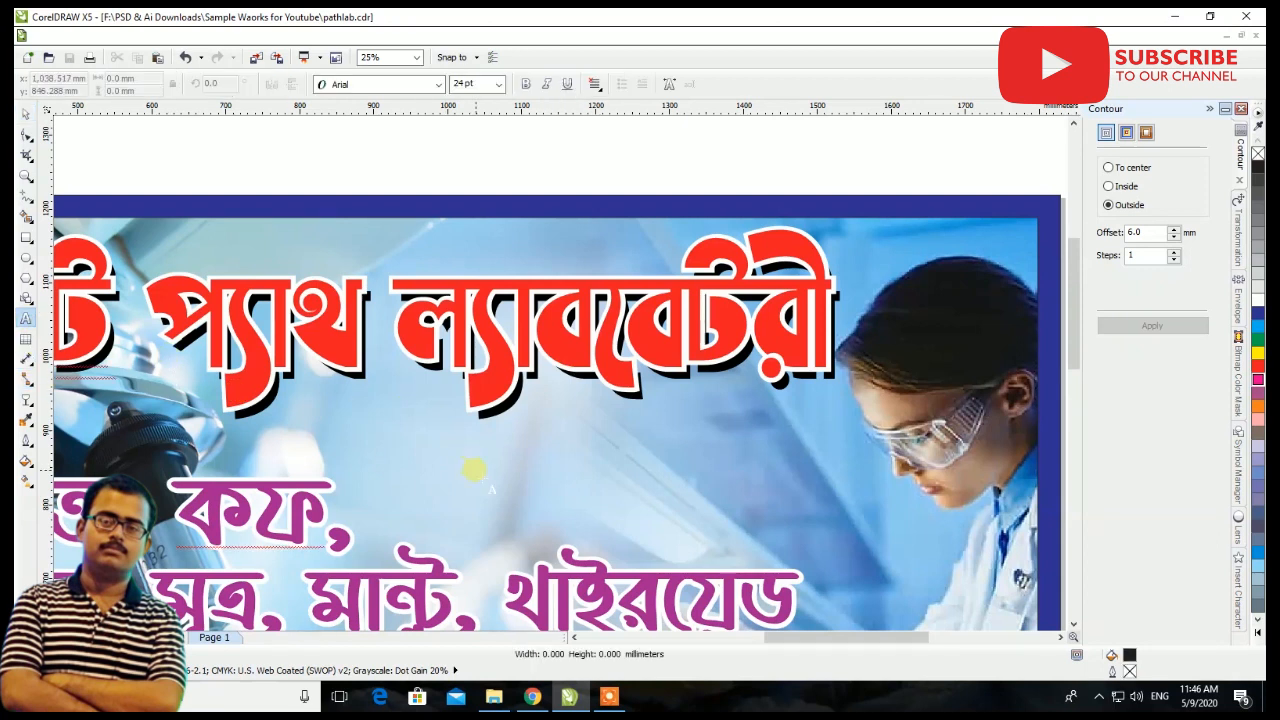
click(476, 469)
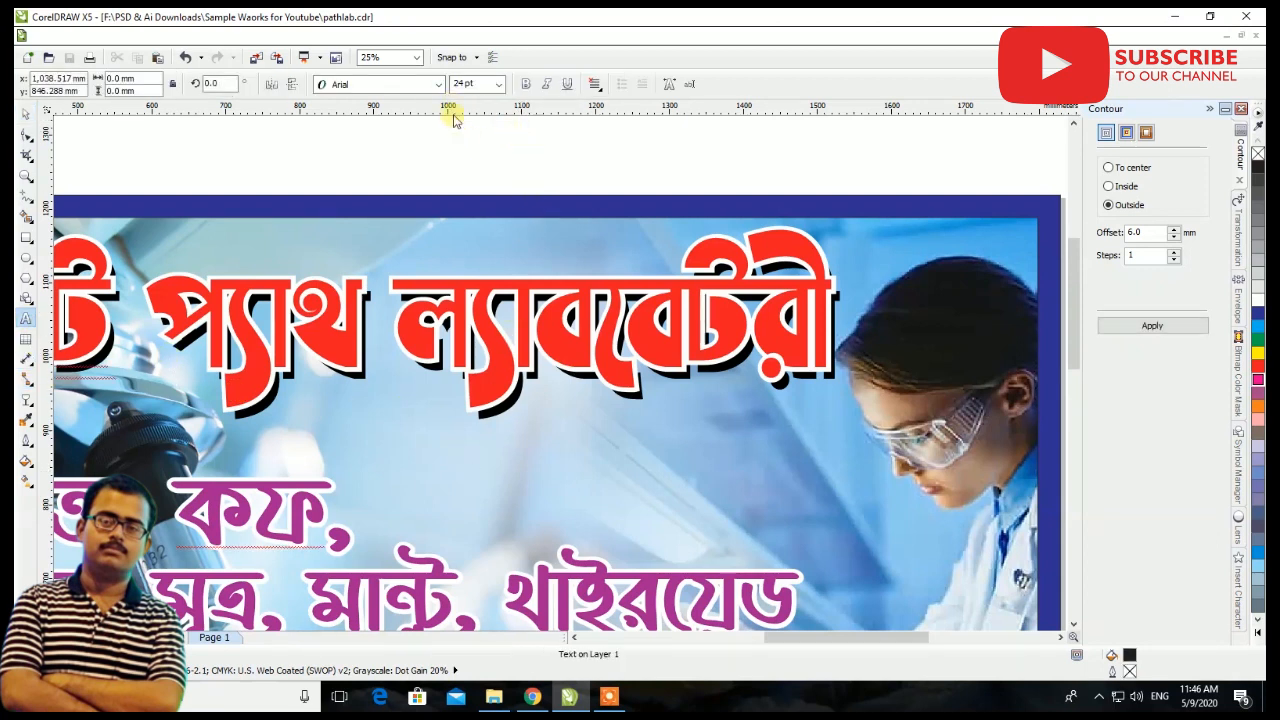
click(470, 84)
text(200)
key(Return)
click(437, 85)
text(Shobuj Nolua ANSI V1)
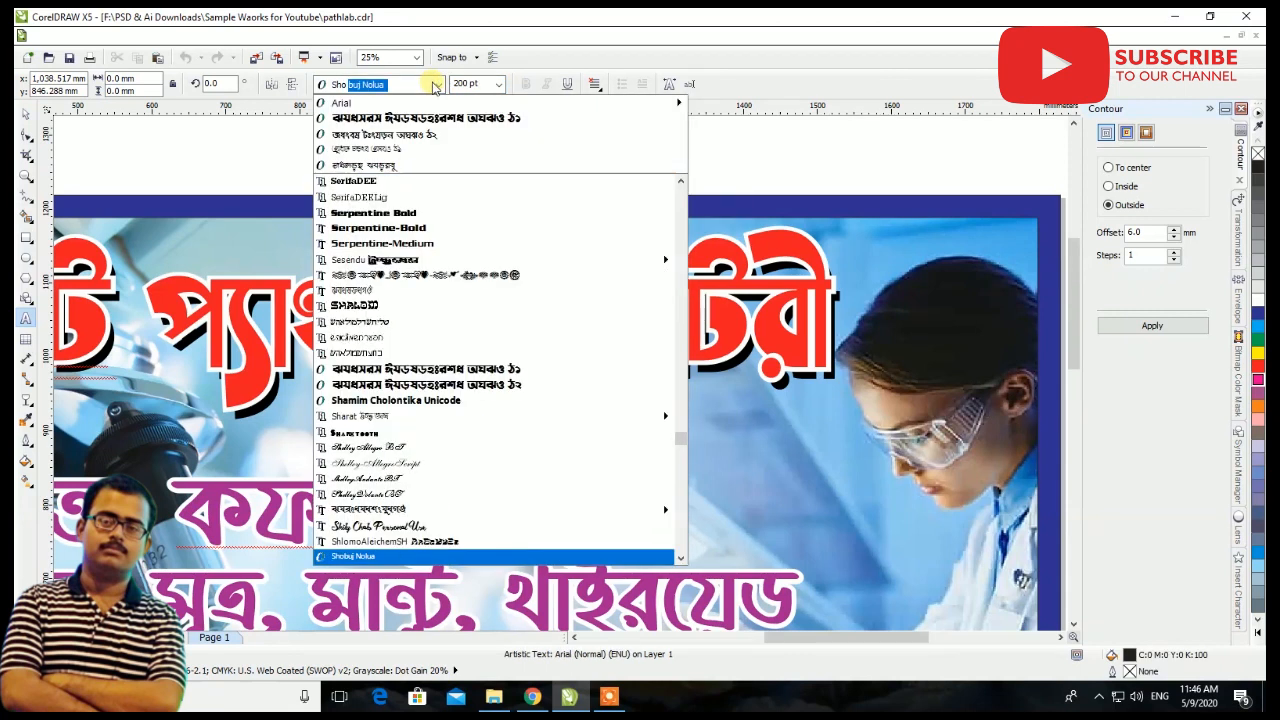
key(Down)
key(Down)
key(Return)
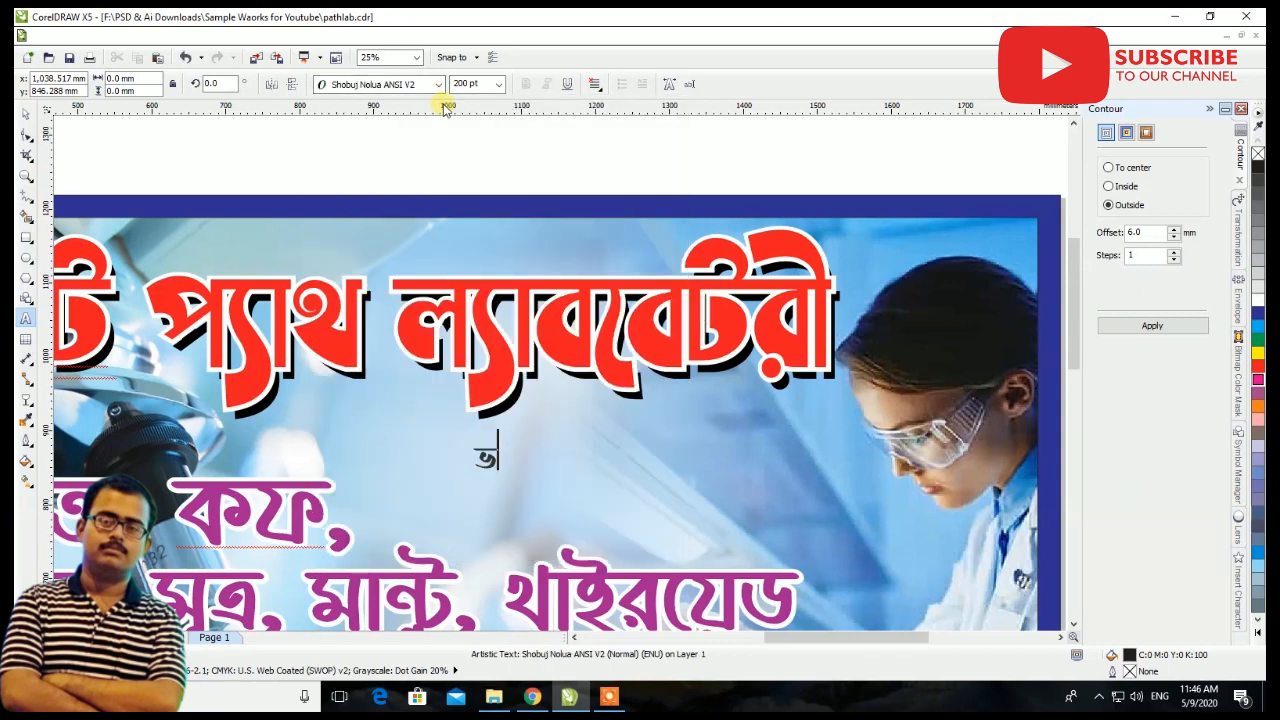
Write the tagline "বিশ্বত একটি প্রতিষ্ঠান" in the new text line
key(ctrl+a)
text(ি)
text(বশ্বত এখি)
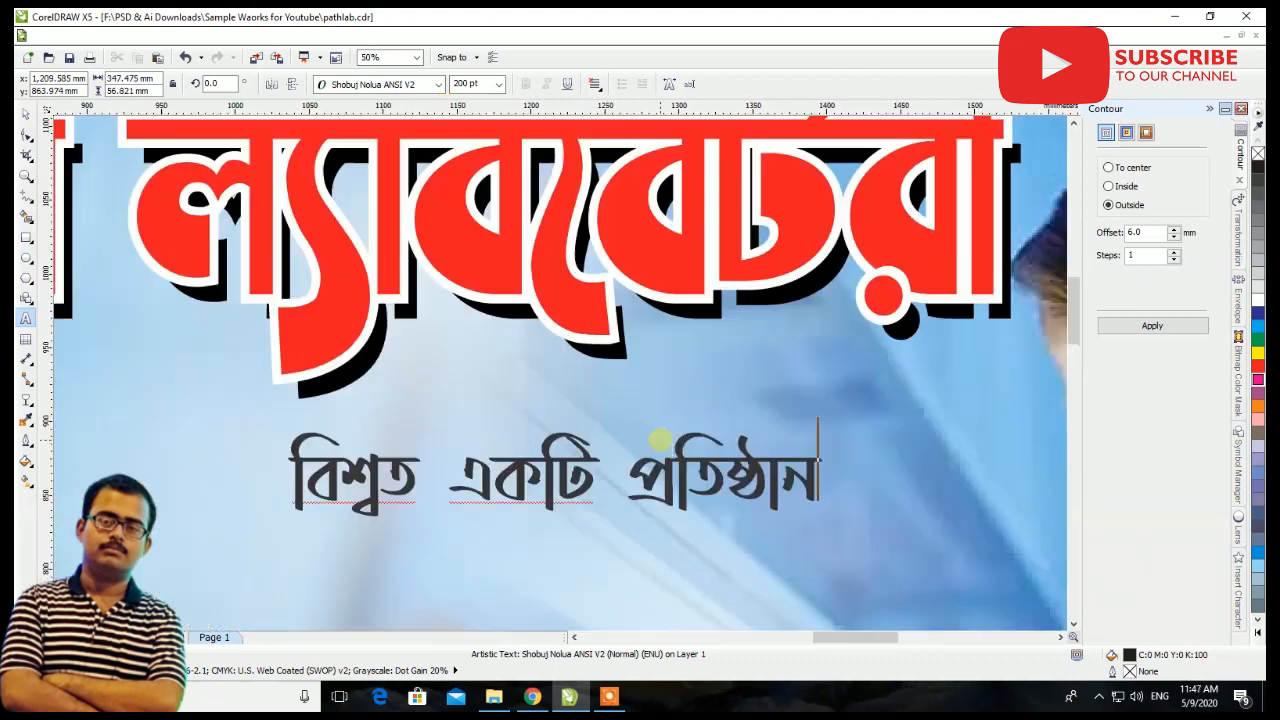
Enlarge the tagline to about 350 pt and place it just beneath the right part of the title
scroll(712, 410, down, 1)
click(27, 112)
drag(772, 468, 880, 508)
mouse_move(649, 447)
mouse_down()
mouse_move(660, 438)
mouse_move(643, 439)
mouse_up()
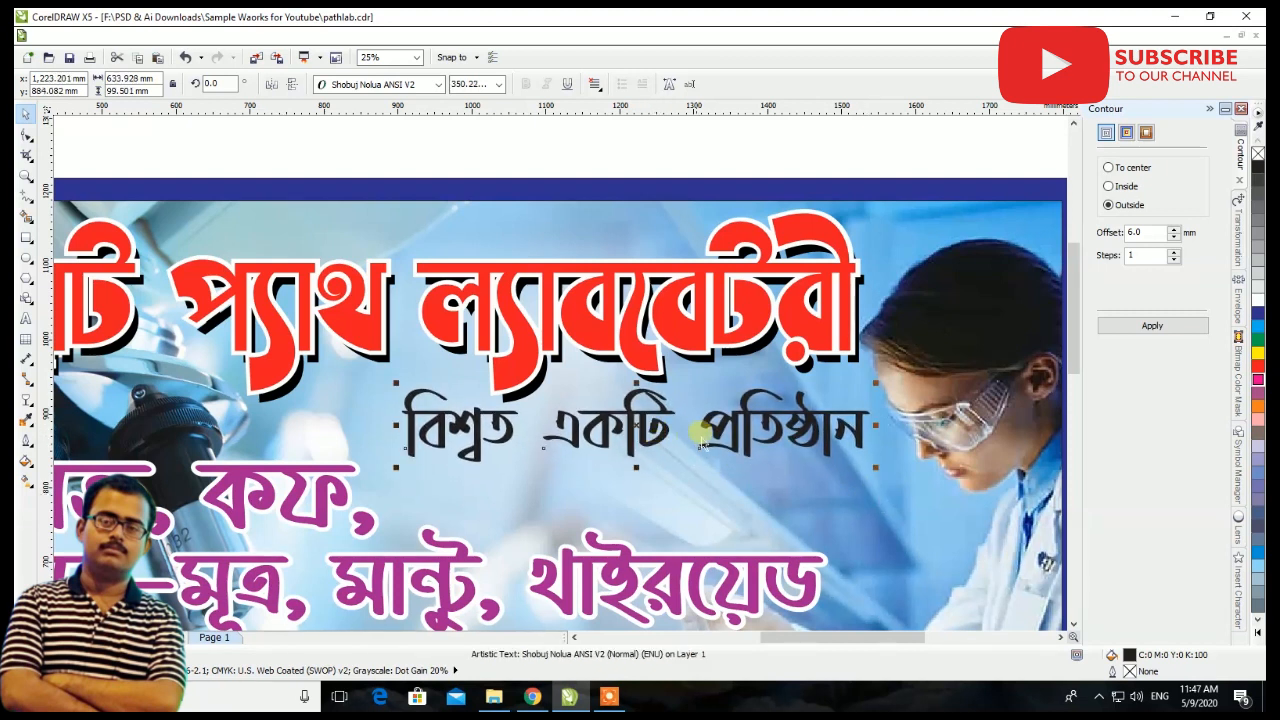
Try blue and red fills on the tagline, and settle on yellow
scroll(630, 432, up, 1)
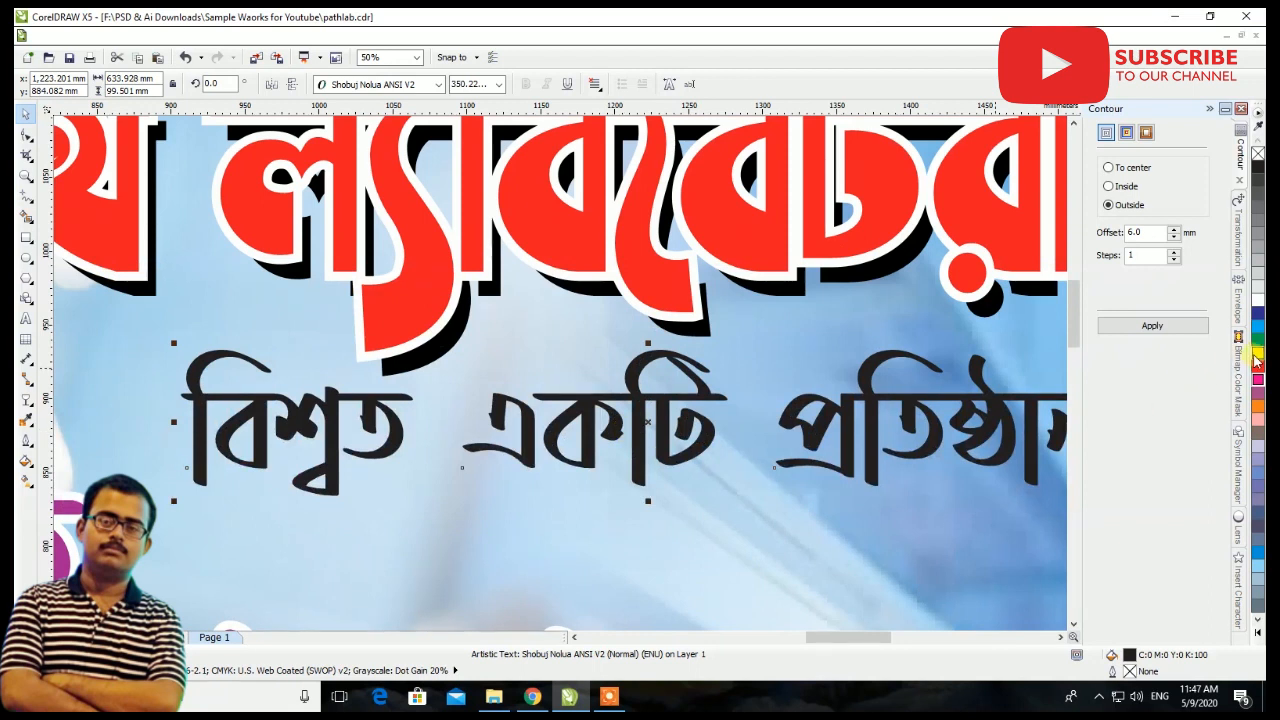
click(1257, 314)
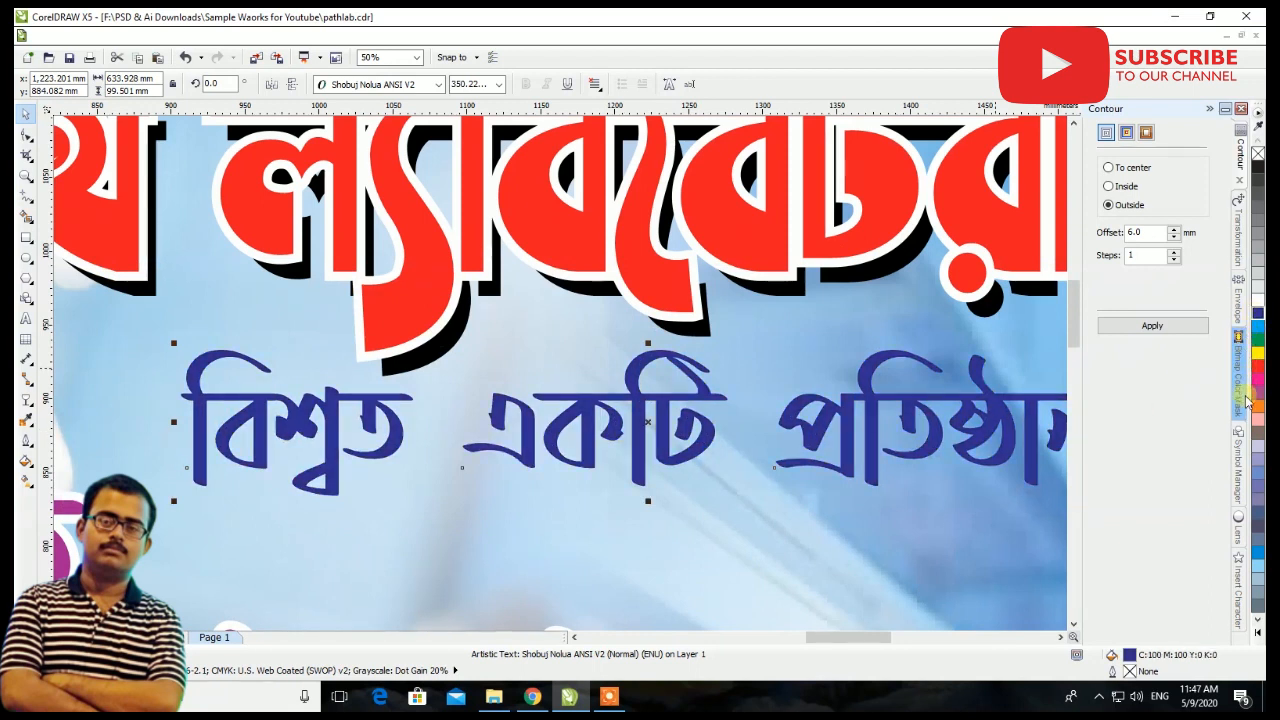
click(1257, 368)
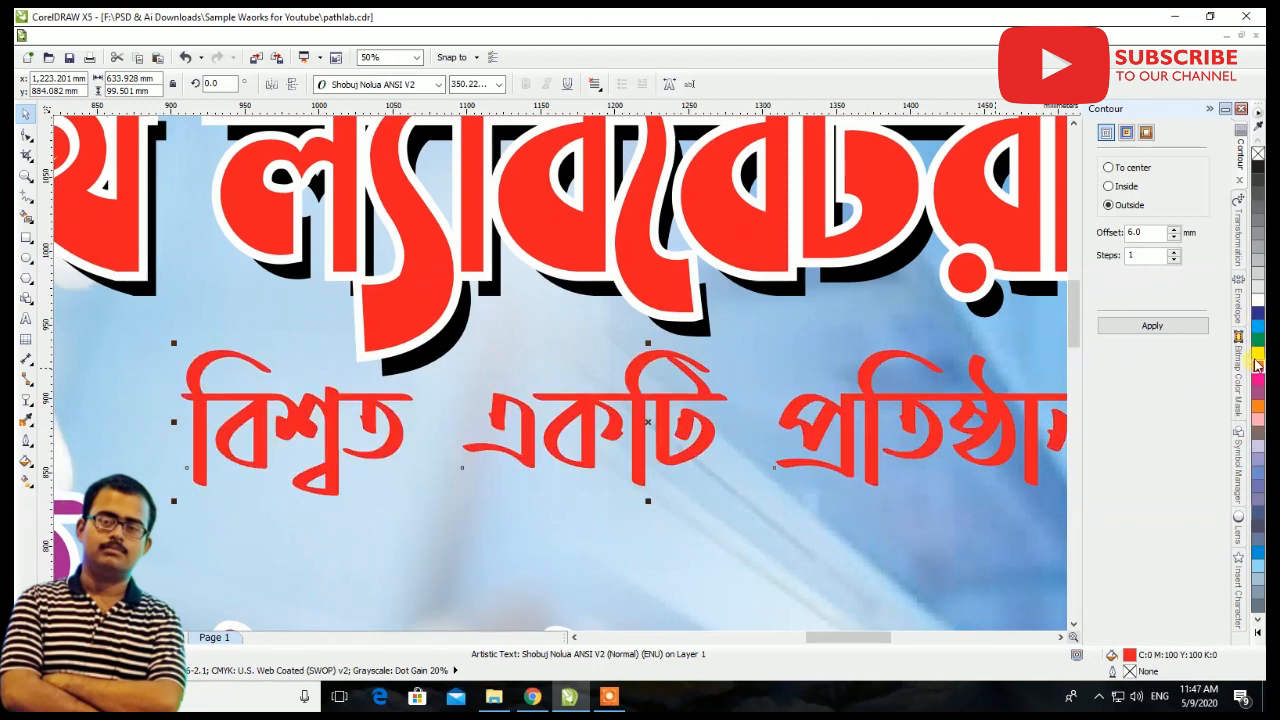
click(1257, 352)
scroll(473, 477, down, 1)
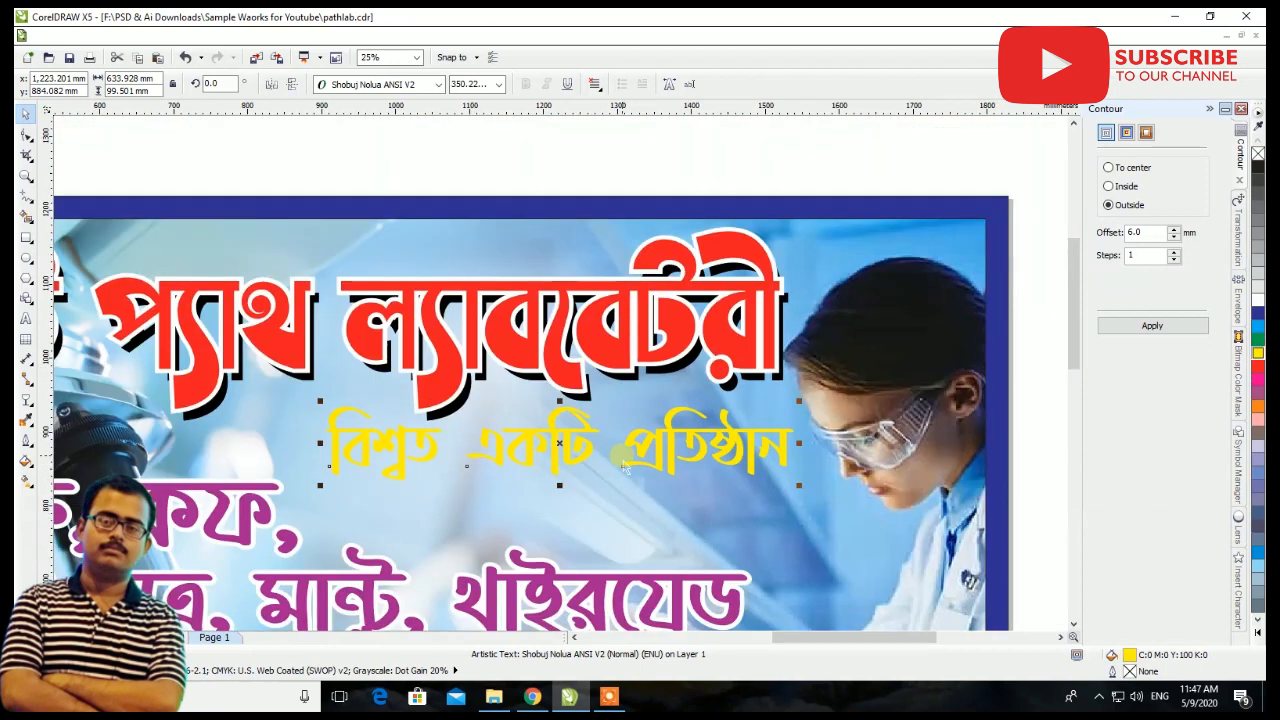
Add a one-step 6 mm outside contour to the tagline and fill the contour black
scroll(650, 450, up, 1)
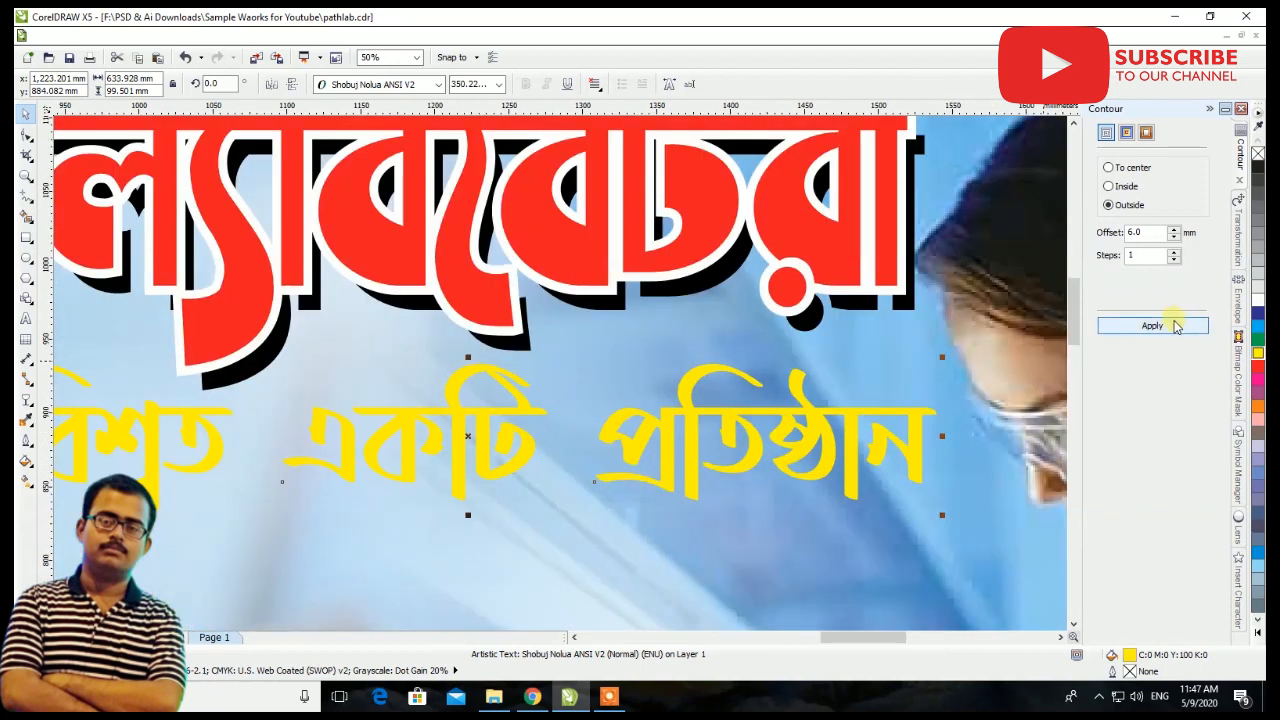
click(1152, 326)
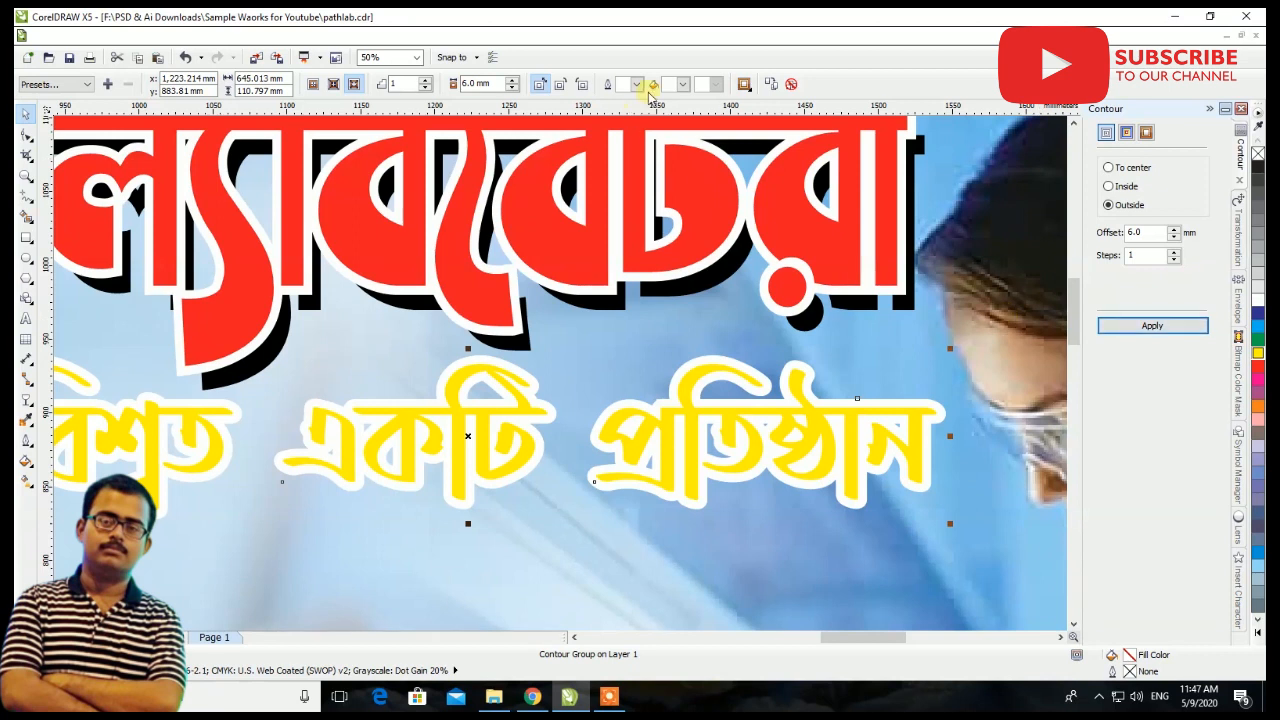
click(679, 86)
click(706, 125)
scroll(850, 480, down, 2)
scroll(785, 456, down, 1)
click(800, 333)
Collapse the Contour docker and examine the finished layout of the whole banner
scroll(805, 375, down, 1)
scroll(813, 463, up, 1)
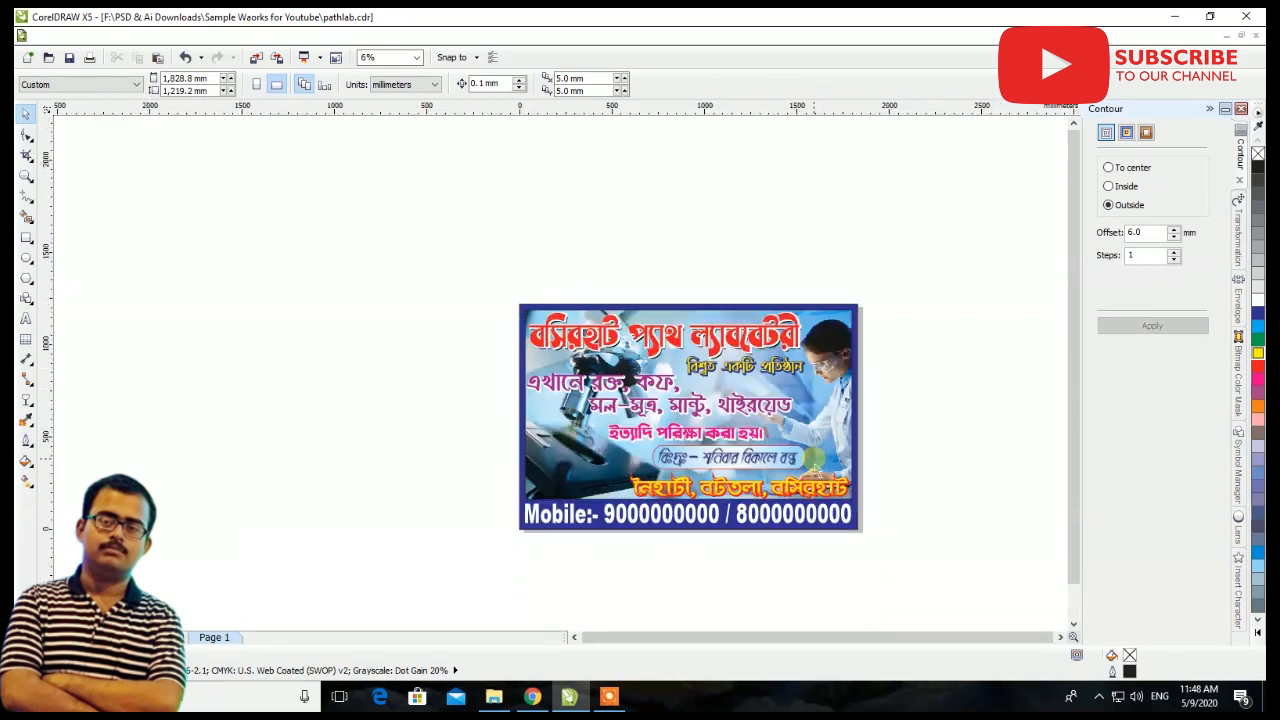
click(1208, 110)
scroll(971, 414, up, 1)
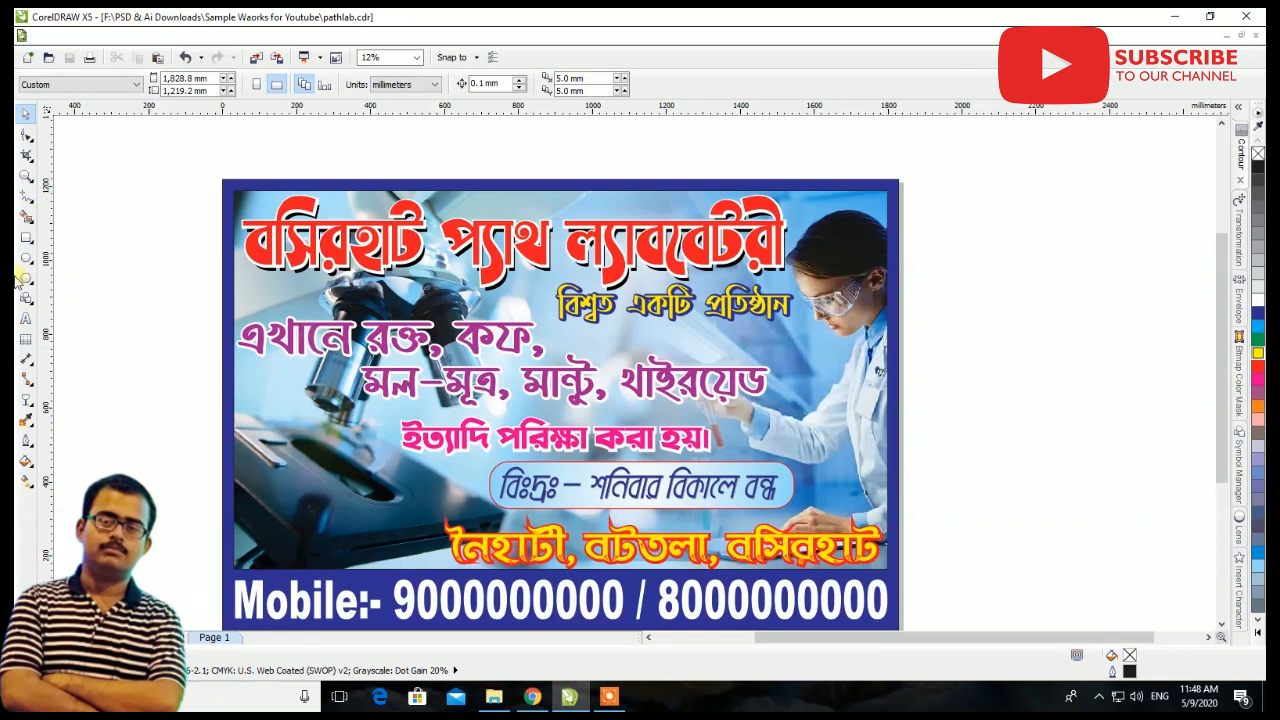
click(26, 175)
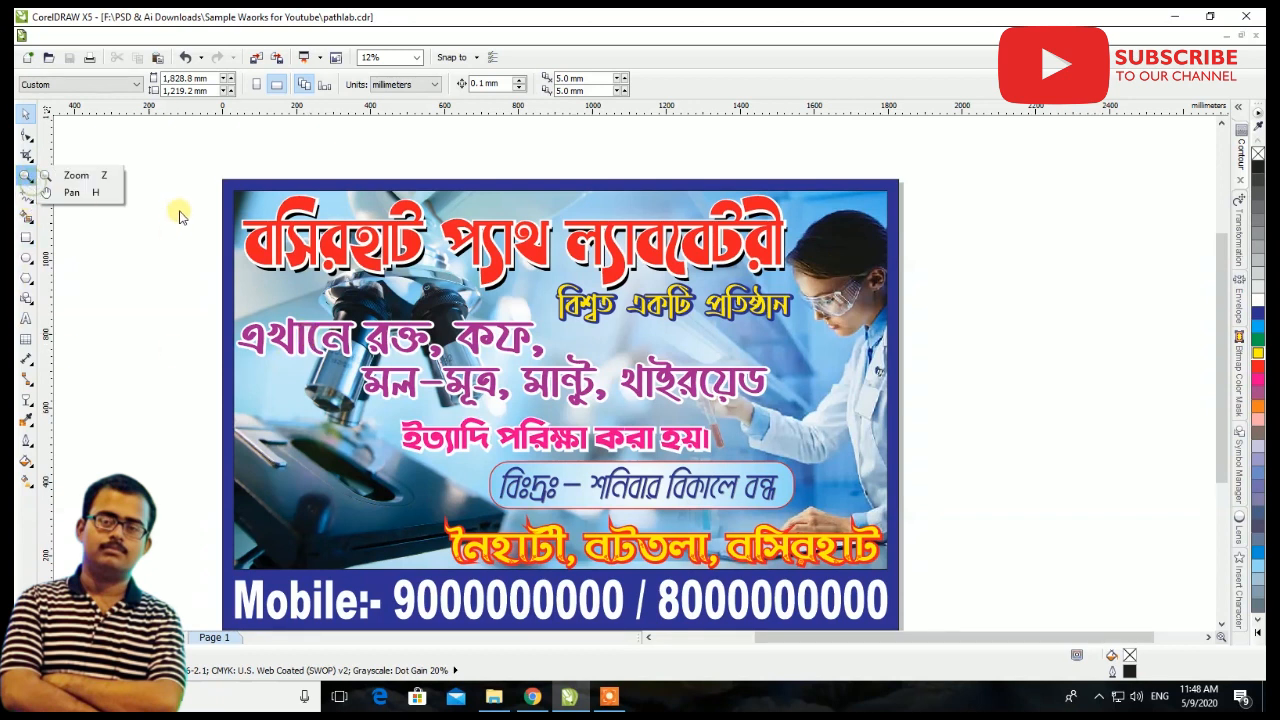
click(52, 175)
drag(226, 186, 895, 590)
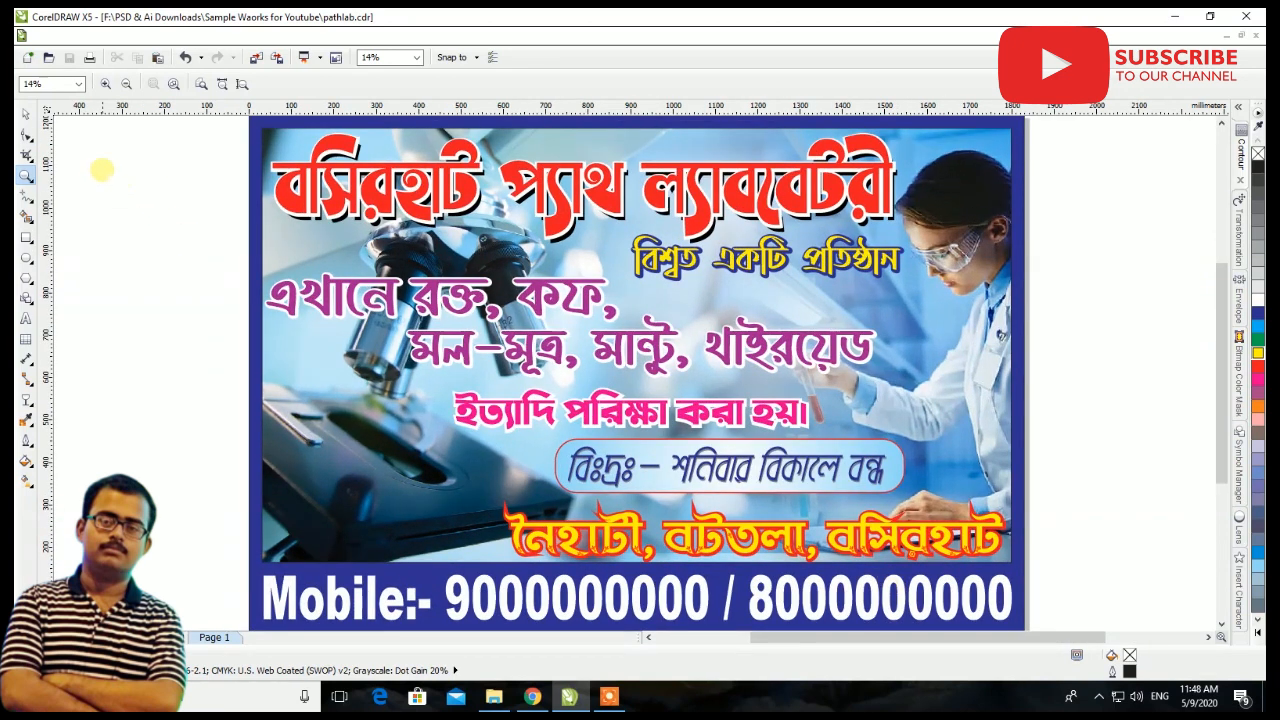
click(26, 115)
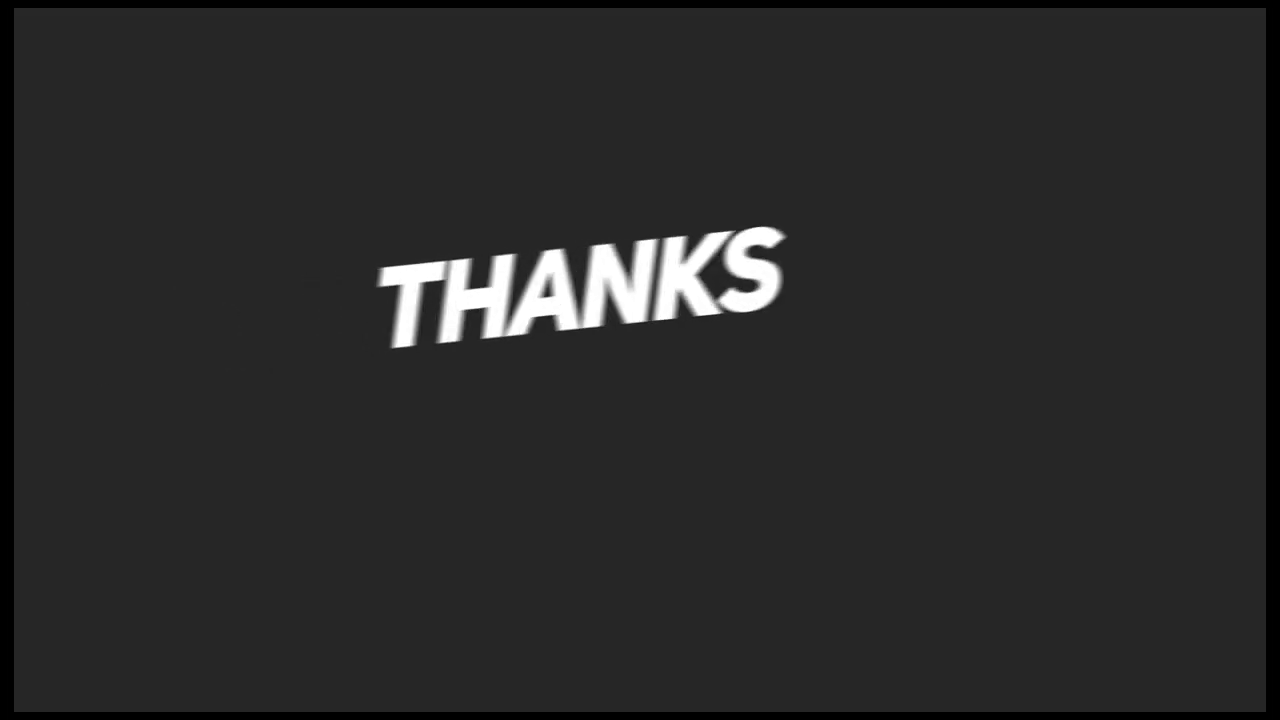